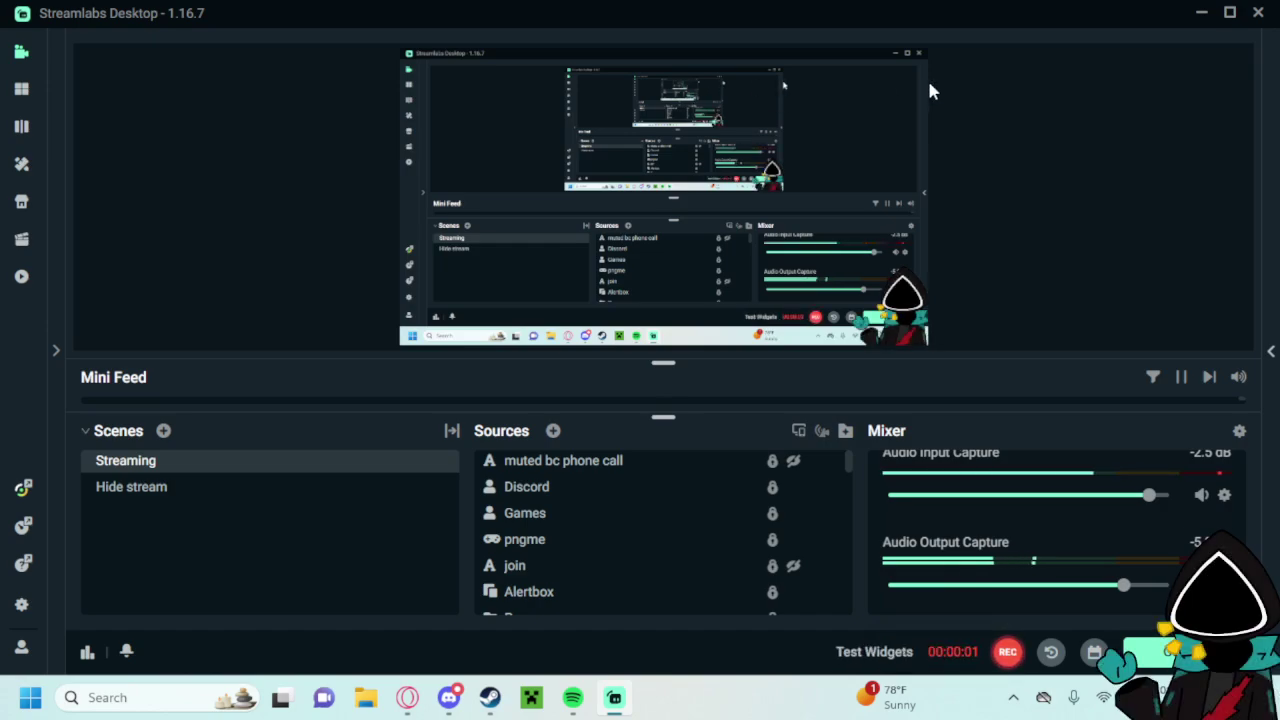
Minimize Streamlabs Desktop, the browser and Discord to clear the desktop.
click(1199, 13)
click(1180, 14)
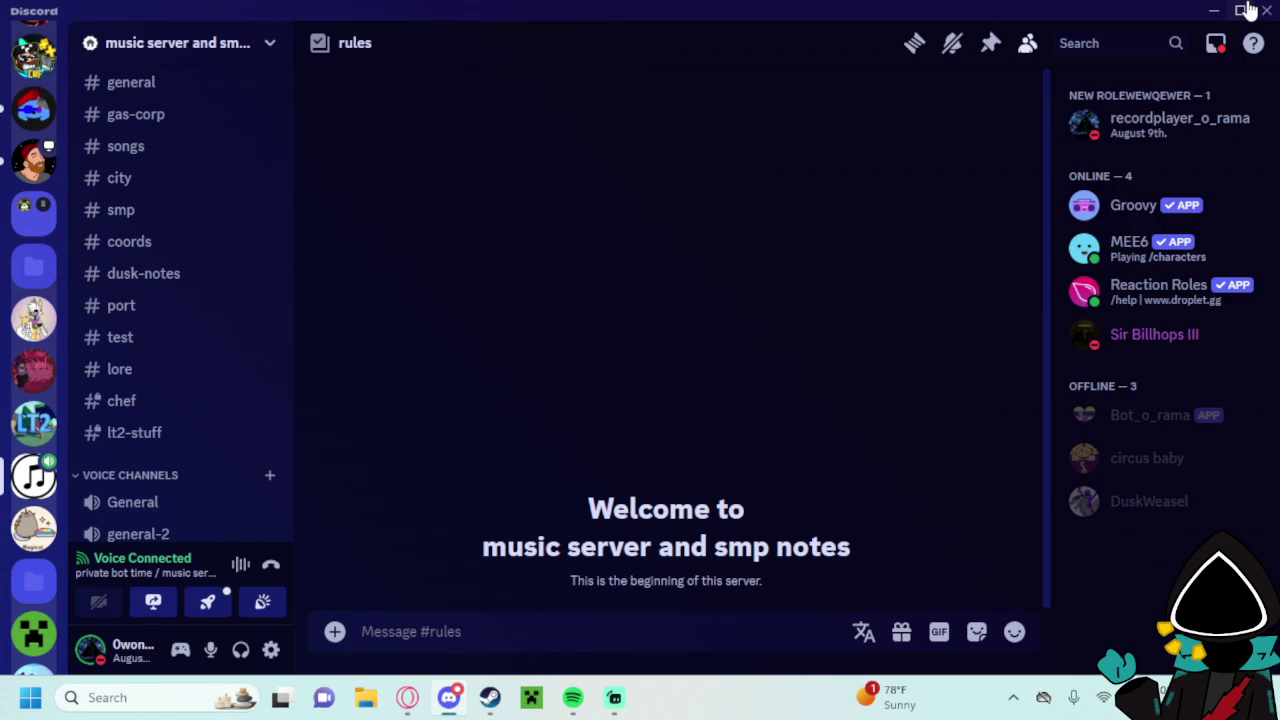
click(1213, 8)
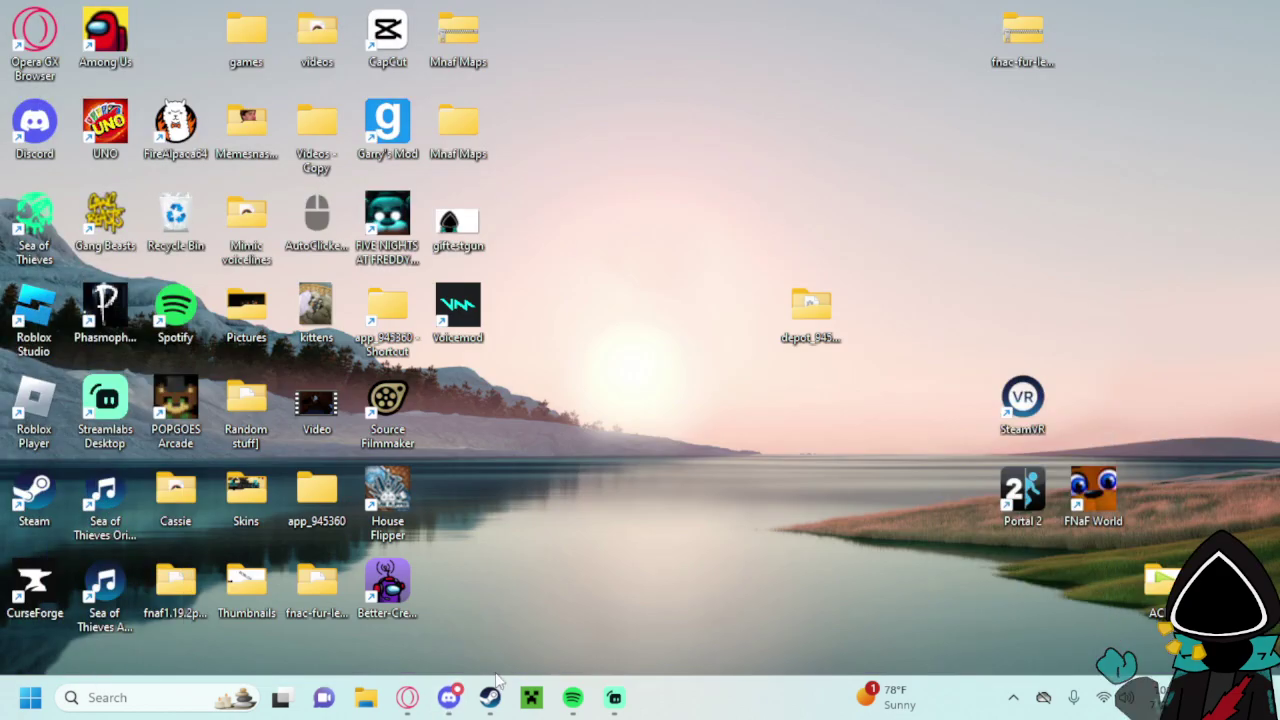
Bring the Among Us properties window forward and open its beta branch list.
mouse_move(500, 690)
click(596, 575)
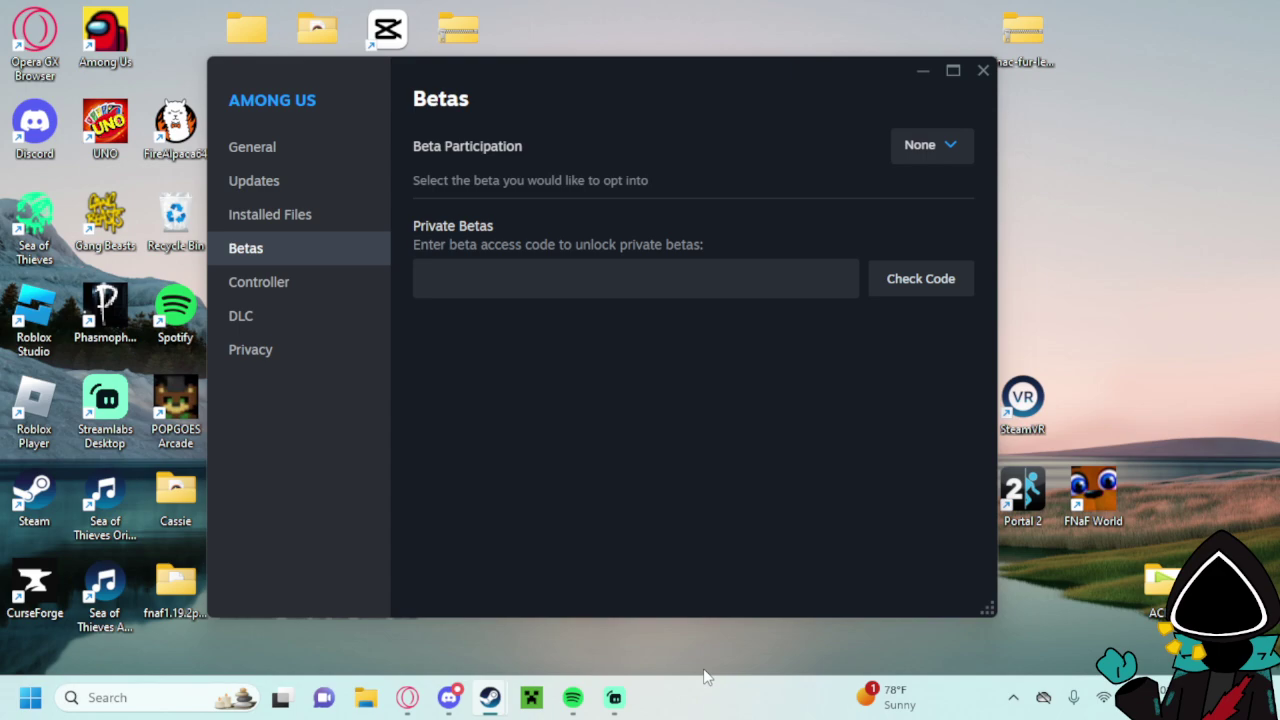
click(617, 708)
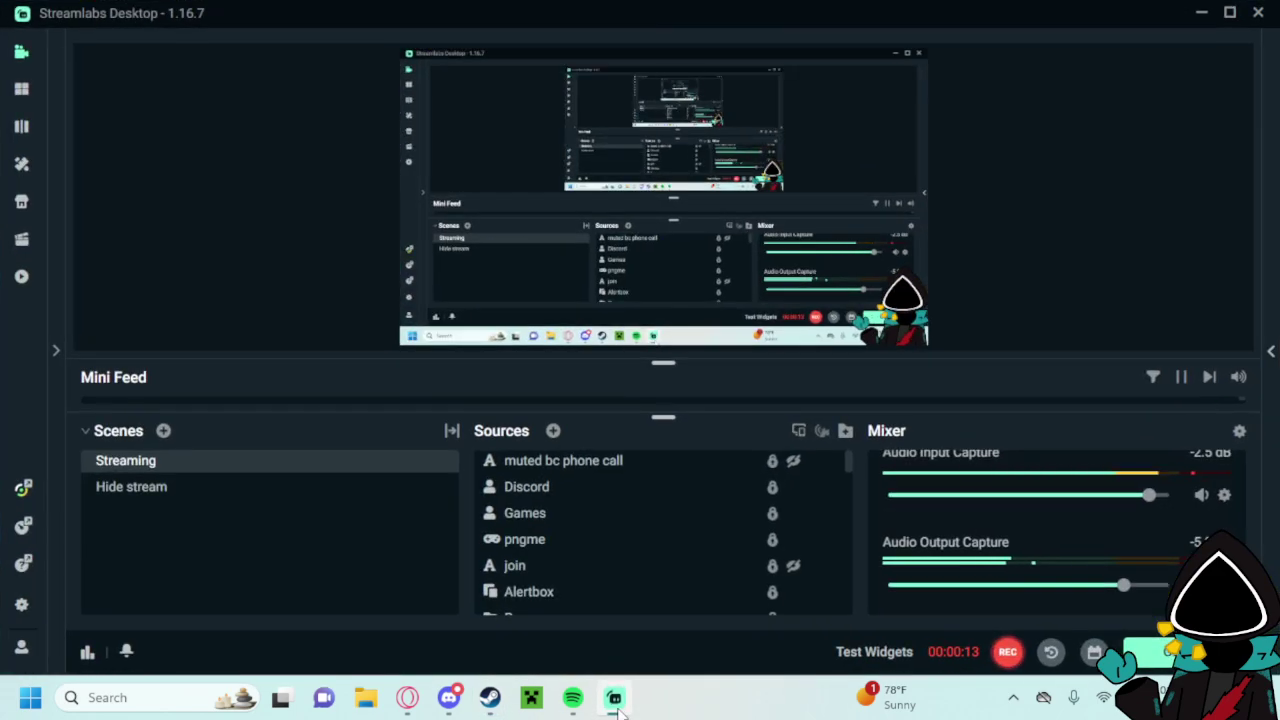
click(616, 704)
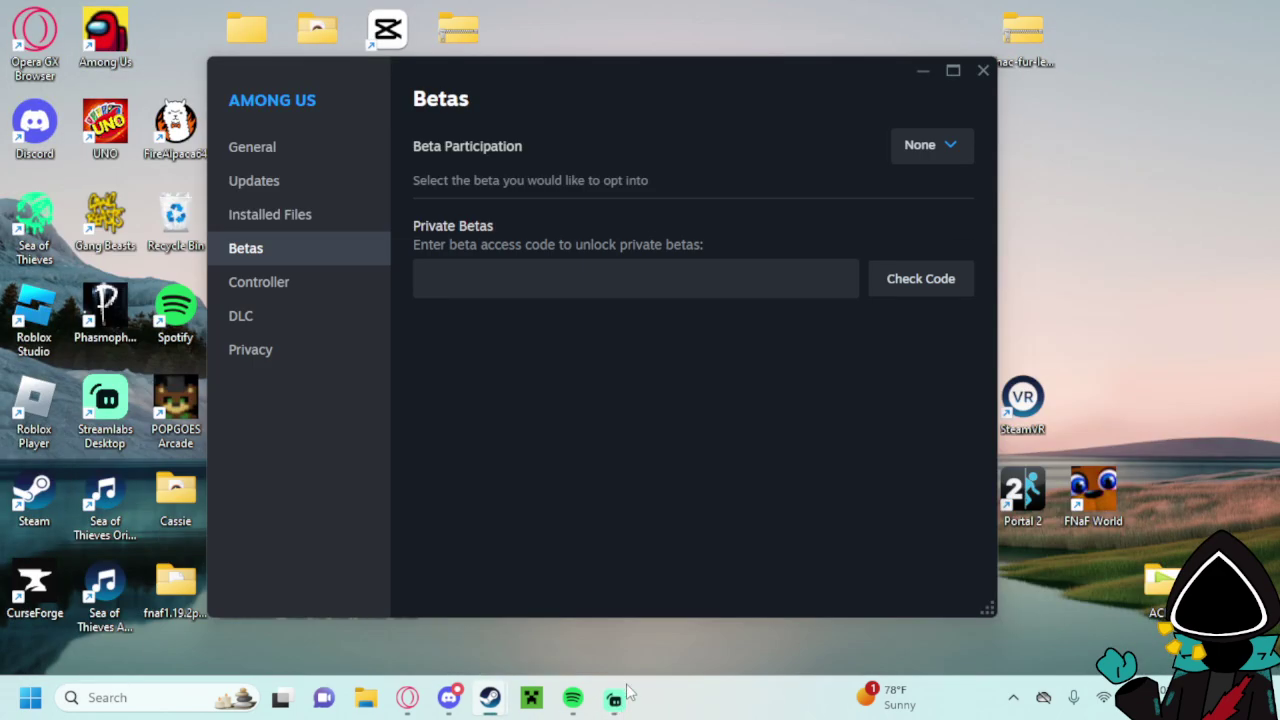
click(951, 167)
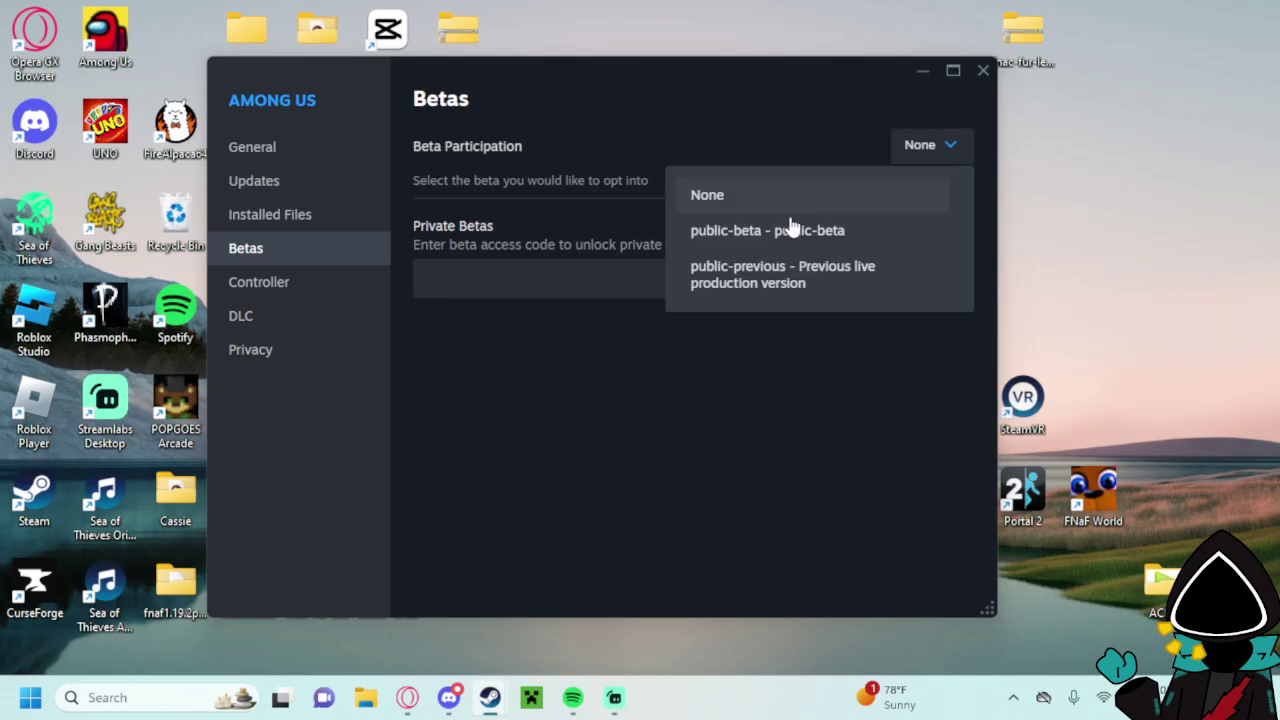
click(491, 700)
Select the public-previous beta branch in Among Us Properties > Betas.
click(1079, 405)
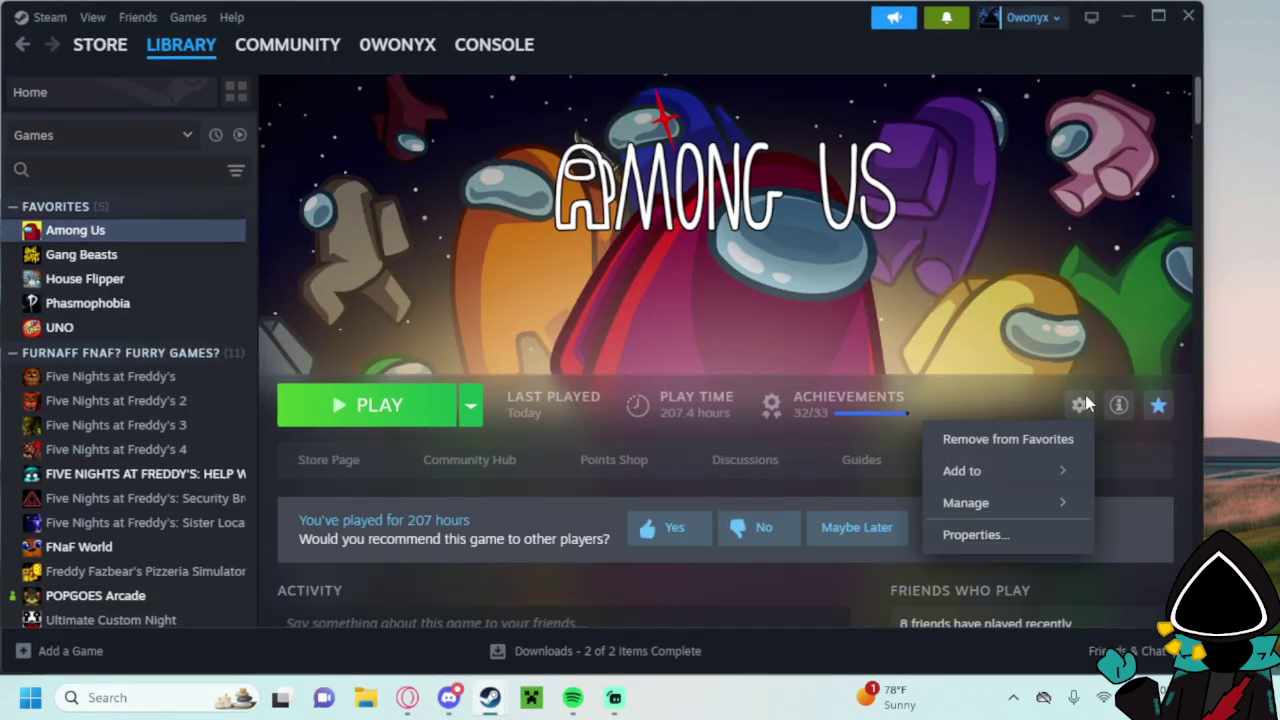
click(971, 535)
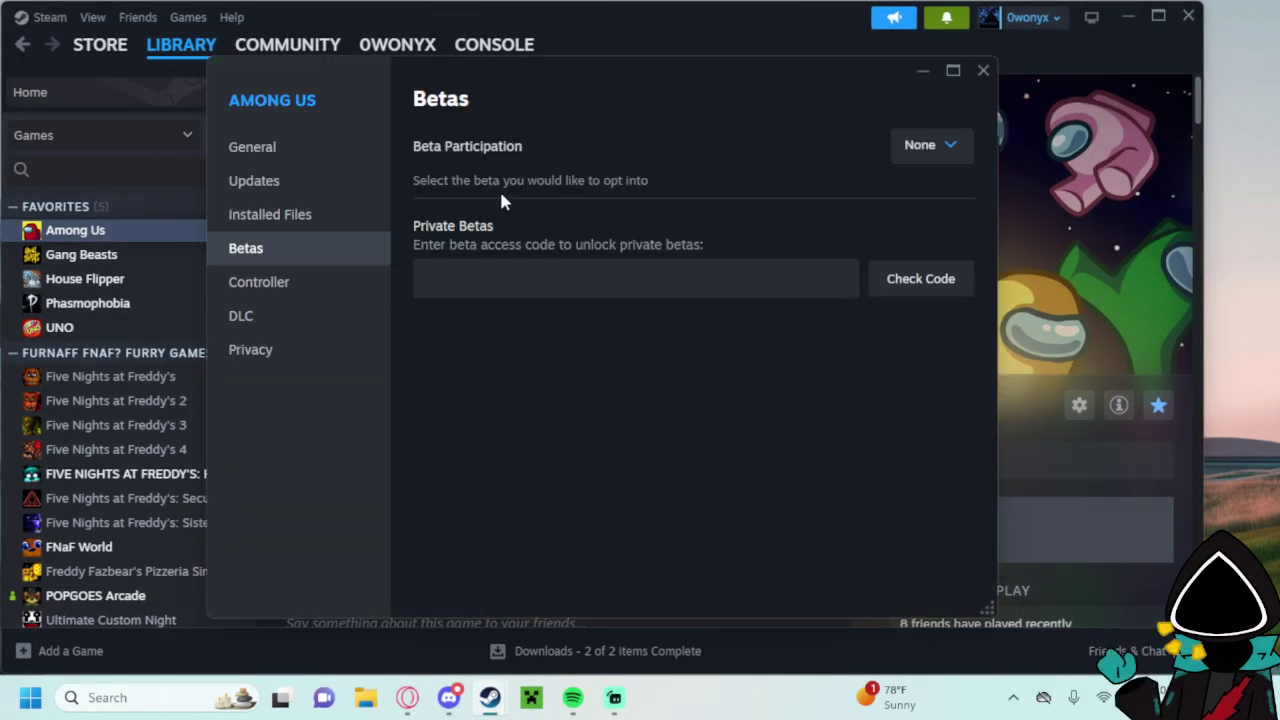
click(930, 147)
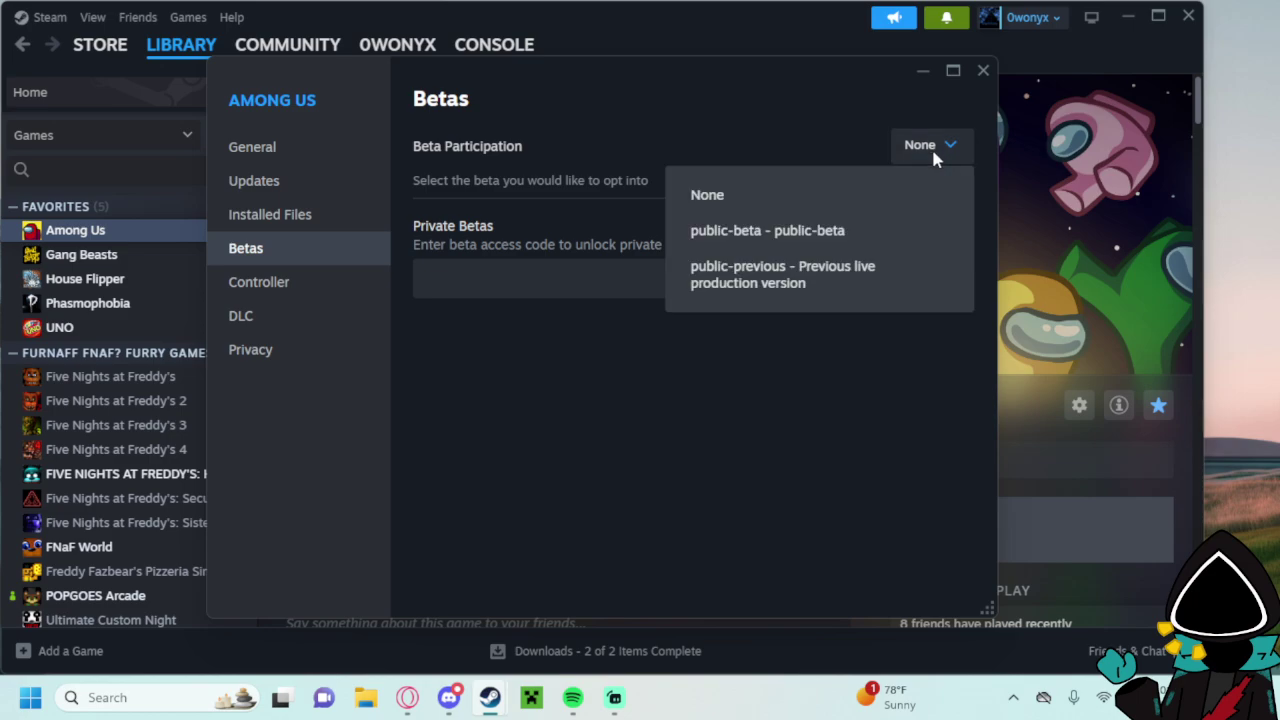
click(745, 283)
Download the 183.18 MB public-previous update until it finishes.
click(1015, 465)
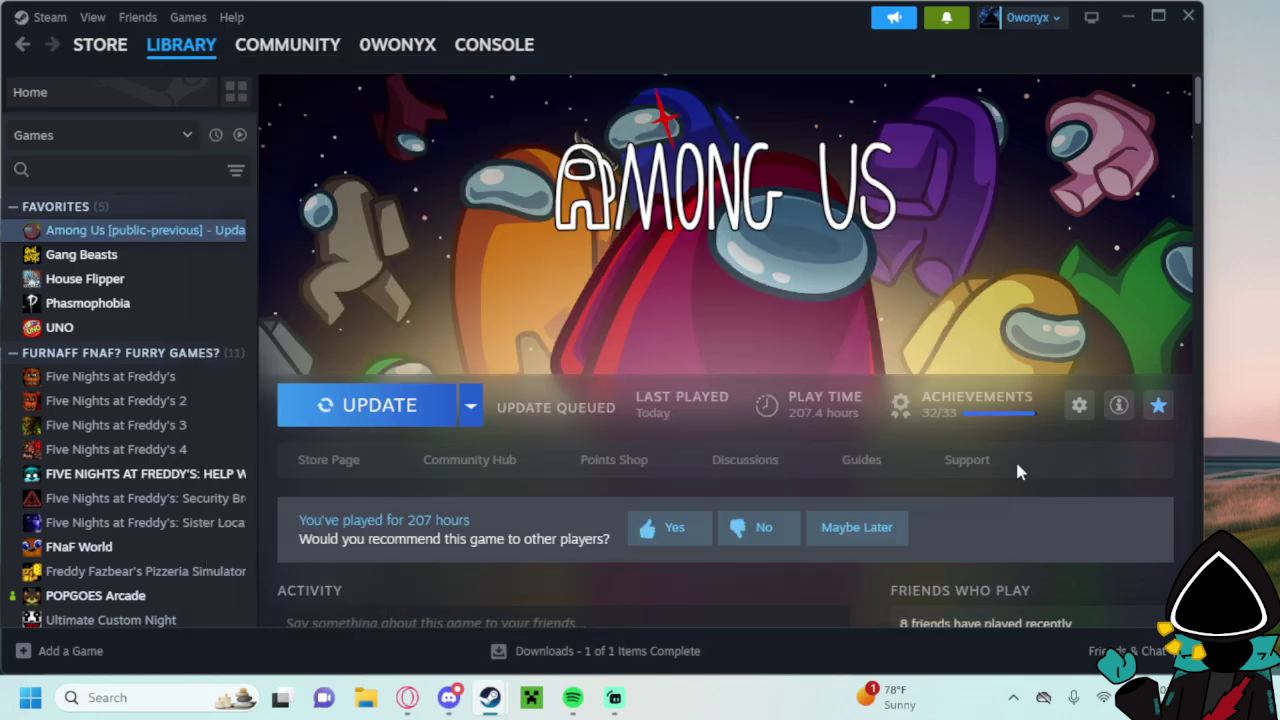
click(373, 406)
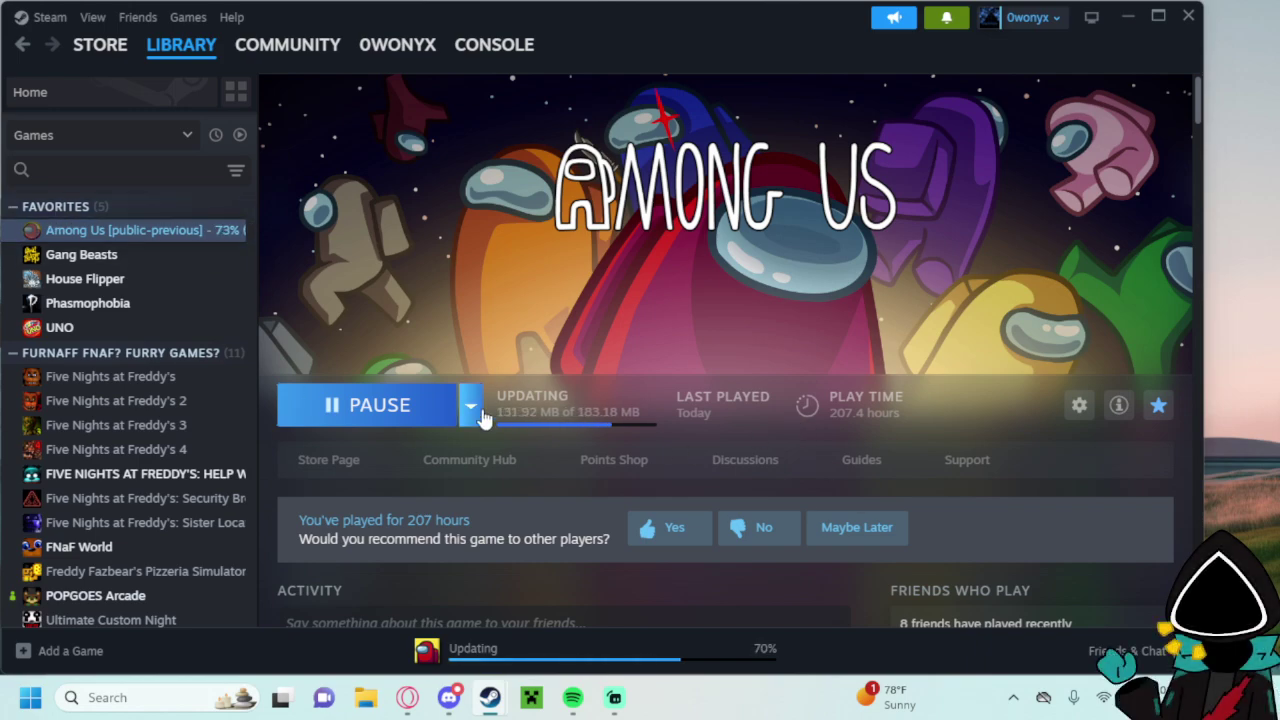
click(1079, 405)
Browse the Among Us local files and copy all eight game files.
mouse_move(1022, 484)
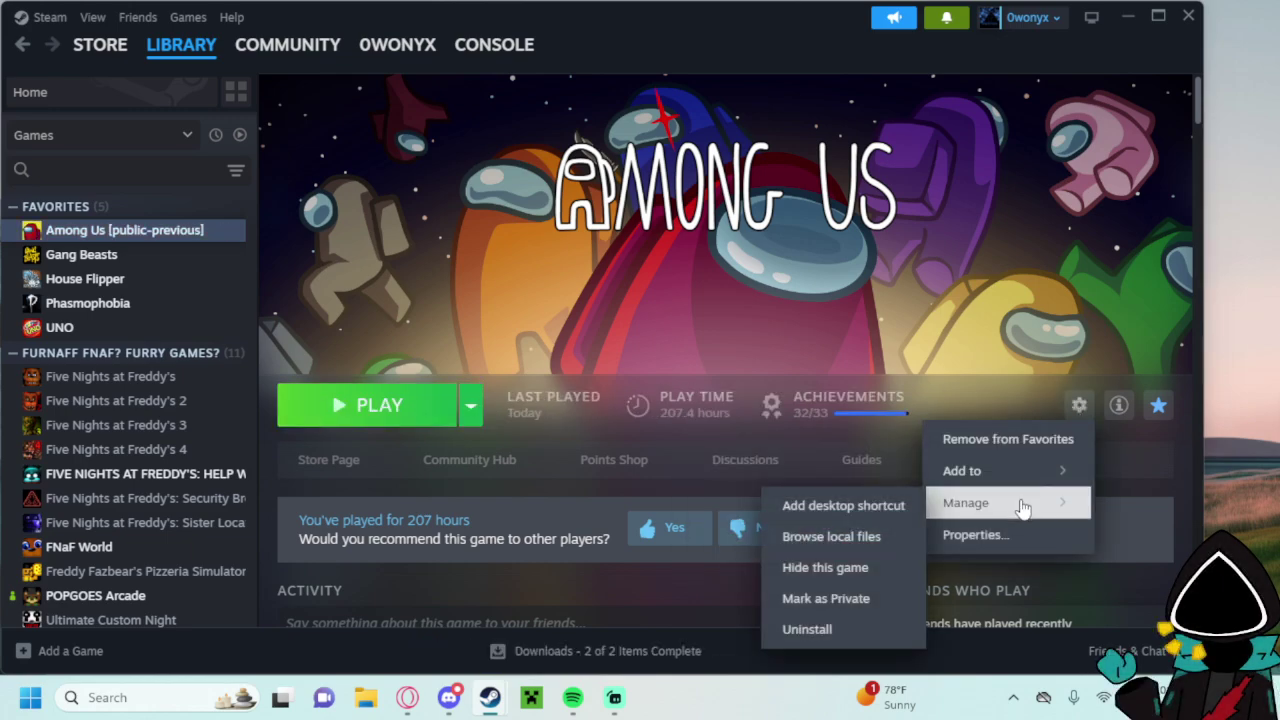
click(843, 533)
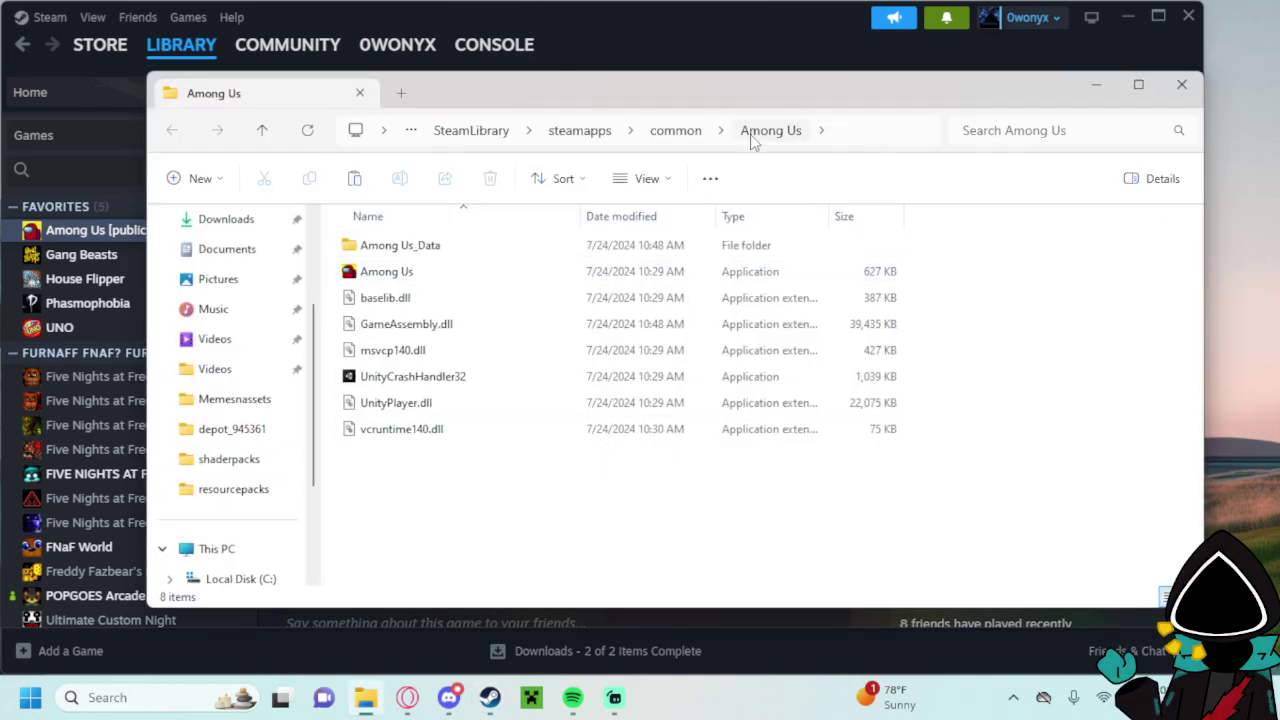
drag(566, 502, 403, 230)
right_click(449, 352)
click(510, 371)
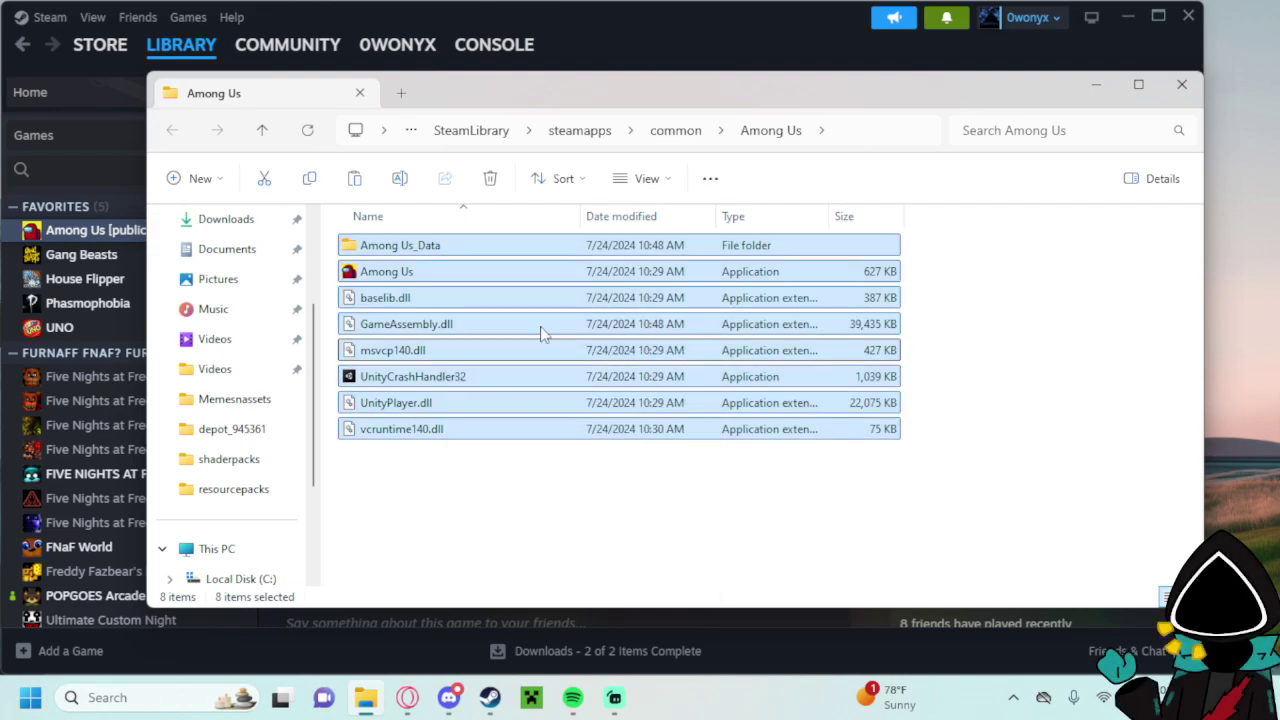
Create a new folder named 'Modded amongus' in the common folder.
click(675, 131)
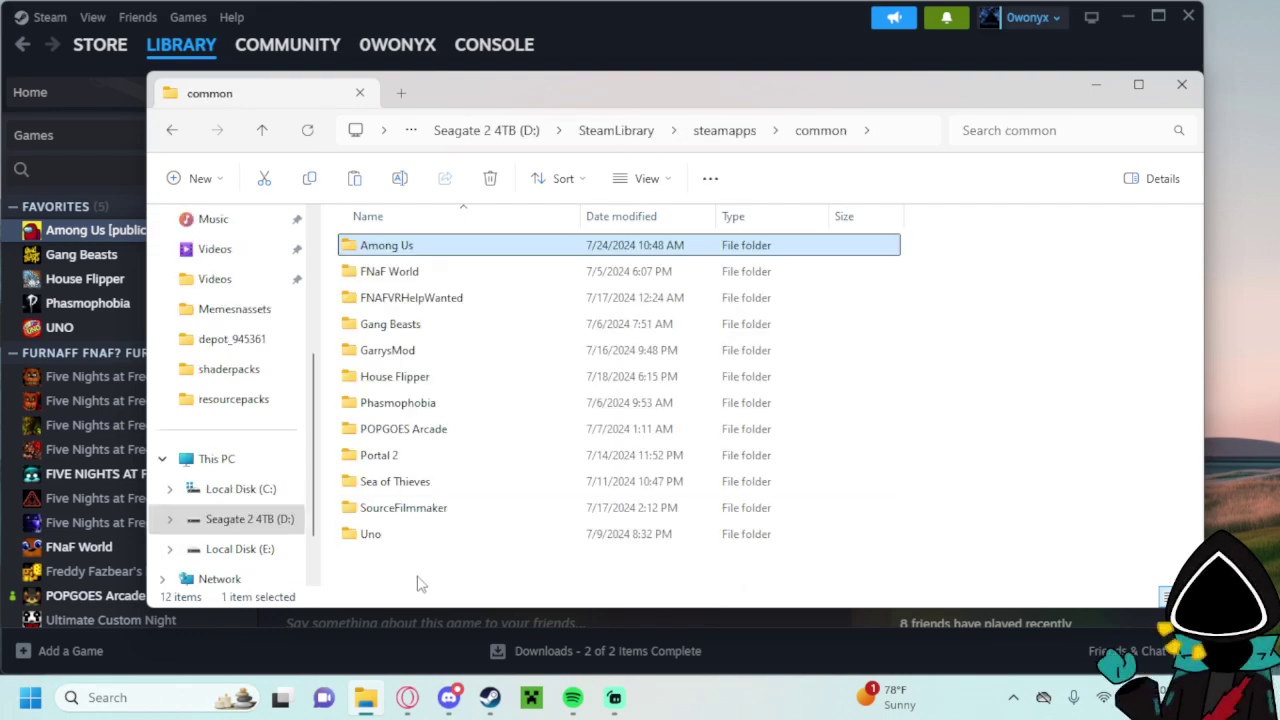
right_click(420, 584)
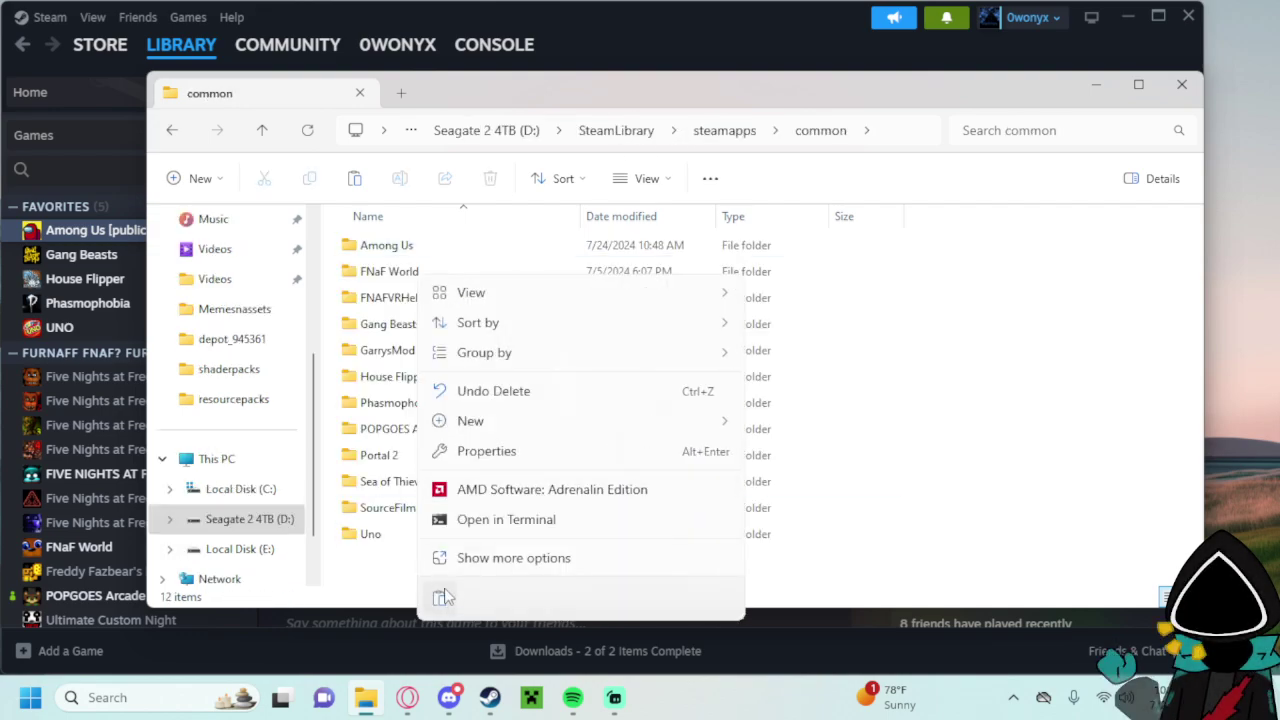
mouse_move(686, 422)
click(790, 436)
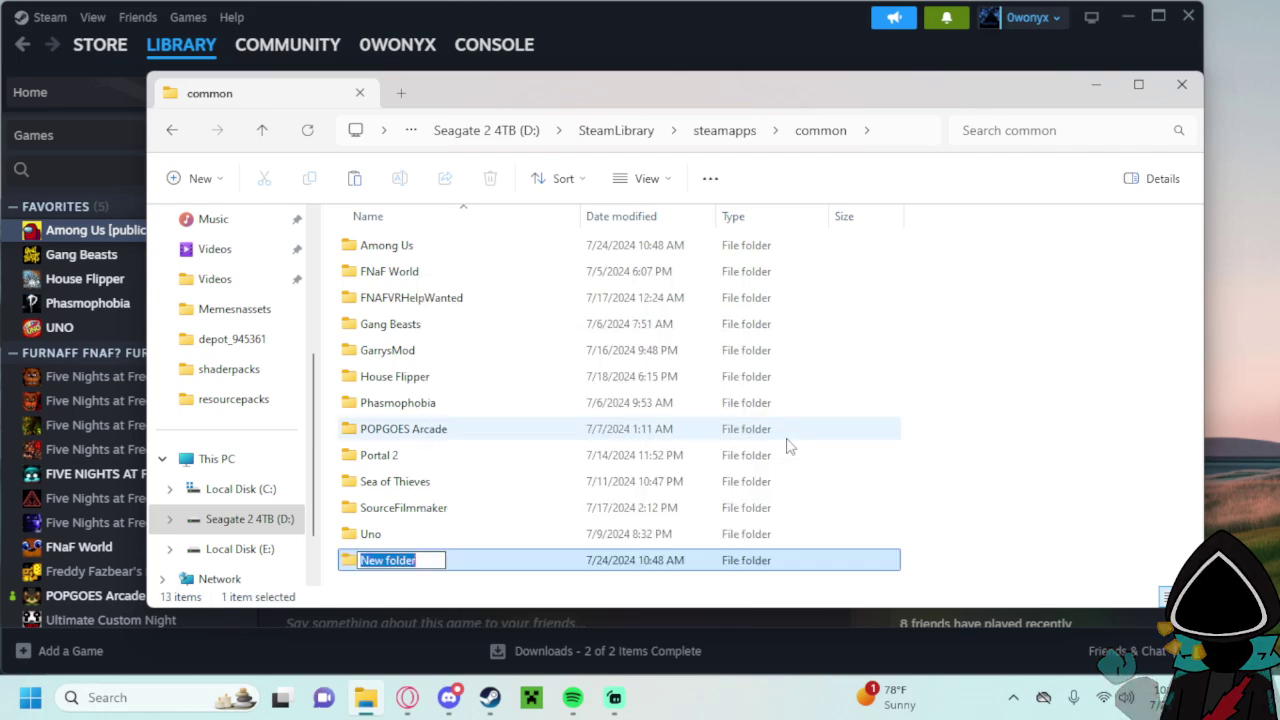
text(M)
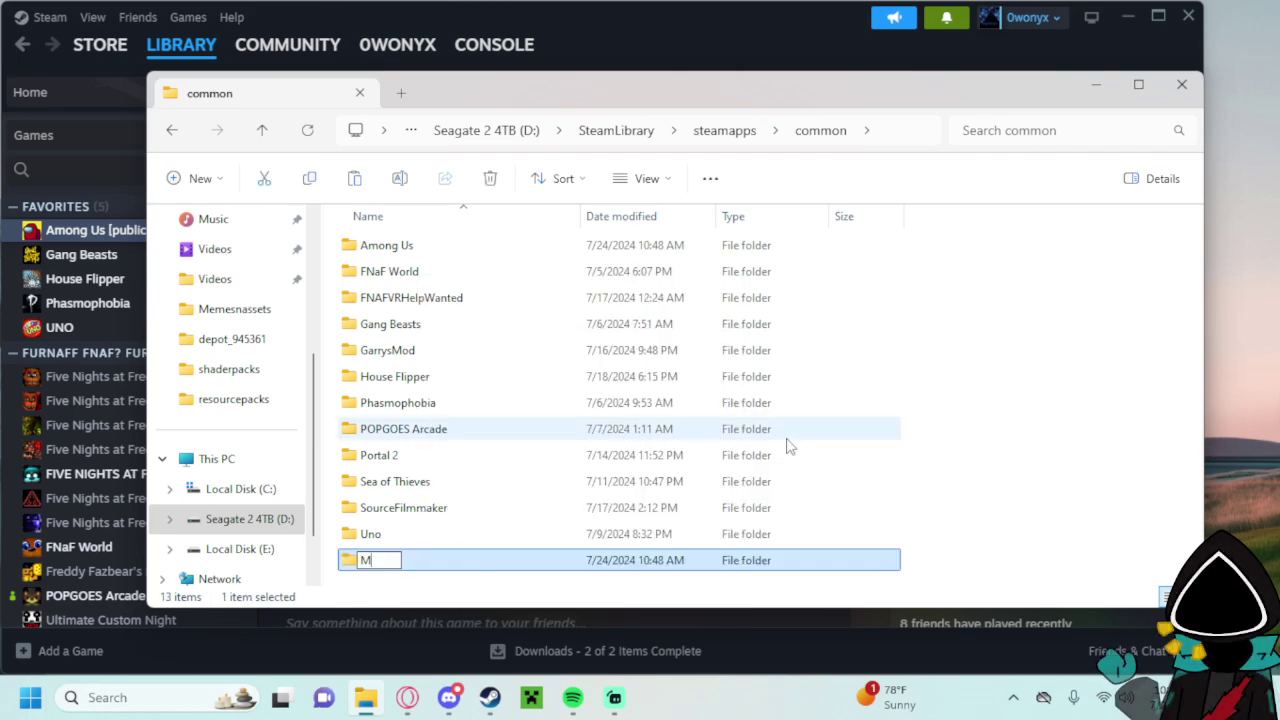
text(odded amongus)
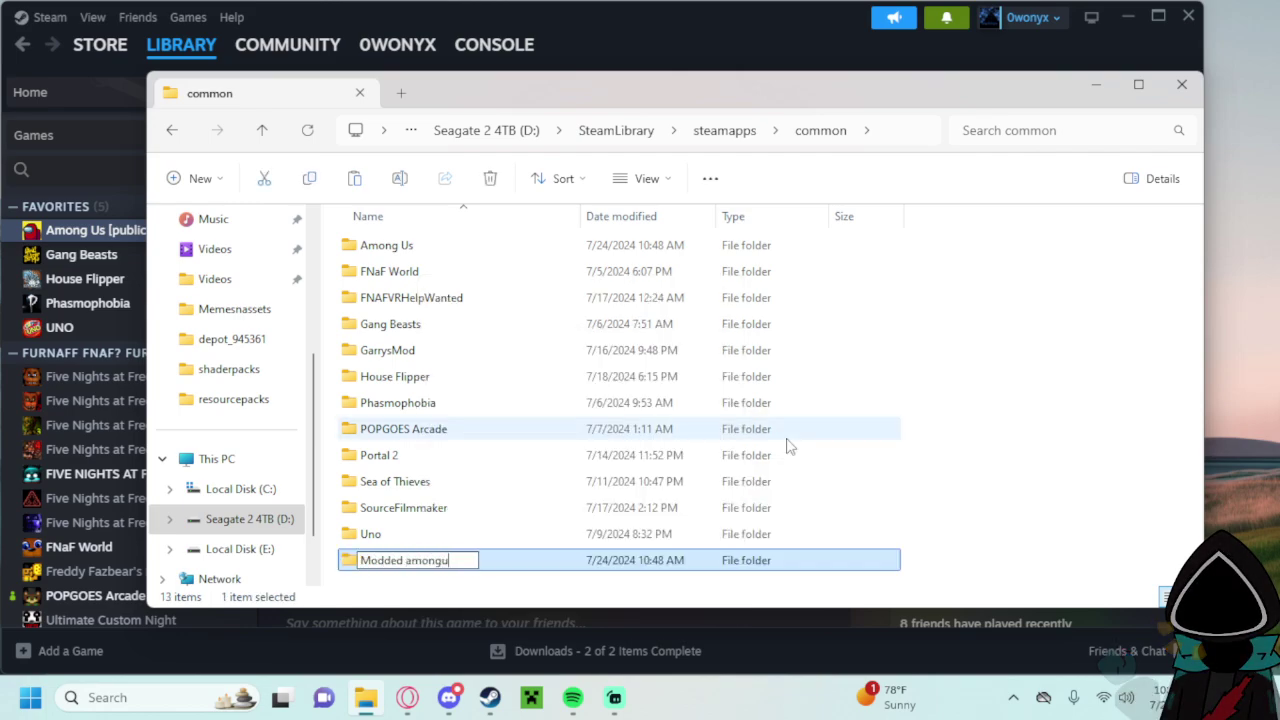
key(Return)
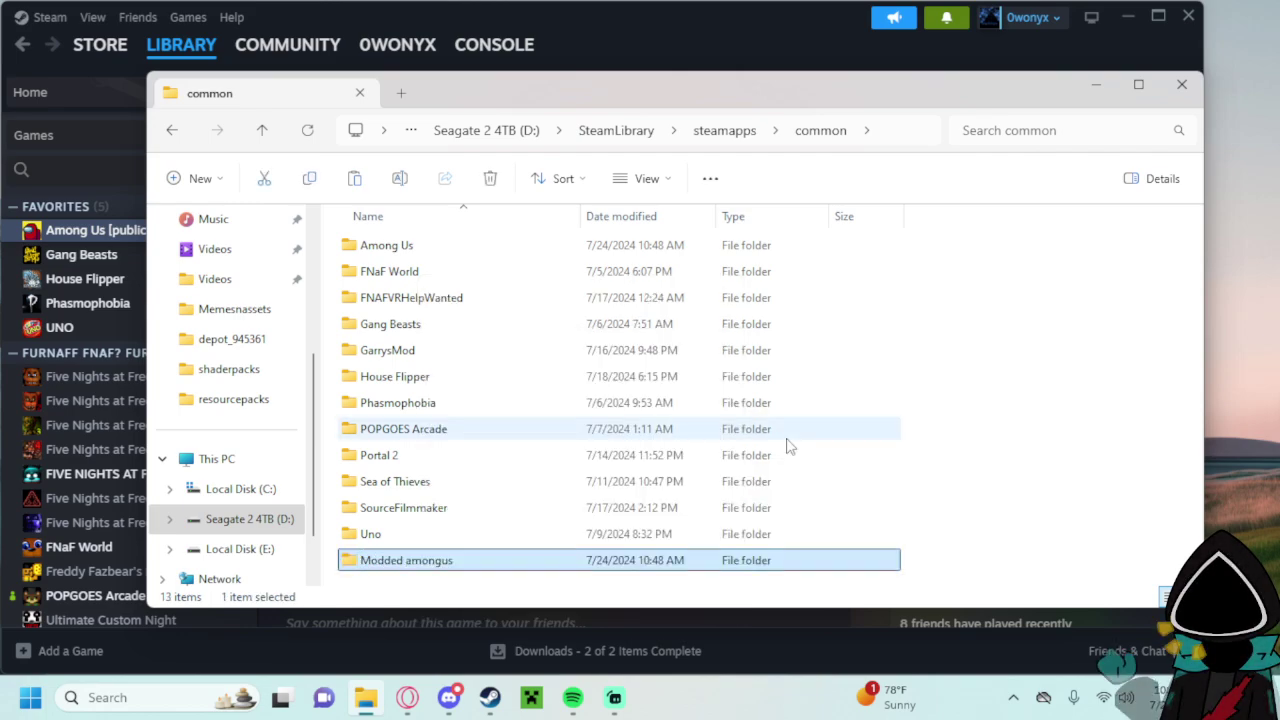
Paste the game files into Modded amongus and launch the copied Among Us.
double_click(665, 561)
right_click(630, 370)
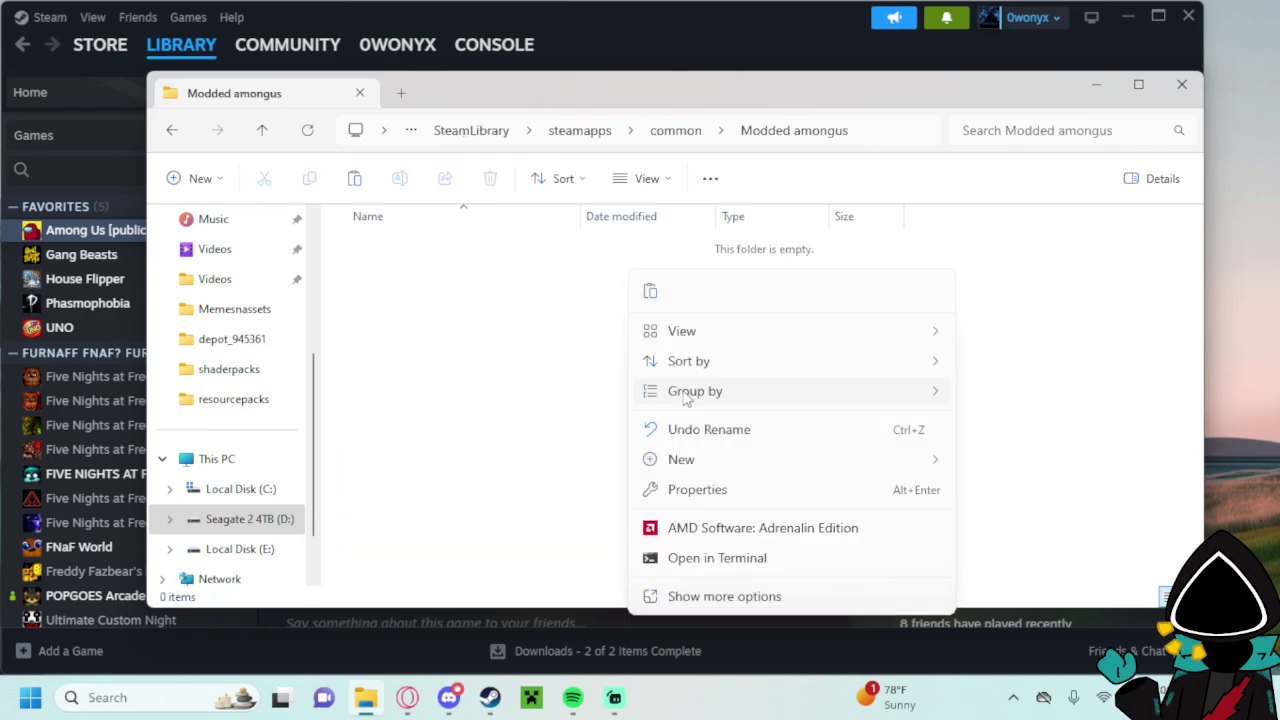
click(650, 291)
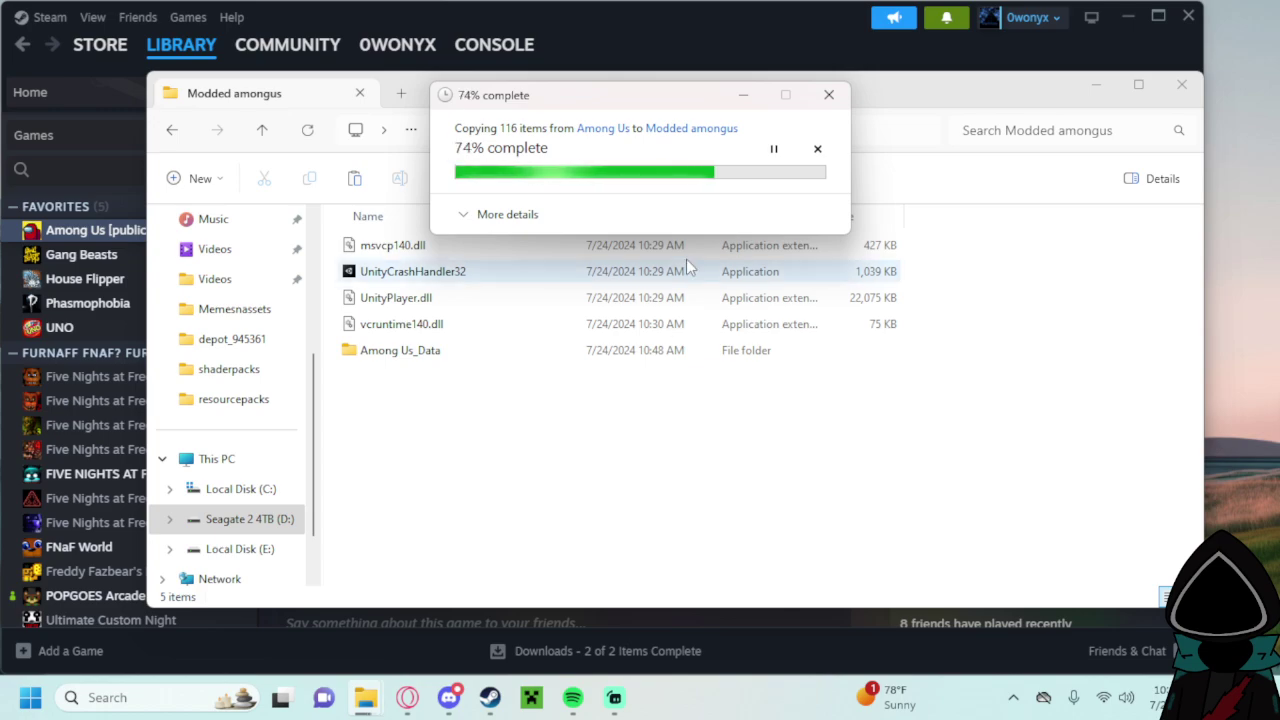
click(665, 512)
click(382, 380)
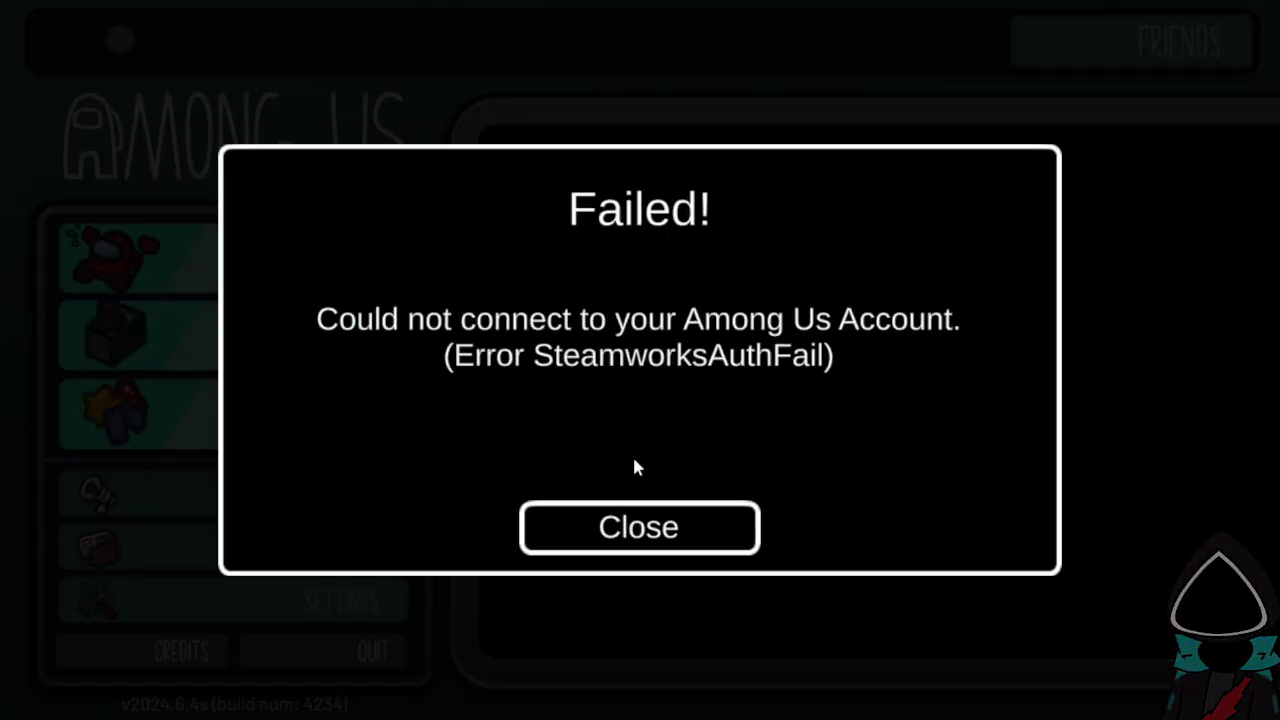
Dismiss the SteamworksAuthFail error, quit the copied game, and launch Among Us from Steam.
click(645, 515)
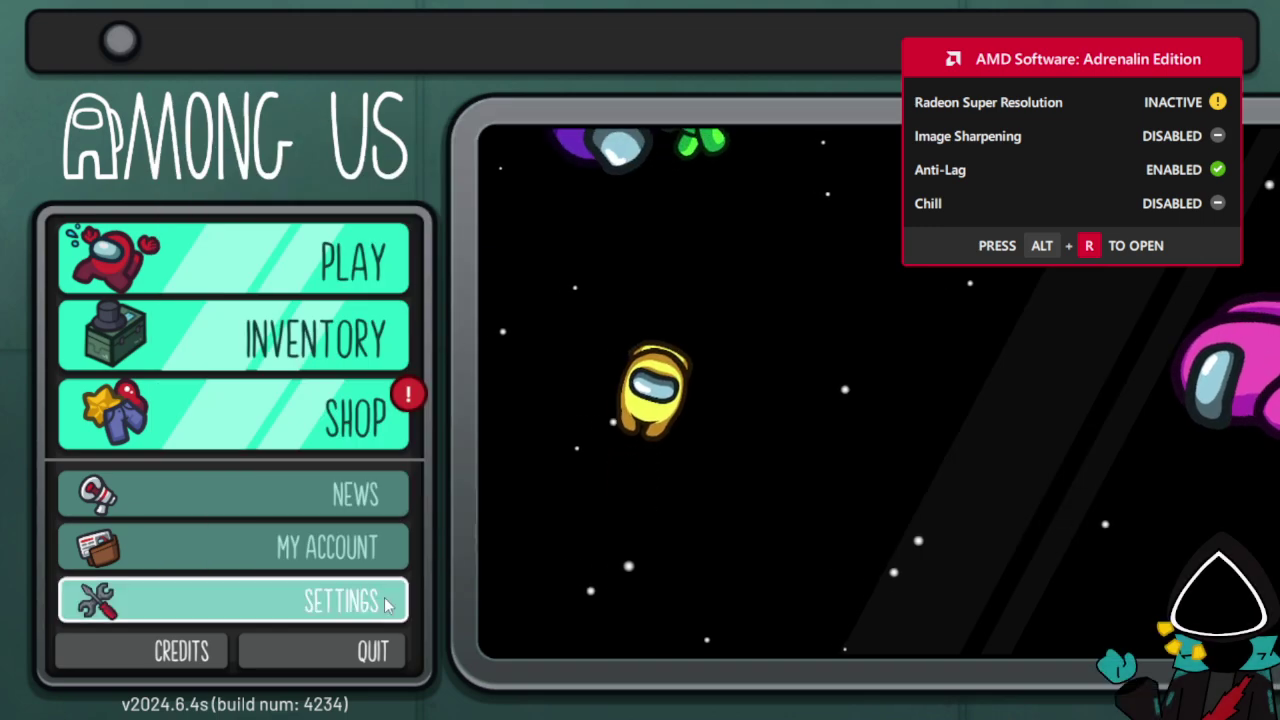
click(298, 280)
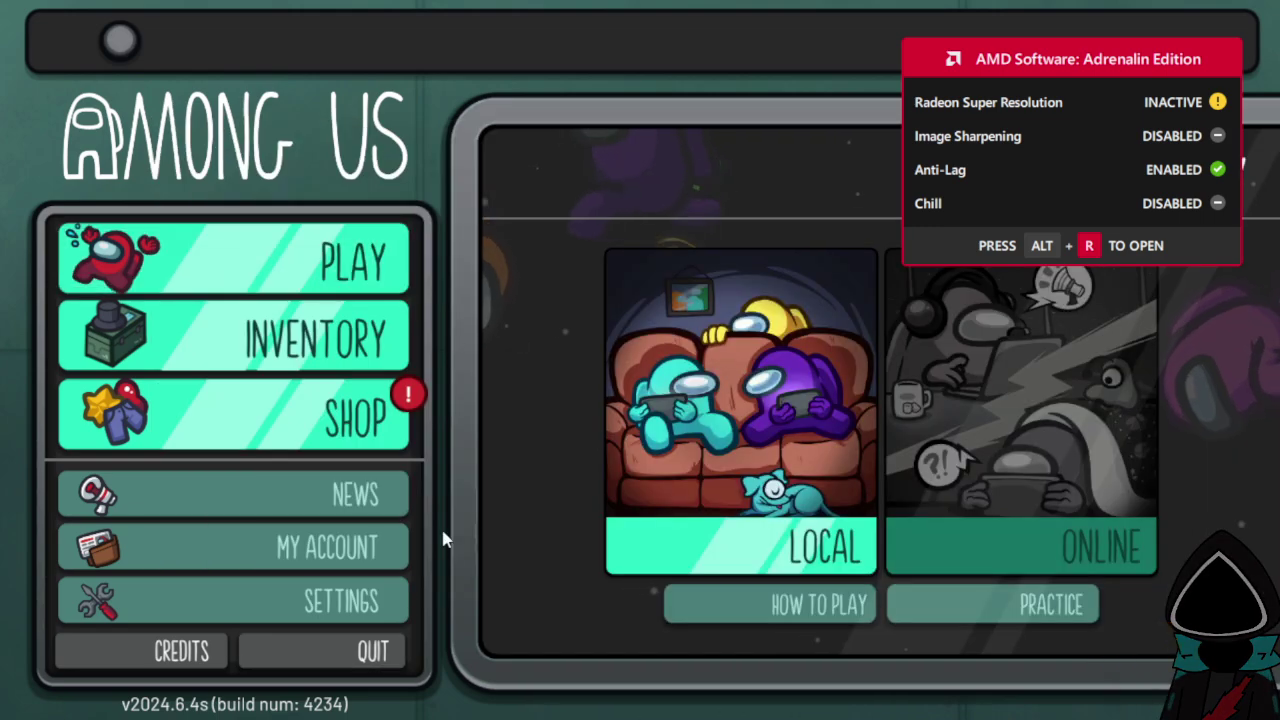
click(390, 650)
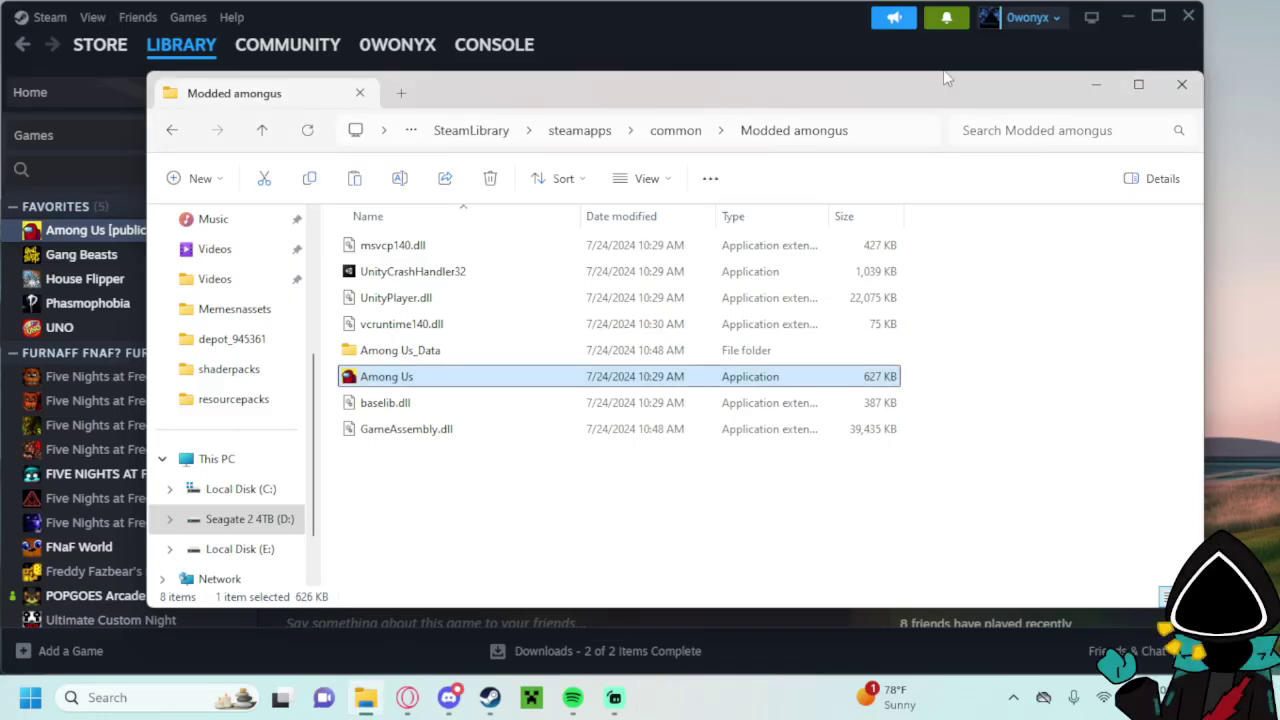
click(1106, 86)
click(400, 422)
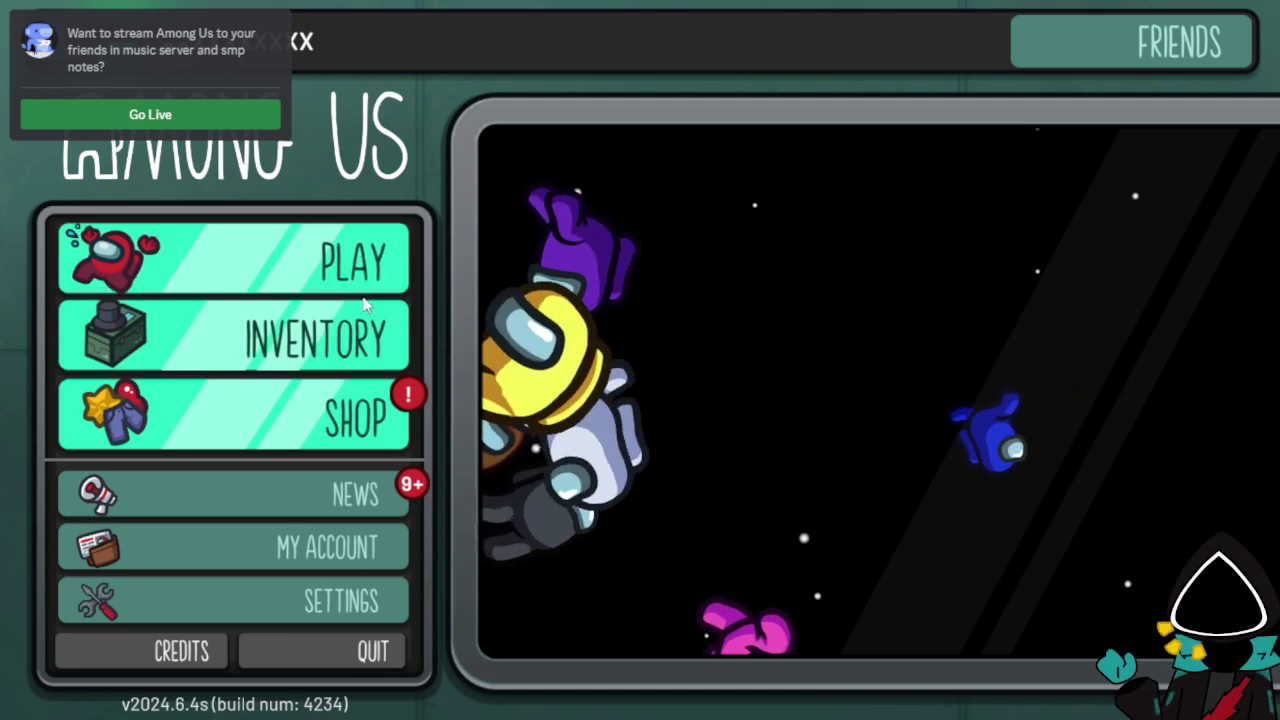
Enter a Fungle practice round, then leave it through Settings > Leave Game.
click(330, 260)
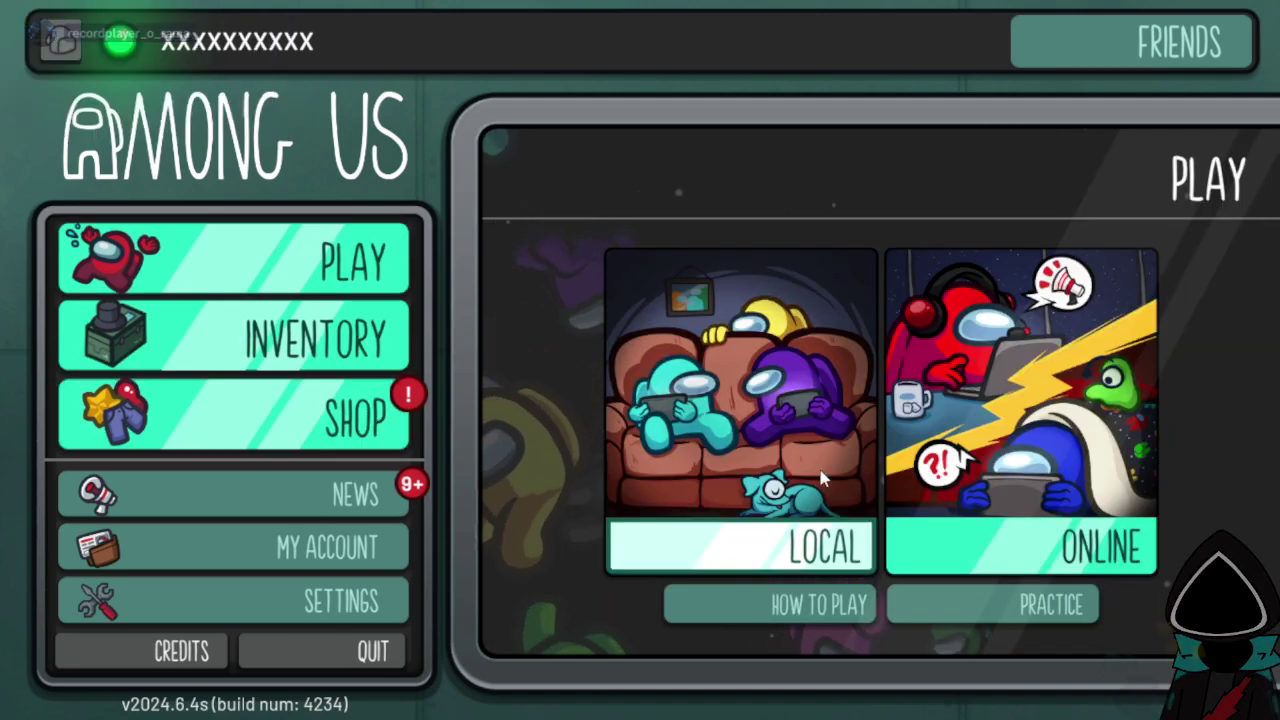
click(1005, 600)
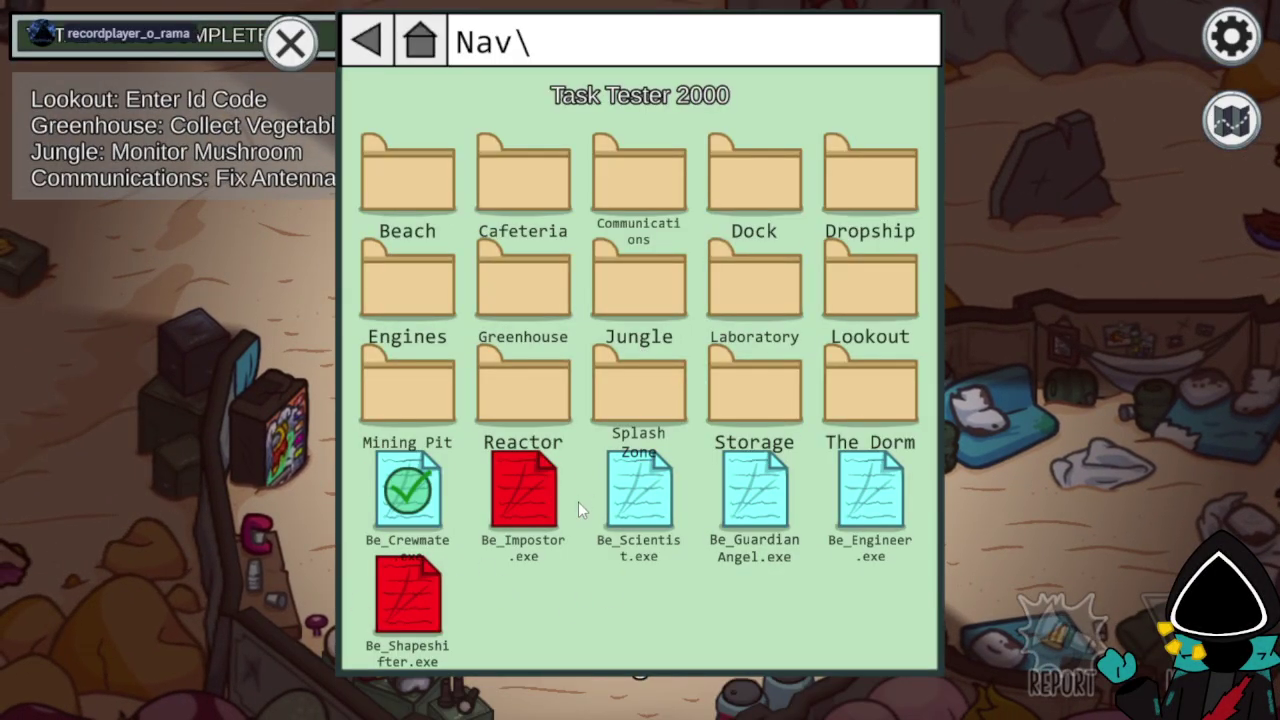
click(290, 42)
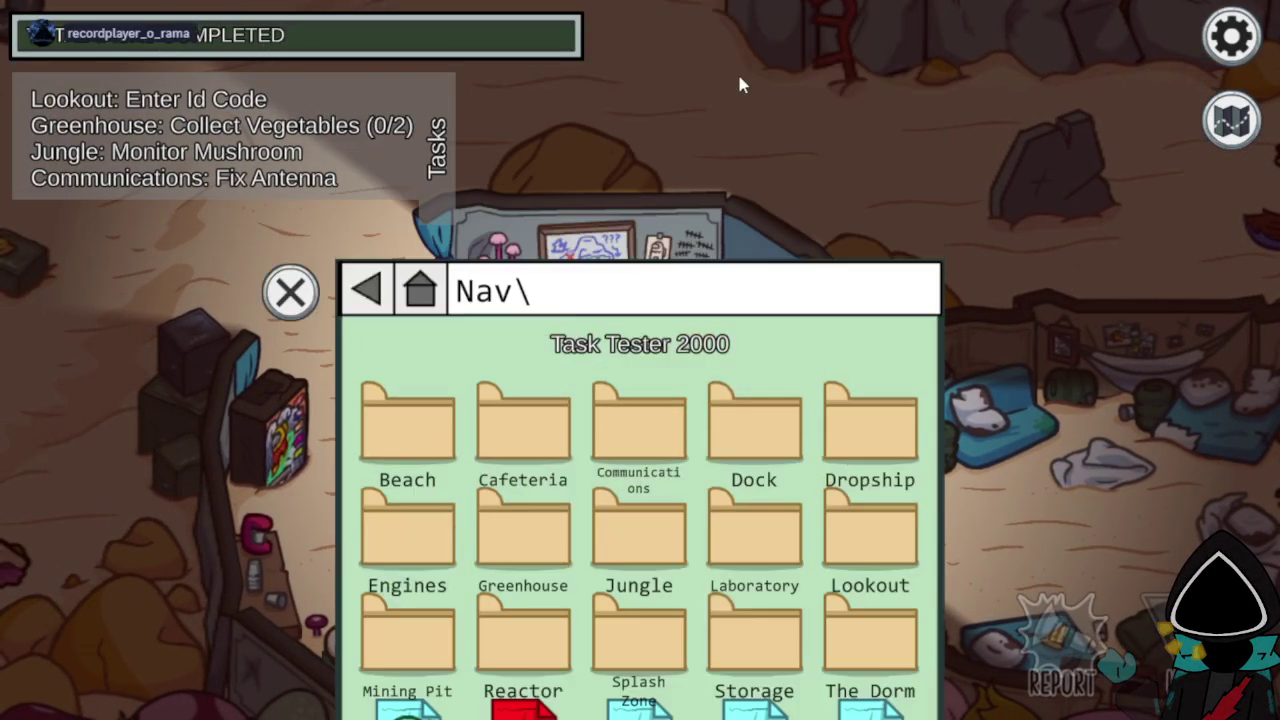
click(1226, 44)
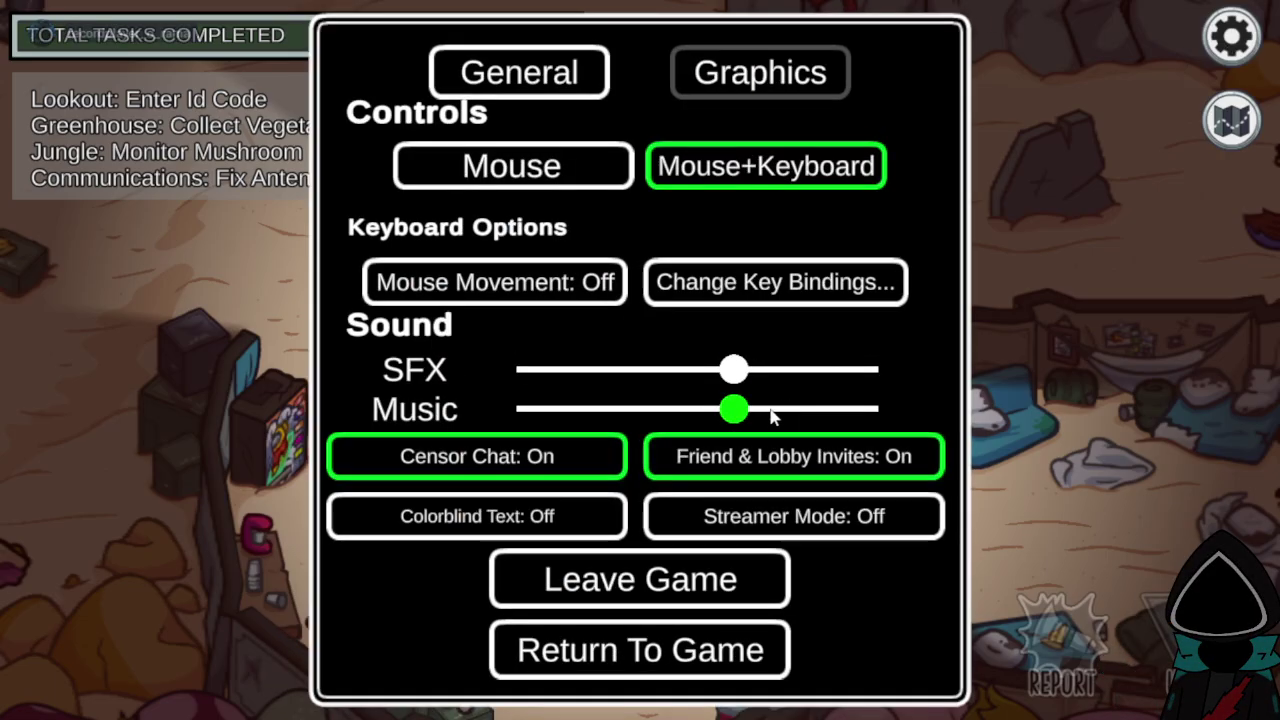
click(633, 590)
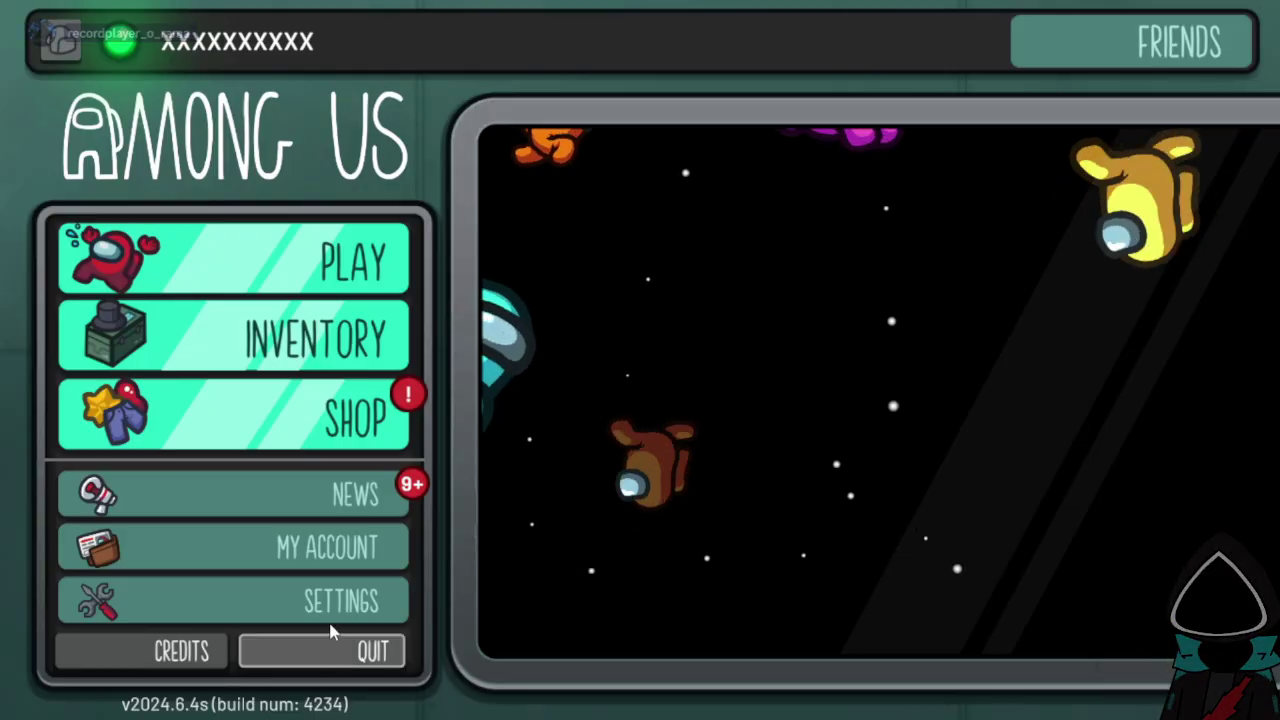
Quit Among Us and open the vanilla Among Us folder in File Explorer.
click(332, 634)
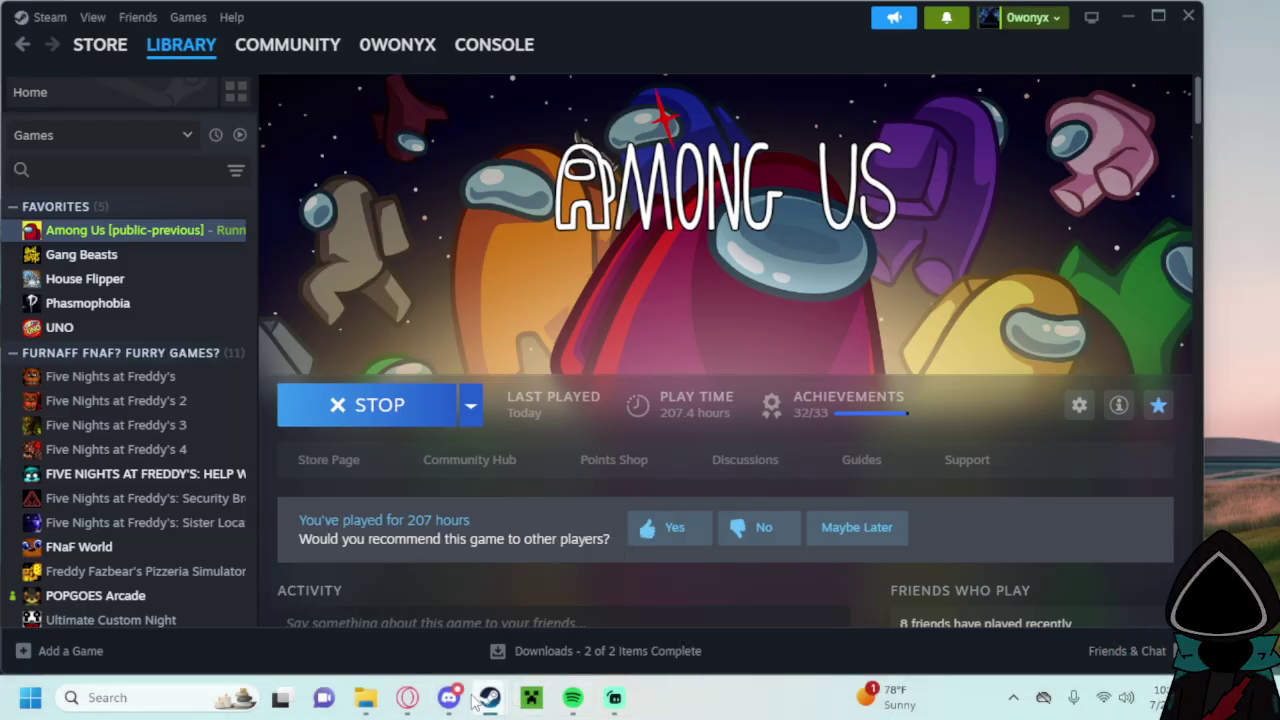
click(365, 697)
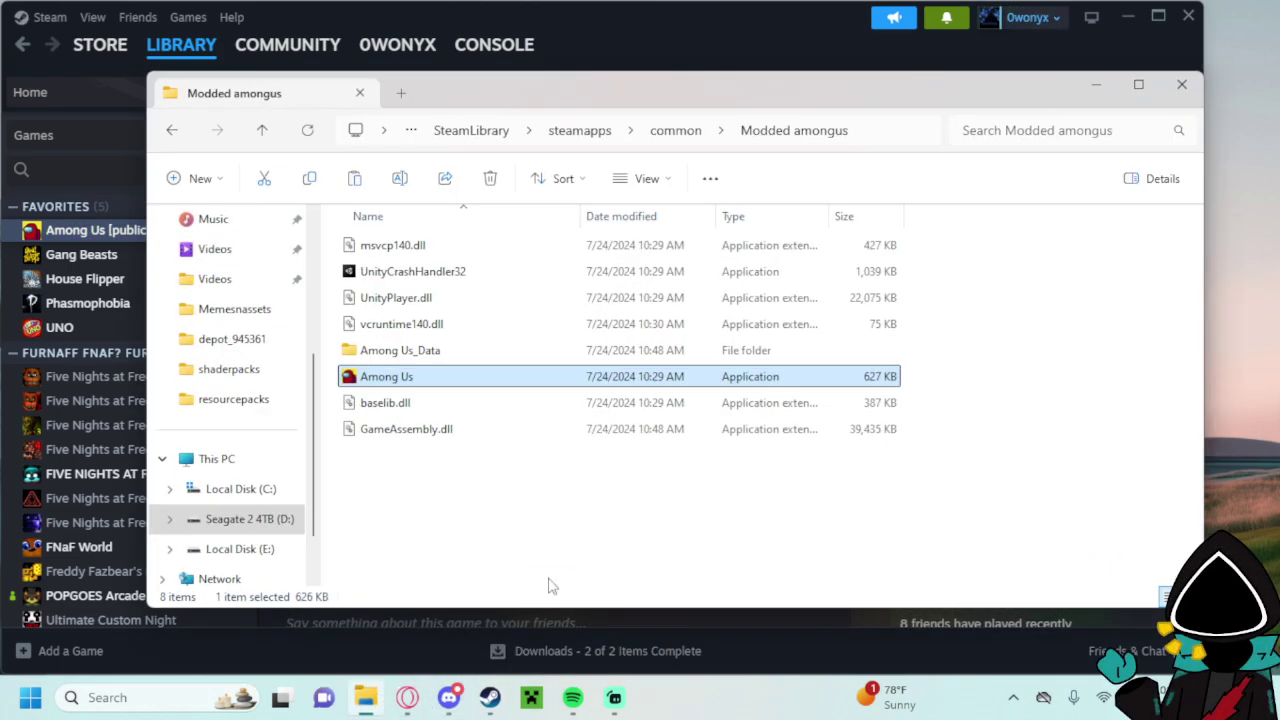
click(476, 505)
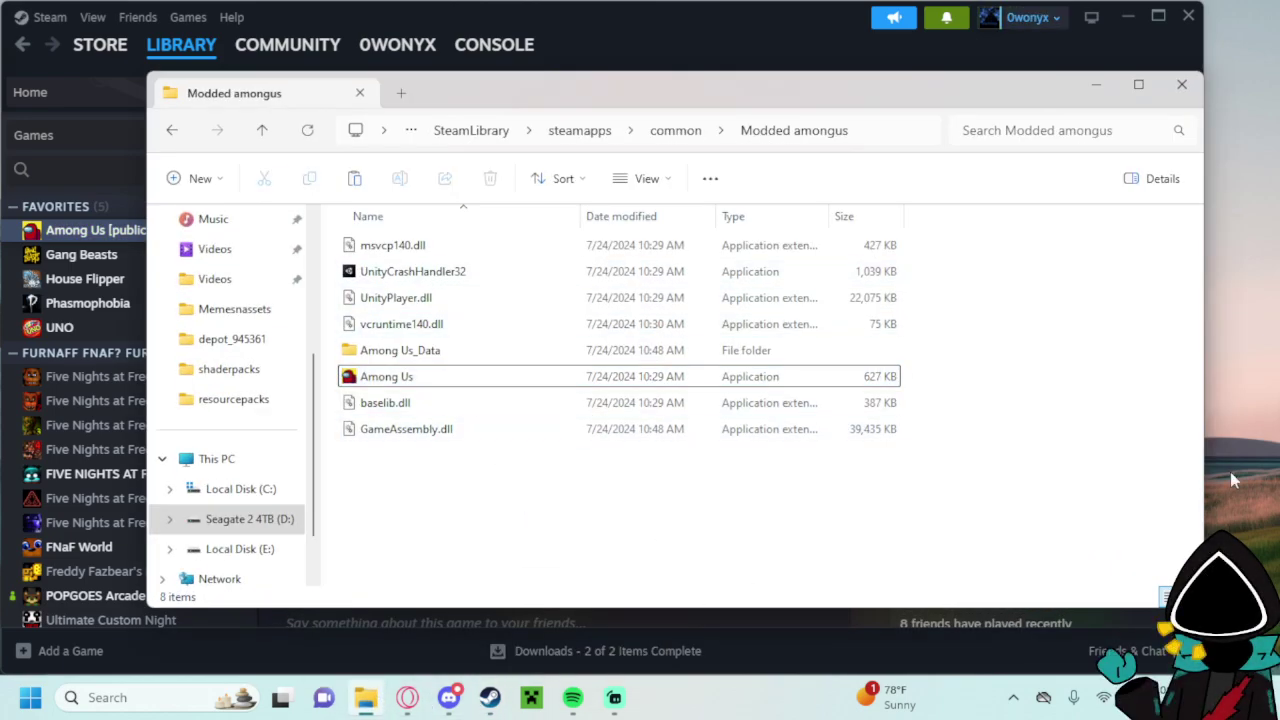
click(173, 131)
double_click(400, 247)
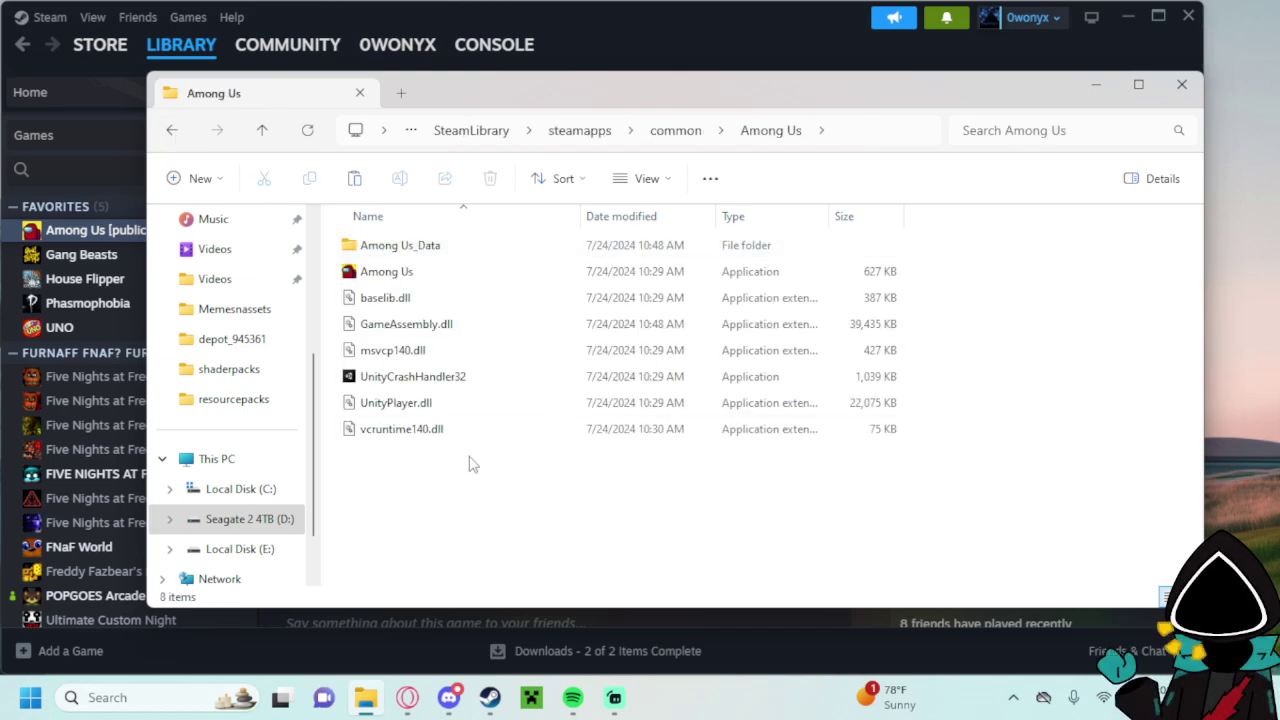
click(407, 697)
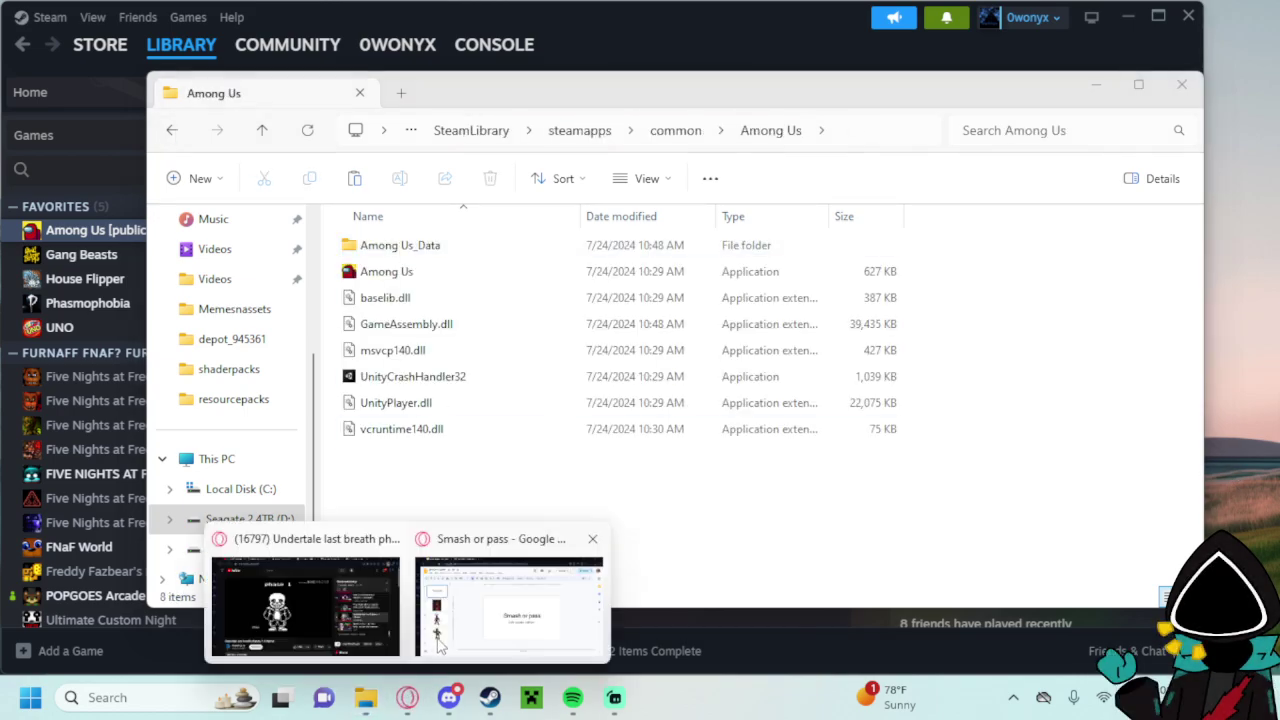
Start downloading TheOtherRoles.zip from its release page, then cancel it.
click(320, 608)
click(845, 12)
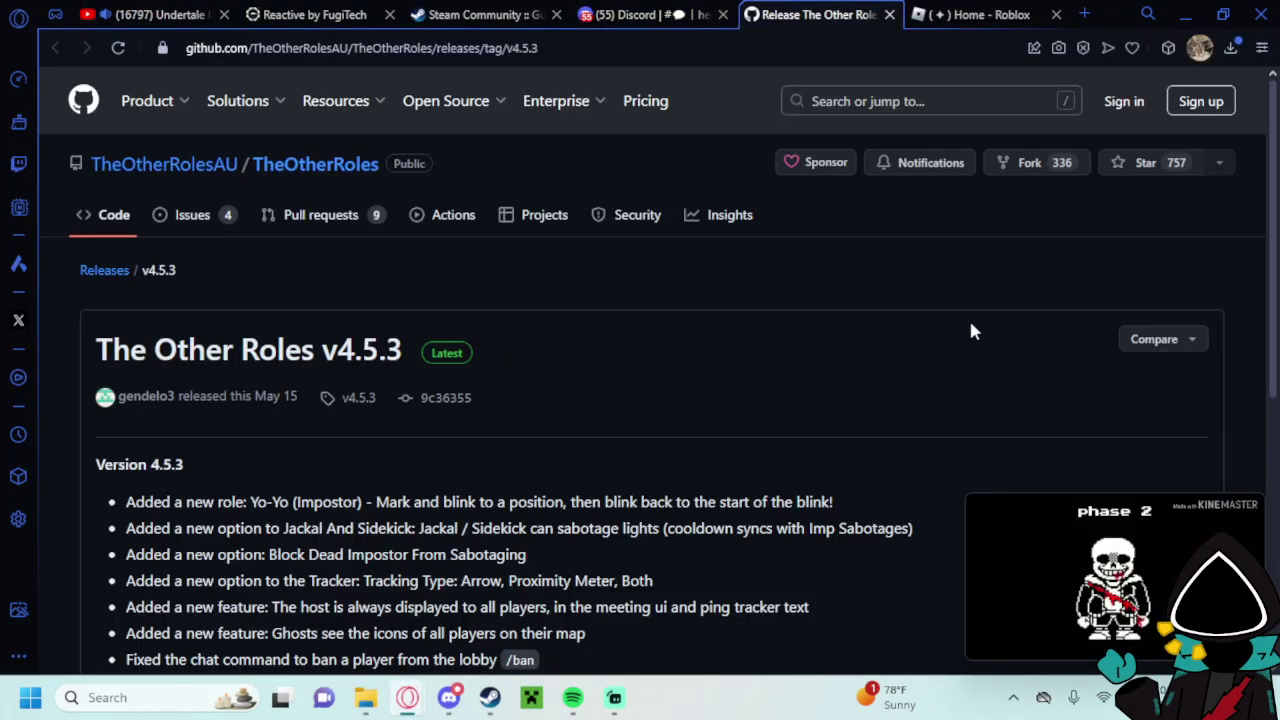
scroll(970, 330, down, 4)
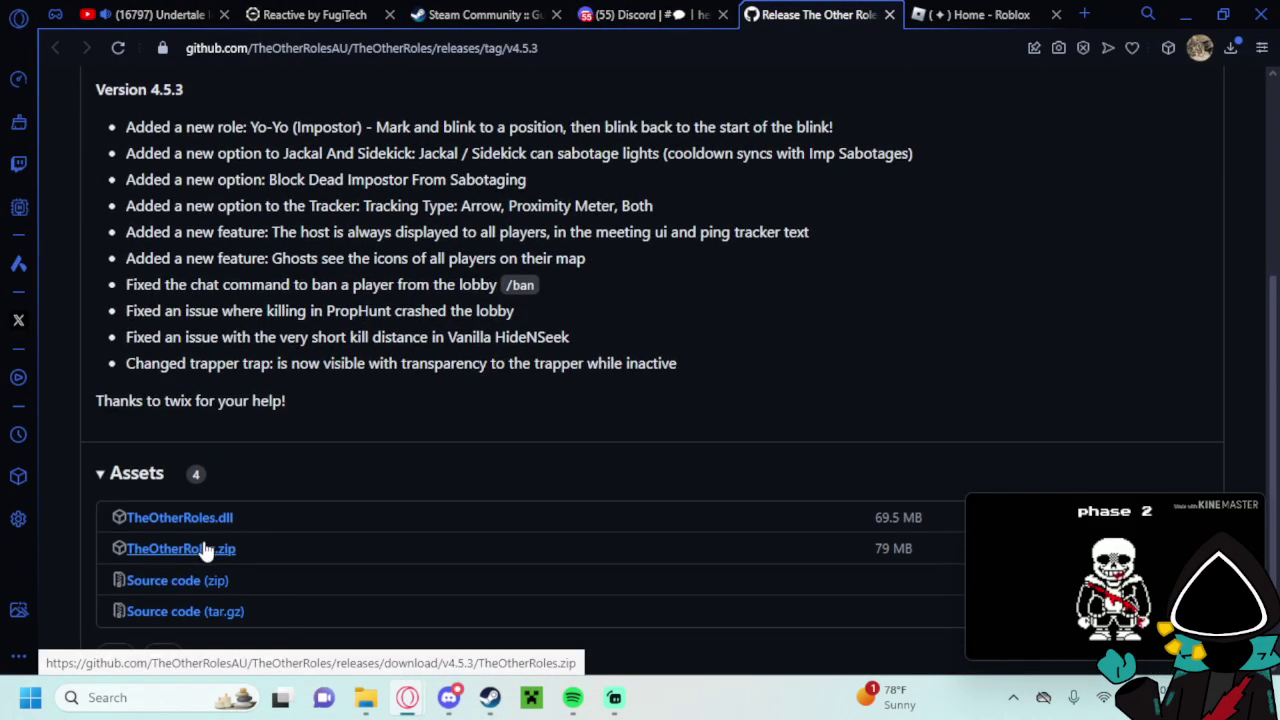
click(203, 550)
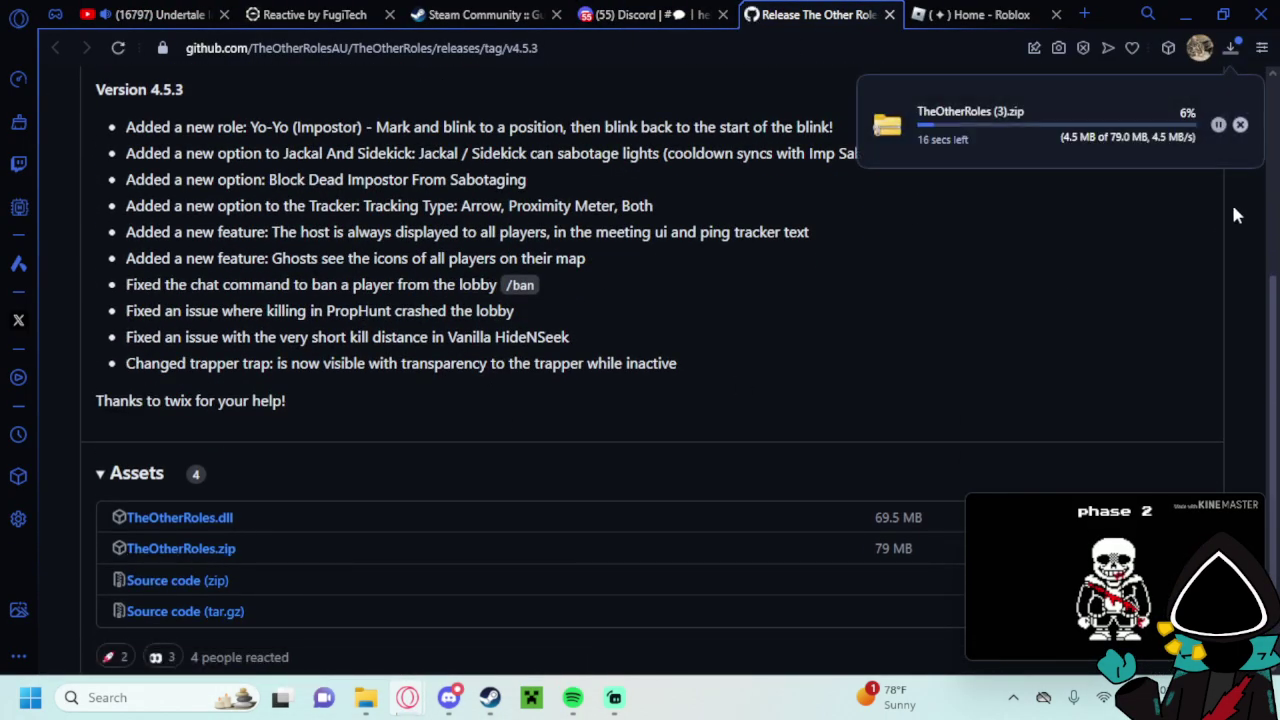
click(1234, 124)
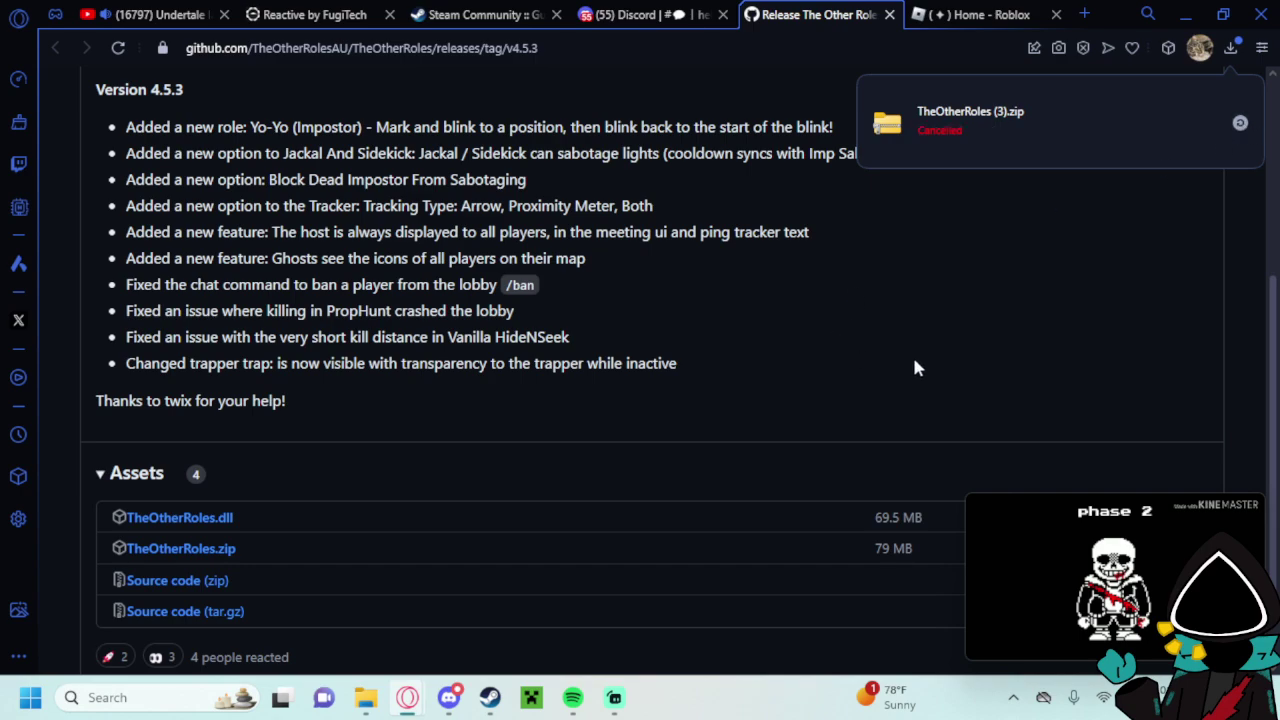
Open the BetterCrewLink v3.1.3 release page and cancel saving its setup installer.
mouse_move(366, 698)
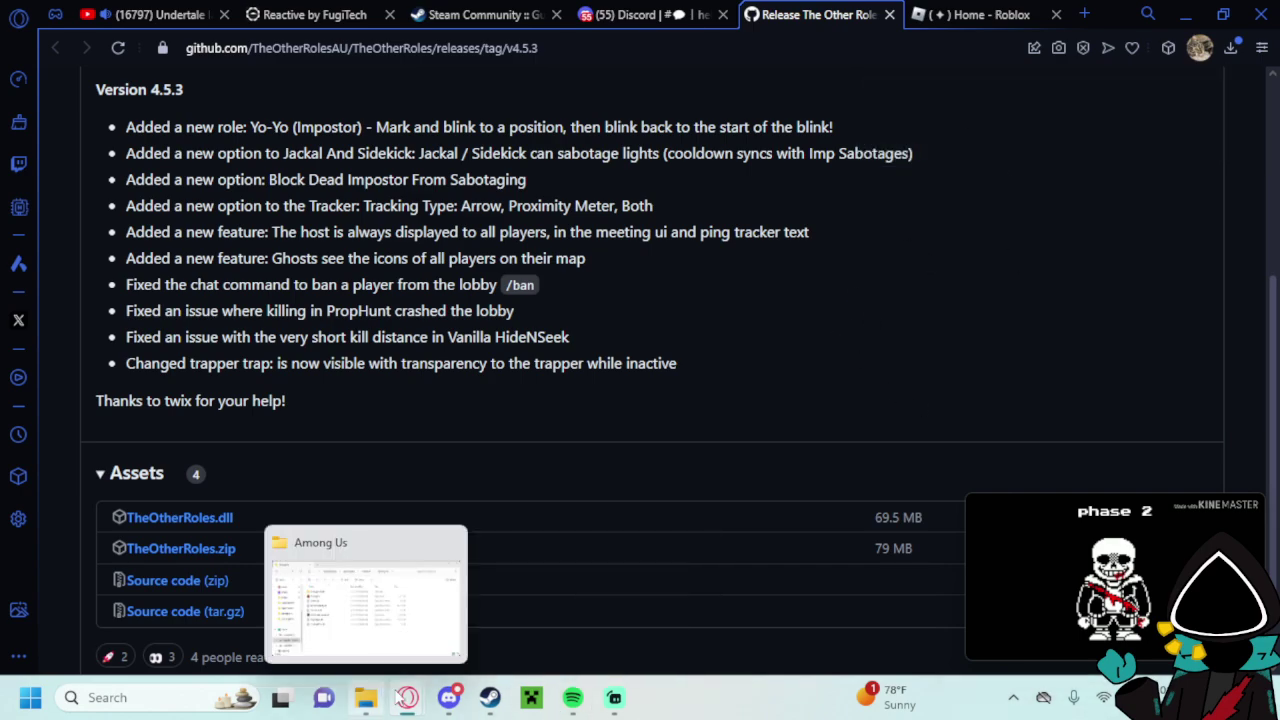
click(1085, 14)
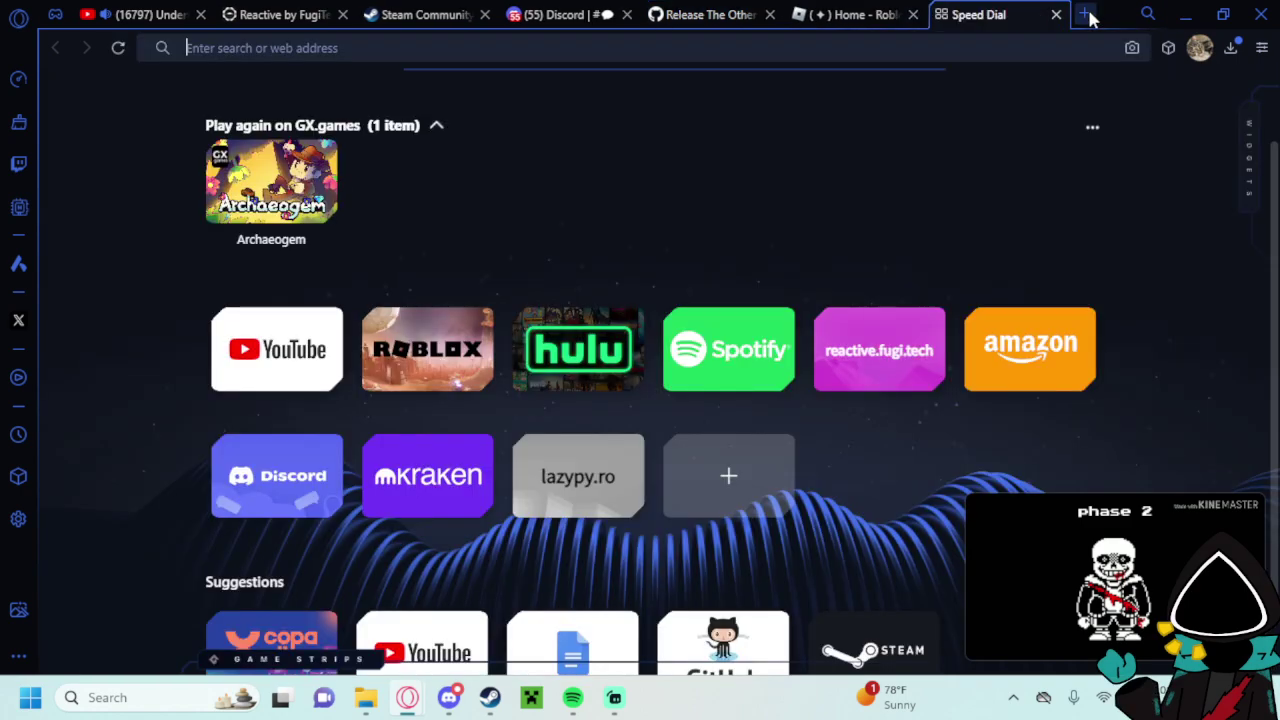
text(be)
click(610, 152)
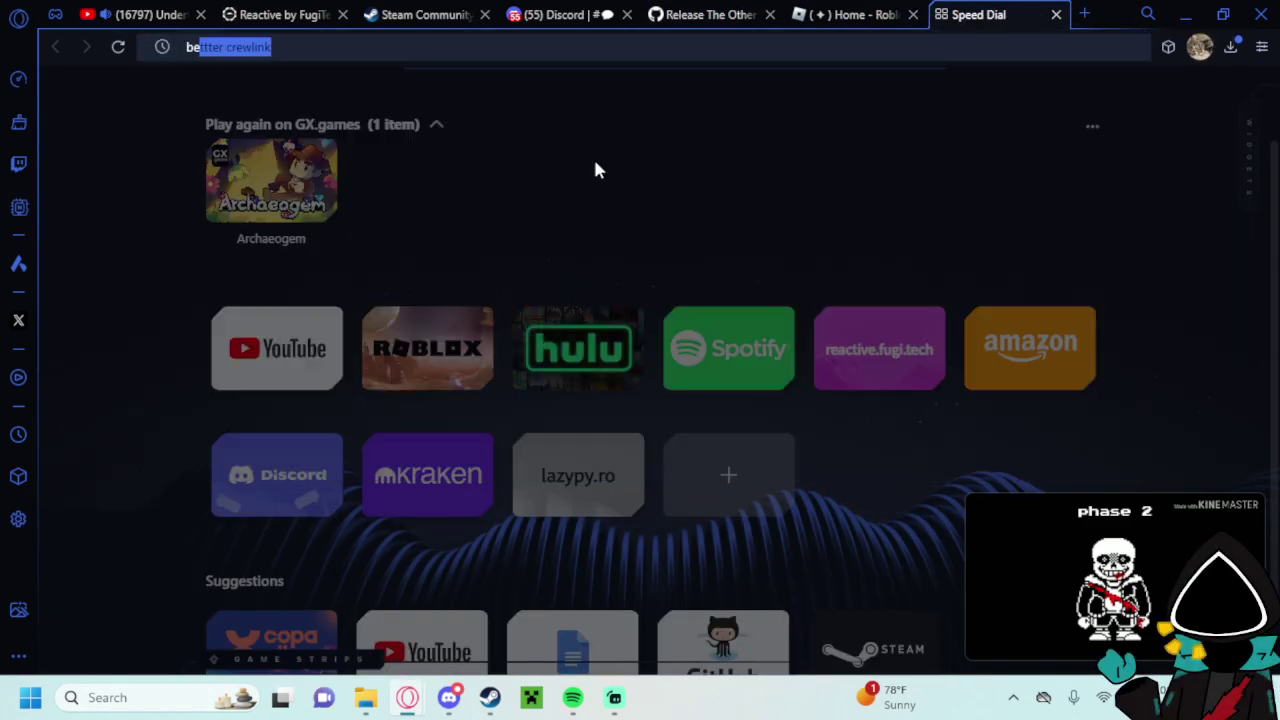
scroll(517, 341, down, 9)
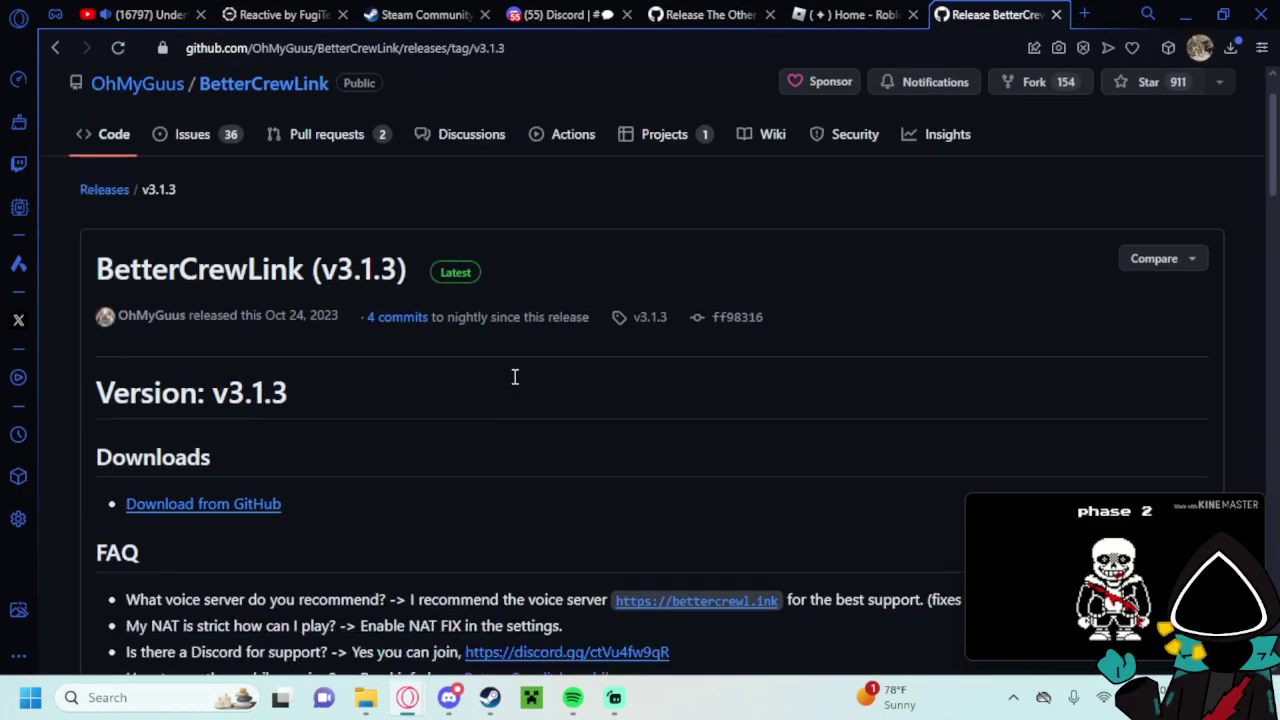
scroll(290, 410, up, 4)
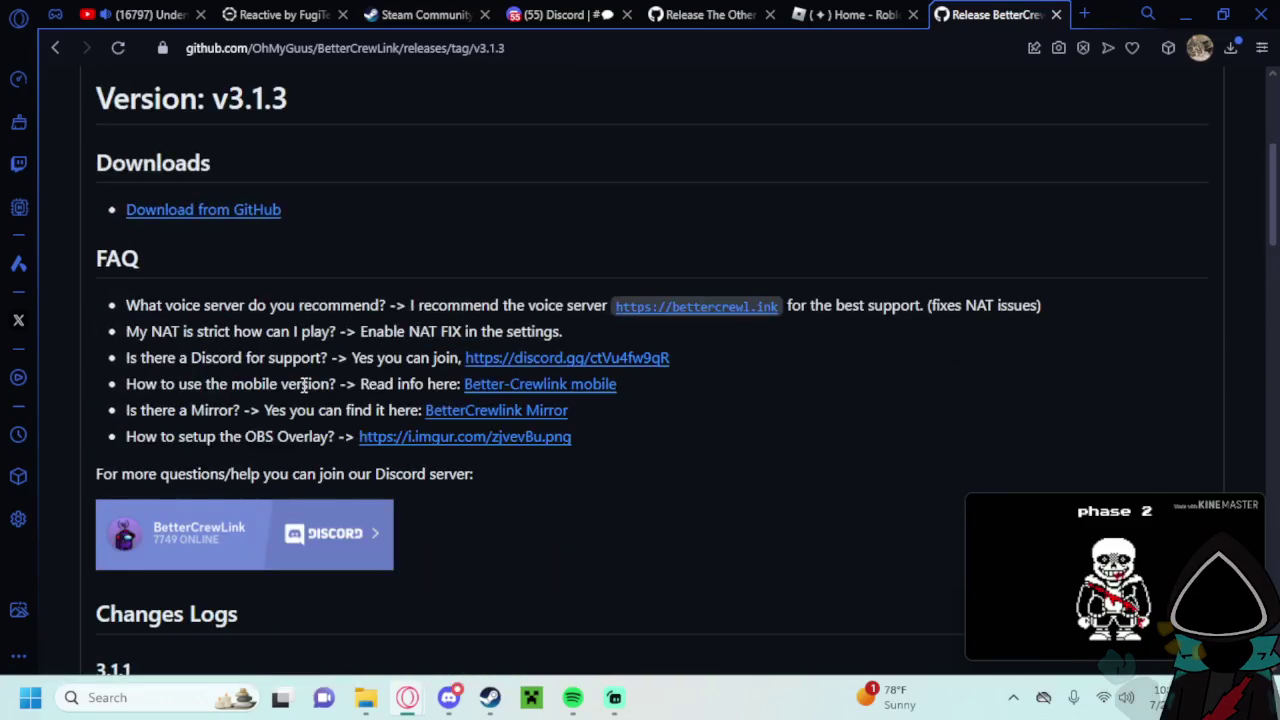
scroll(306, 390, down, 11)
scroll(290, 380, up, 5)
scroll(270, 300, up, 7)
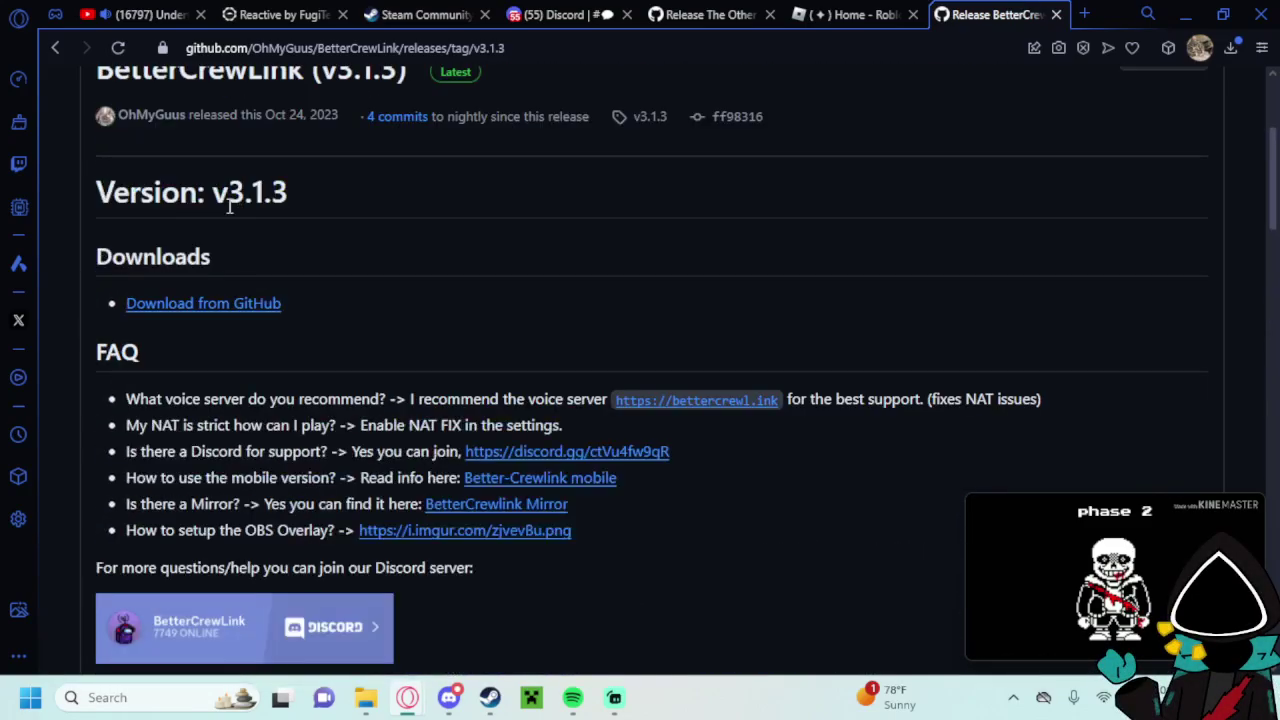
click(203, 304)
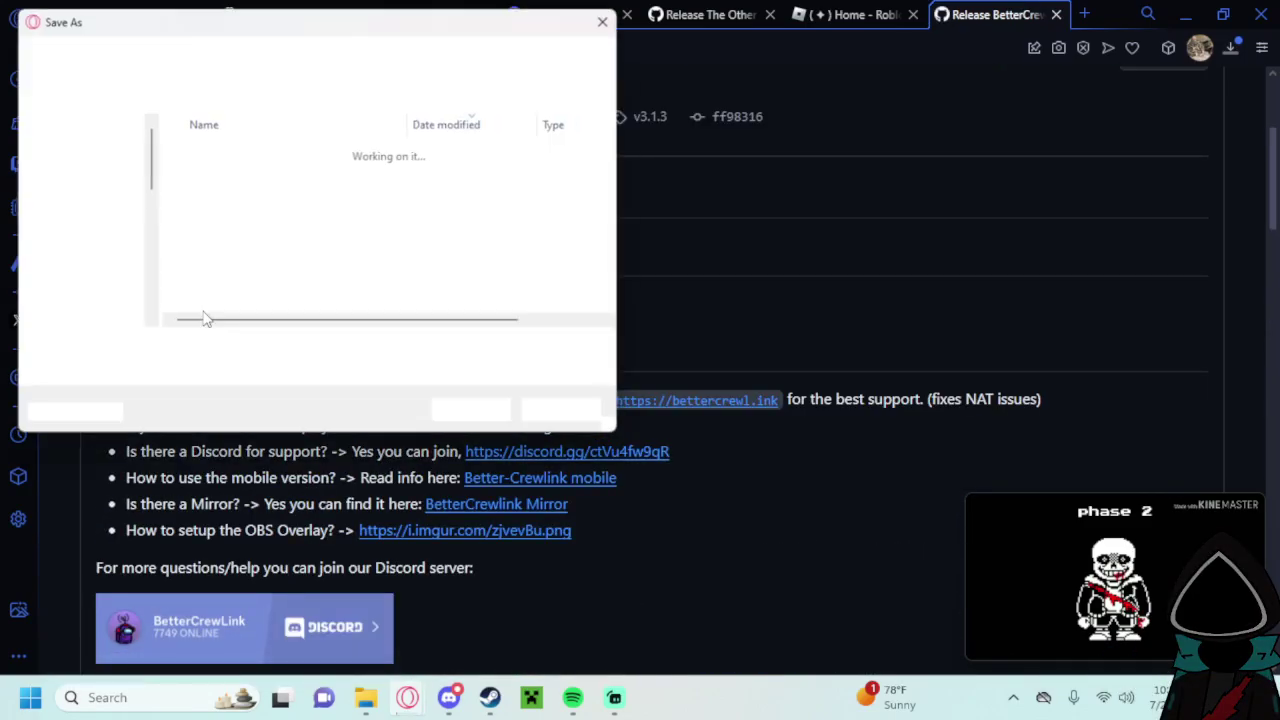
click(577, 424)
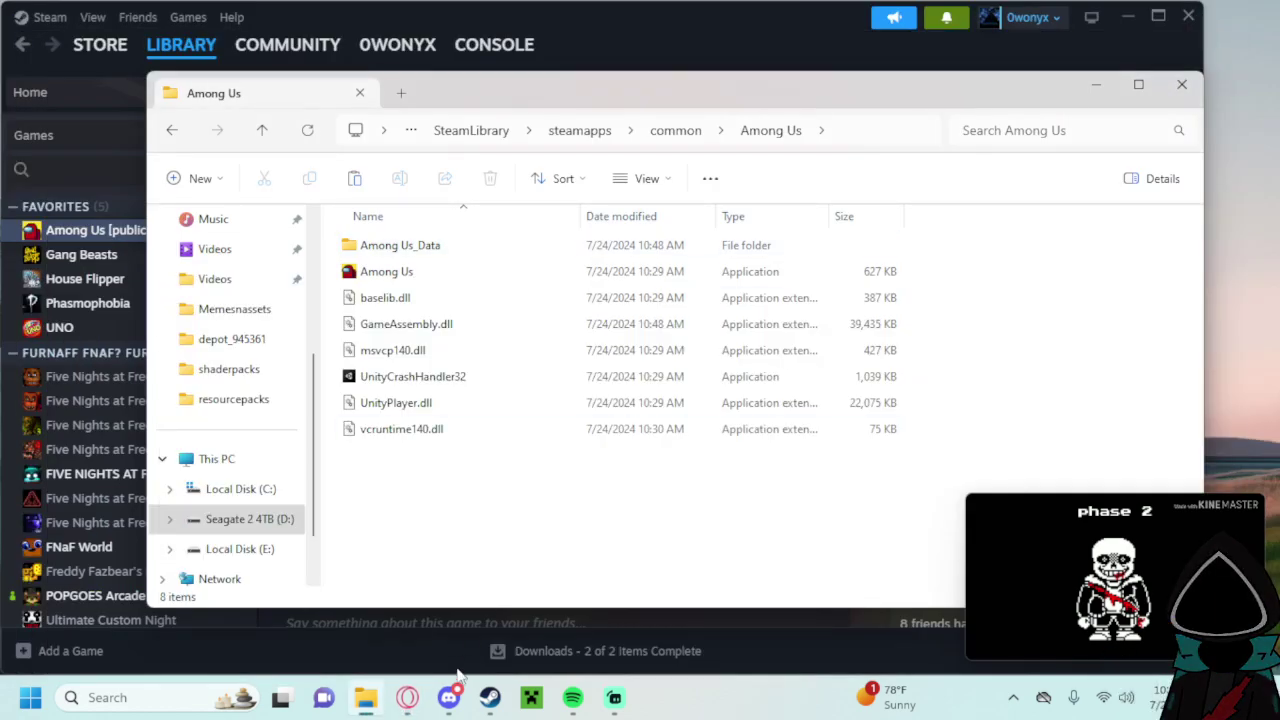
Reopen the Among Us game folder and open a second File Explorer window.
click(676, 130)
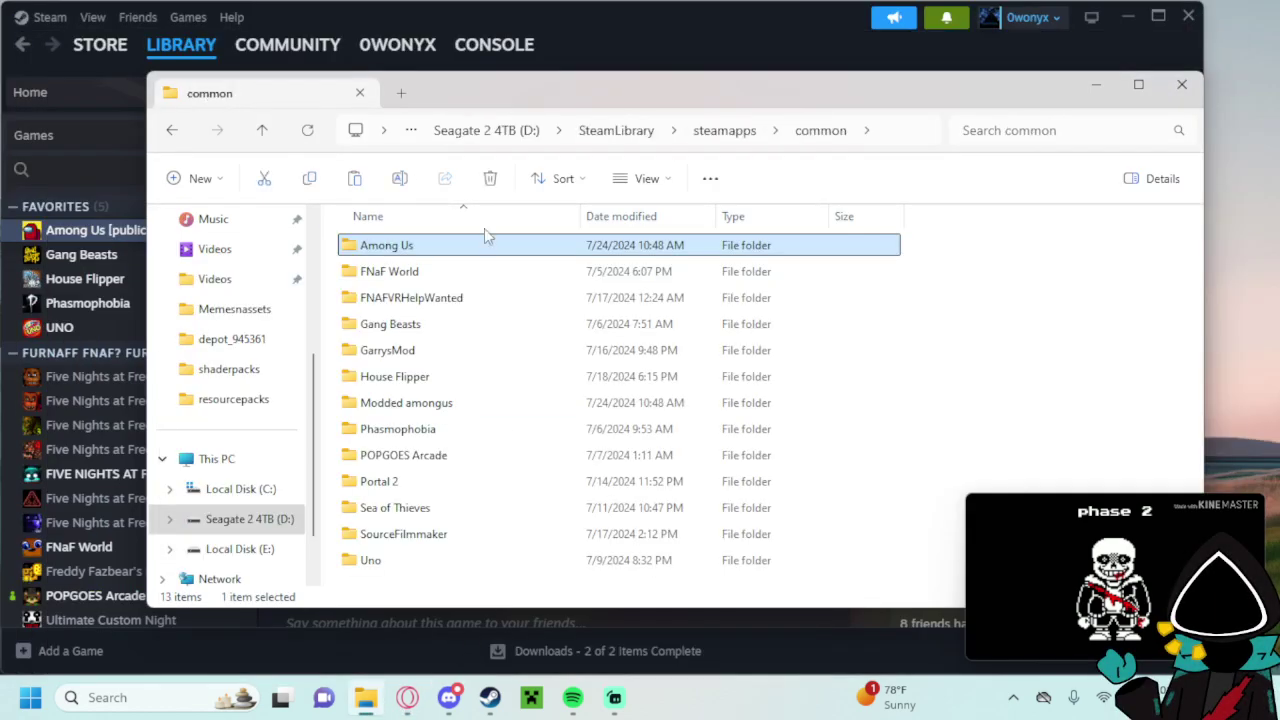
double_click(483, 247)
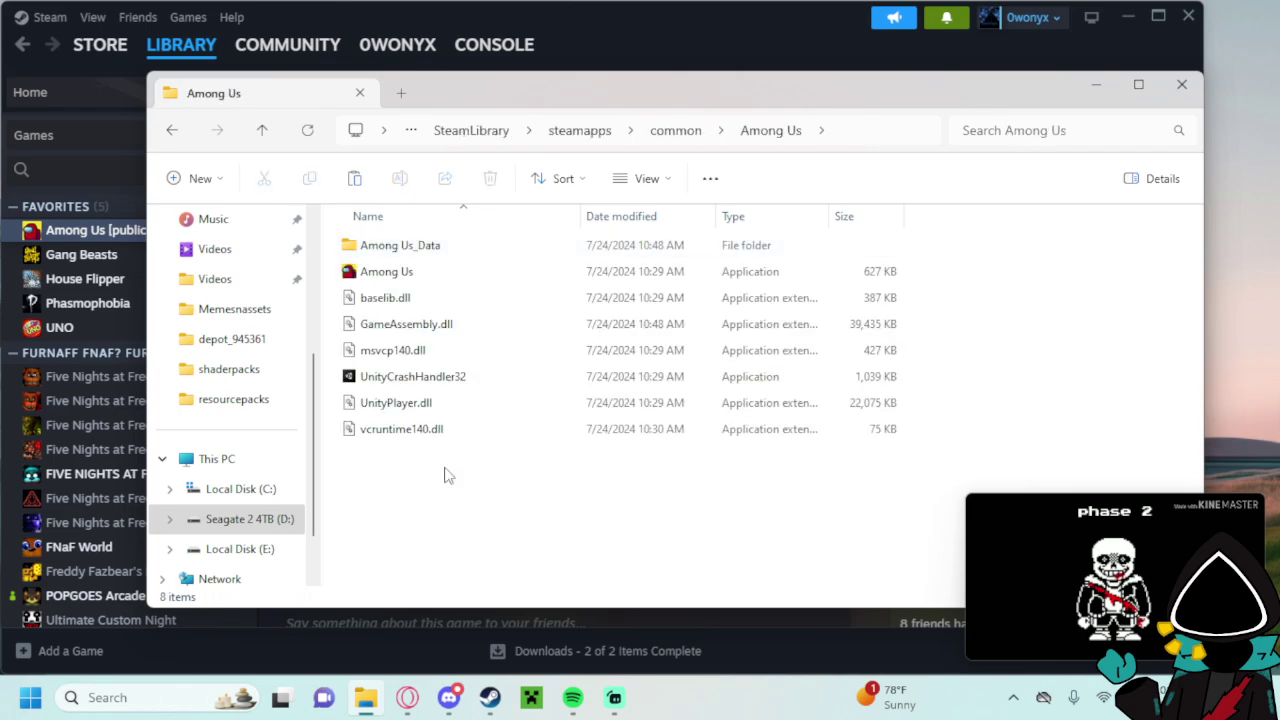
right_click(360, 702)
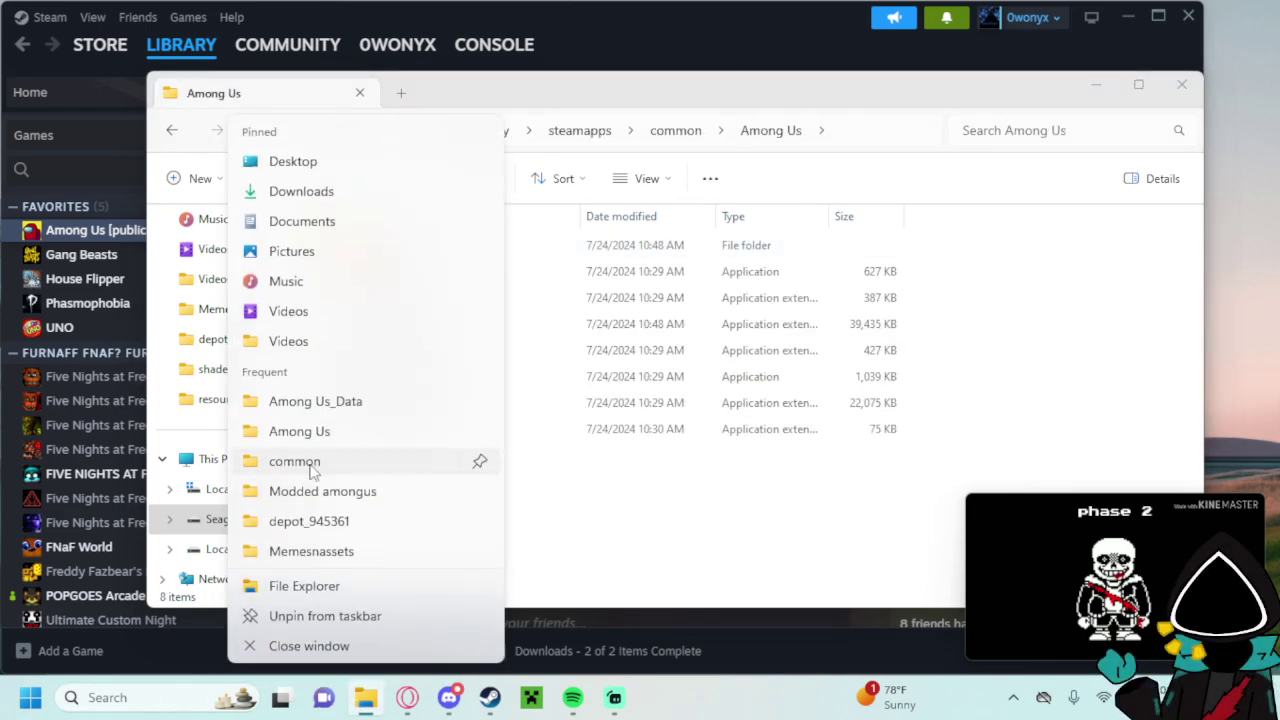
click(307, 585)
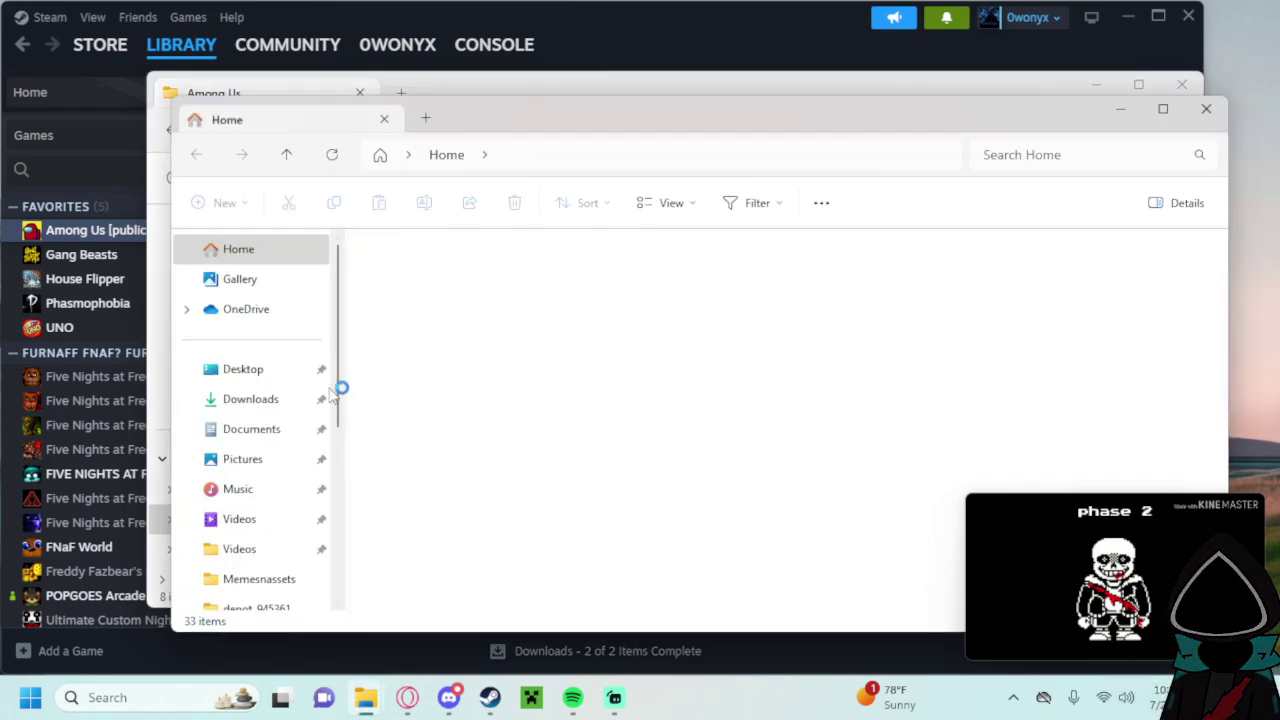
Extract the TheOtherRoles (2) archive in Downloads into its suggested folder.
click(250, 399)
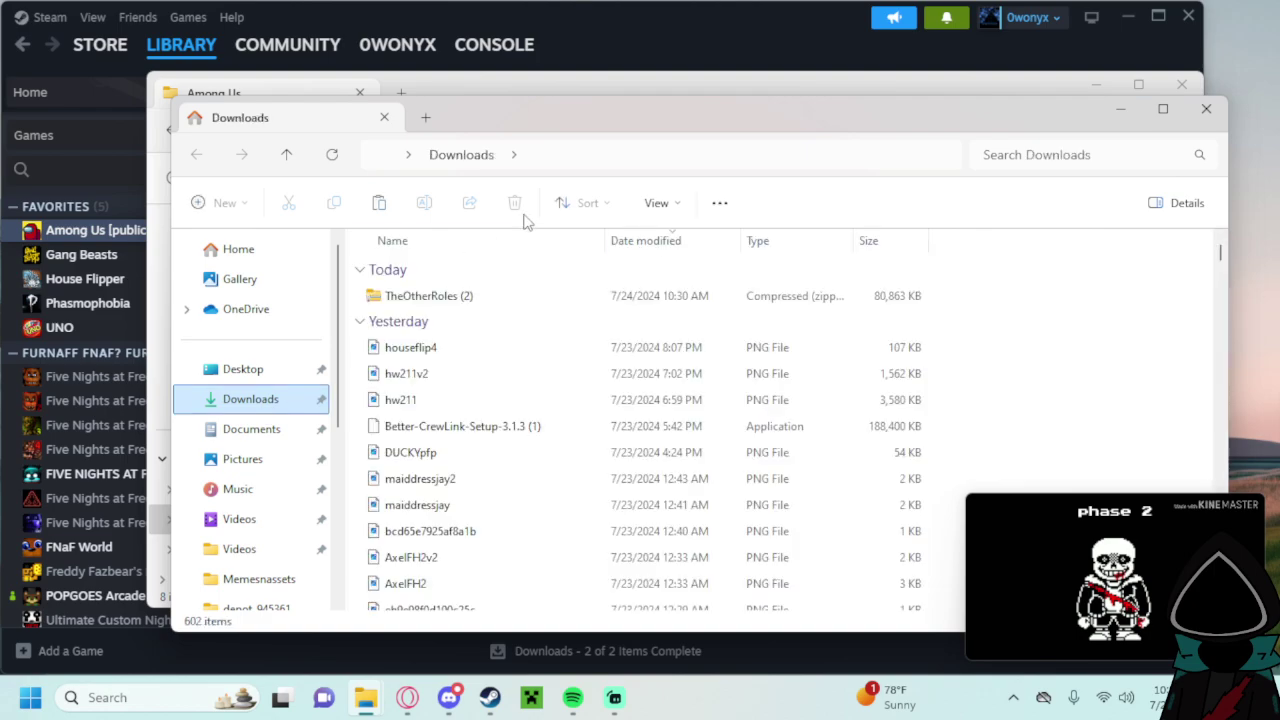
right_click(529, 300)
click(425, 300)
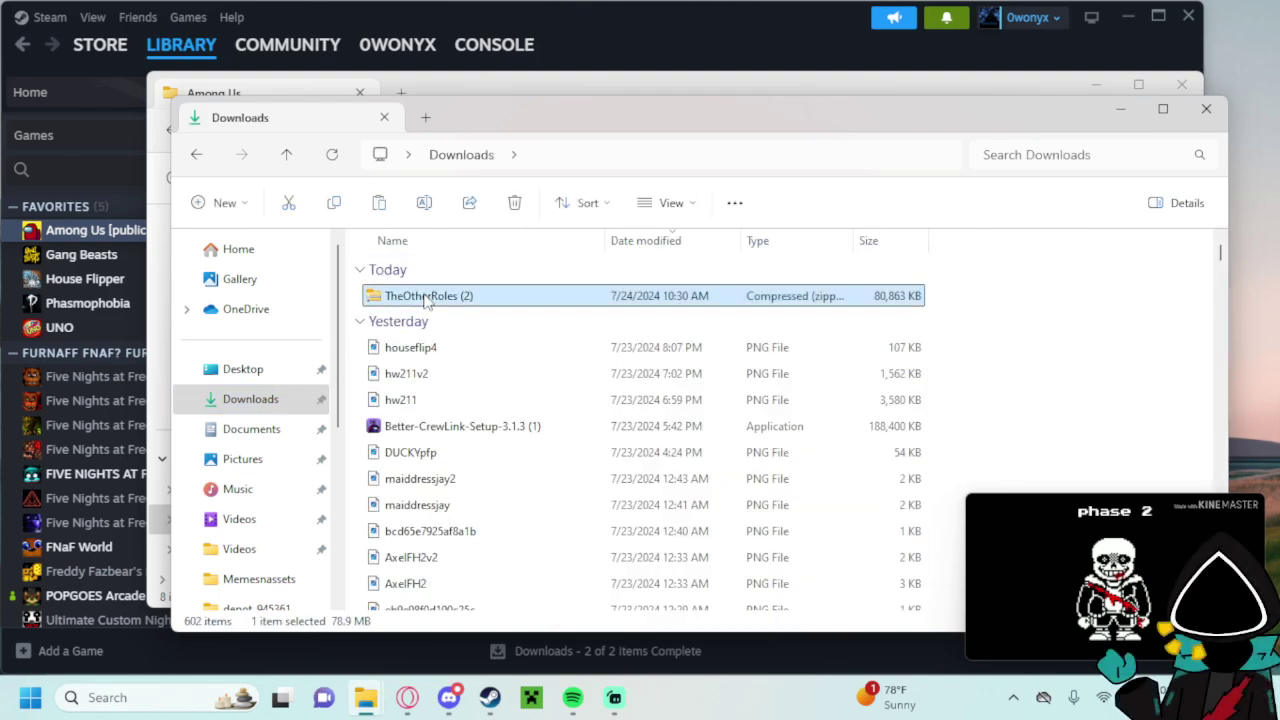
right_click(425, 300)
click(495, 306)
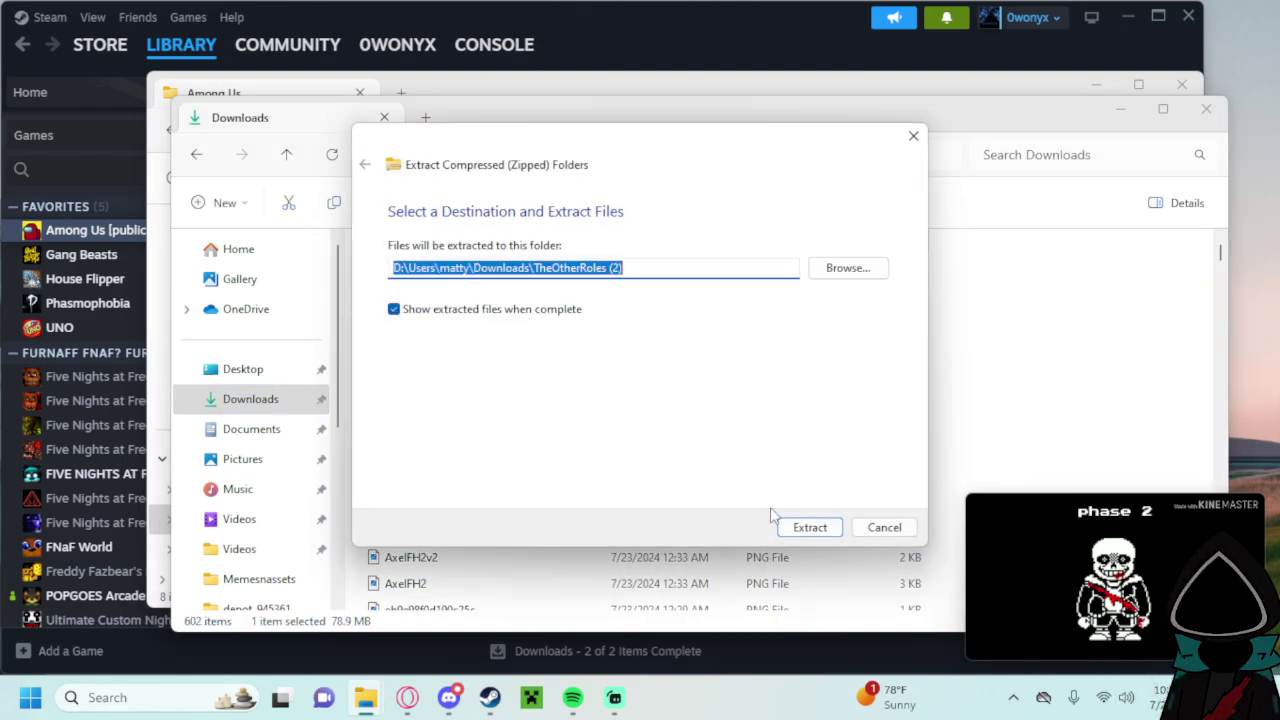
click(811, 528)
mouse_move(1066, 546)
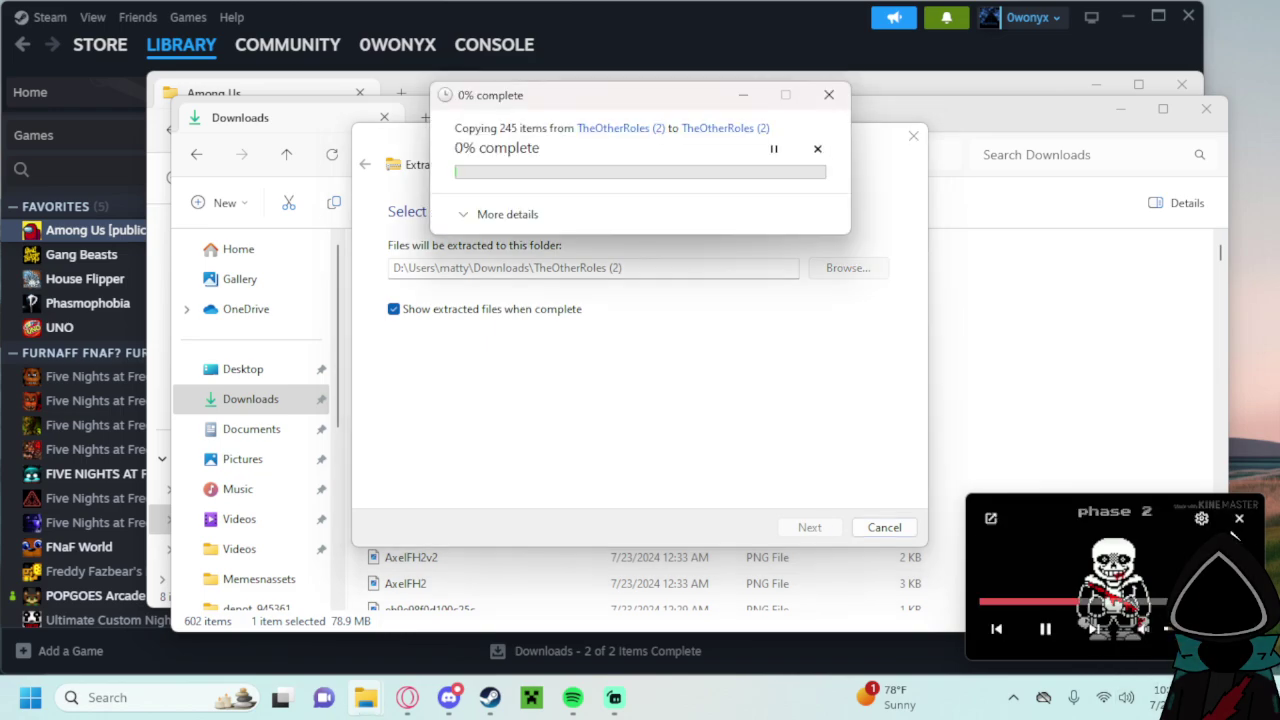
click(1239, 519)
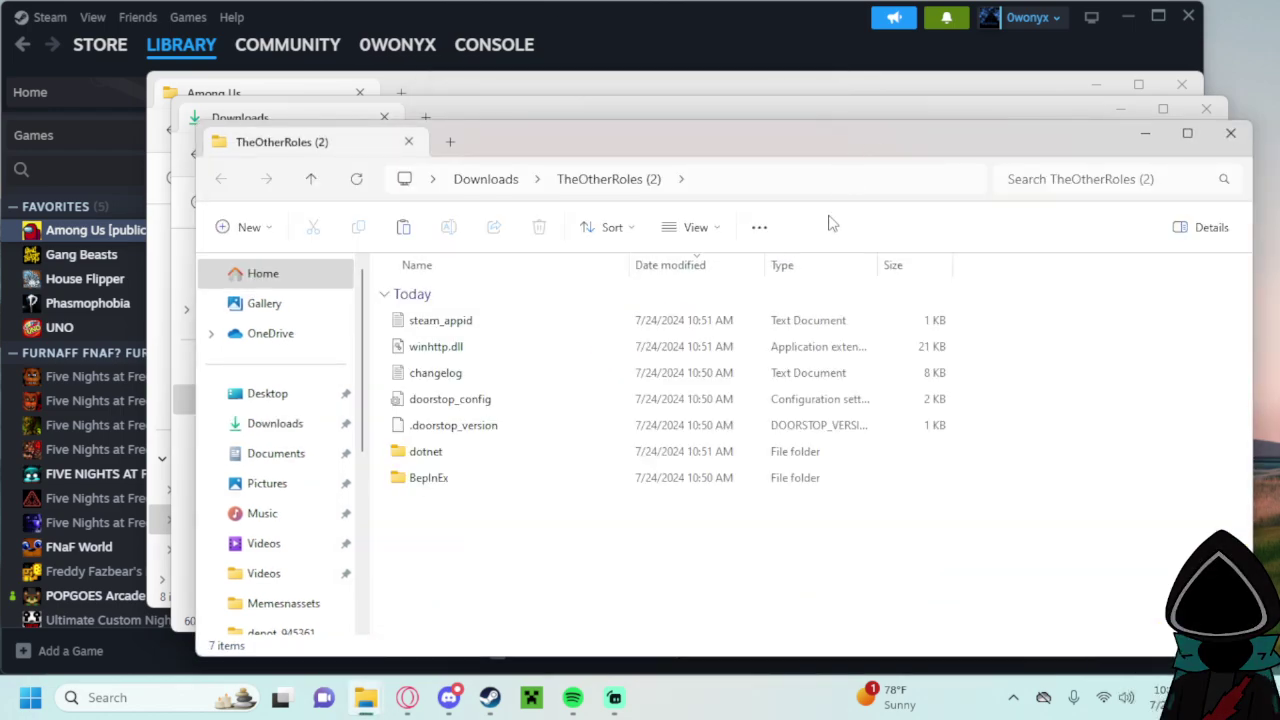
Close the Downloads window and arrange the TheOtherRoles (2) and Among Us windows.
click(1107, 117)
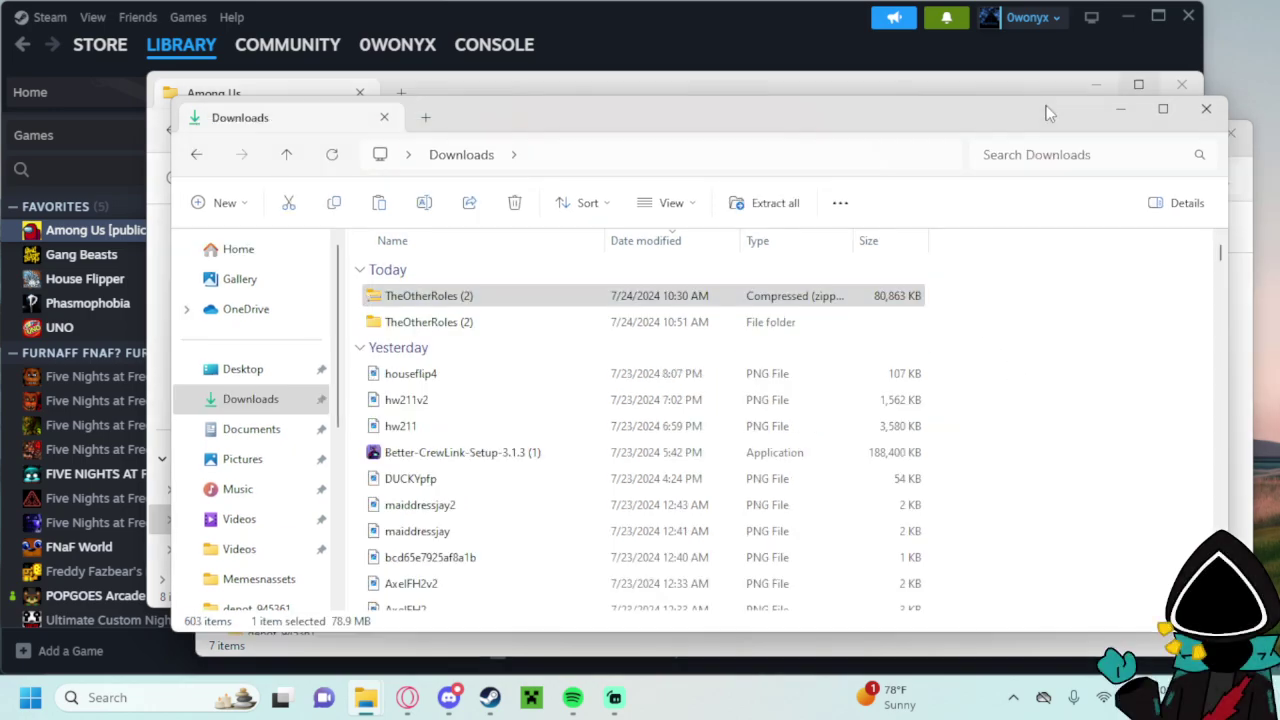
click(1195, 115)
drag(615, 148, 632, 380)
drag(685, 115, 680, 63)
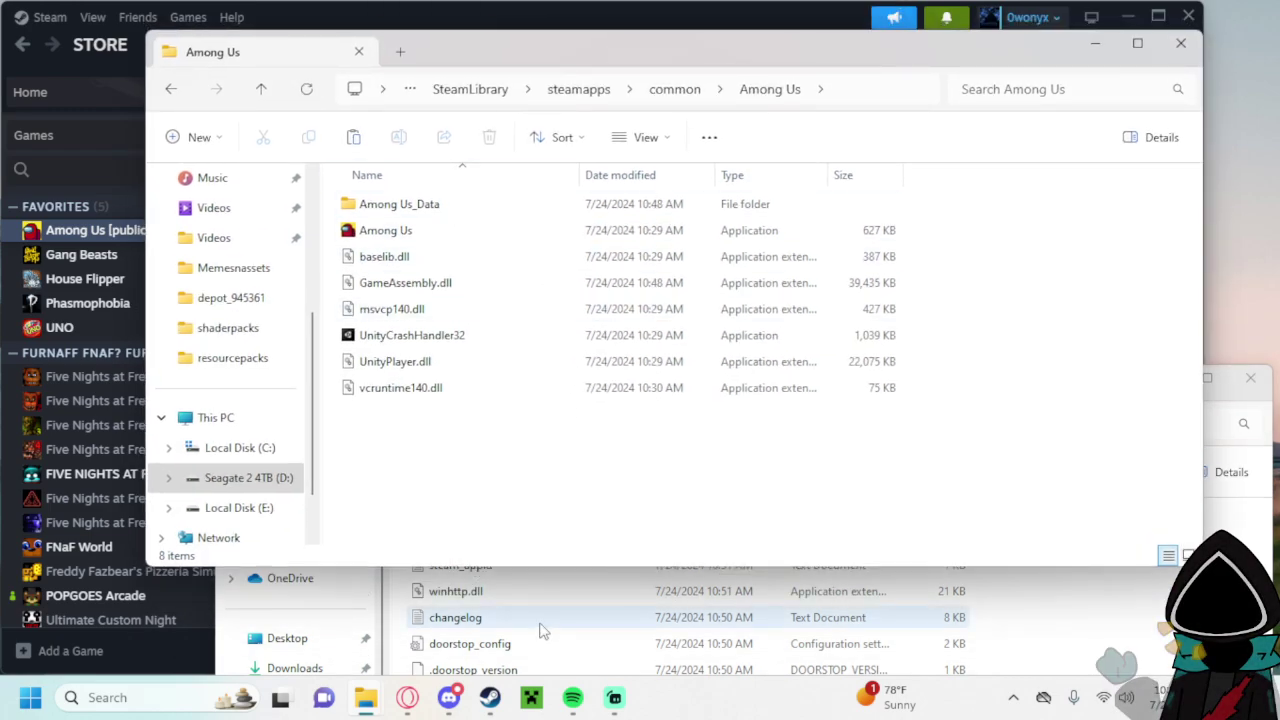
Drag all seven mod files, including BepInEx, dotnet and winhttp.dll, into the Among Us folder.
click(1009, 634)
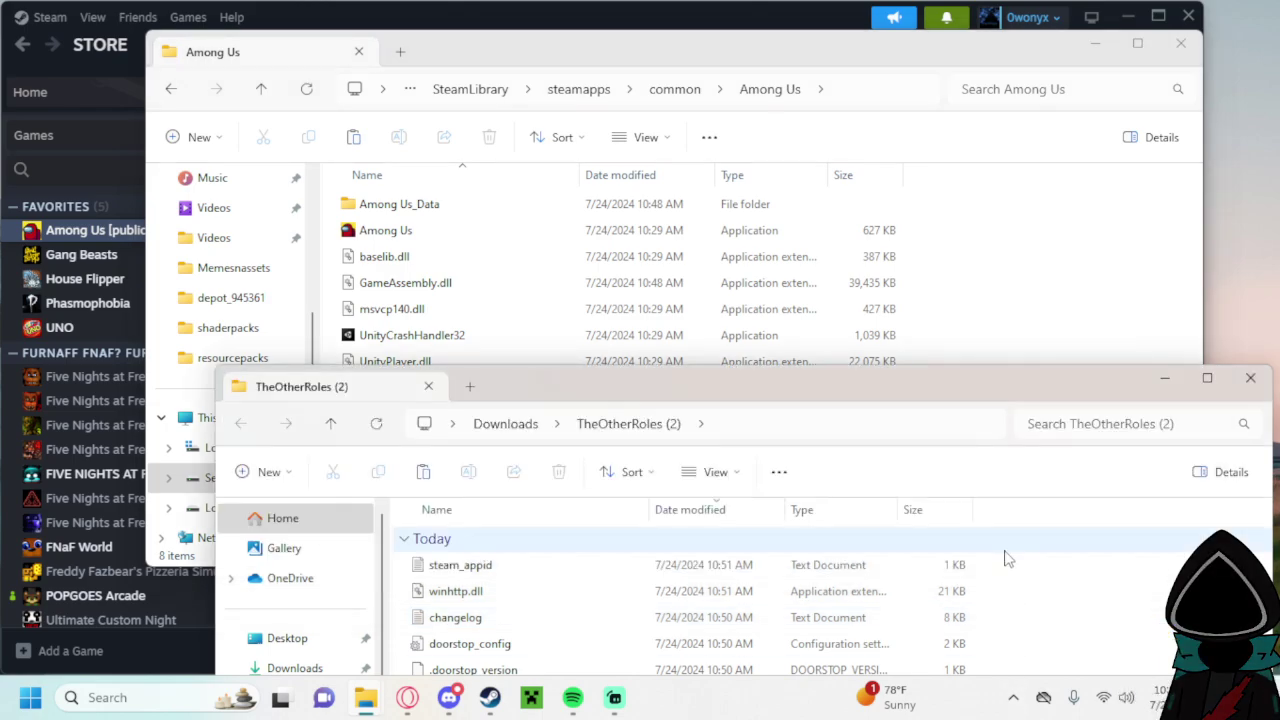
drag(1007, 558, 970, 680)
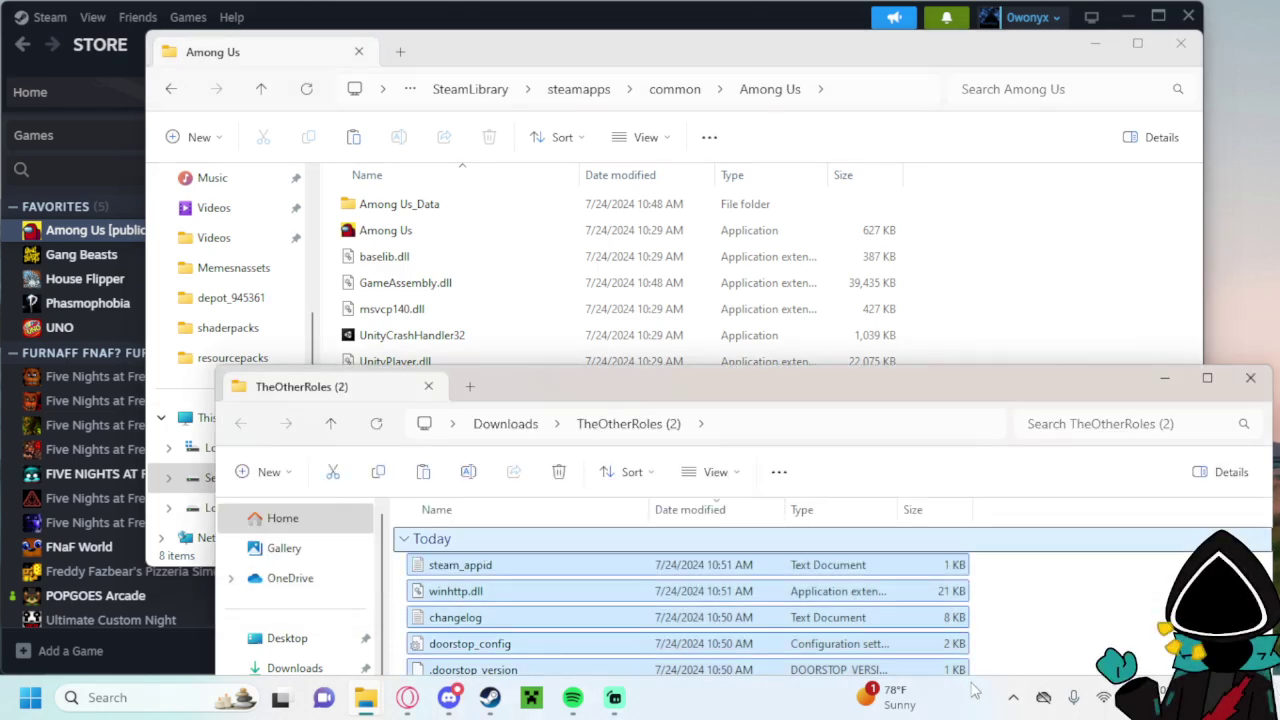
right_click(877, 626)
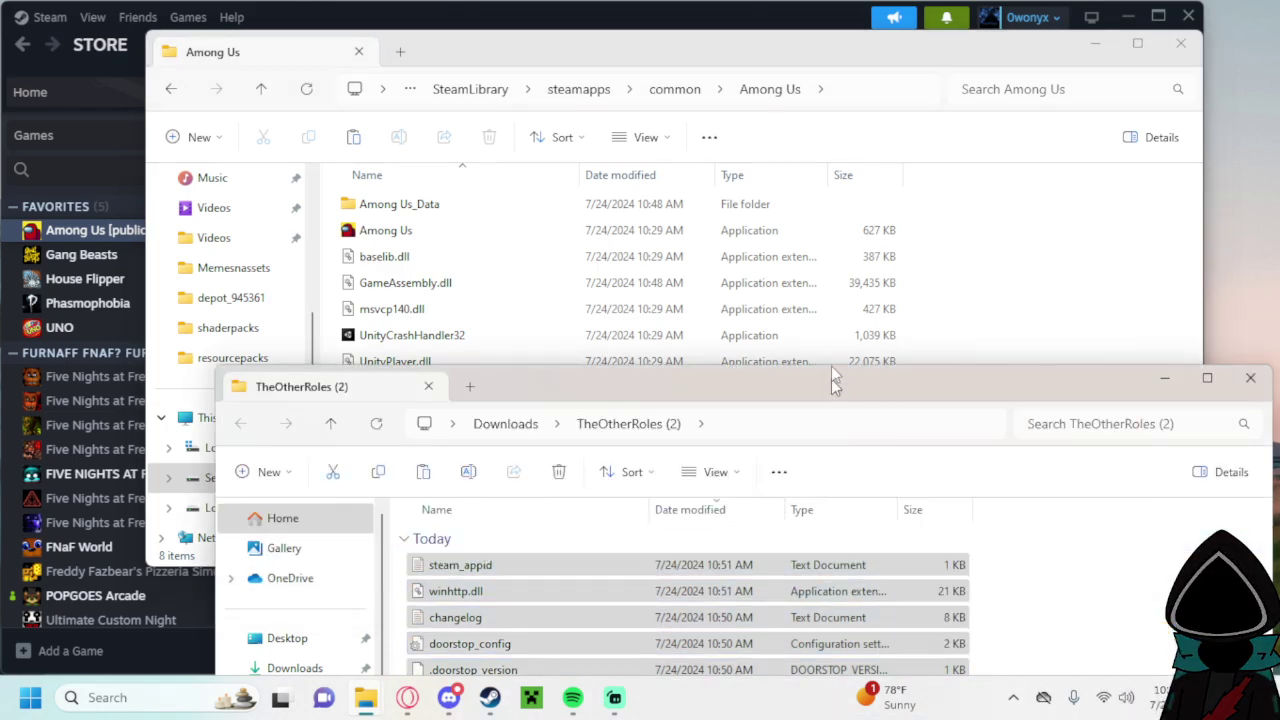
drag(831, 380, 837, 300)
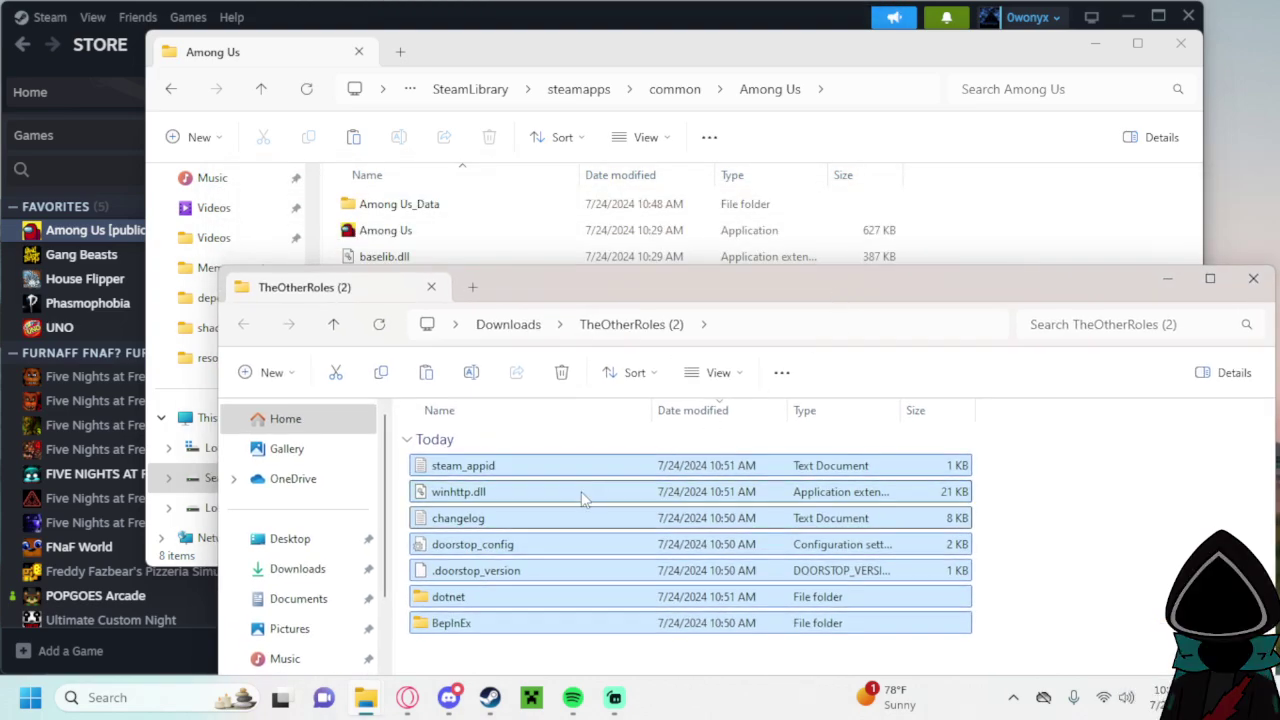
drag(581, 491, 1006, 217)
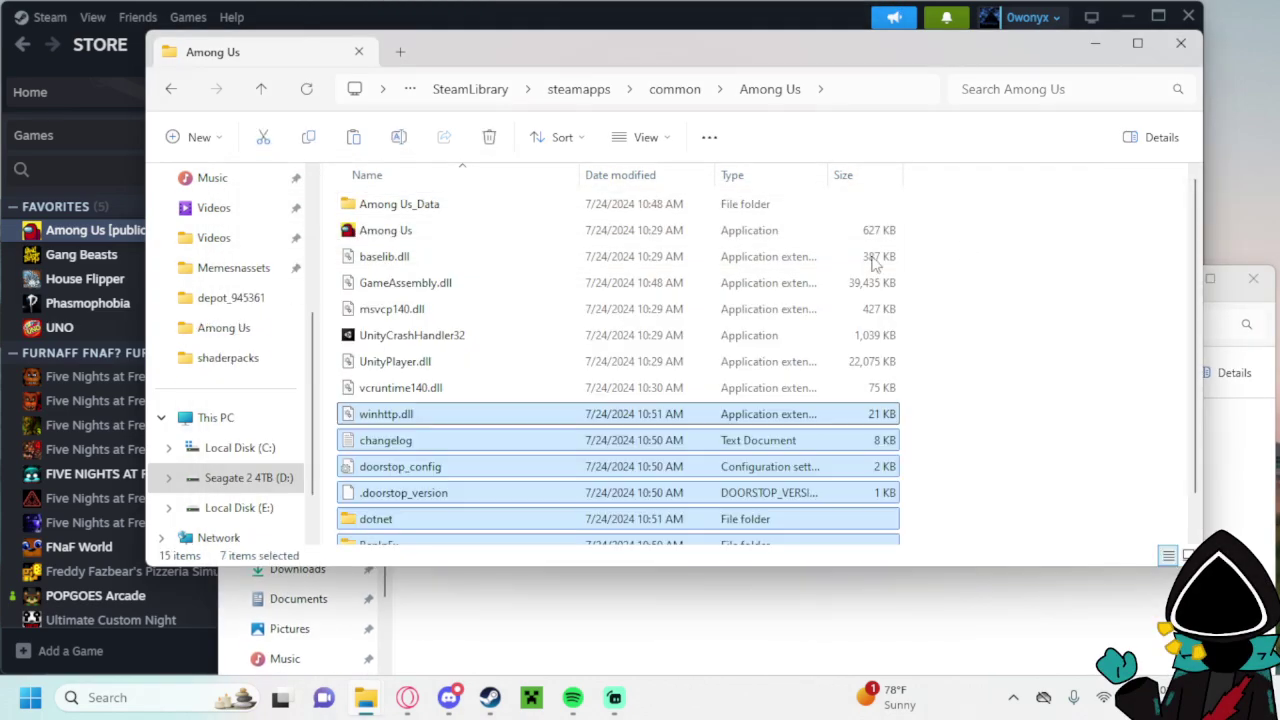
click(1100, 477)
click(493, 232)
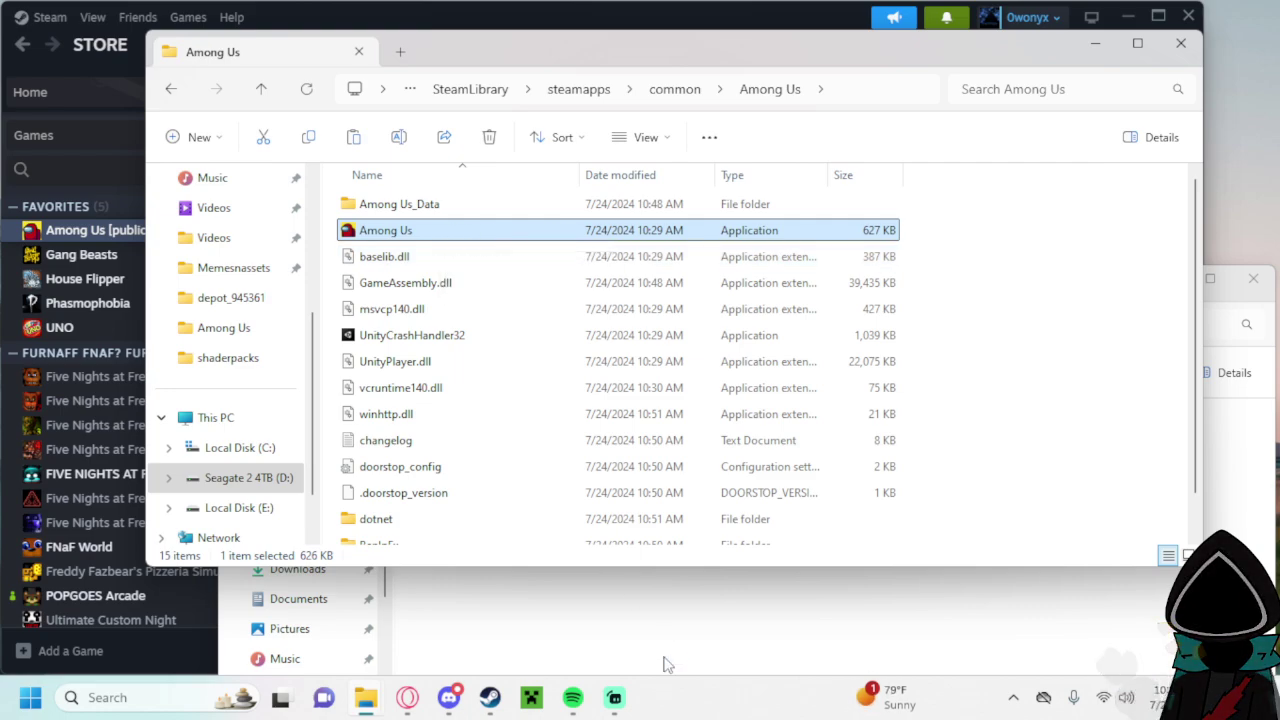
Minimize both Explorer windows, then restore only the 15-item Among Us game folder.
click(548, 637)
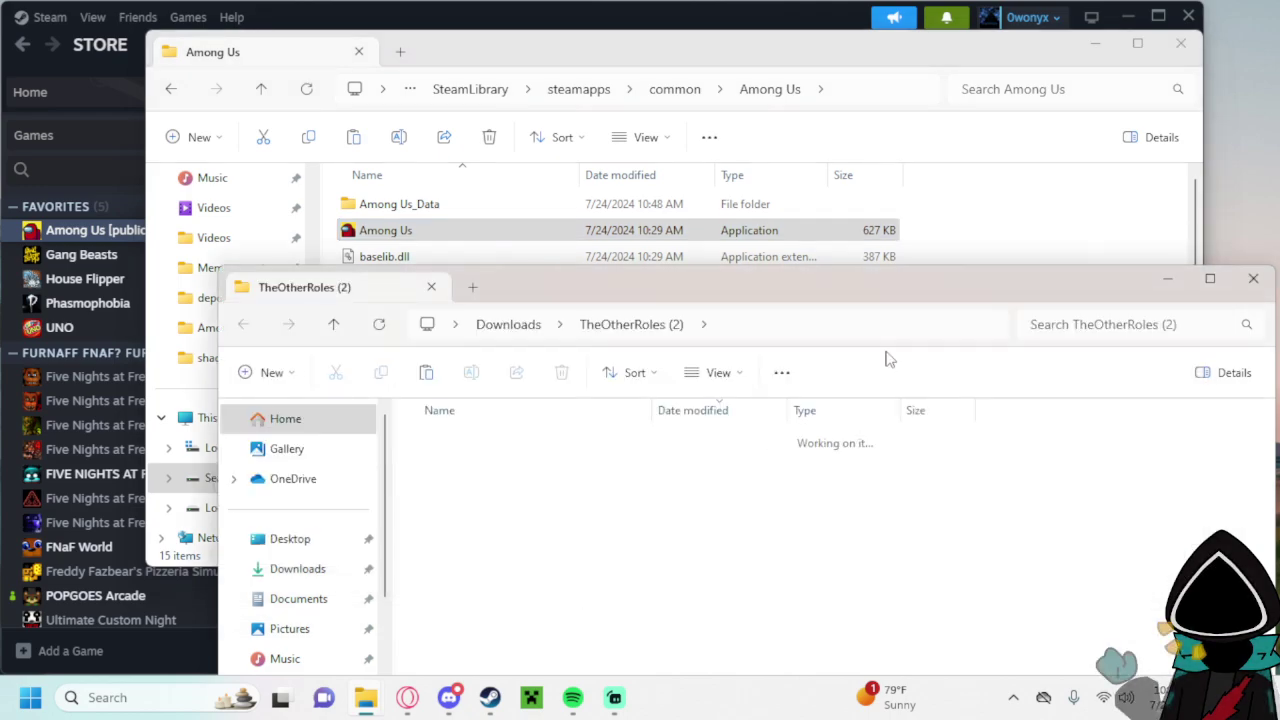
click(1095, 47)
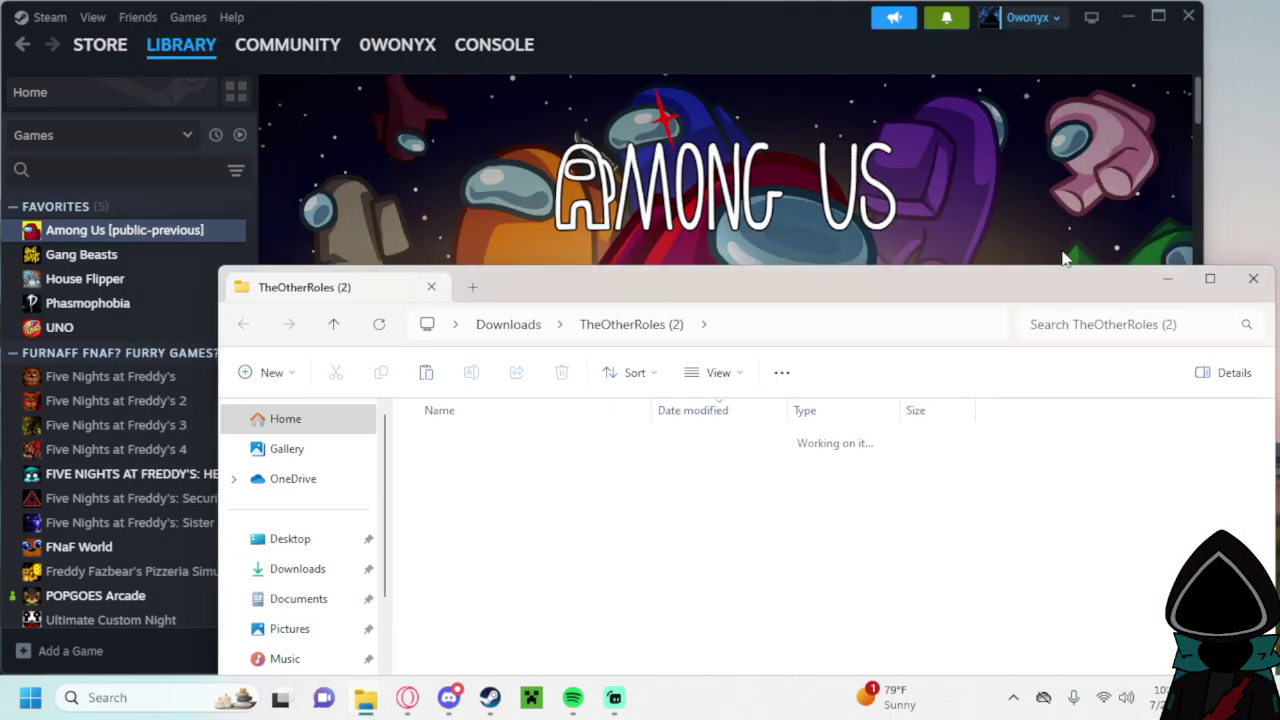
click(1163, 284)
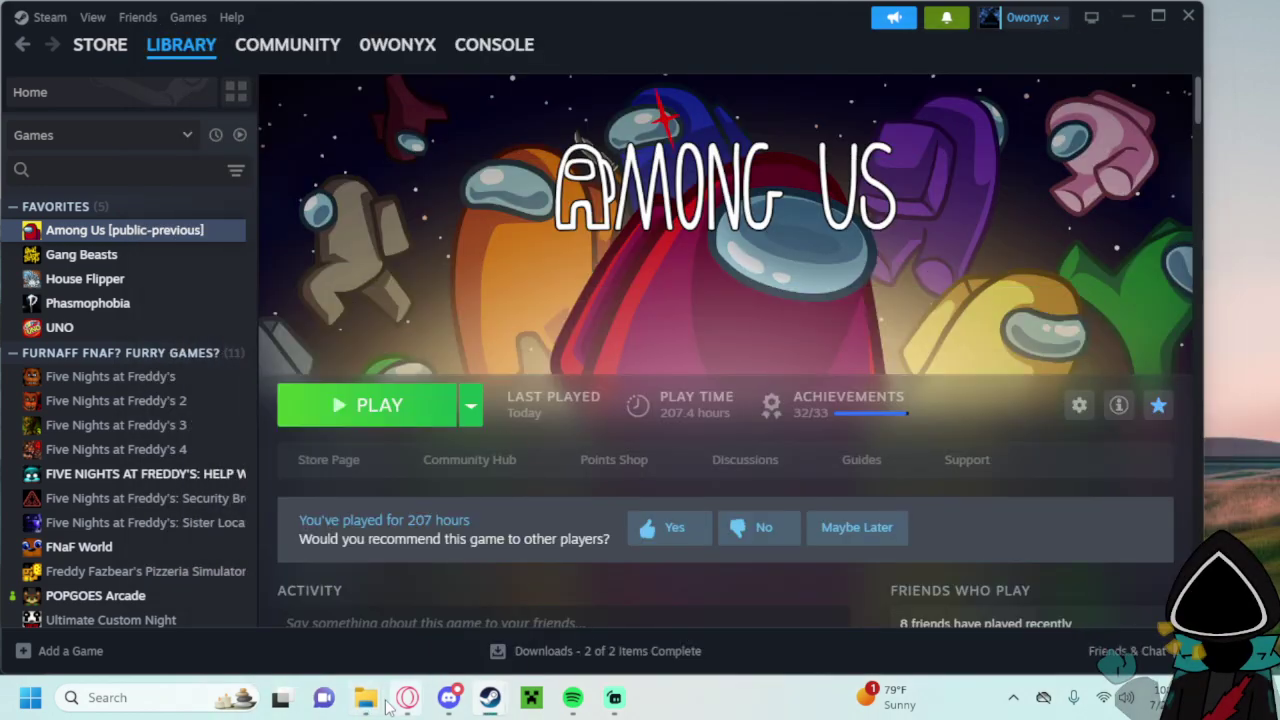
mouse_move(389, 706)
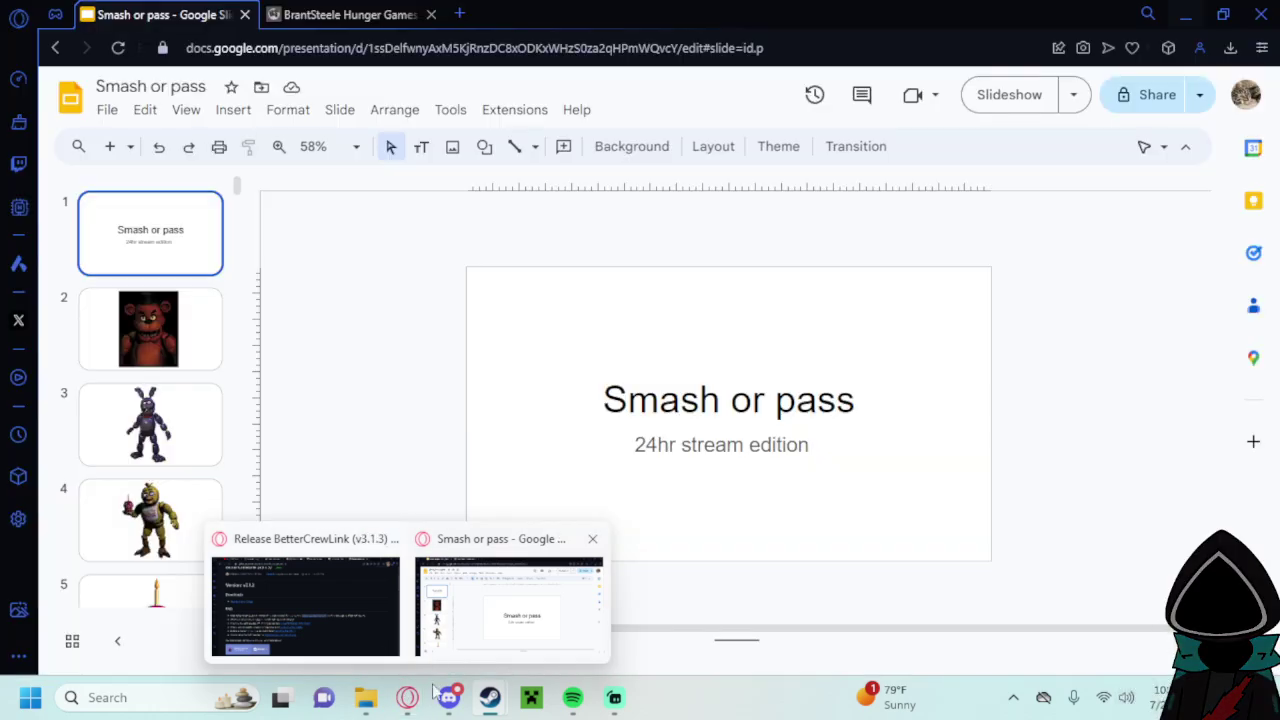
mouse_move(615, 693)
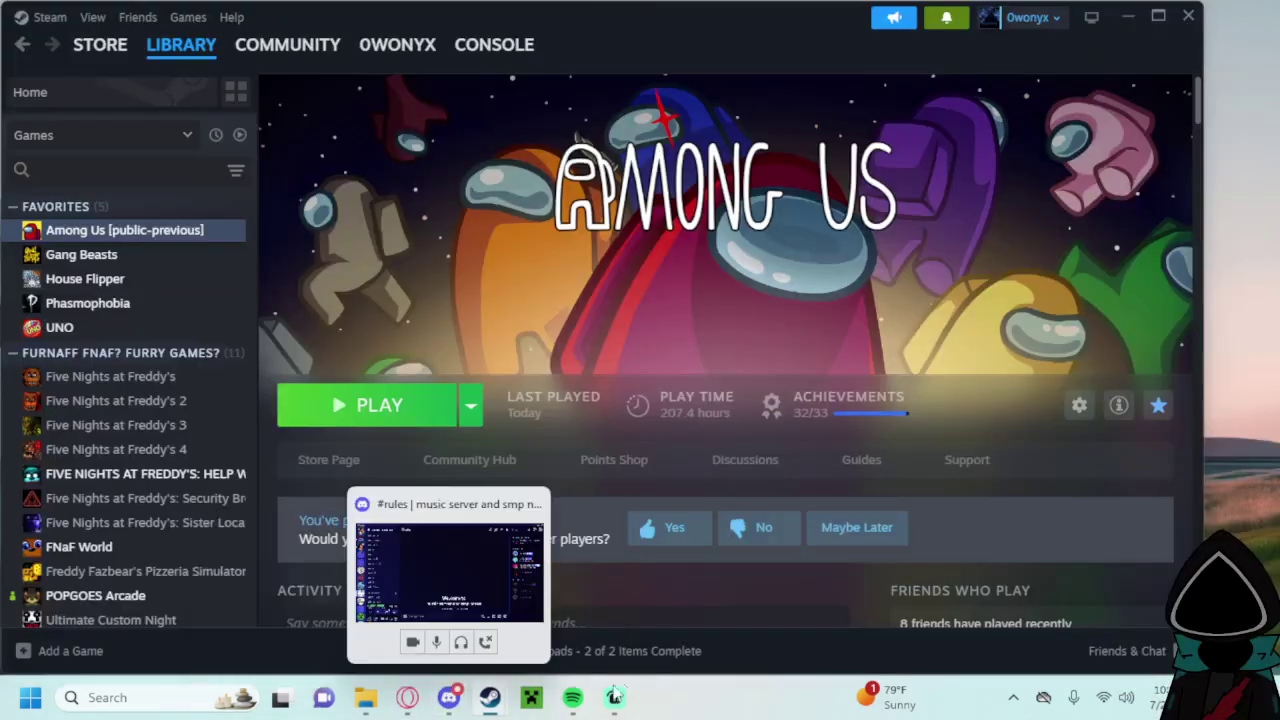
click(290, 592)
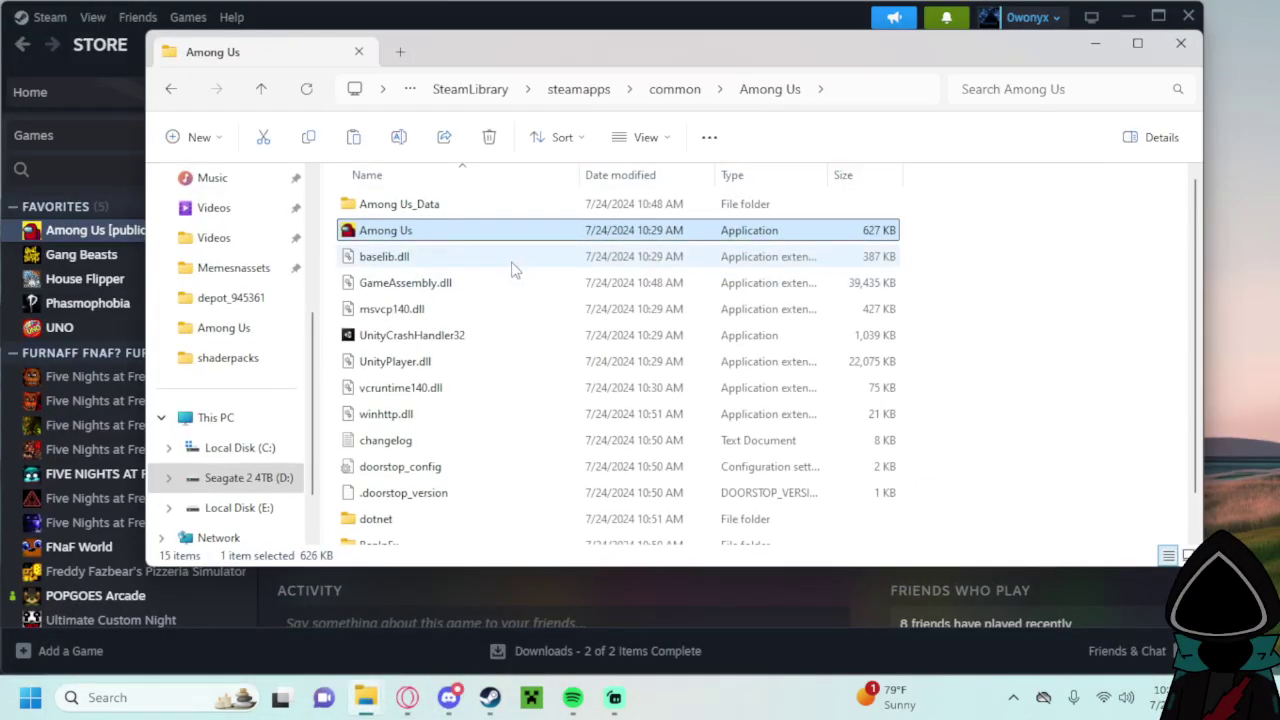
click(112, 697)
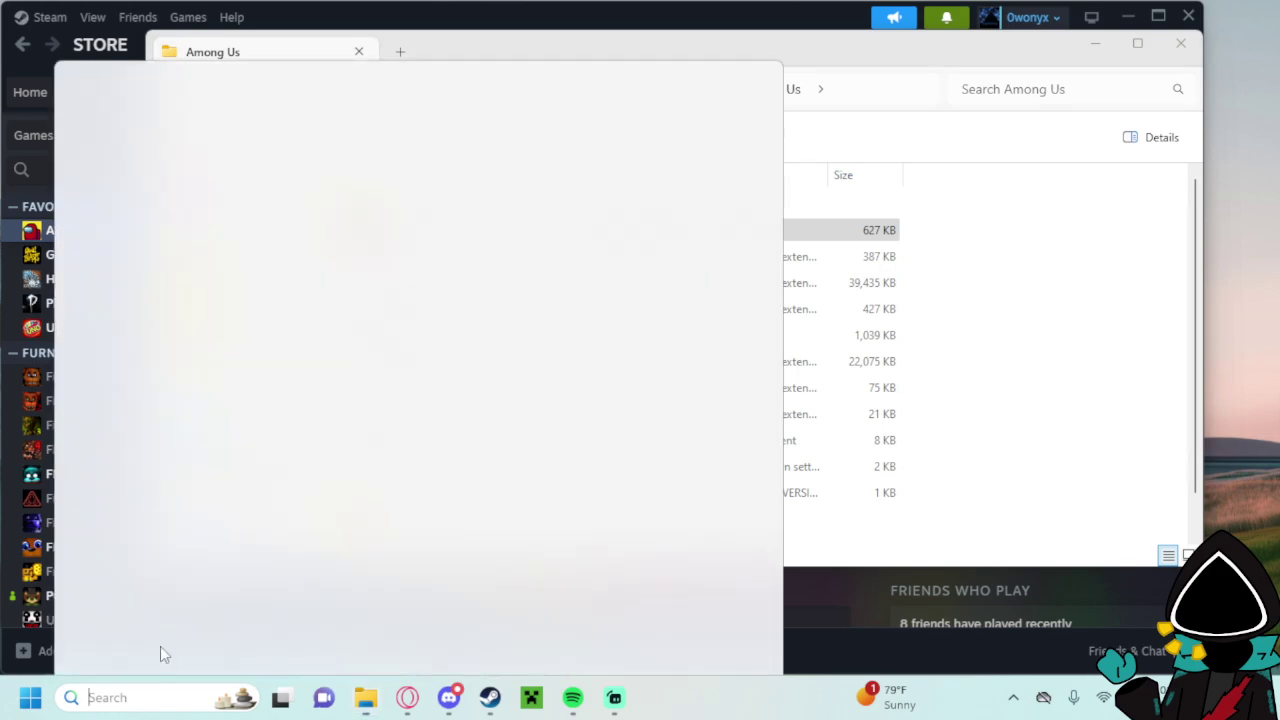
key(Escape)
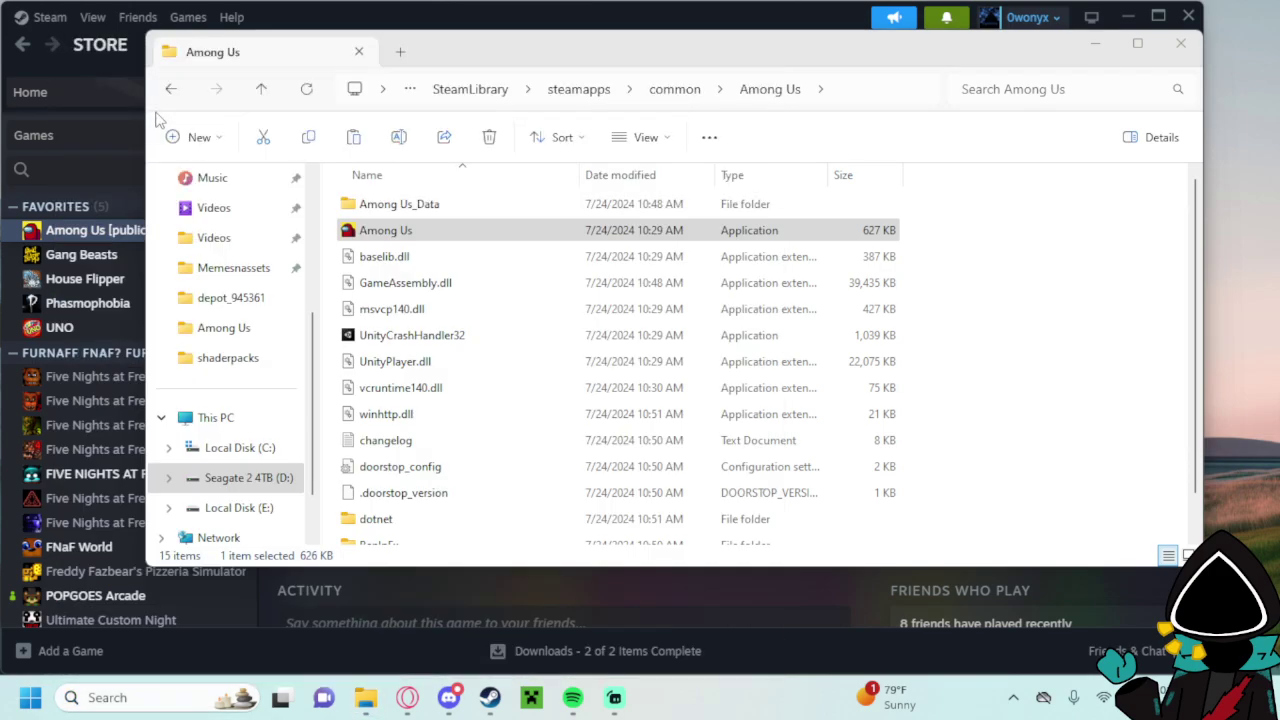
key(ctrl+shift+Escape)
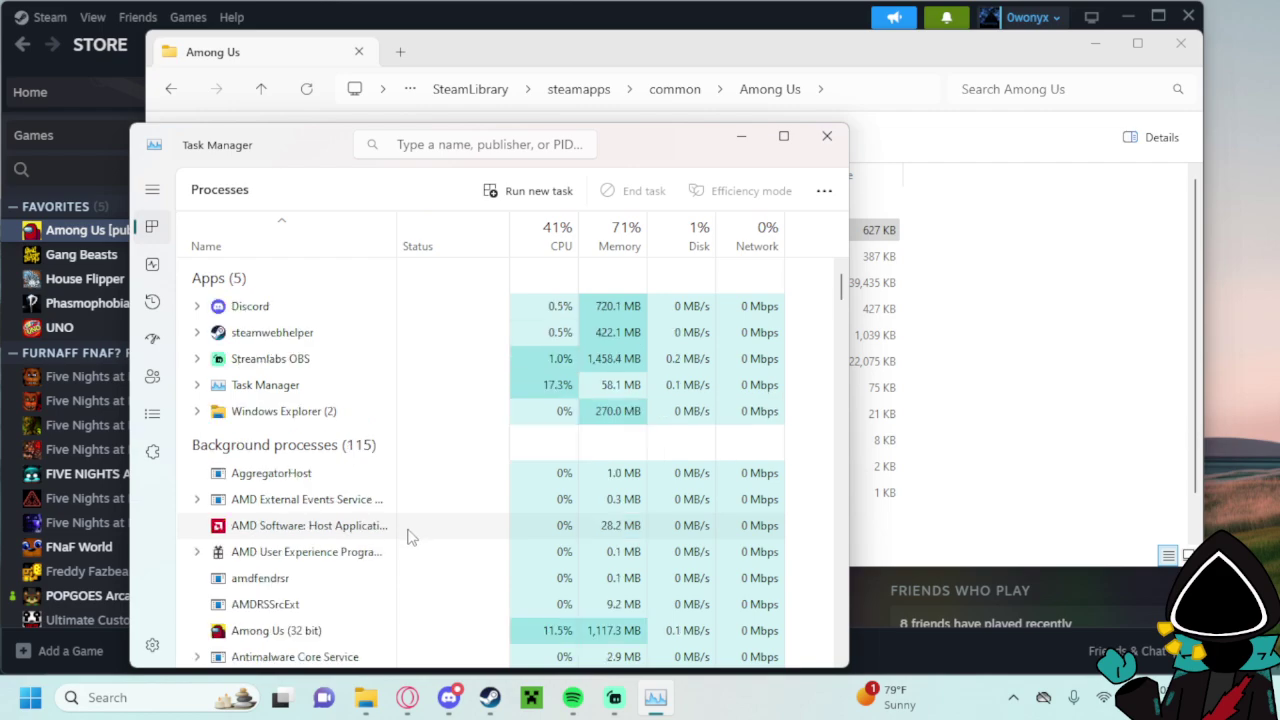
scroll(340, 600, down, 3)
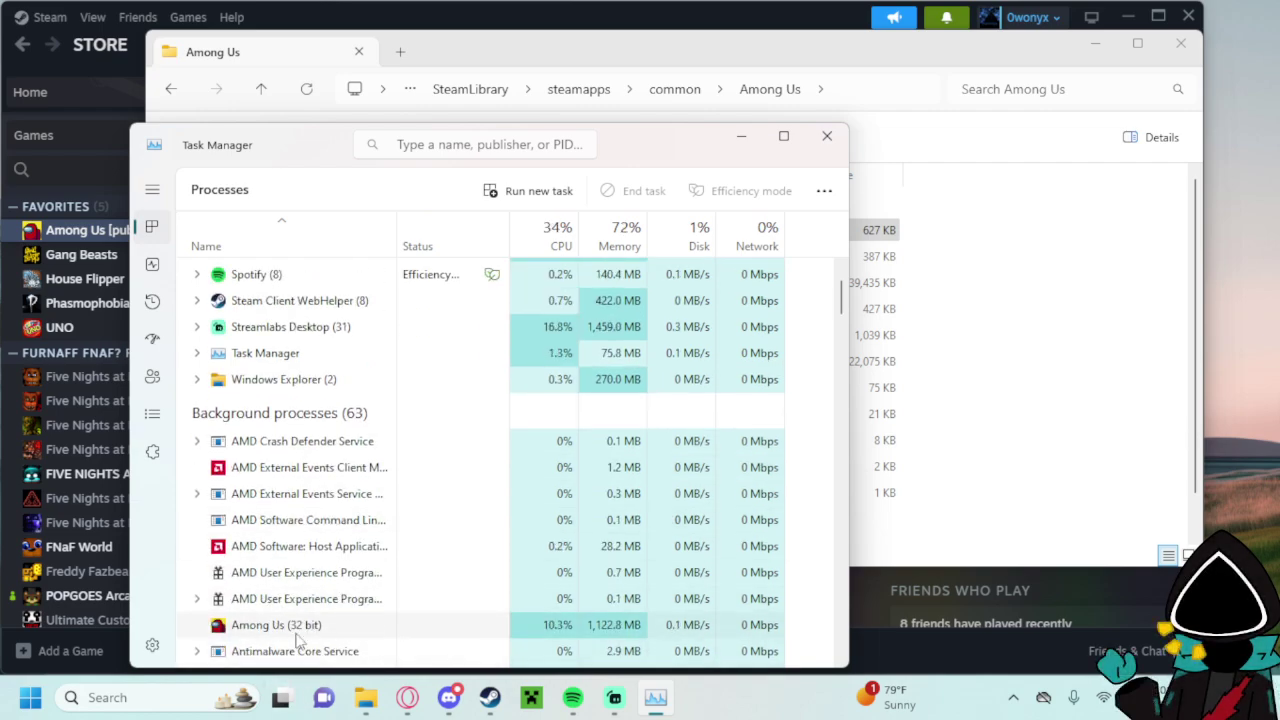
click(378, 637)
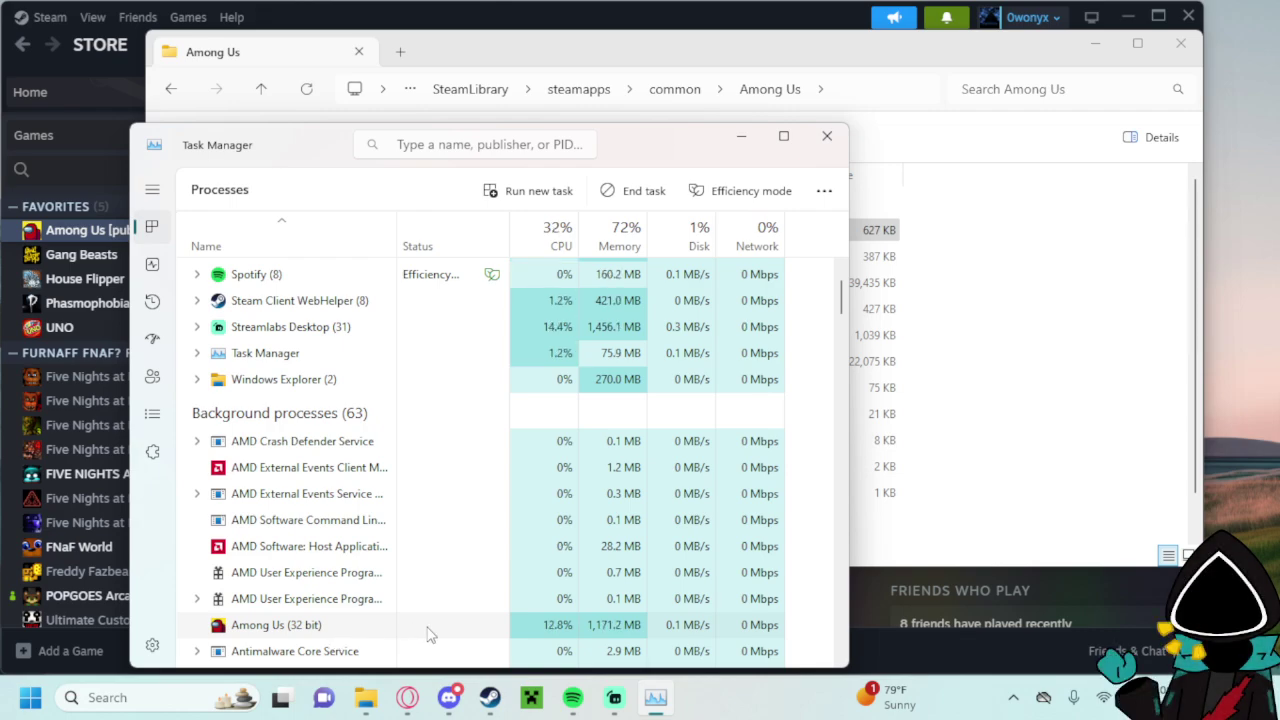
click(828, 138)
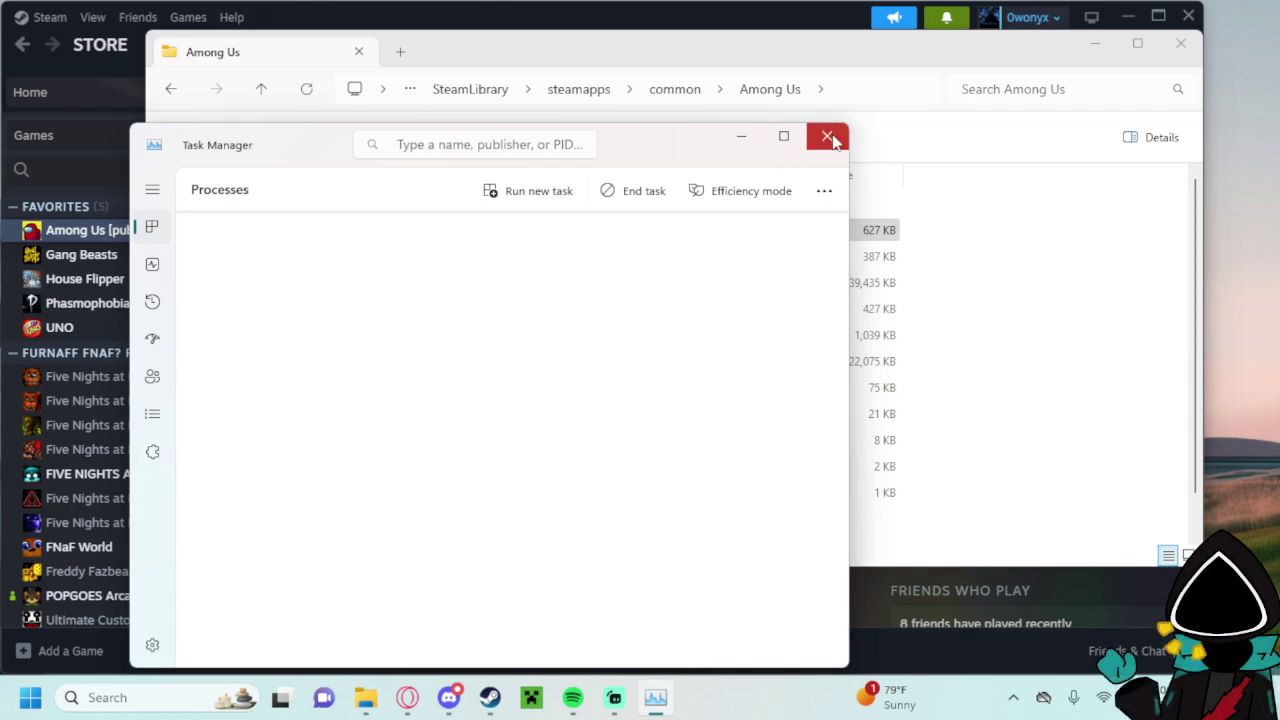
Minimize the Among Us folder and Steam, close Betas properties, and reopen the TheOtherRoles (2) folder.
click(1108, 45)
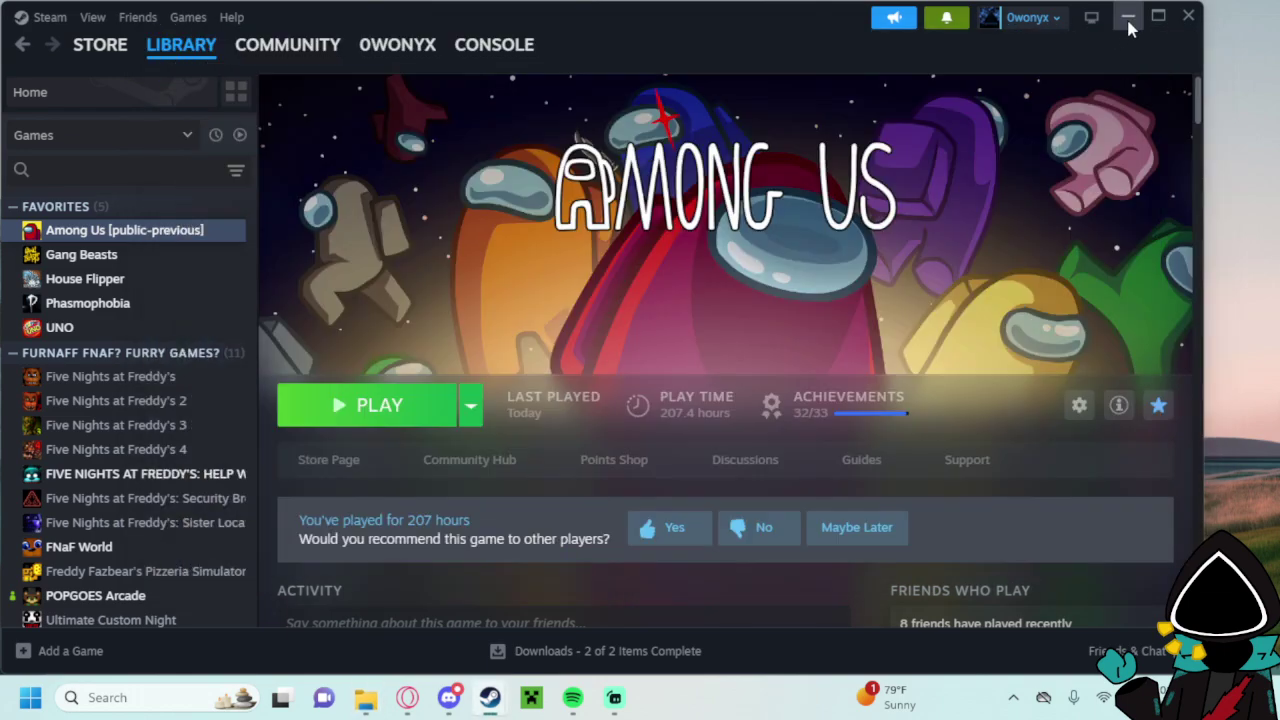
click(1128, 17)
click(982, 69)
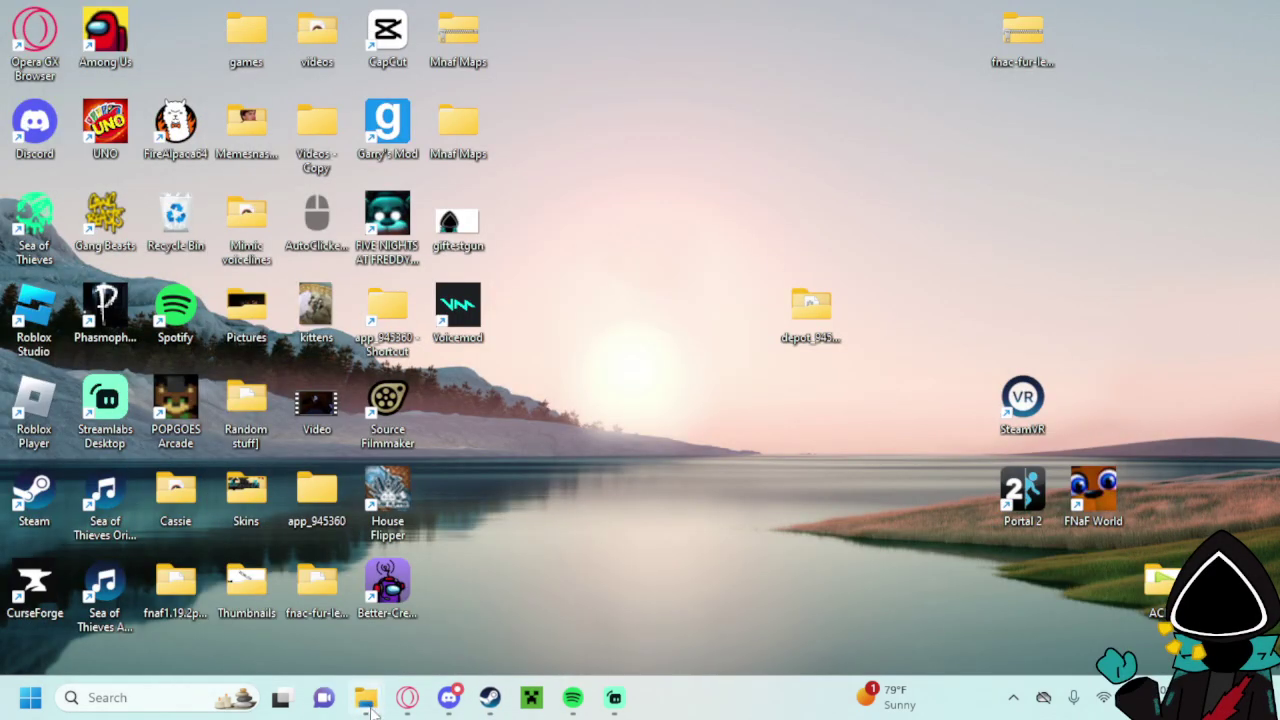
mouse_move(366, 695)
click(420, 598)
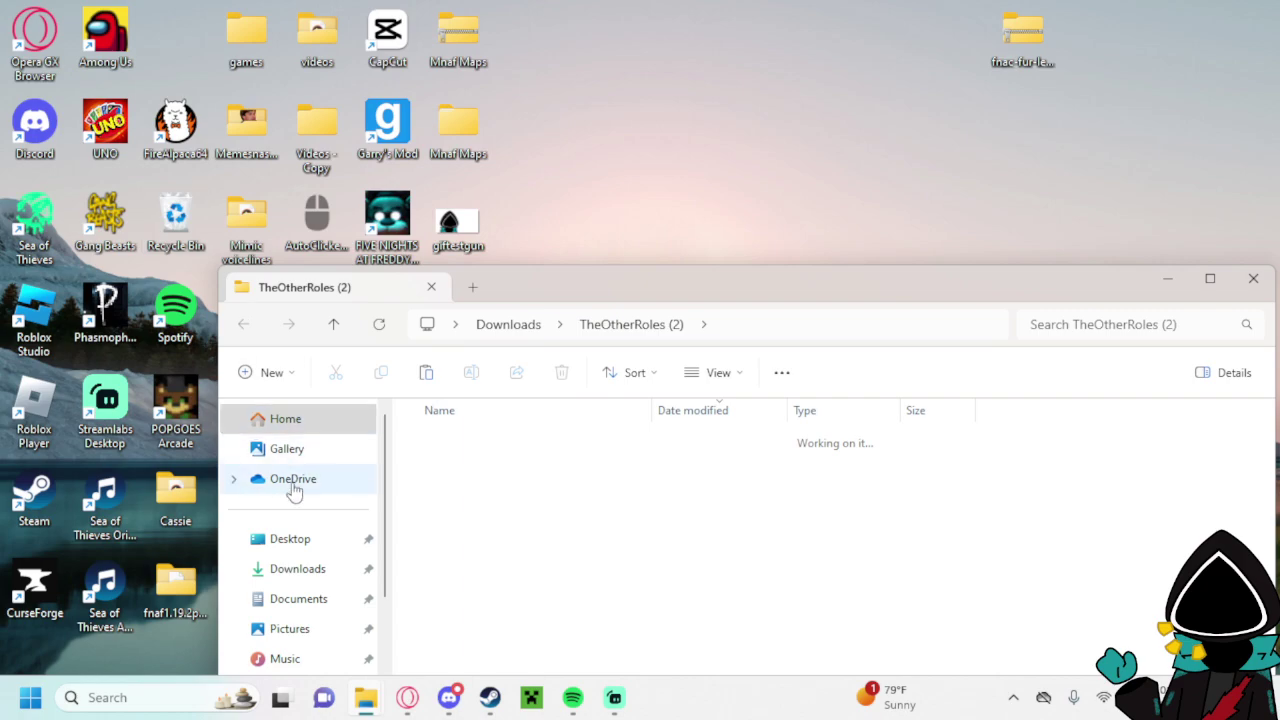
Select Better-CrewLink-Setup-3.1.3 in Downloads, close Explorer, and launch BetterCrewLink from the desktop.
click(291, 578)
scroll(509, 517, down, 2)
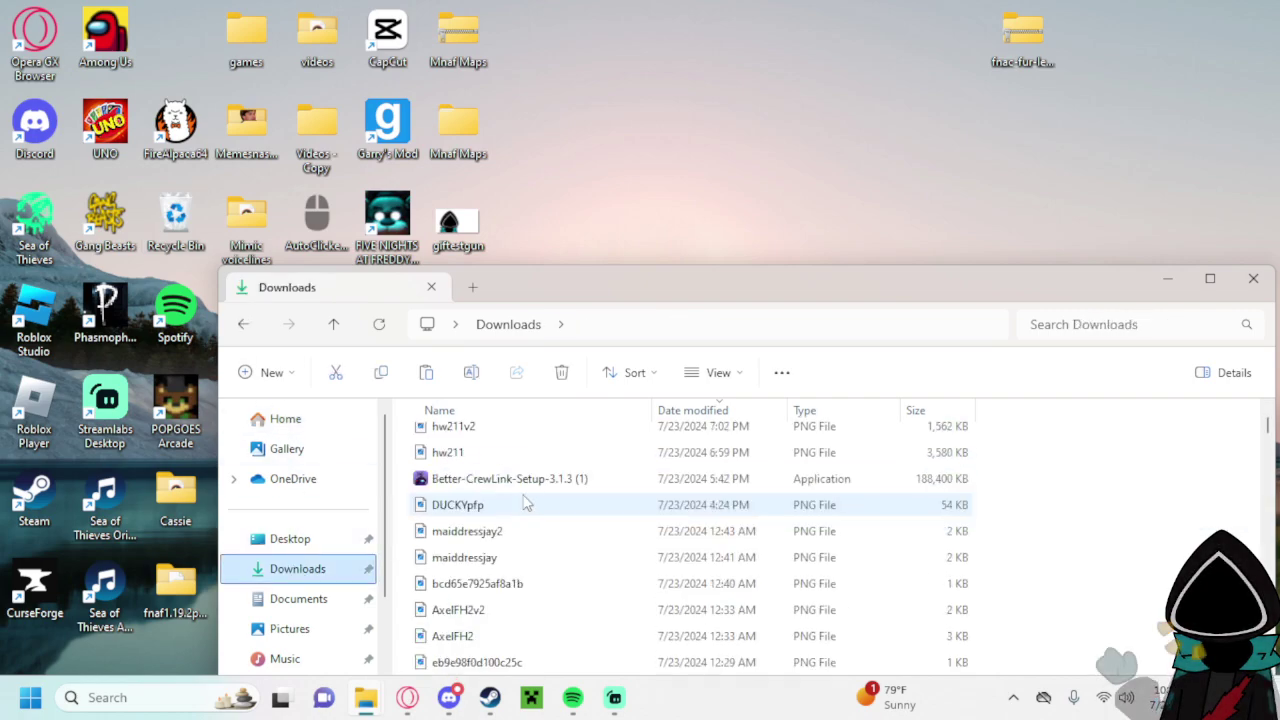
click(527, 484)
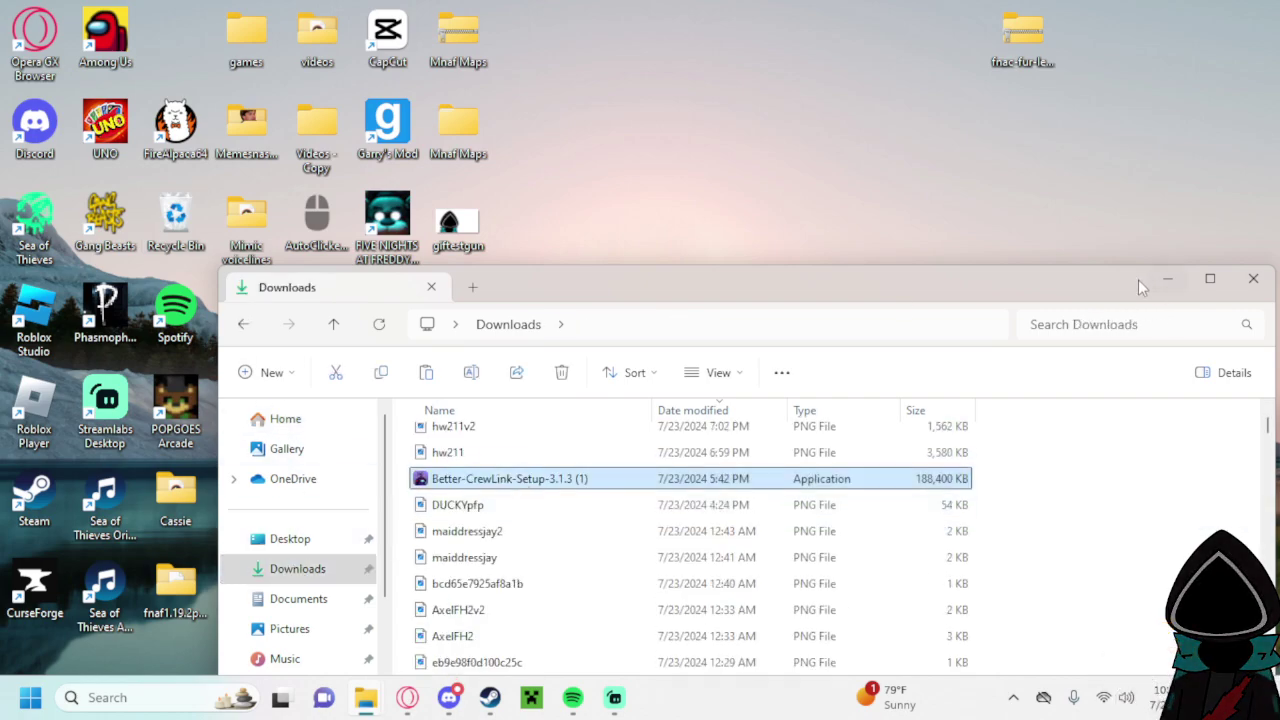
drag(961, 299, 816, 277)
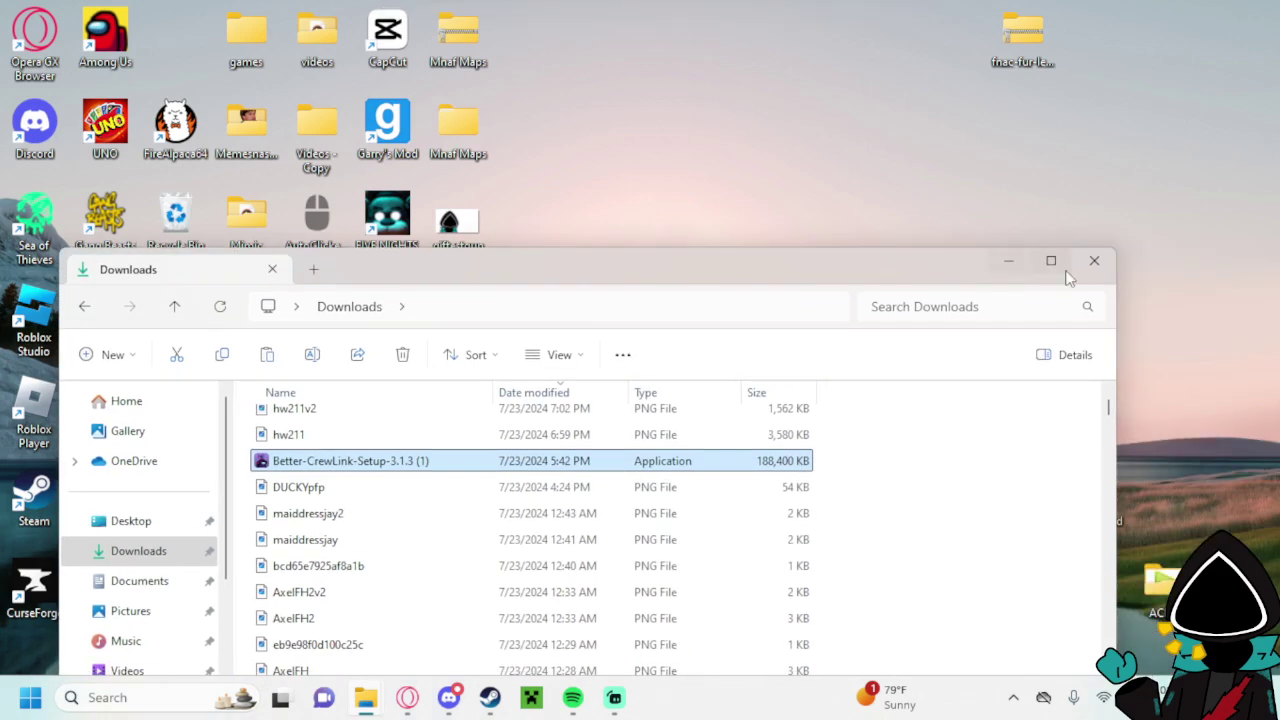
click(1094, 260)
double_click(409, 572)
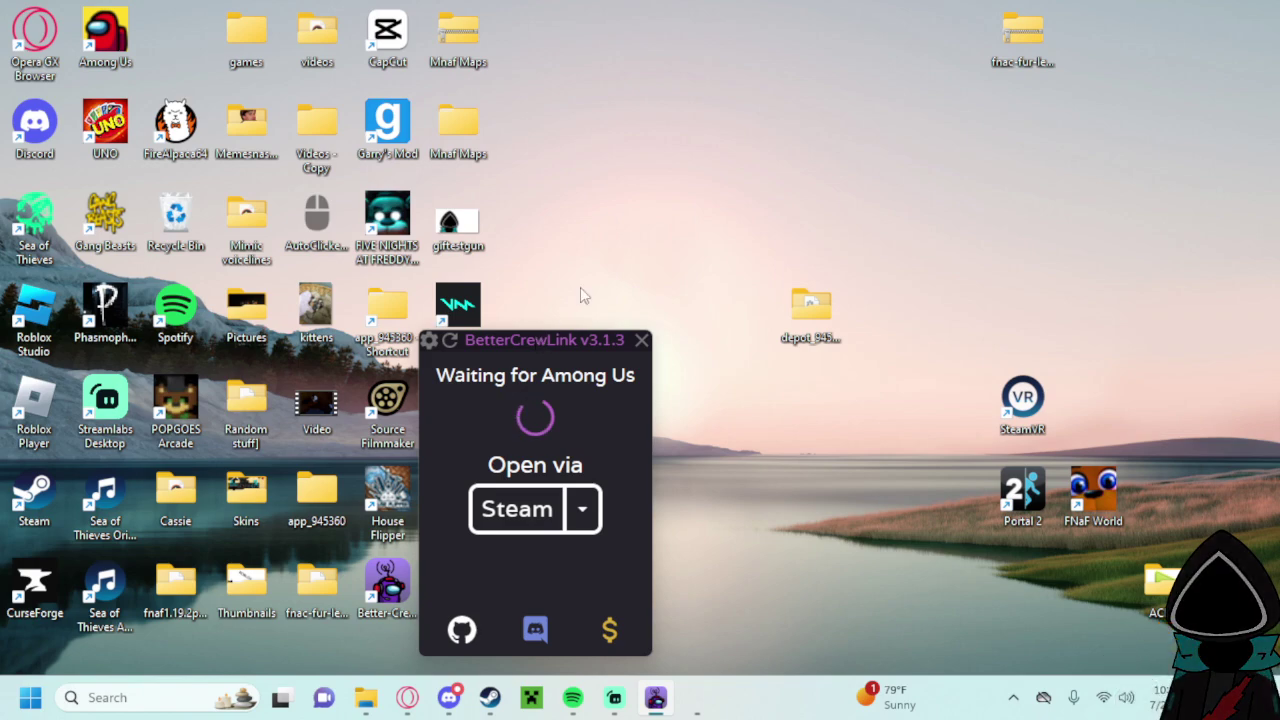
Open BetterCrewLink's settings and scroll down to Advanced and Change Voice Server.
drag(566, 337, 688, 283)
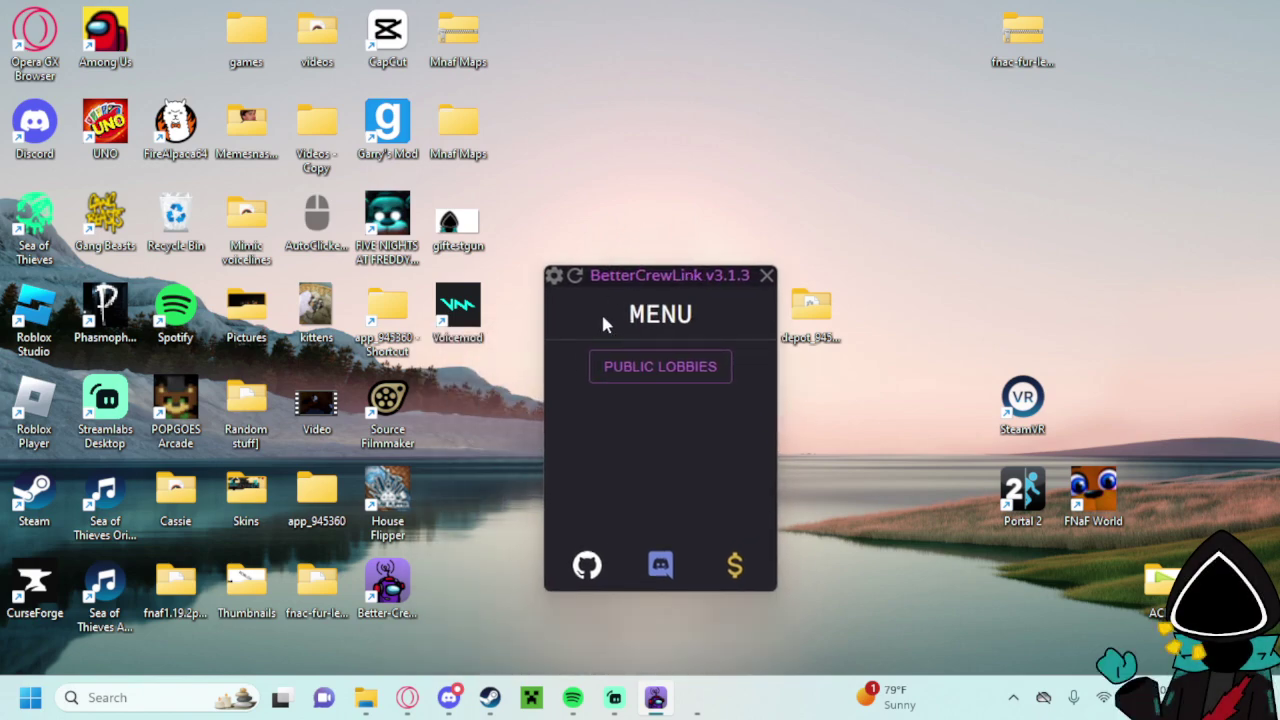
click(557, 276)
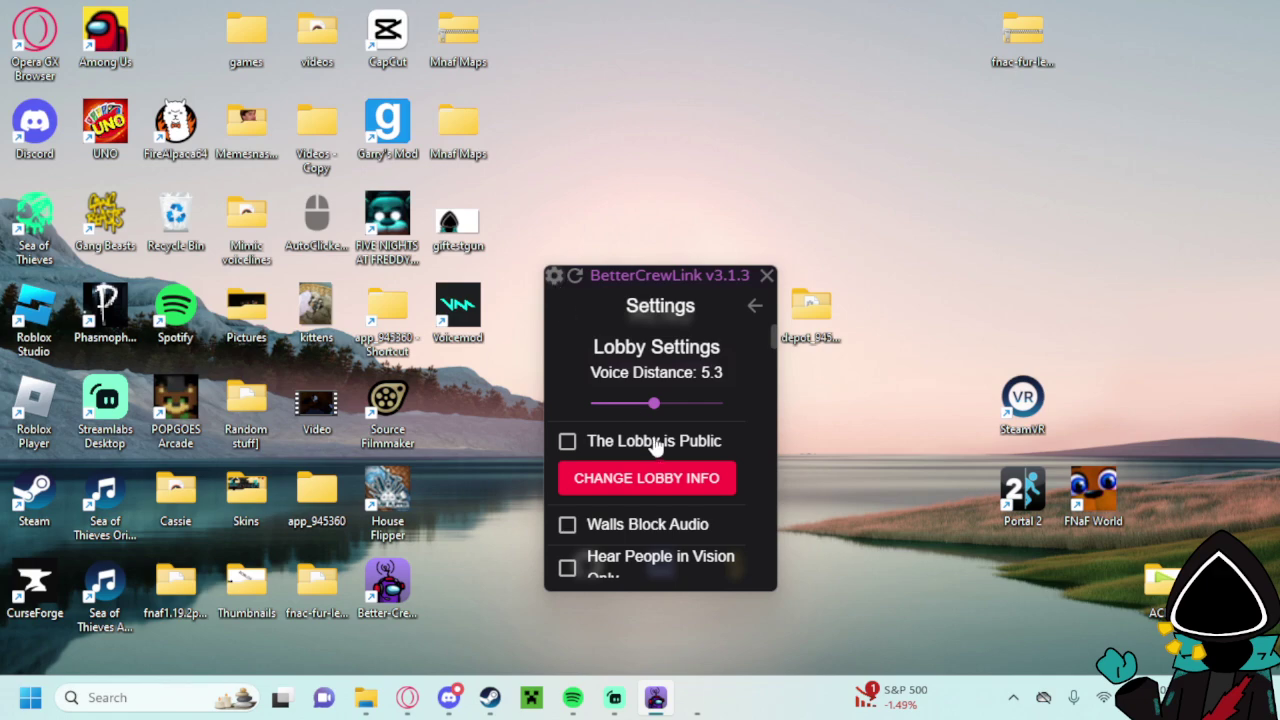
scroll(655, 447, down, 10)
scroll(645, 452, up, 2)
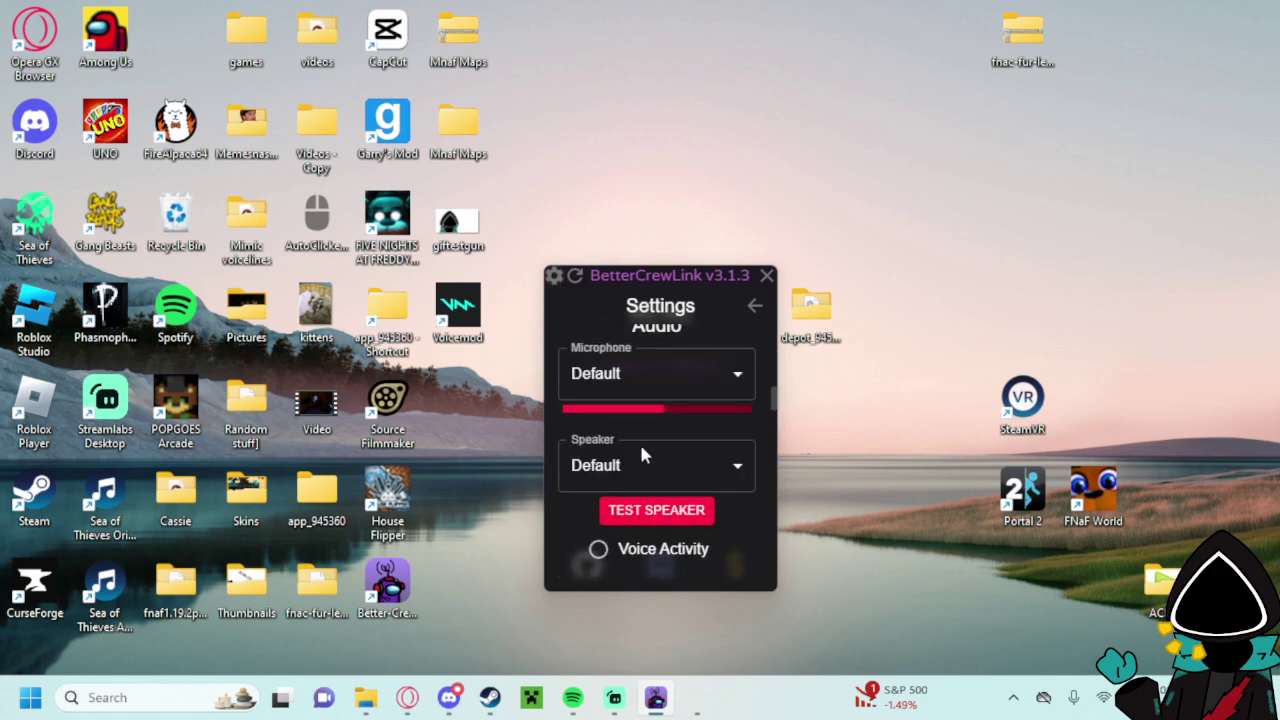
scroll(645, 455, up, 3)
scroll(640, 450, down, 5)
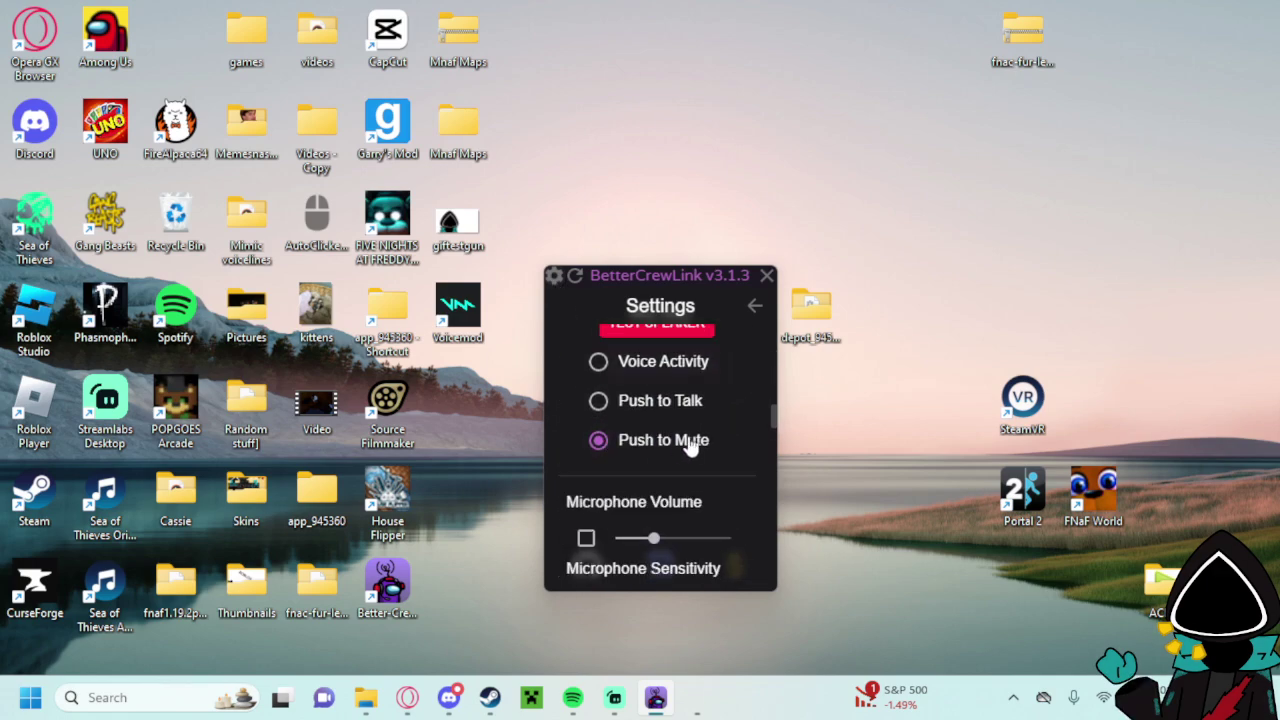
scroll(622, 427, down, 8)
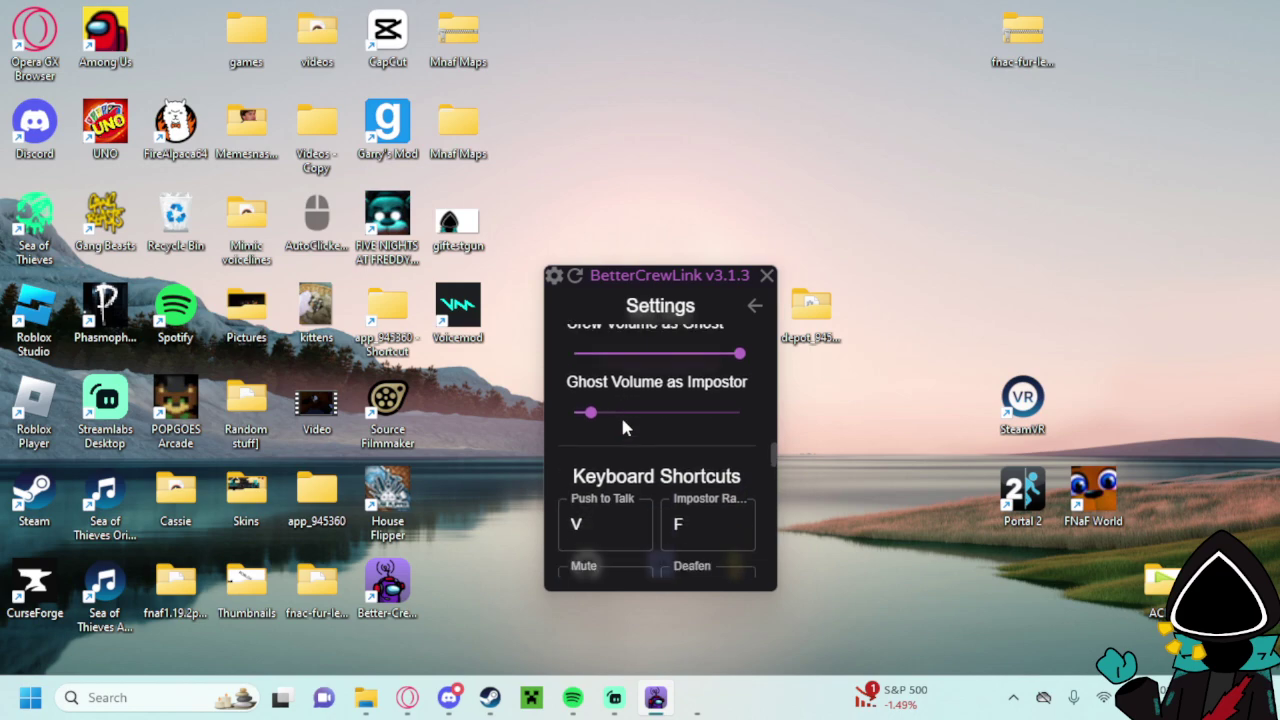
scroll(620, 430, down, 4)
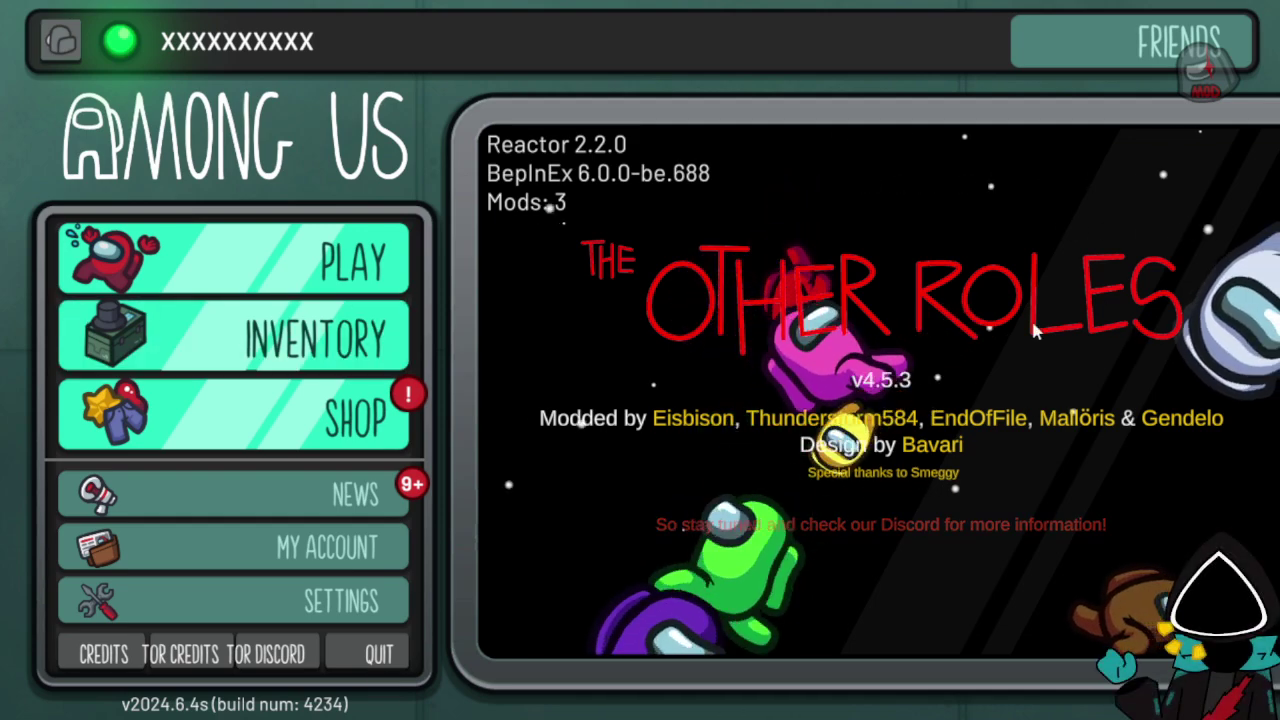
Quit the modded Among Us and open the Roaming AppData folder via the Run box.
click(379, 648)
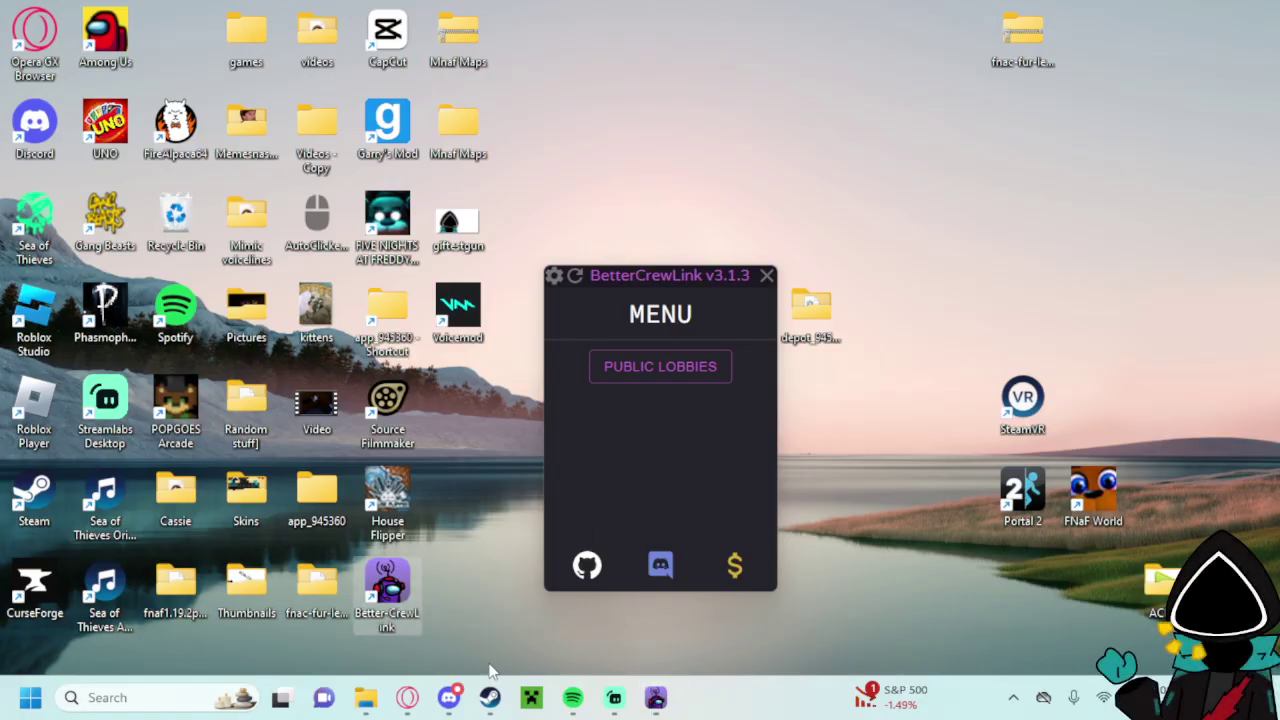
click(365, 697)
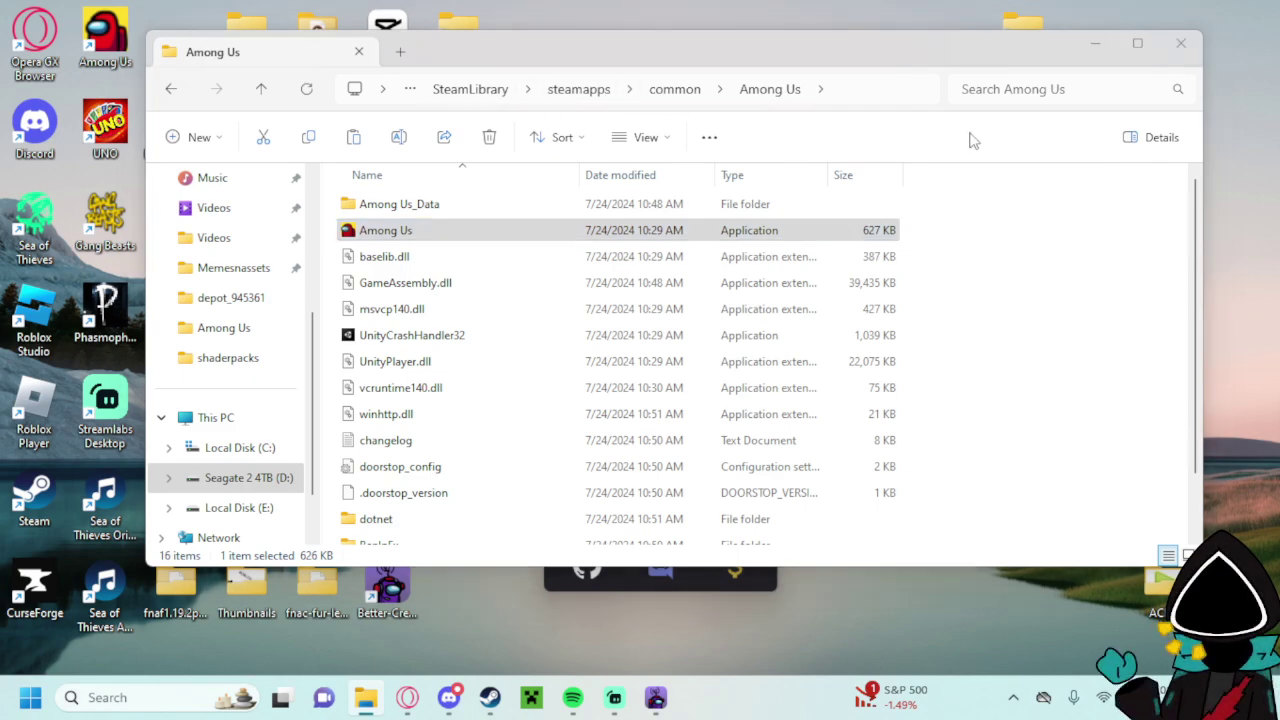
key(super)
key(super+r)
click(160, 634)
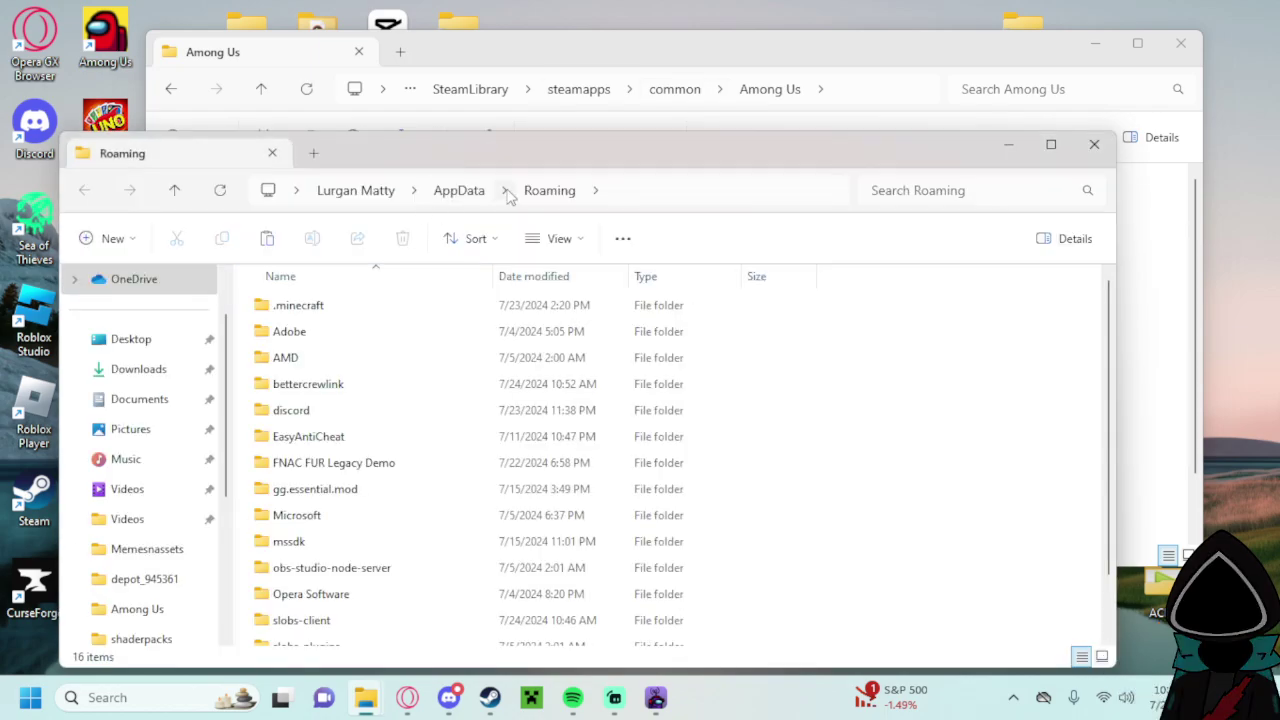
Go up to AppData > LocalLow, find the Innersloth folder, then close it for the Among Us folder.
click(456, 192)
click(323, 338)
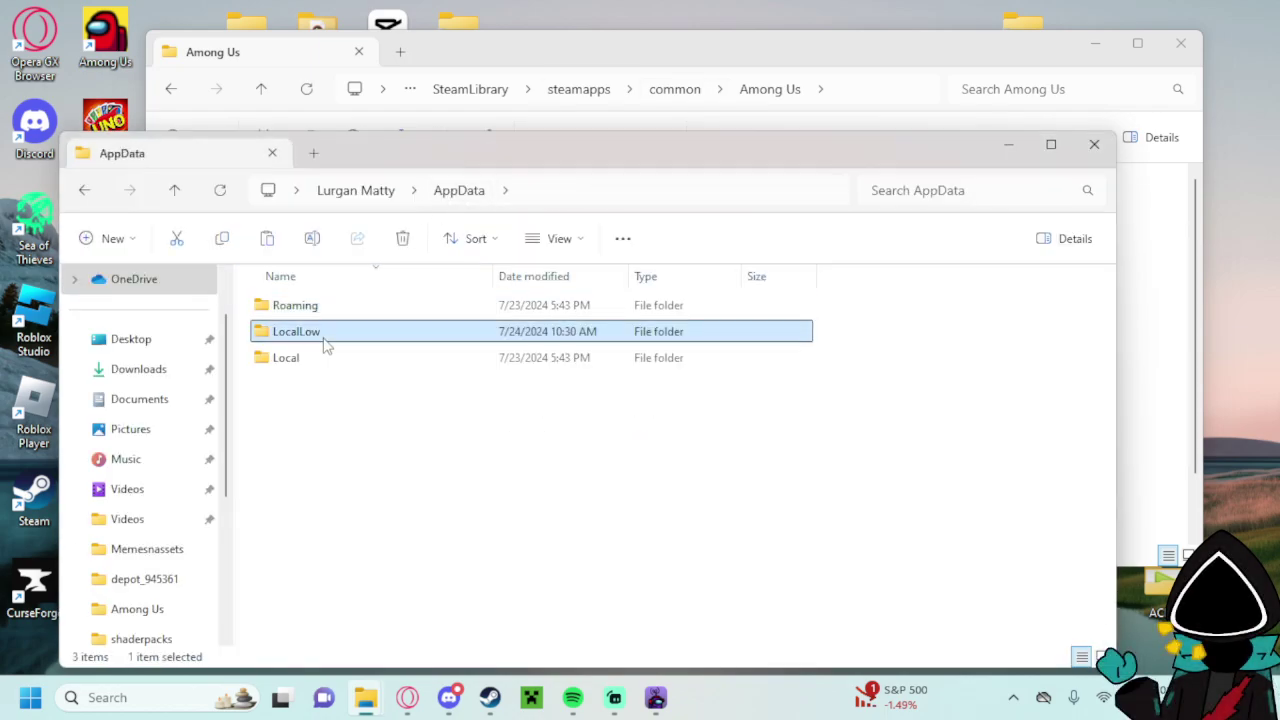
double_click(323, 339)
click(315, 386)
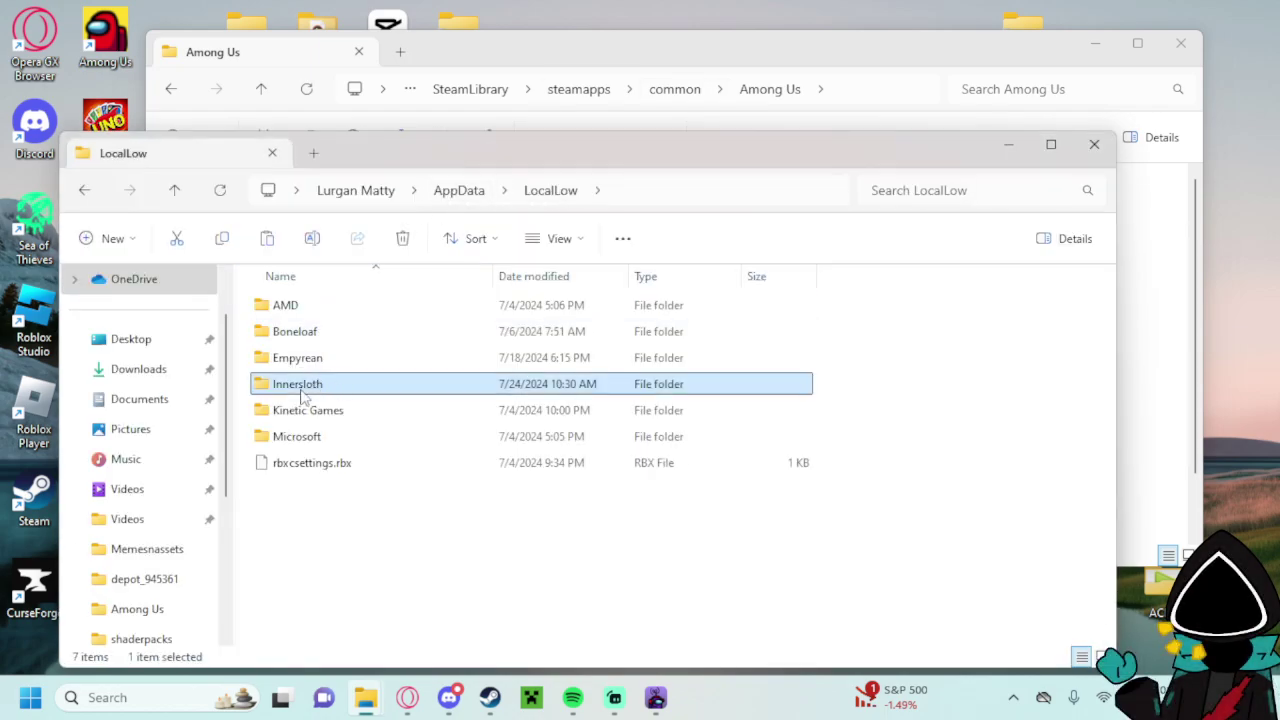
click(1094, 144)
click(1066, 220)
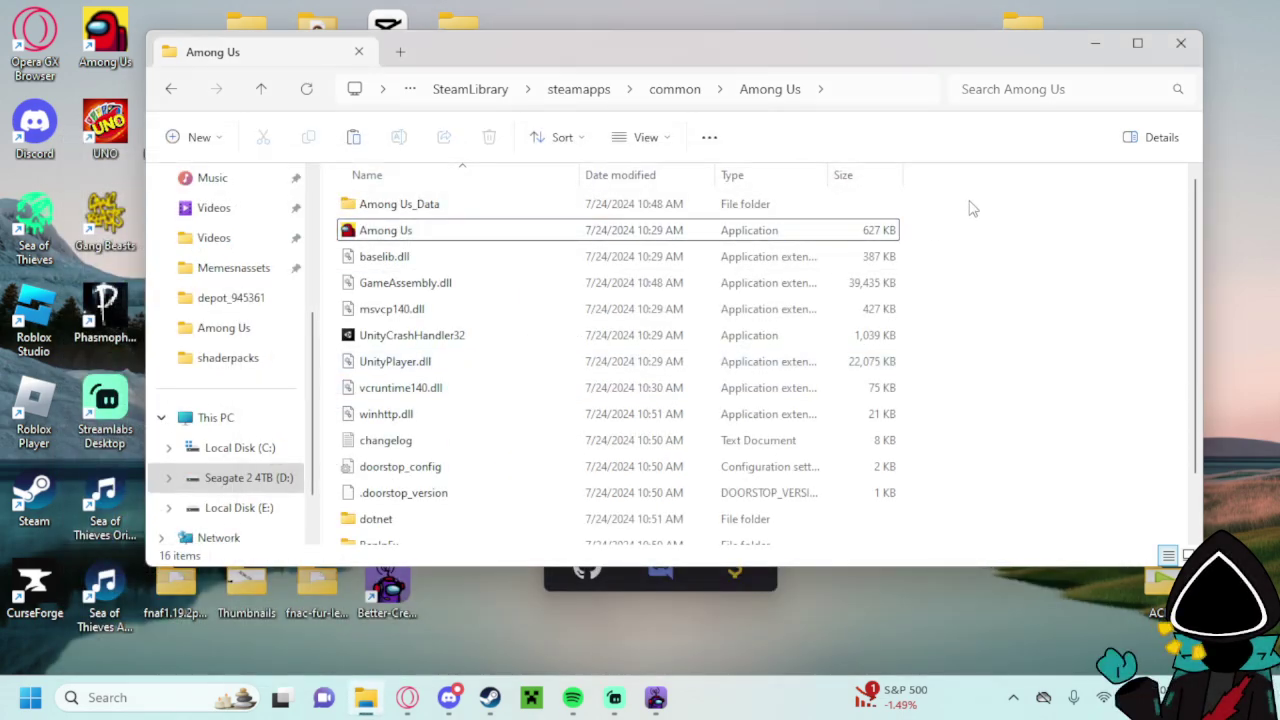
Open Modded amongus from the common folder and delete all eight of its files.
click(877, 606)
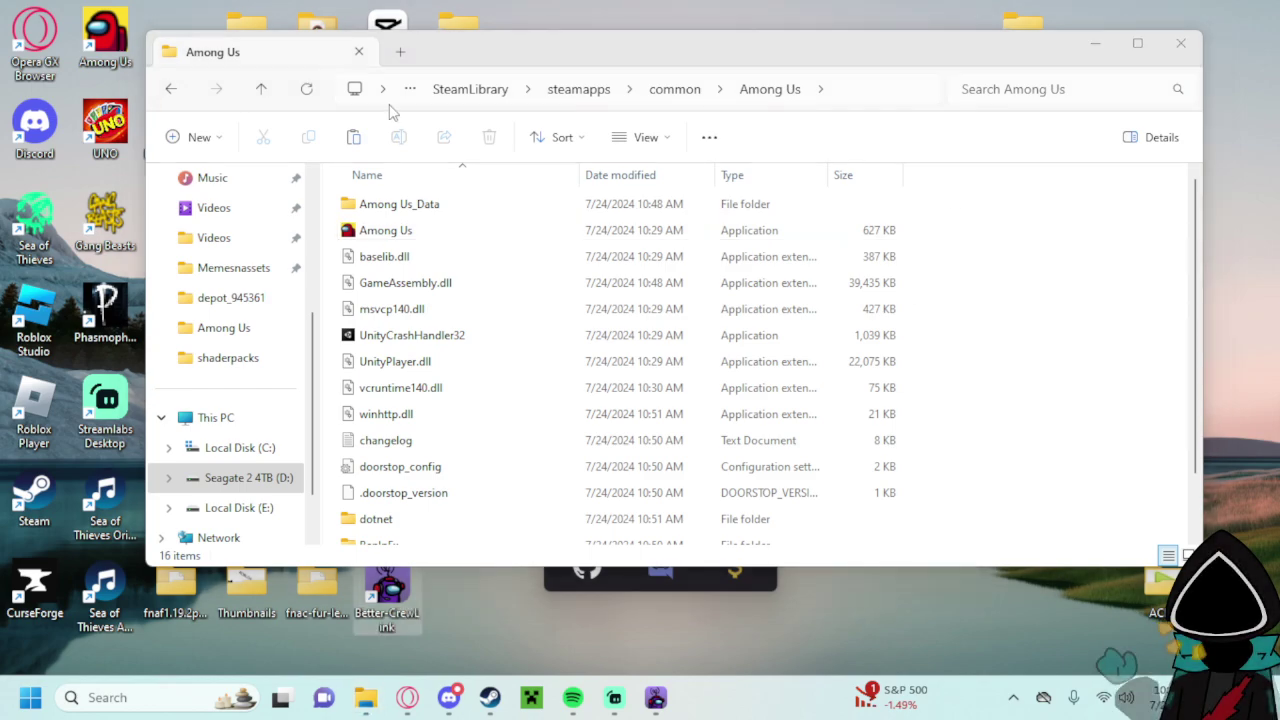
click(171, 89)
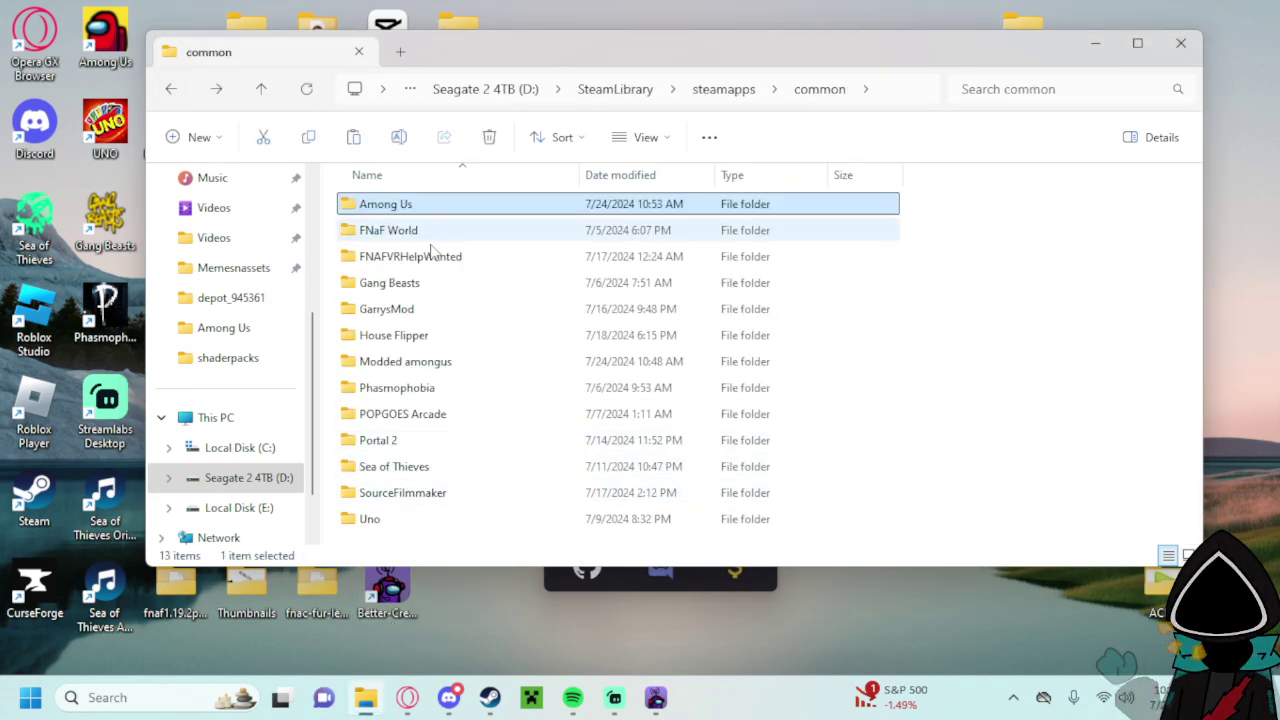
double_click(430, 362)
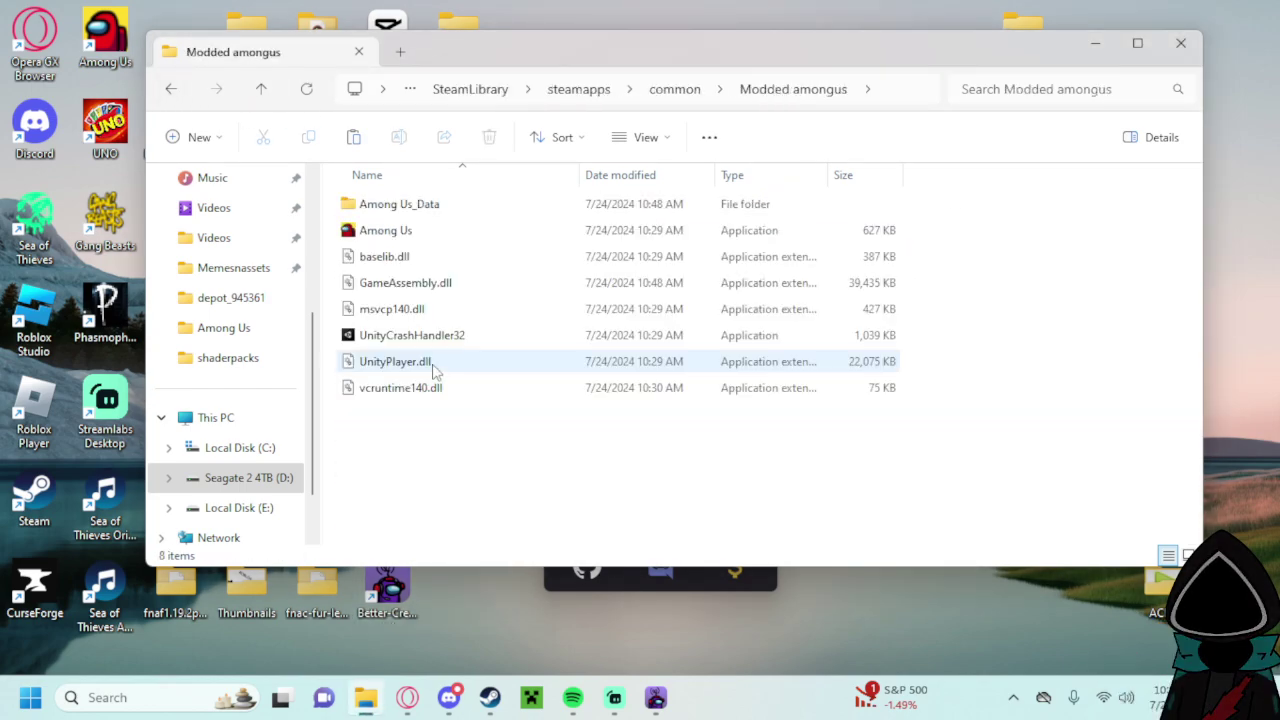
drag(612, 494, 484, 232)
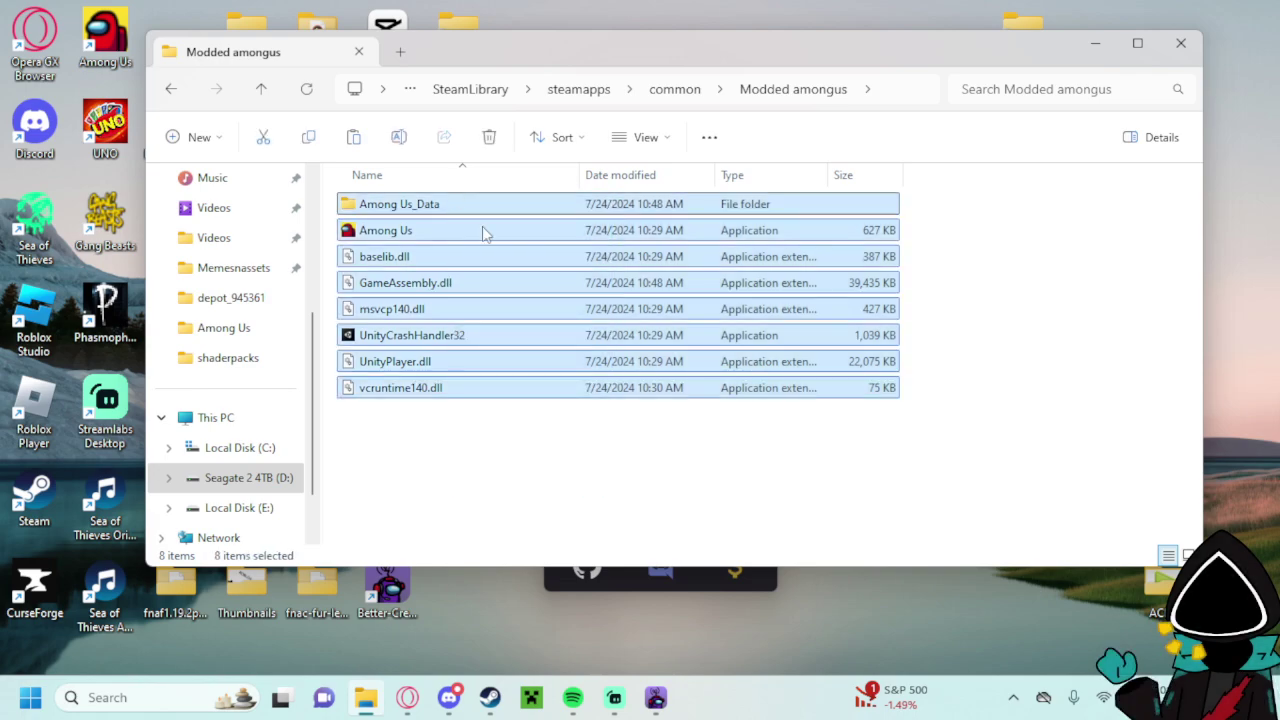
right_click(543, 285)
click(474, 405)
drag(471, 441, 430, 204)
right_click(425, 206)
click(595, 235)
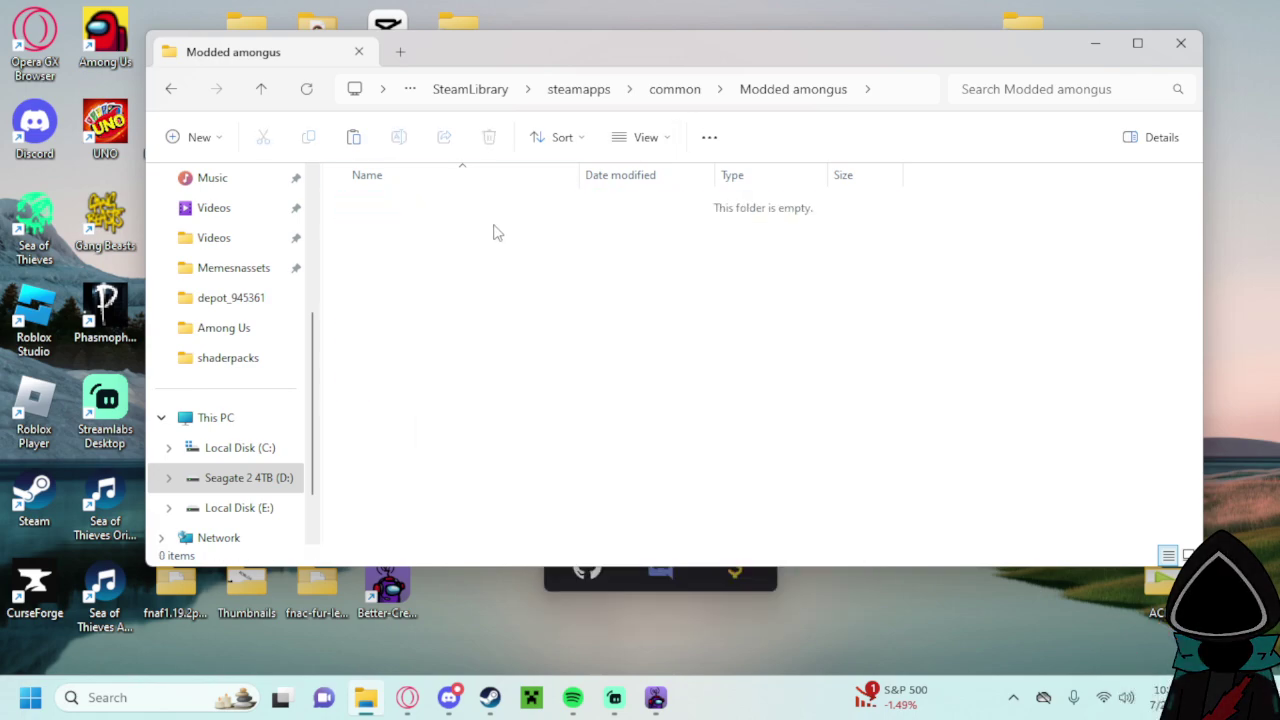
drag(556, 72, 725, 136)
right_click(408, 118)
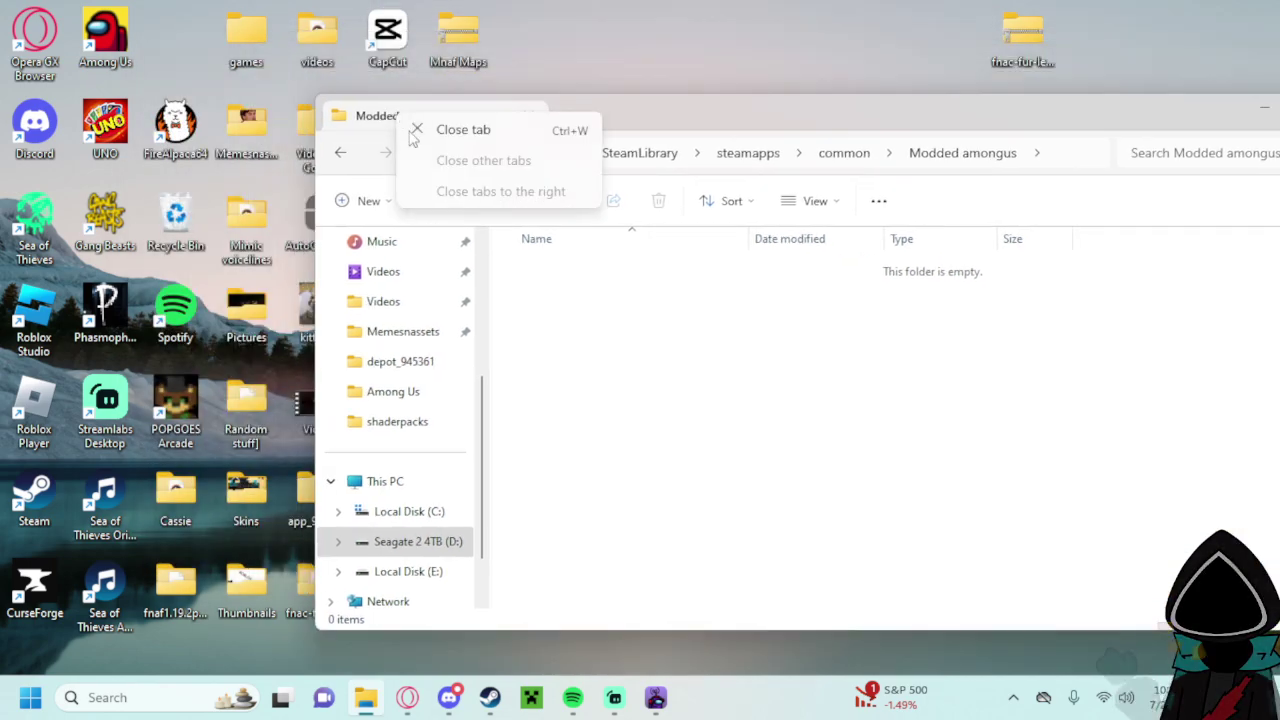
Select and copy all 16 files in the Among Us game folder.
right_click(862, 165)
click(853, 158)
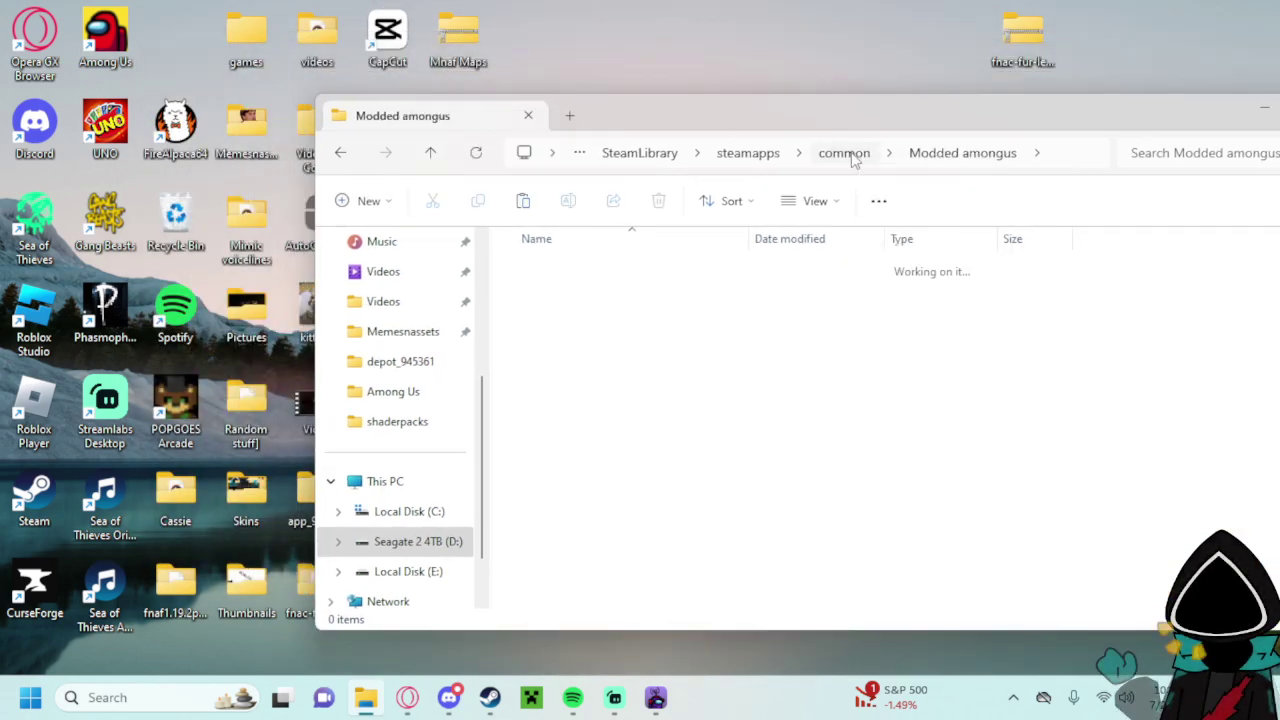
double_click(567, 276)
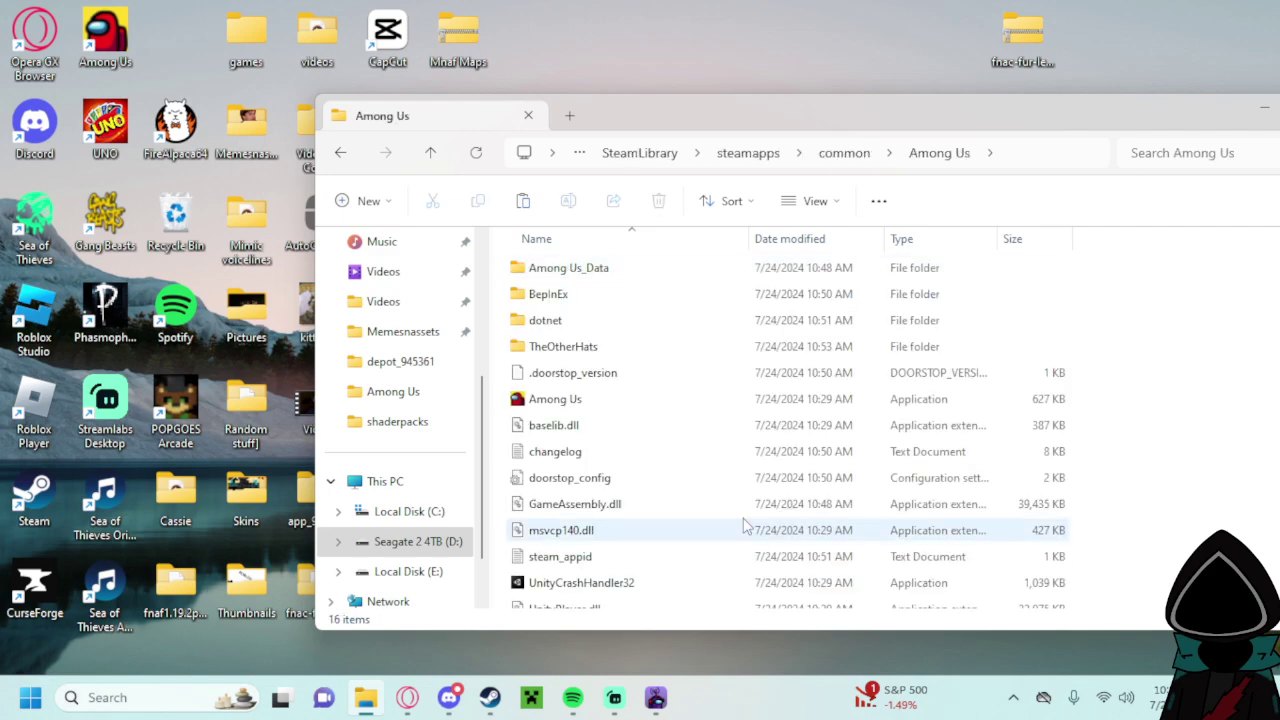
scroll(1020, 415, down, 1)
drag(1149, 597, 561, 246)
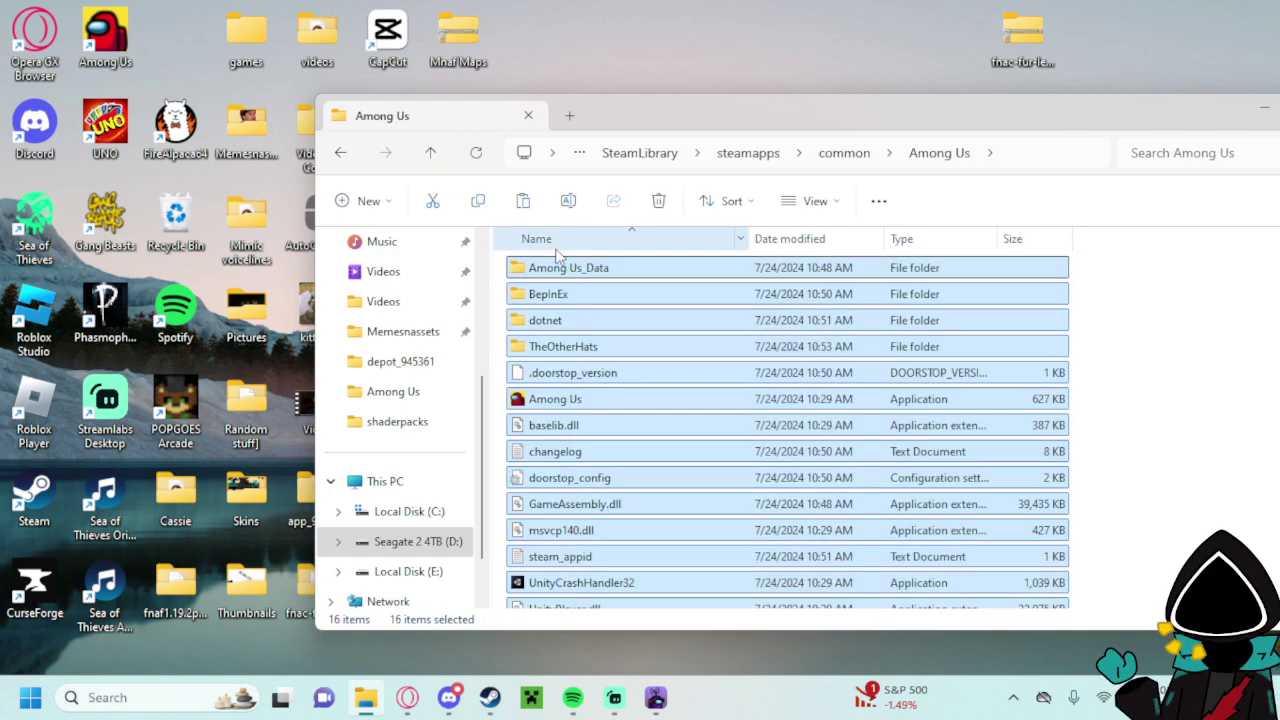
right_click(592, 399)
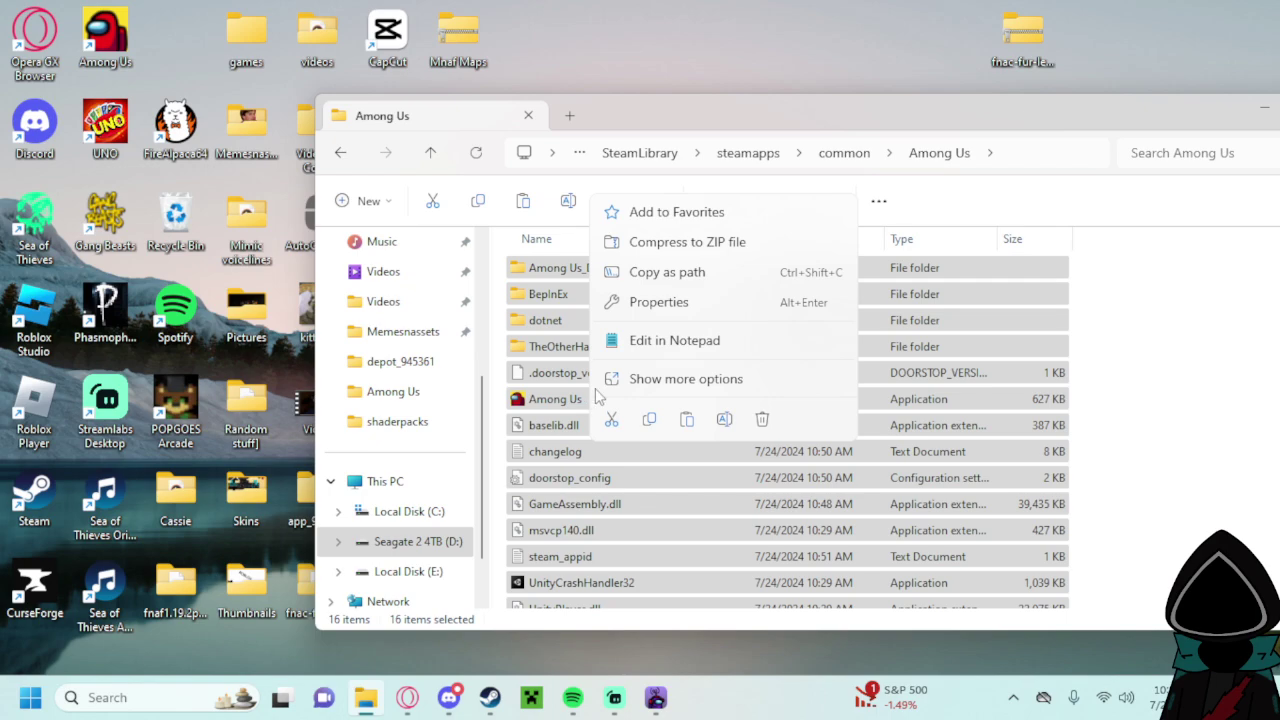
click(686, 421)
Paste the copied files into the empty Modded amongus folder with Ctrl+V.
click(852, 155)
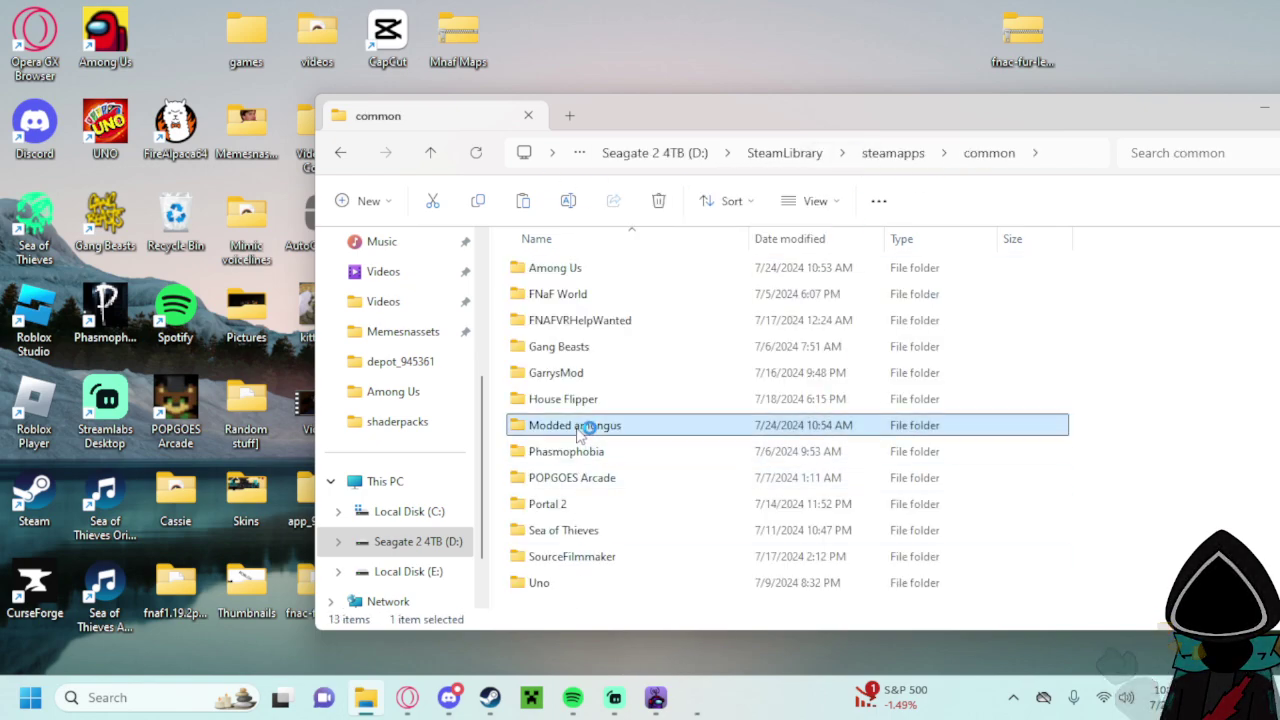
double_click(580, 427)
right_click(594, 432)
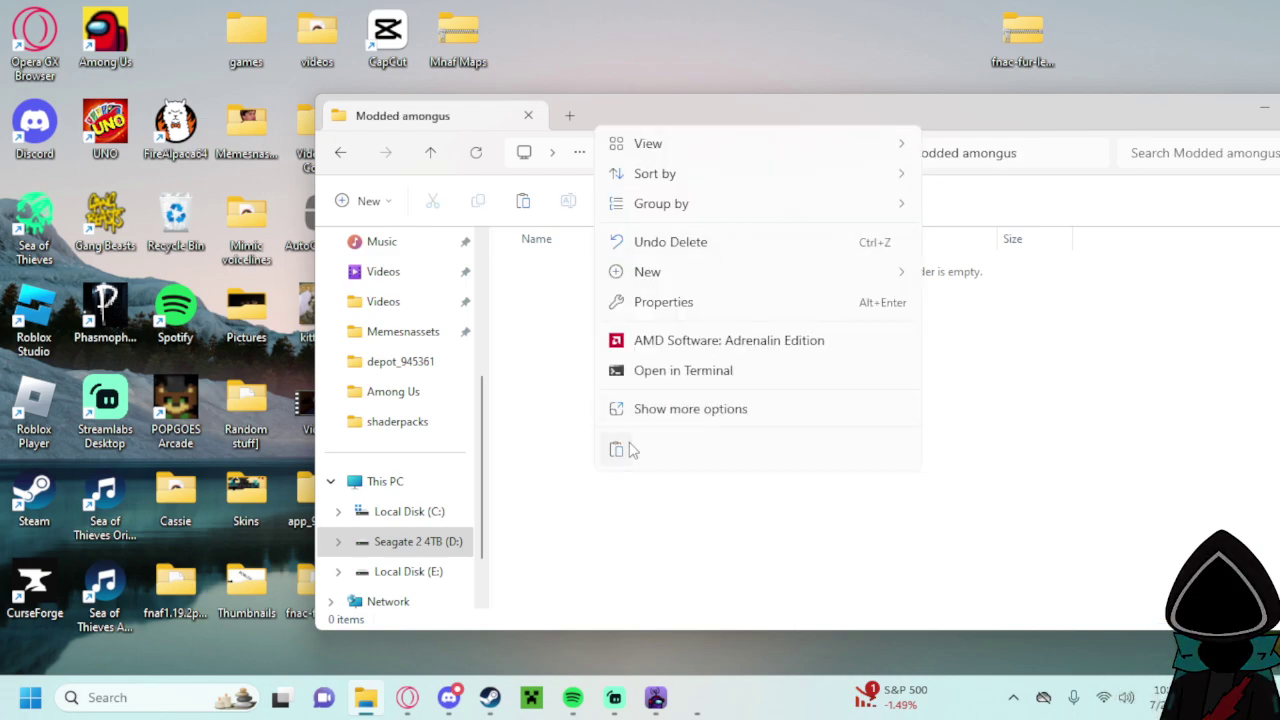
click(632, 450)
key(ctrl+v)
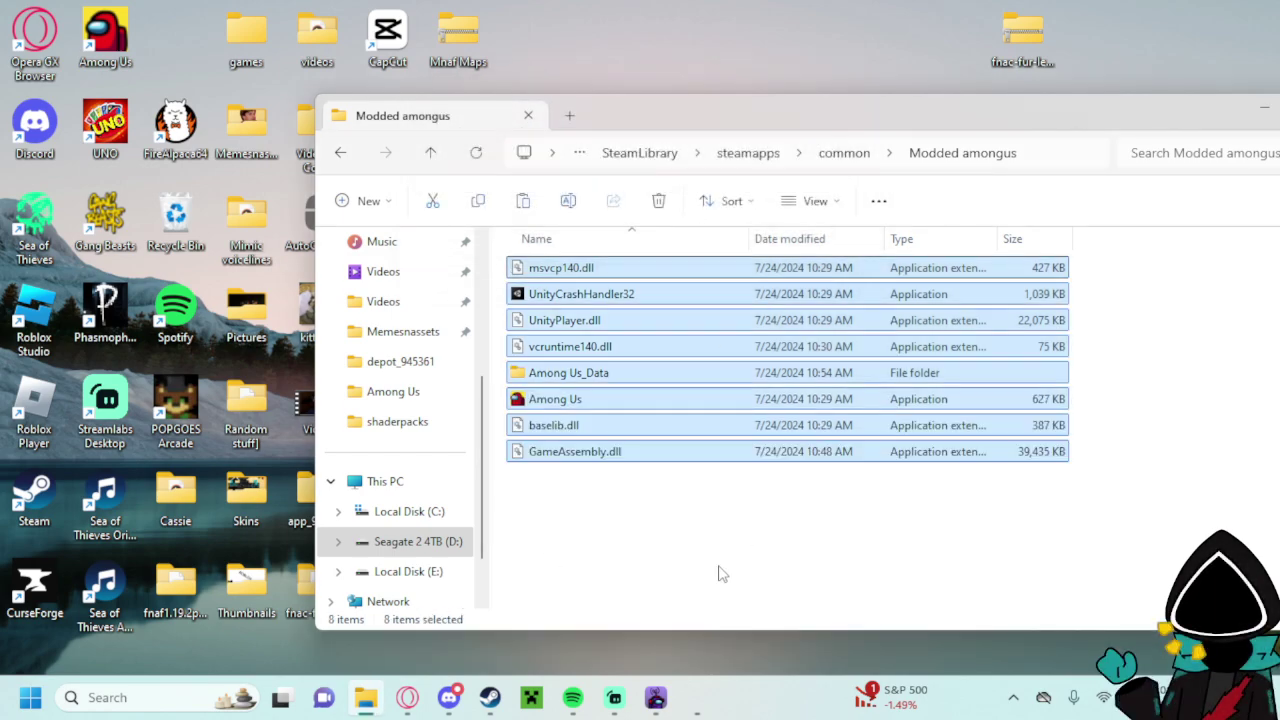
click(718, 573)
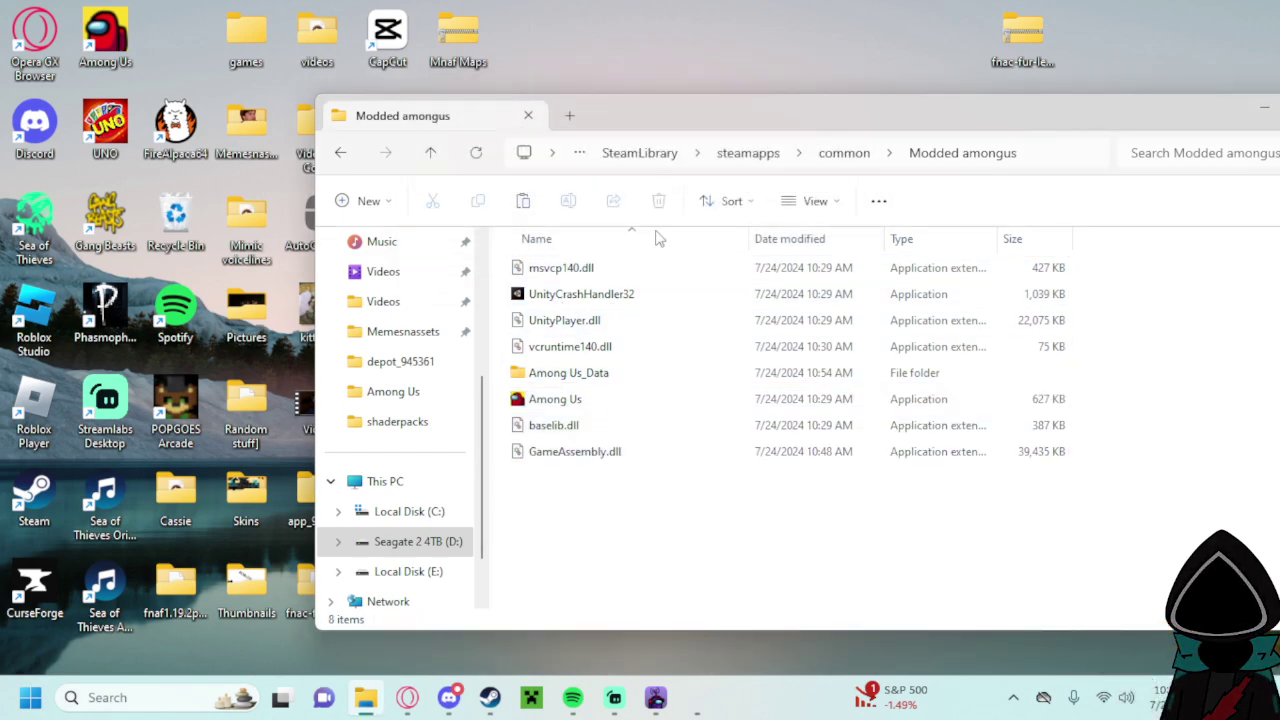
Select and copy all 16 files from the Among Us game folder, Among Us_Data through doorstop_config.
click(848, 153)
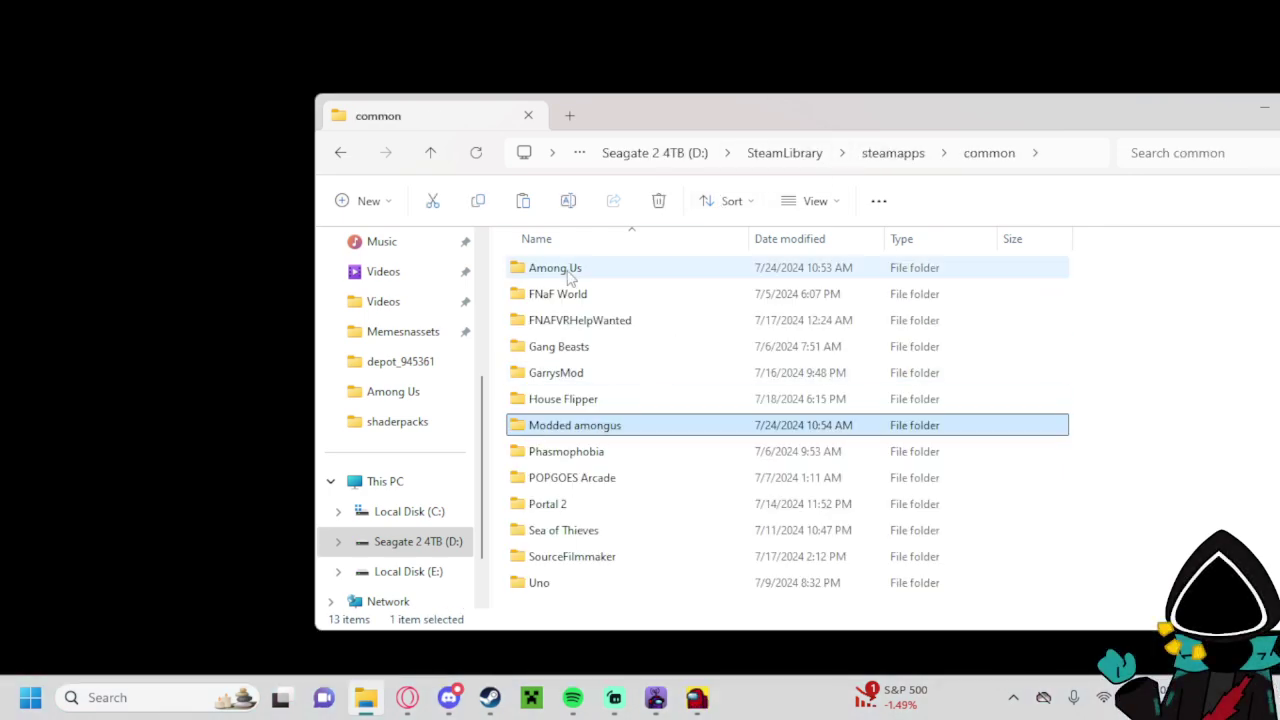
double_click(570, 275)
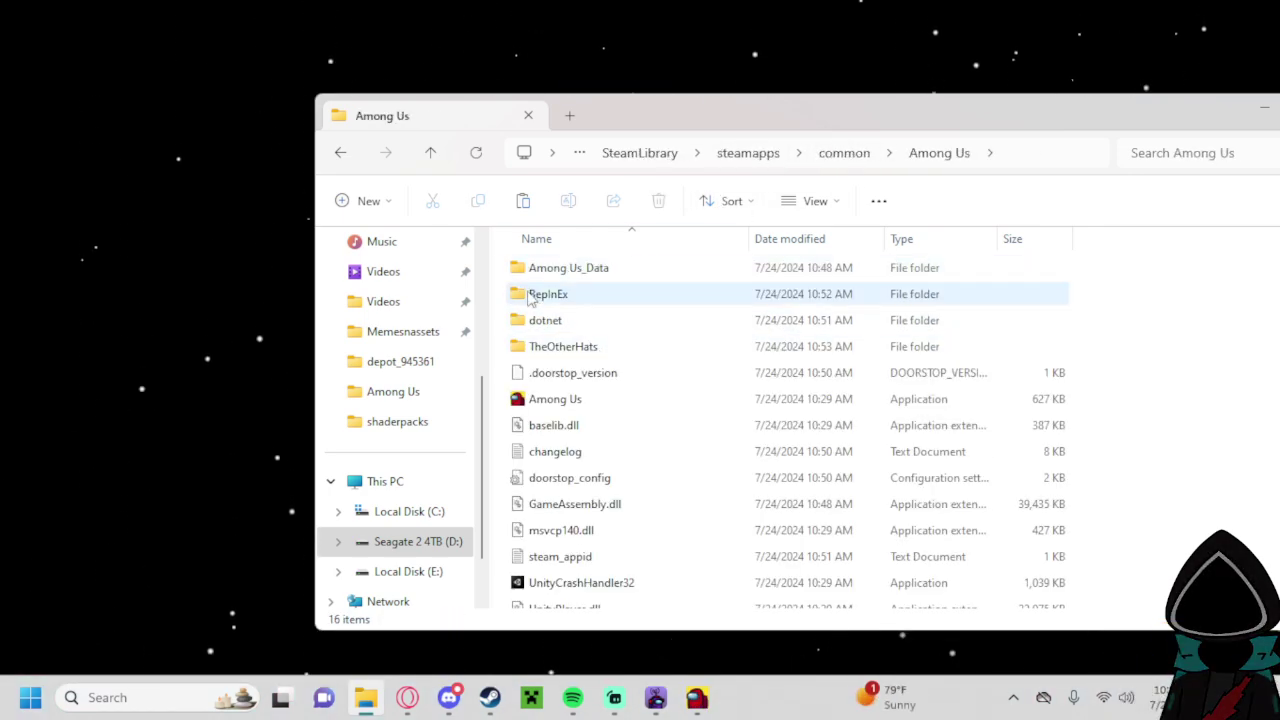
drag(503, 257, 736, 608)
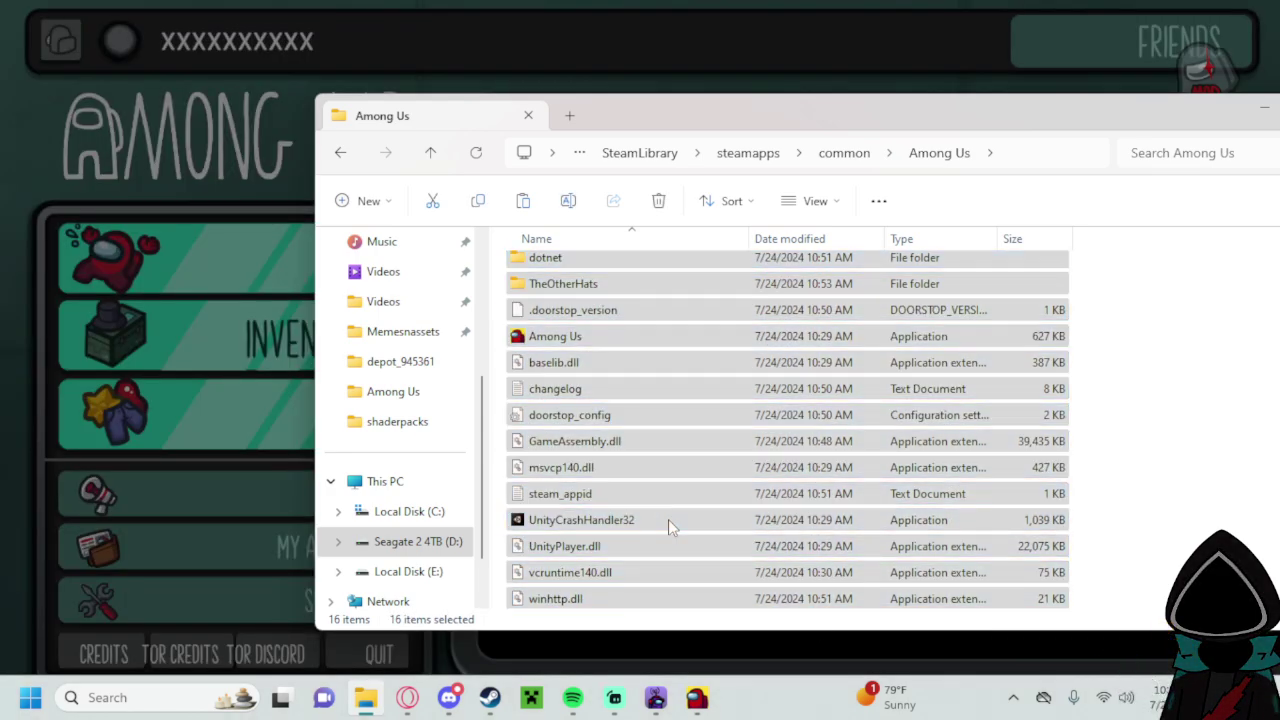
right_click(668, 519)
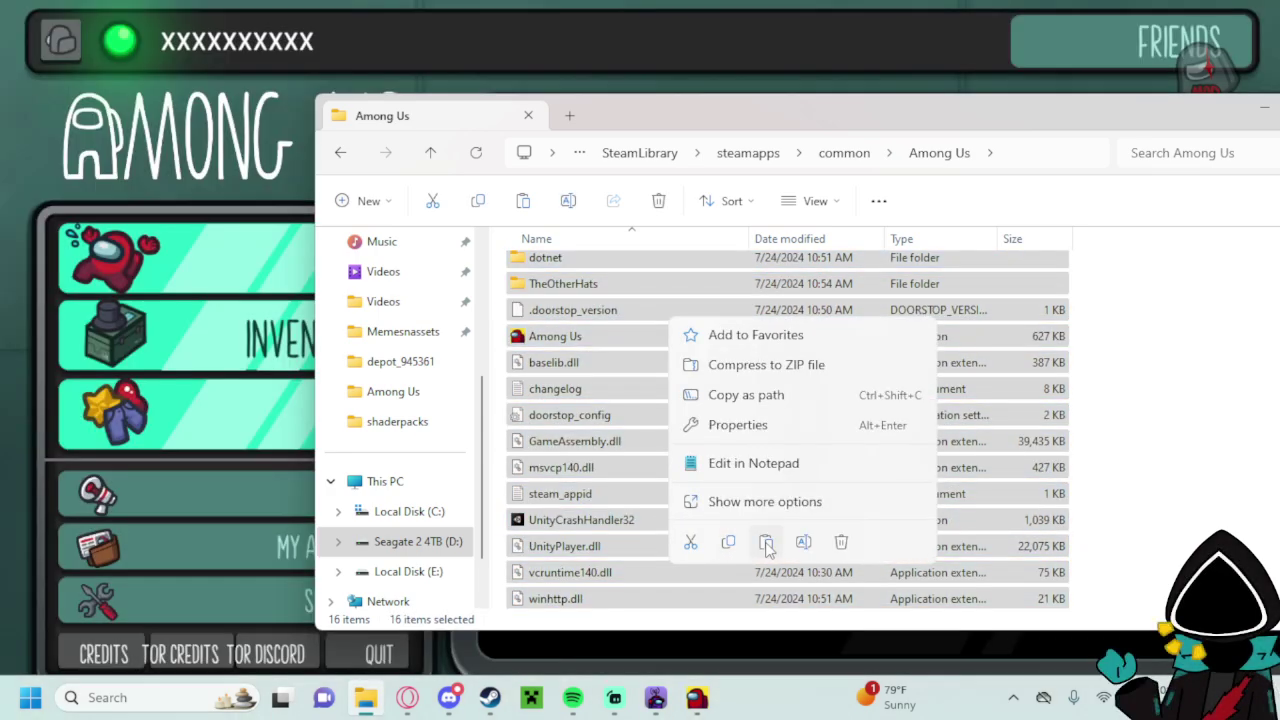
click(766, 543)
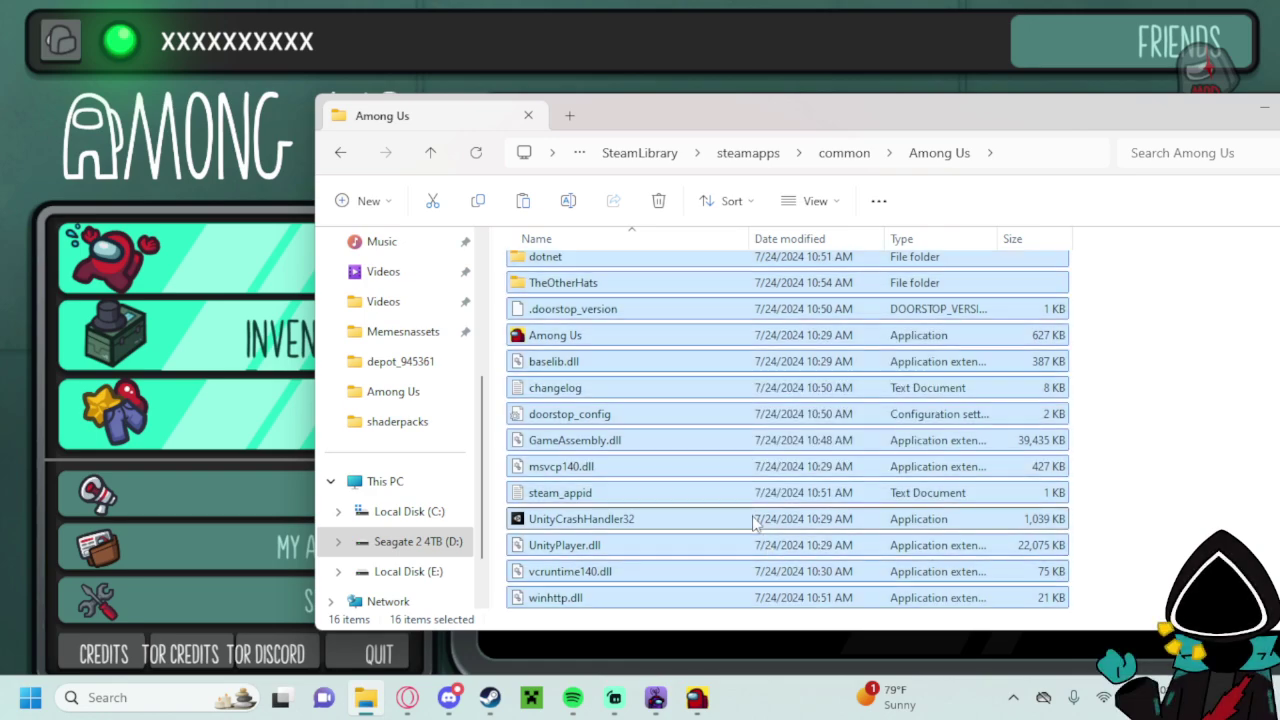
scroll(720, 474, up, 1)
scroll(607, 412, down, 1)
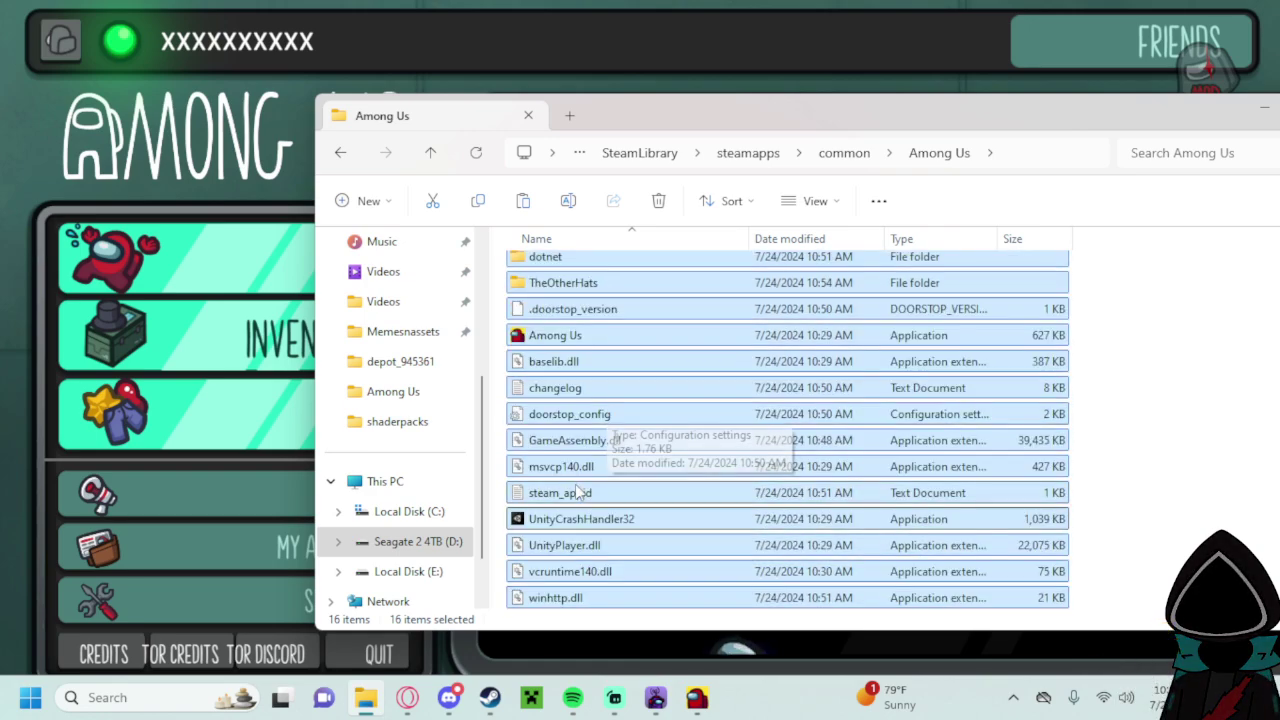
right_click(593, 528)
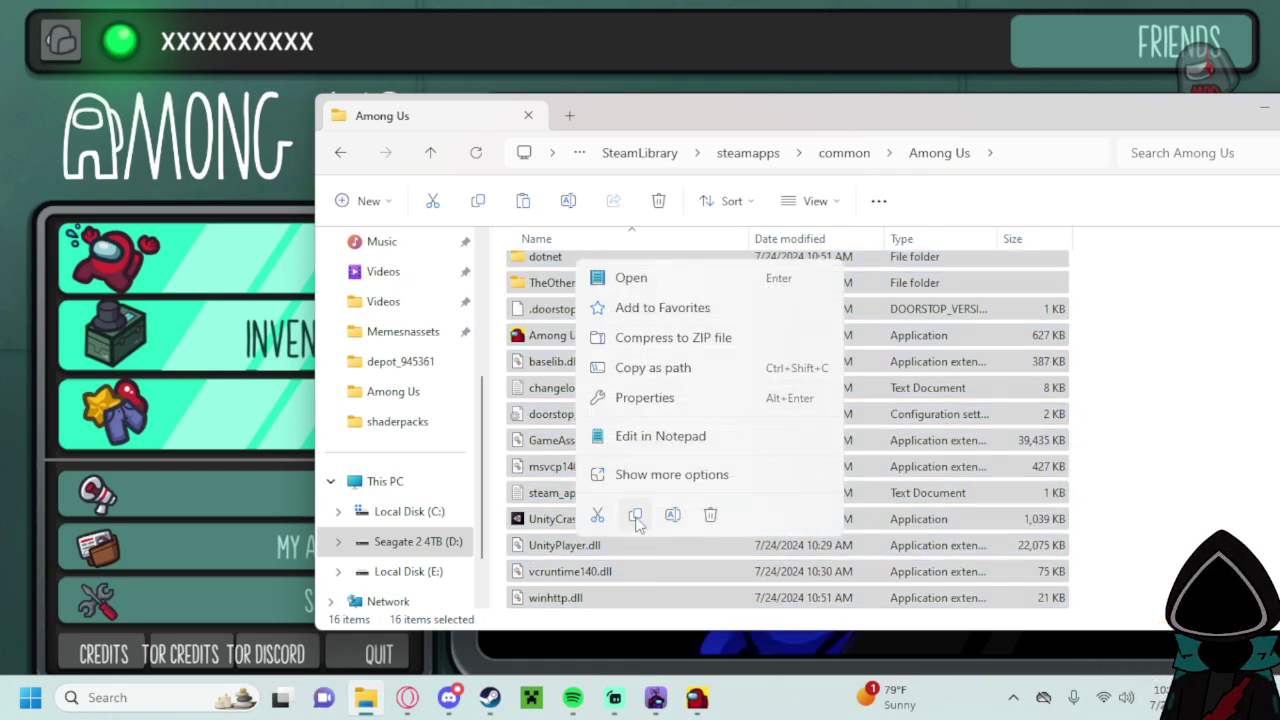
click(636, 517)
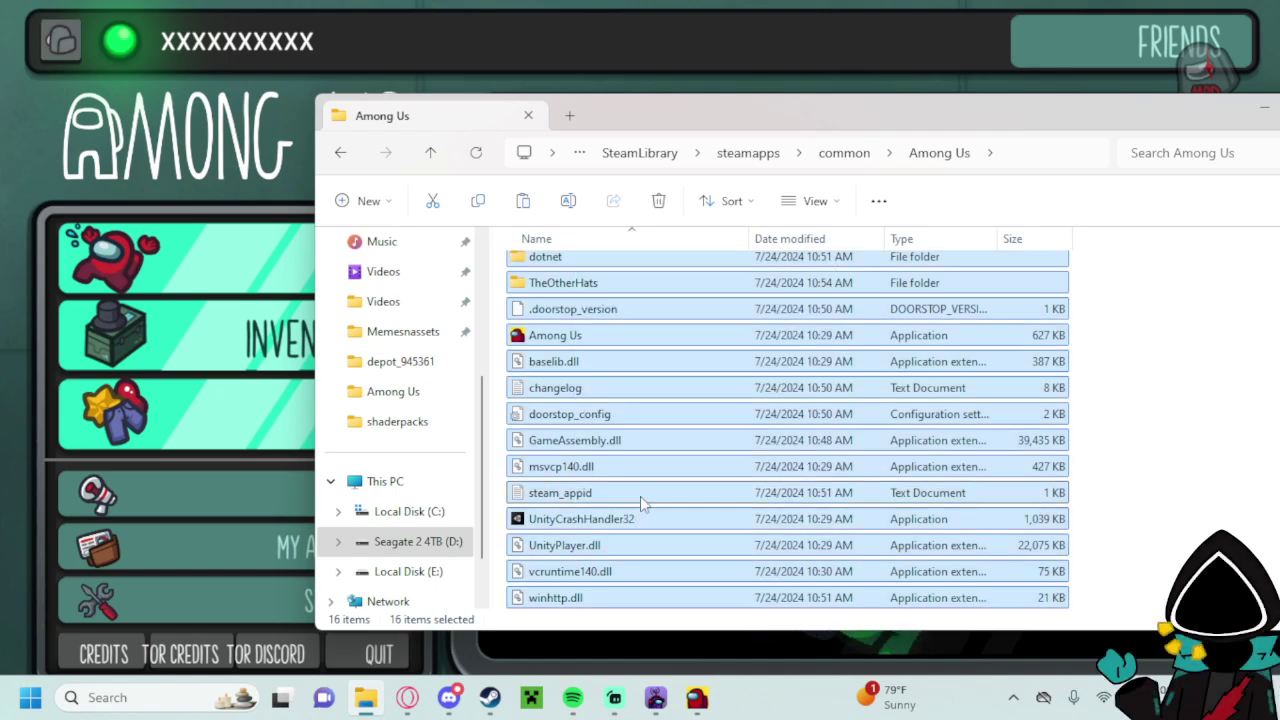
Paste them into Modded amongus, skipping existing files, then return to the running Among Us.
scroll(640, 496, up, 1)
click(850, 158)
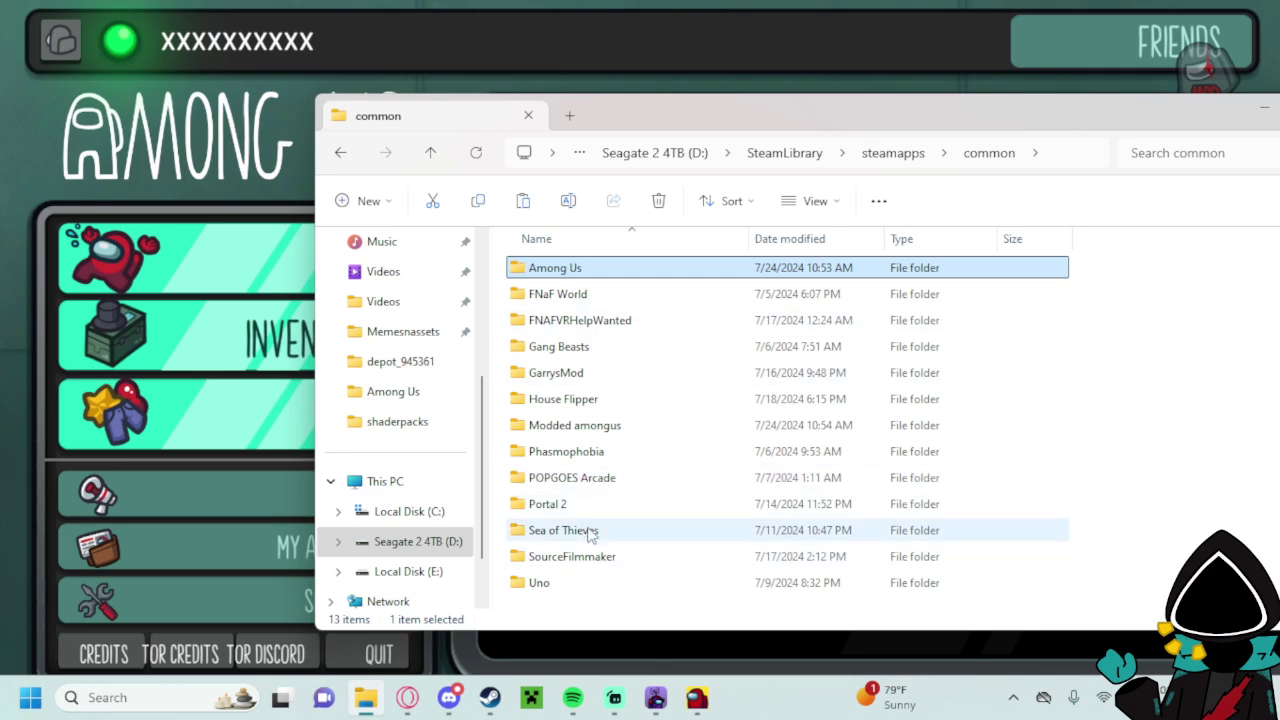
double_click(575, 425)
right_click(602, 518)
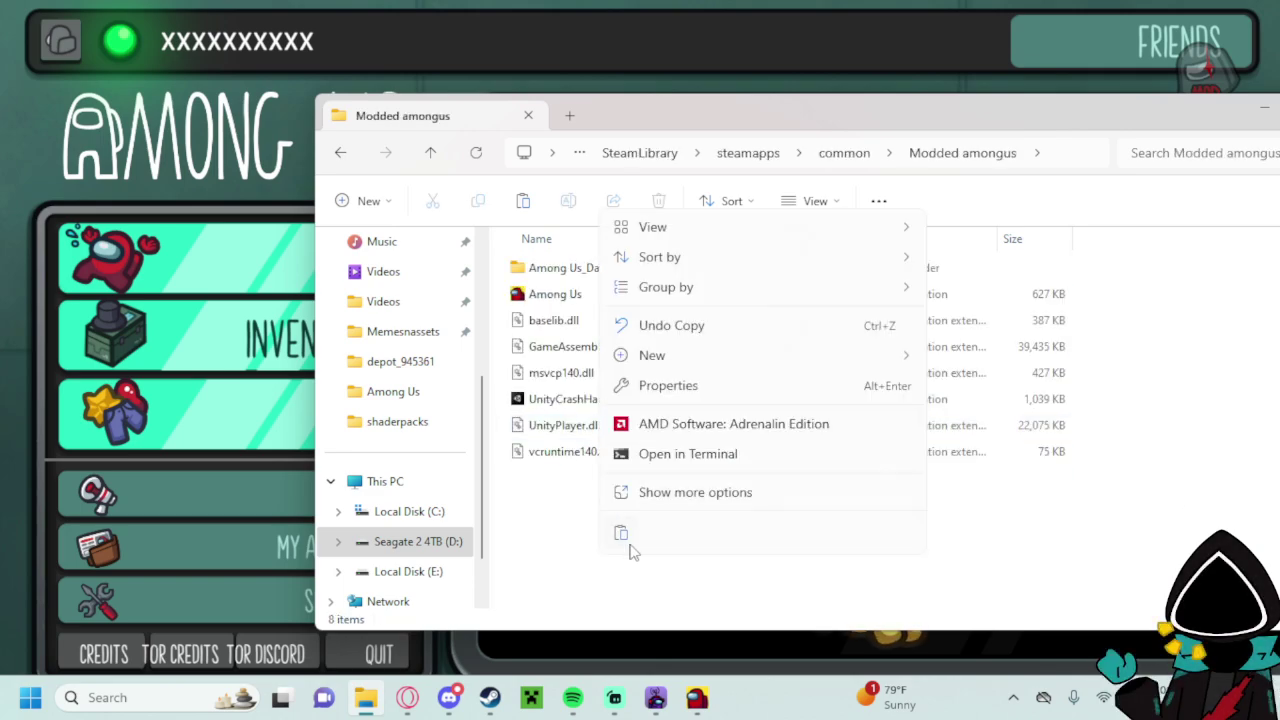
click(628, 545)
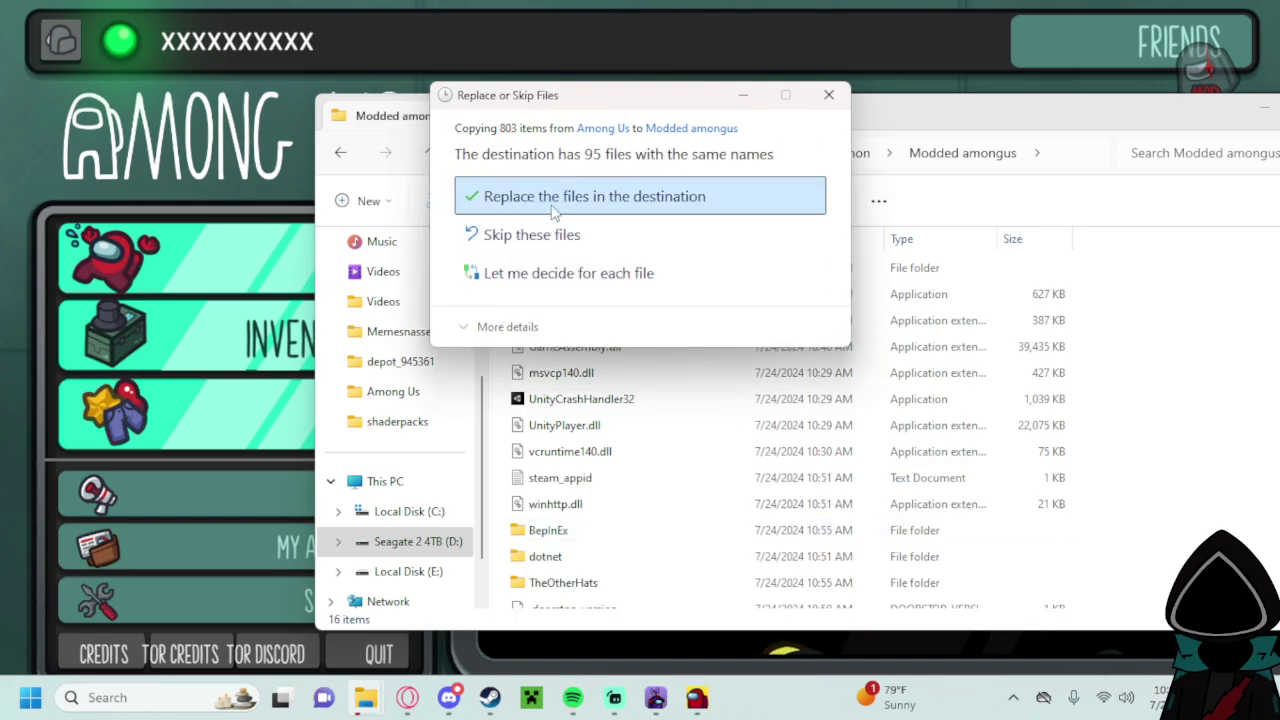
click(557, 240)
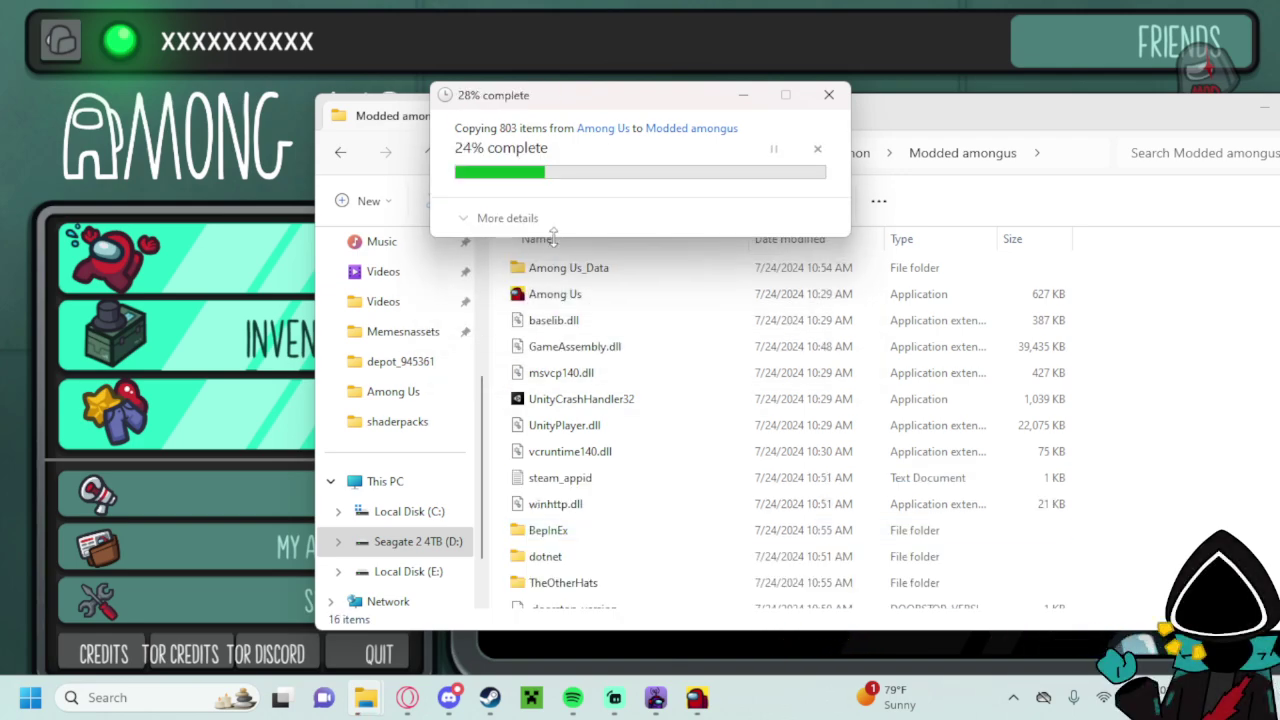
click(1137, 423)
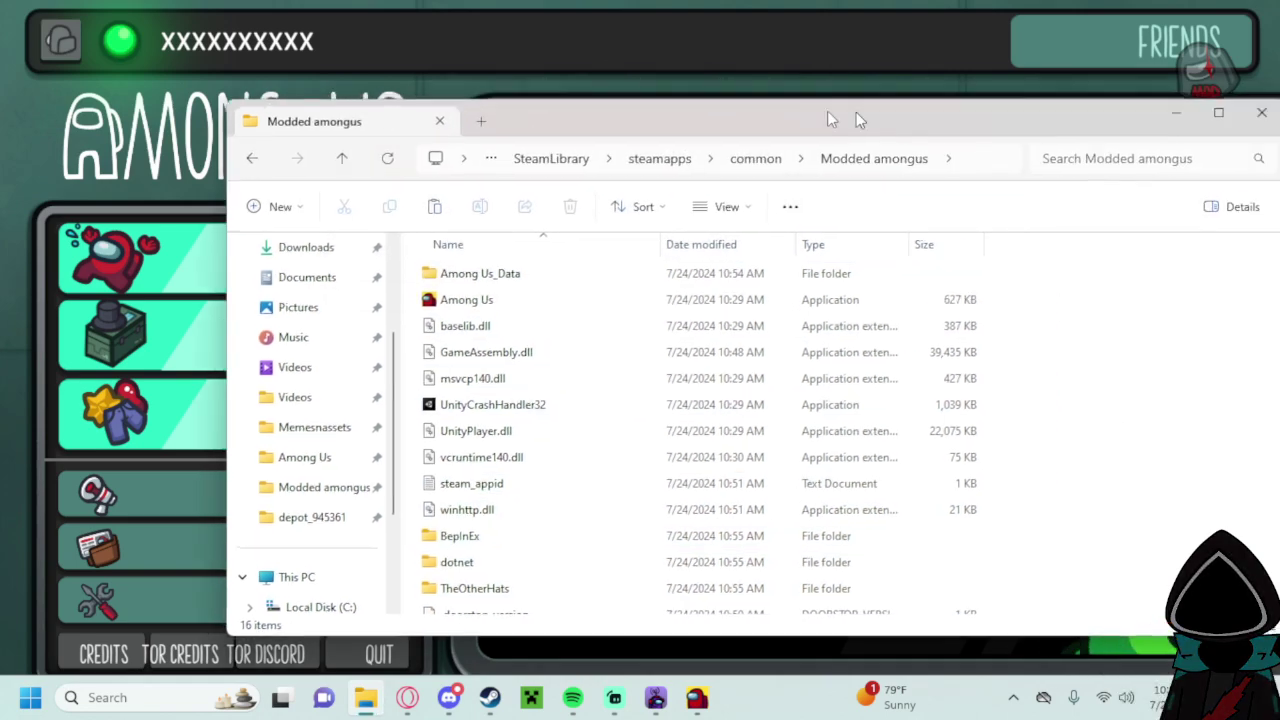
click(1197, 156)
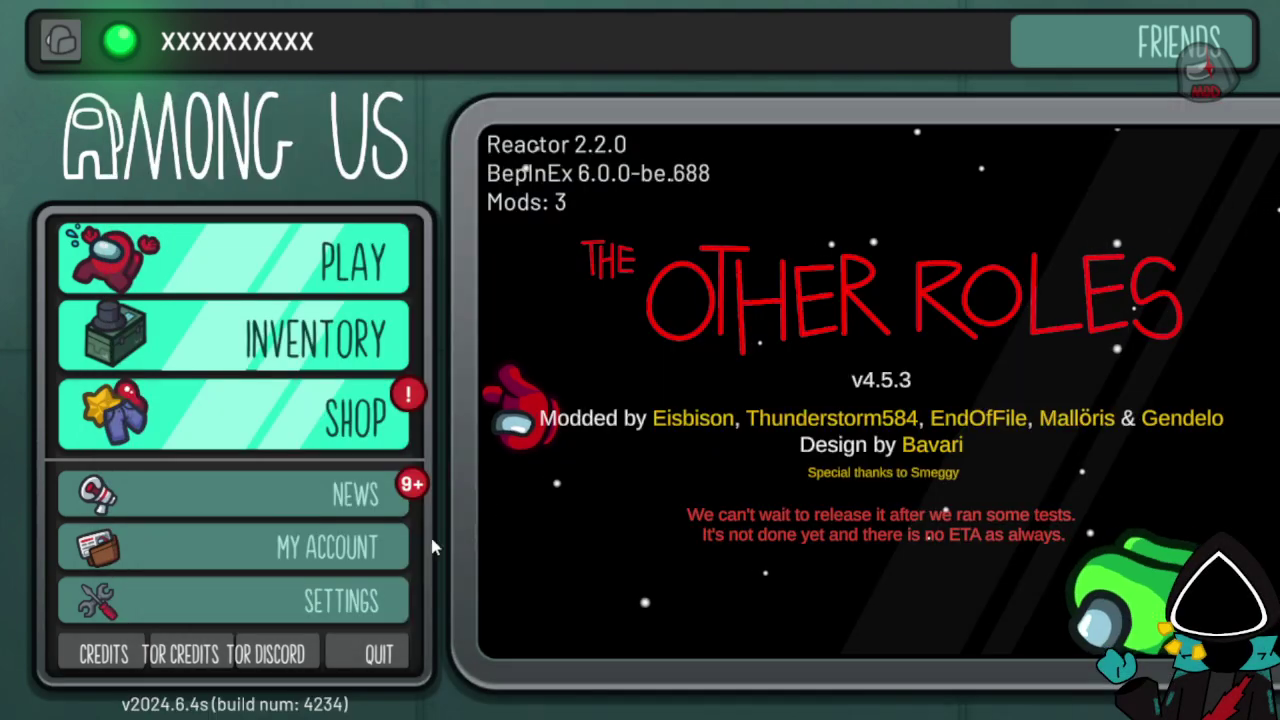
Quit the modded game and review the Among Us folder contents before returning to common.
click(379, 652)
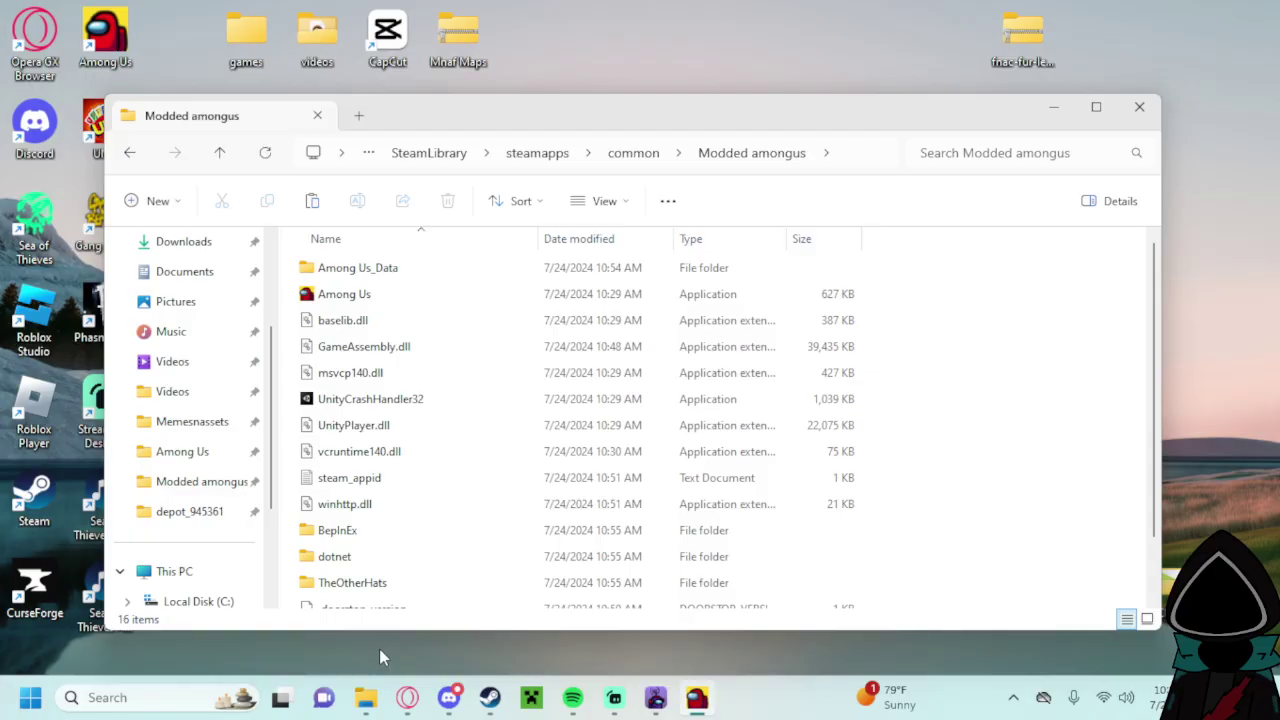
click(372, 294)
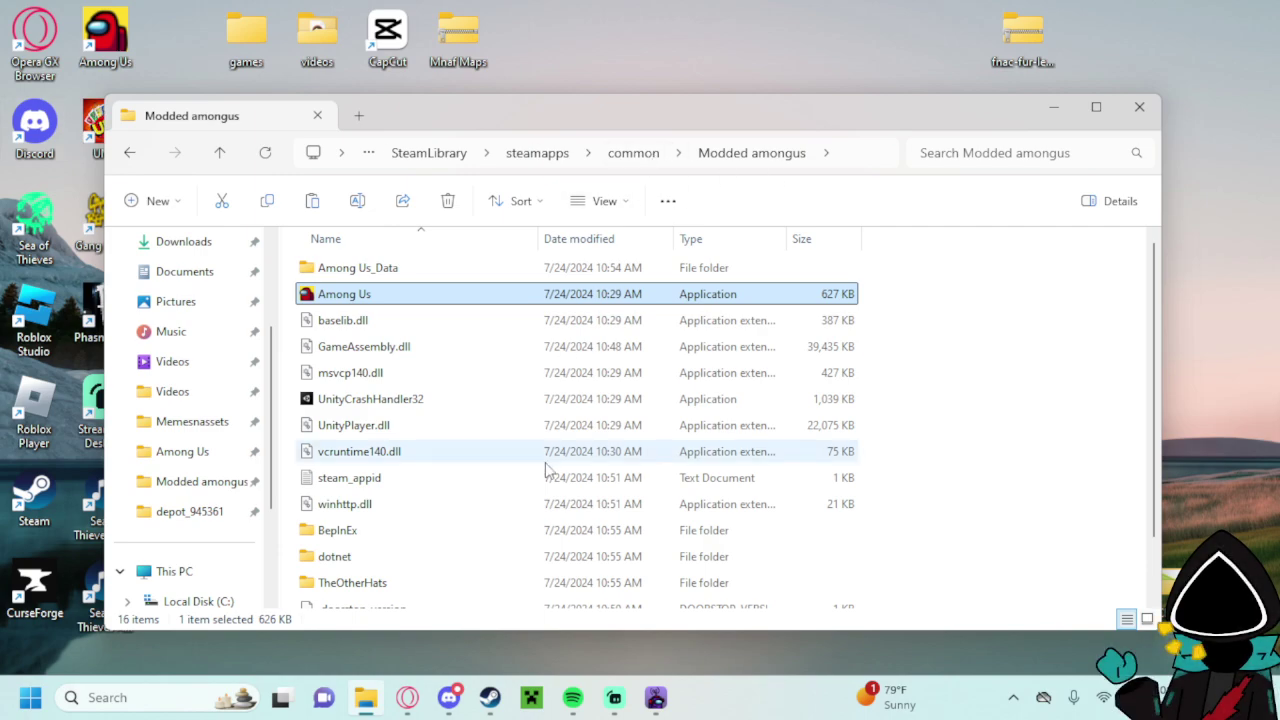
scroll(548, 462, down, 1)
scroll(550, 450, up, 1)
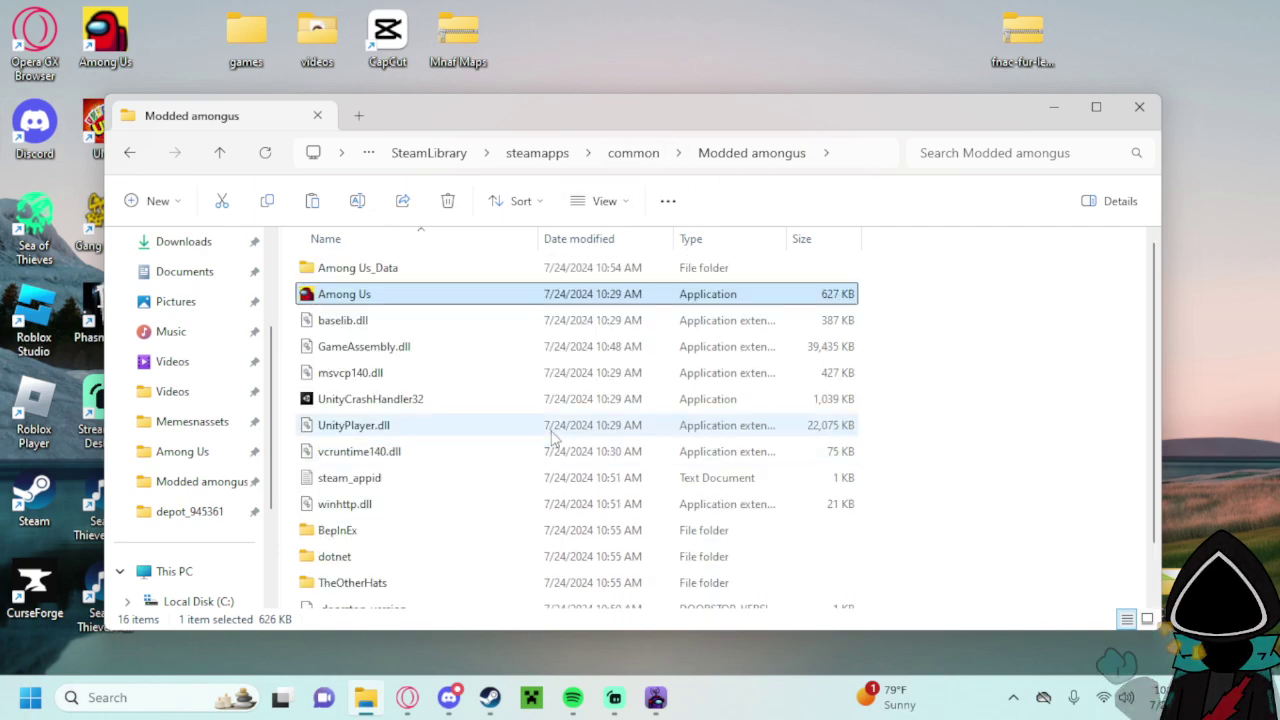
click(633, 153)
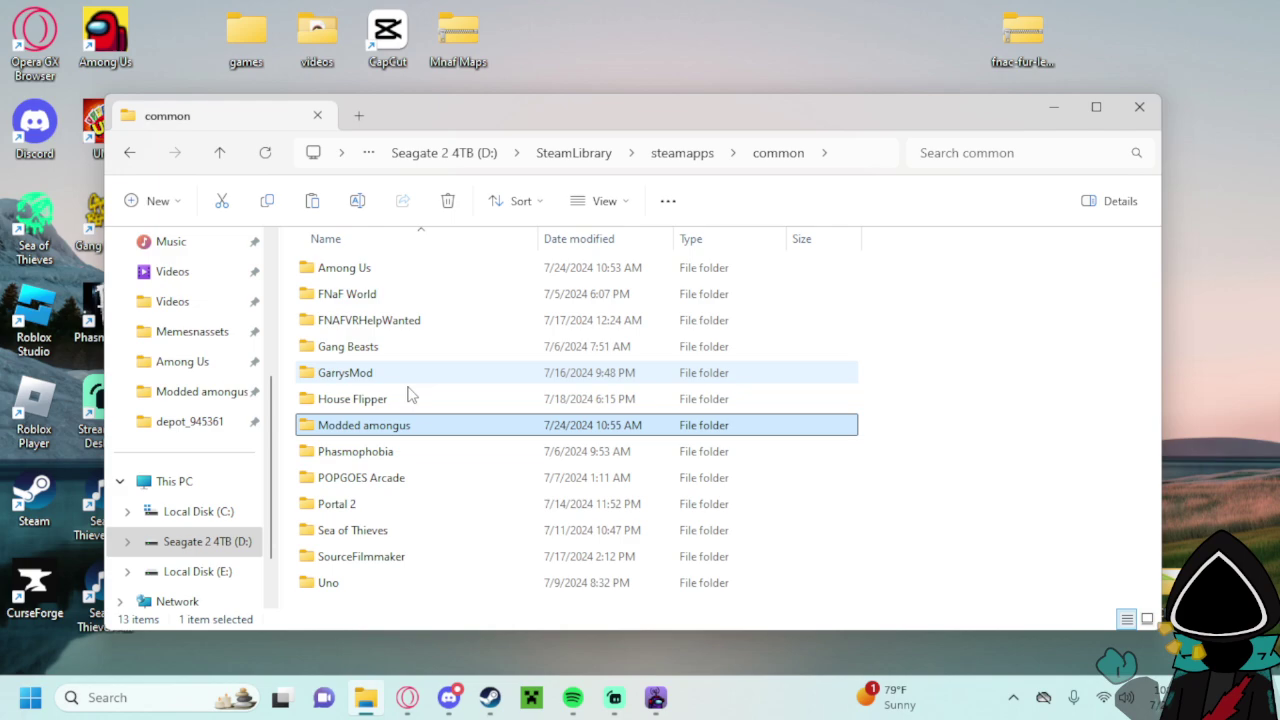
double_click(386, 277)
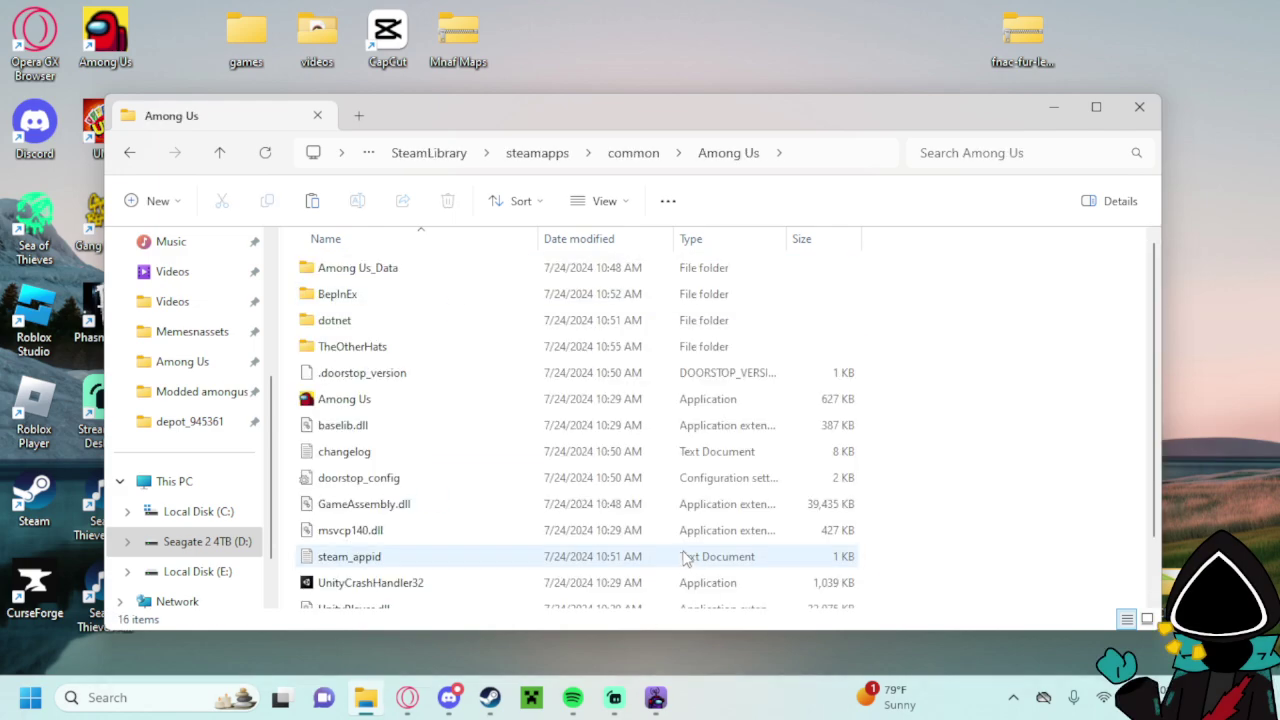
scroll(686, 558, down, 2)
scroll(680, 545, up, 2)
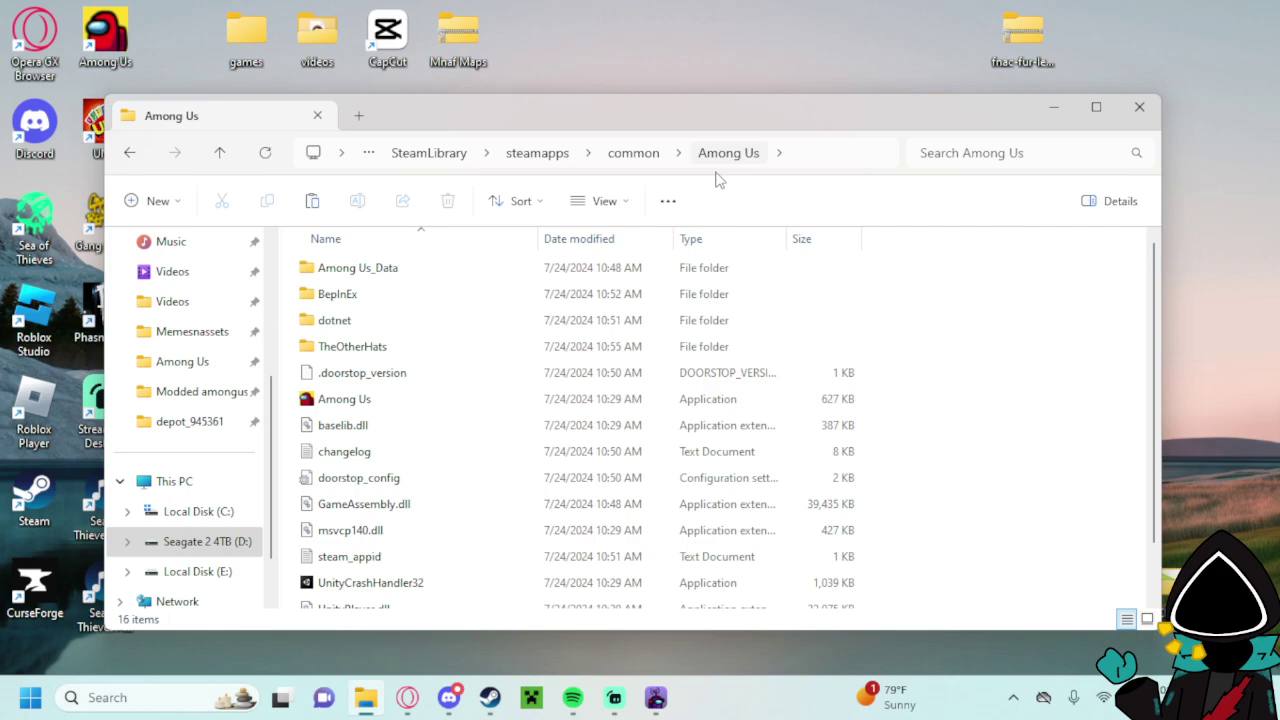
click(131, 153)
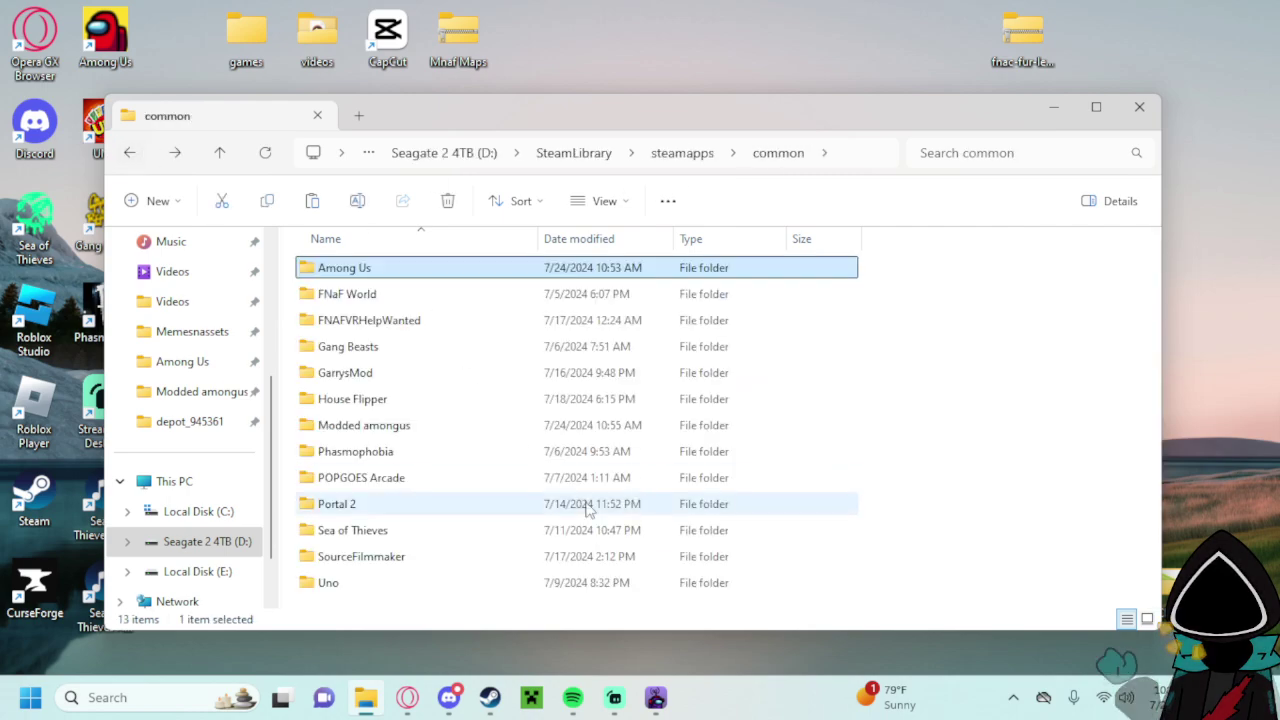
Minimize Streamlabs Desktop, close the search panel, and open the Modded amongus folder.
click(630, 697)
click(632, 693)
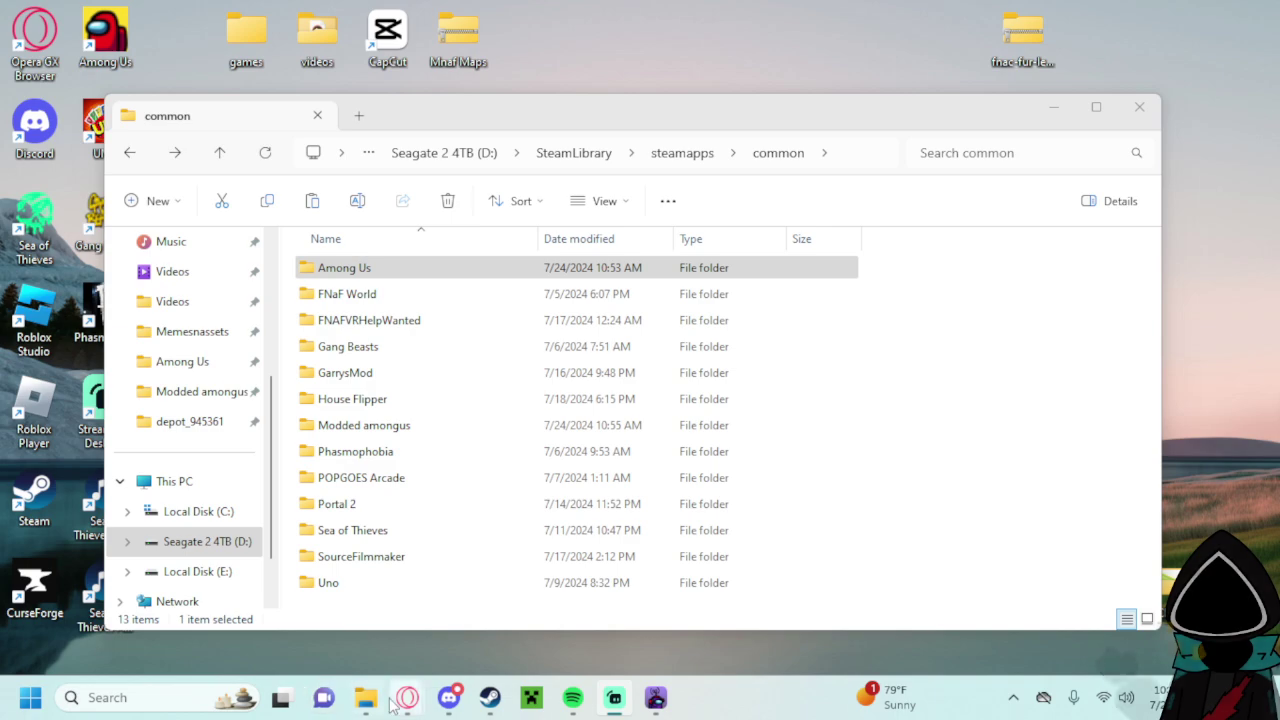
click(148, 697)
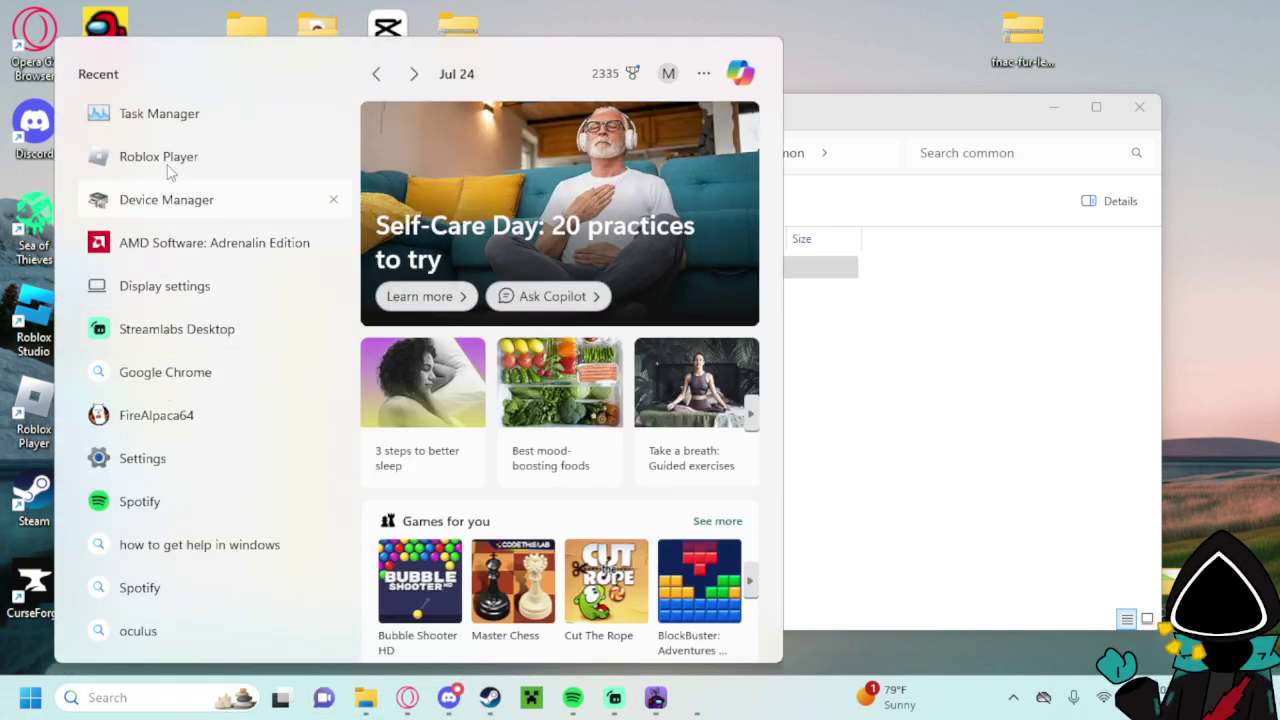
click(988, 457)
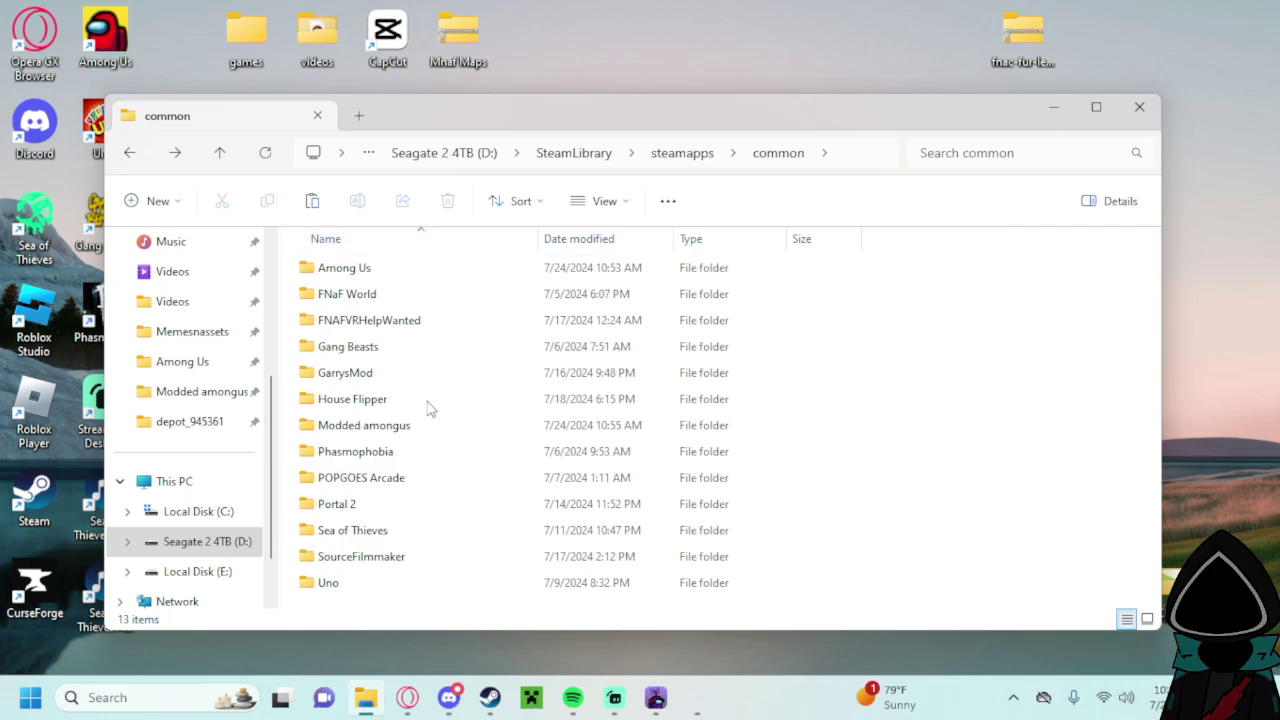
double_click(414, 428)
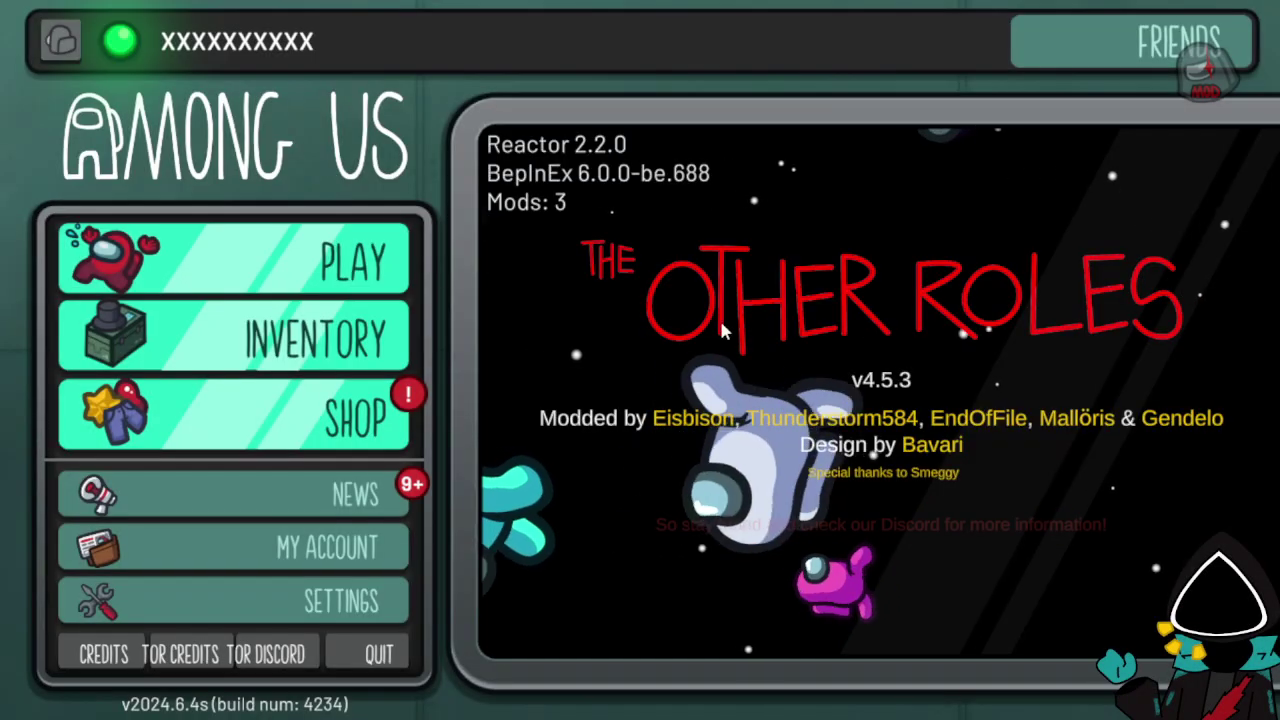
Choose online play, skip the Hide N Seek tutorial, and create a new online game.
click(360, 250)
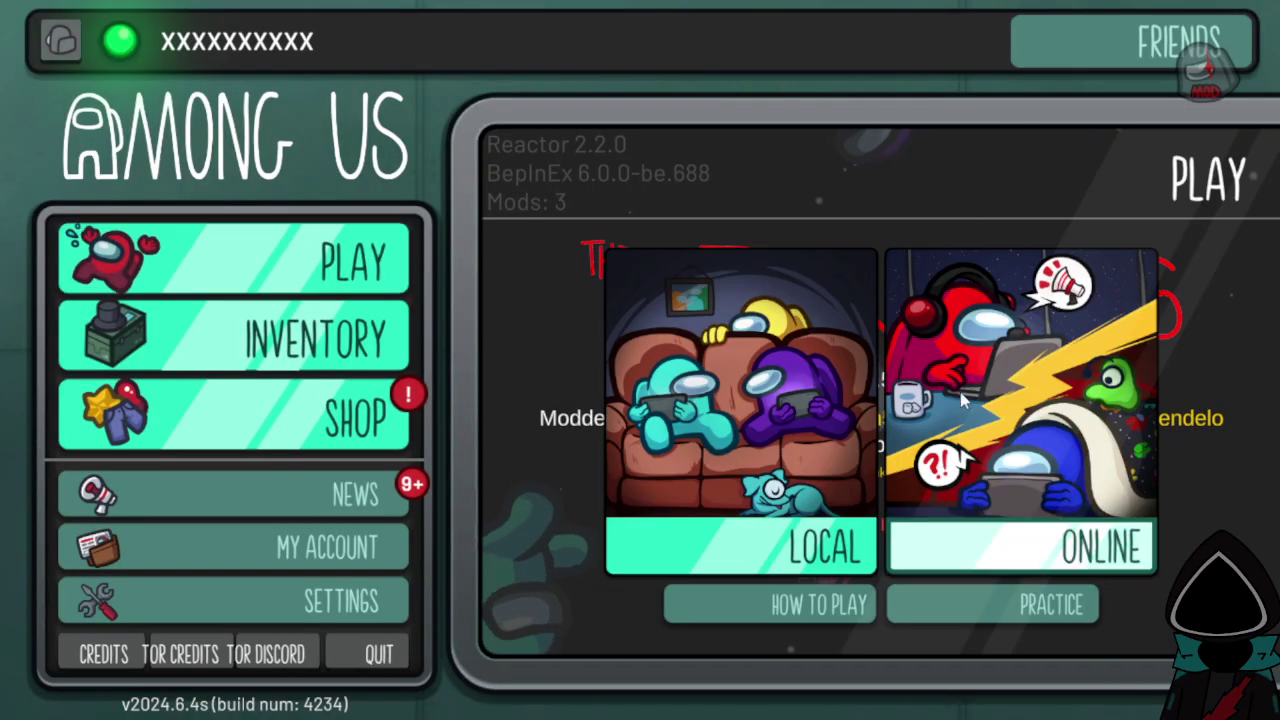
click(1058, 370)
click(1237, 360)
click(1237, 360)
click(1237, 360)
click(1237, 360)
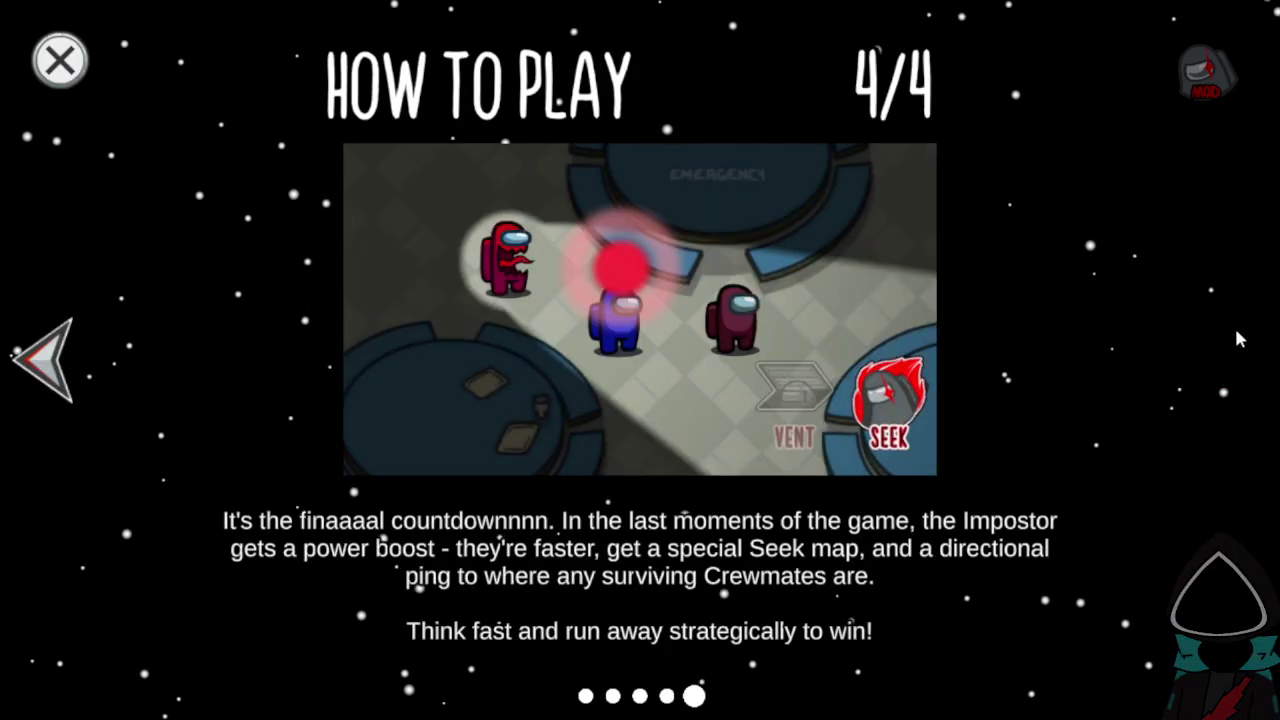
key(Escape)
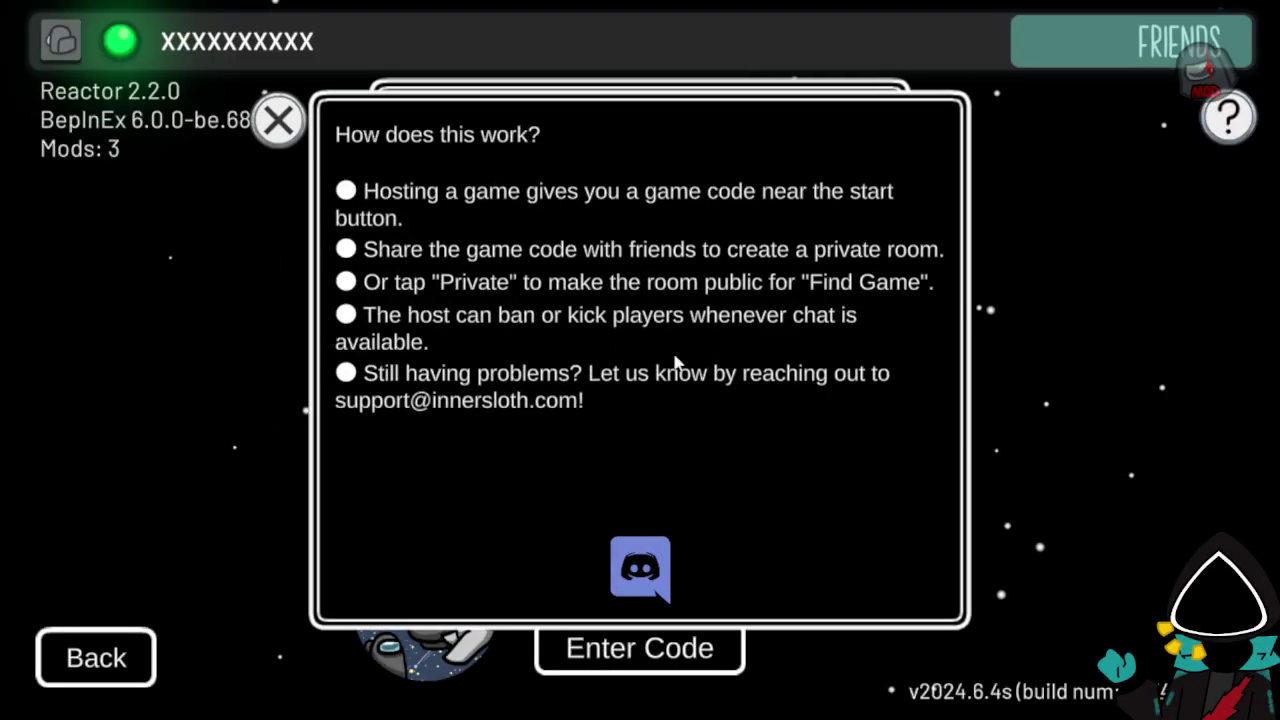
click(277, 117)
click(620, 280)
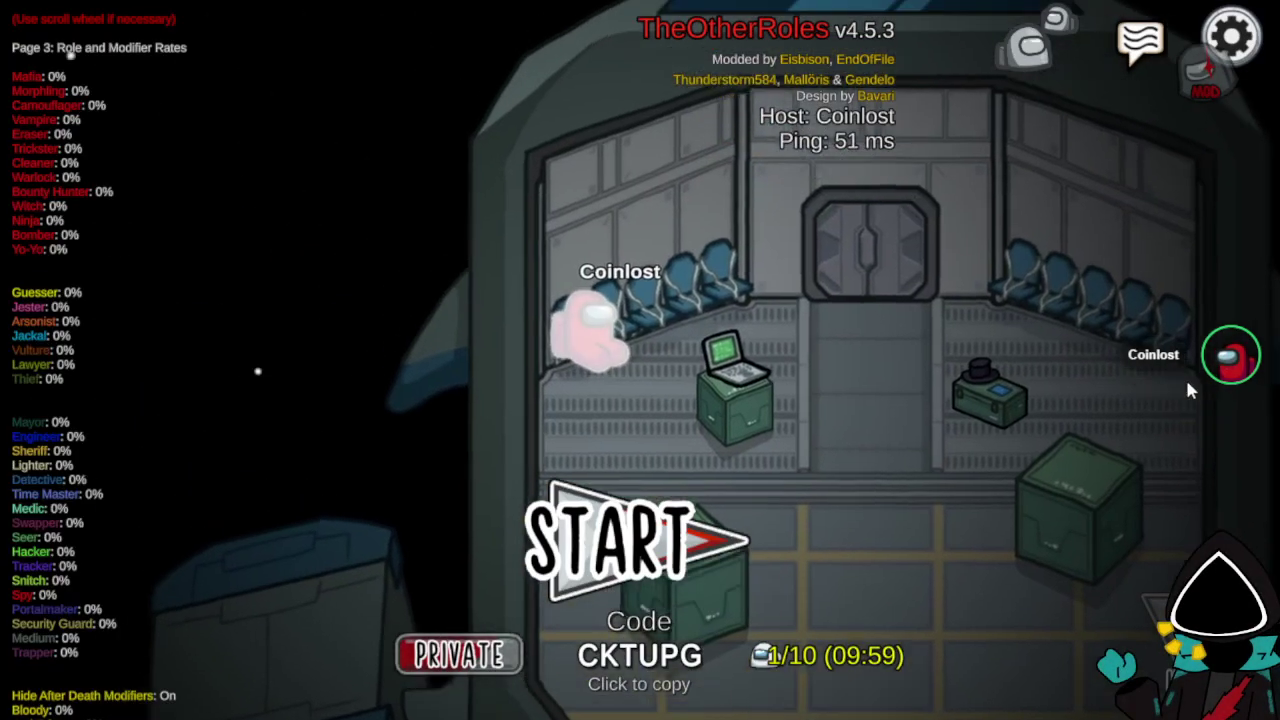
Walk the crewmate to the laptop, browse hats and skins, then close customization.
key(d)
key(s)
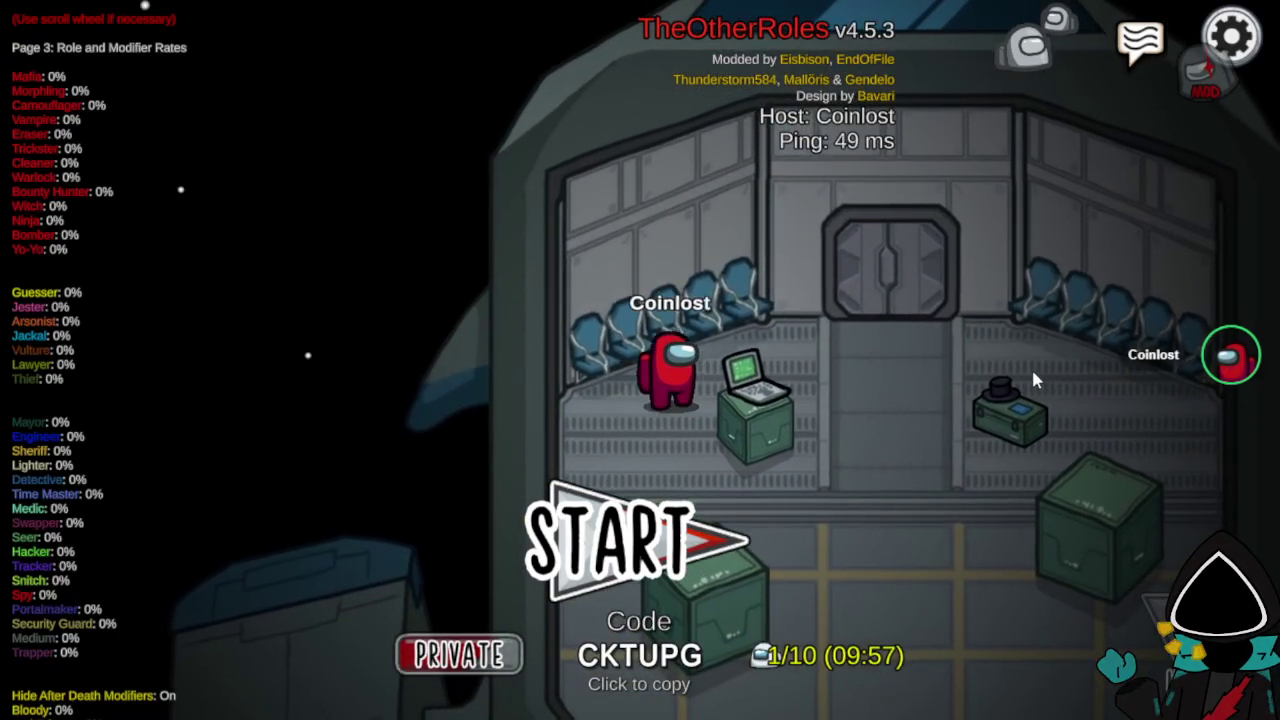
key(d)
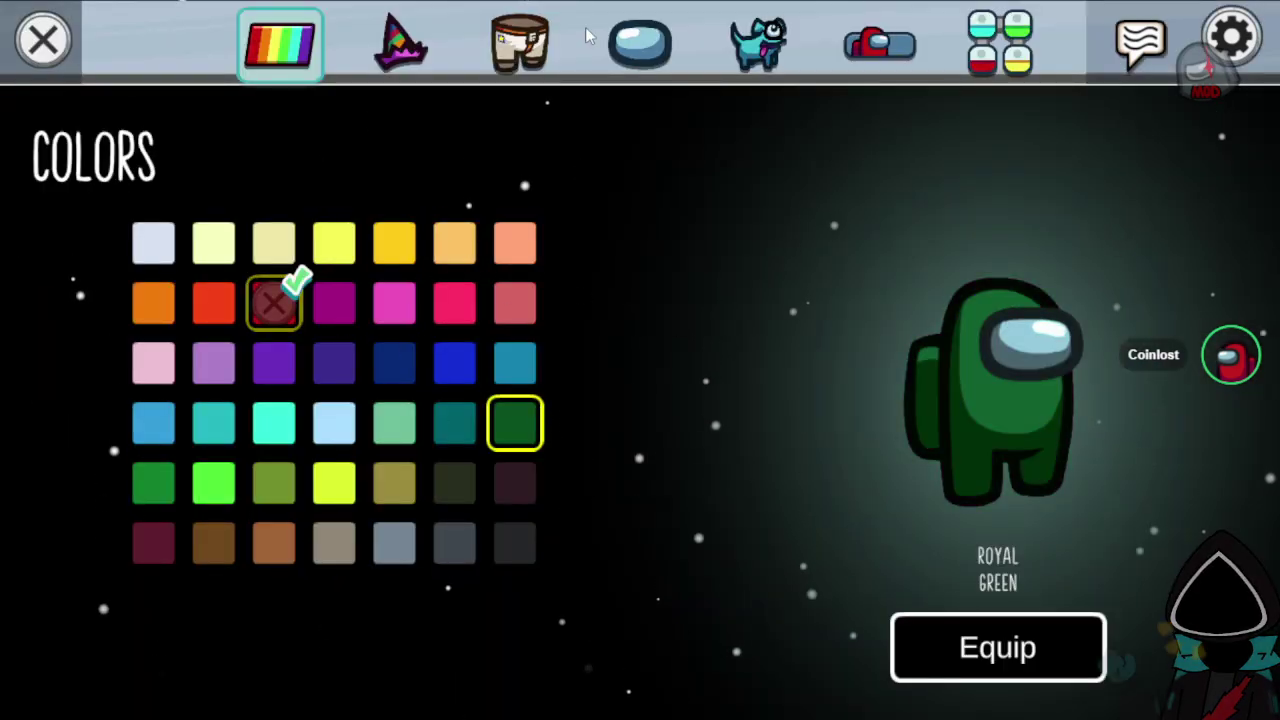
click(400, 52)
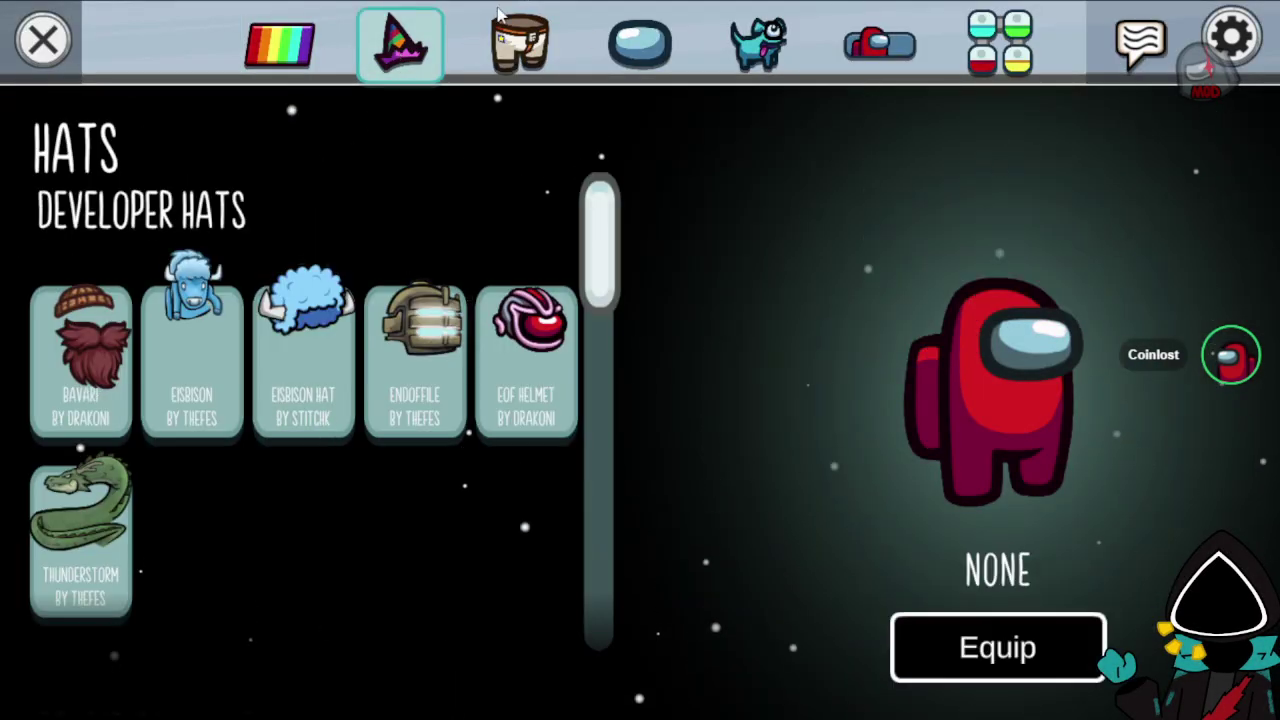
click(517, 35)
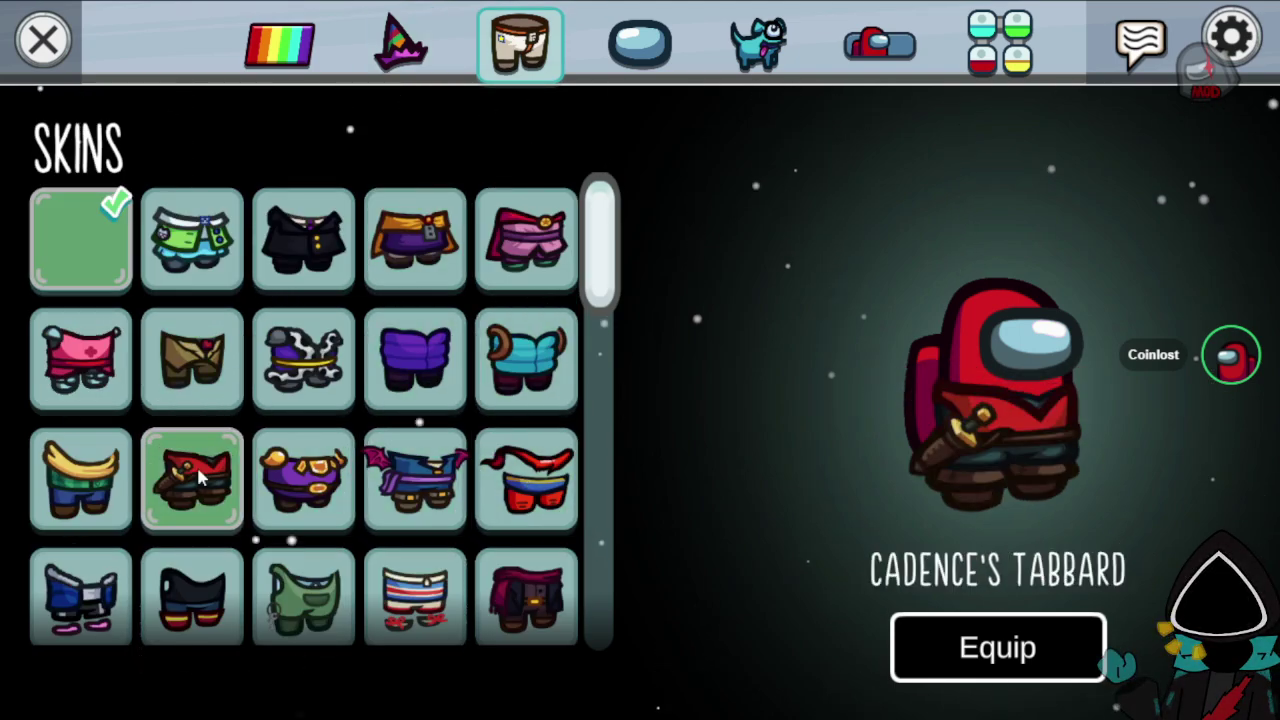
click(58, 44)
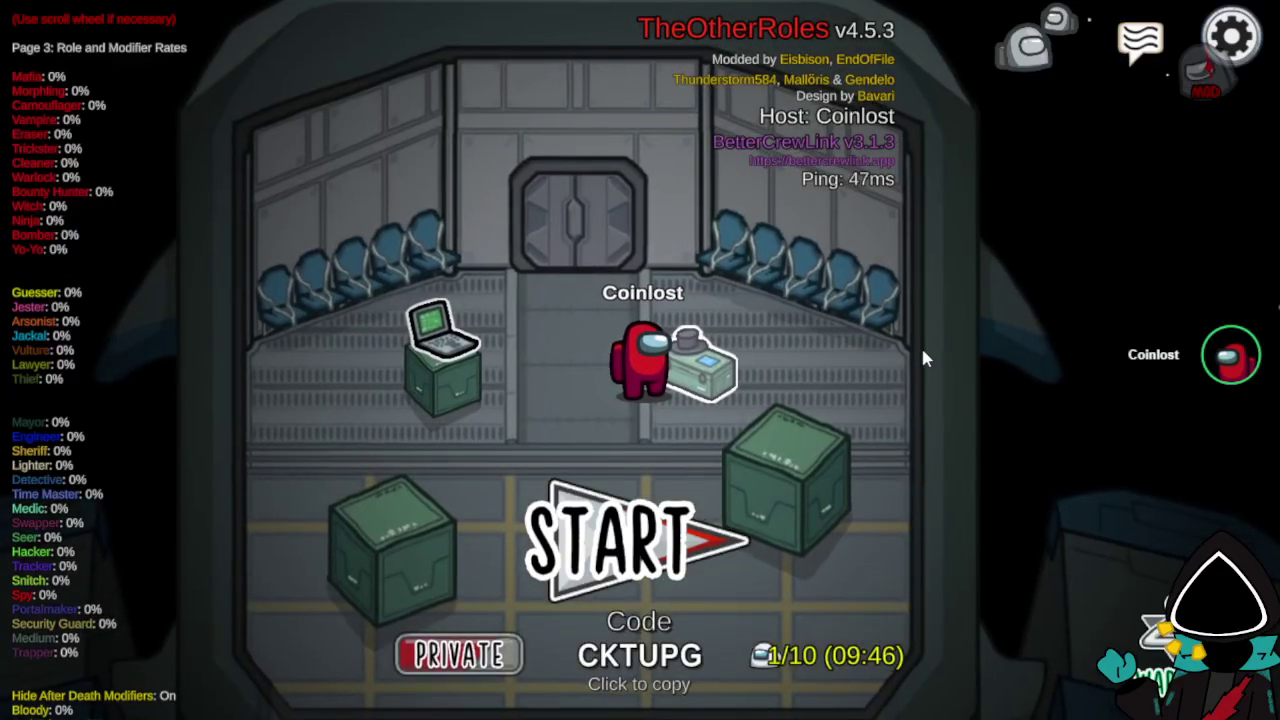
In BetterCrewLink, enable Walls Block Audio, Impostors Hear Dead and Comms Sabotage Disables Voice.
key(super)
click(154, 518)
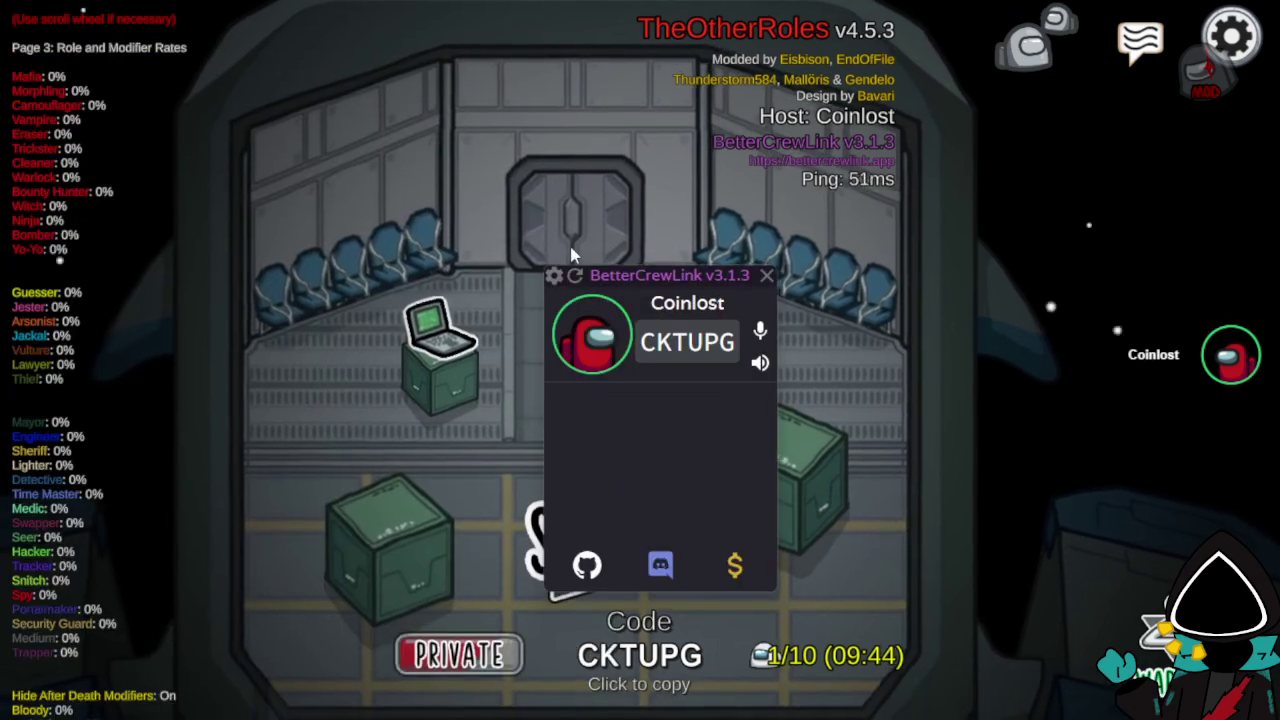
click(554, 276)
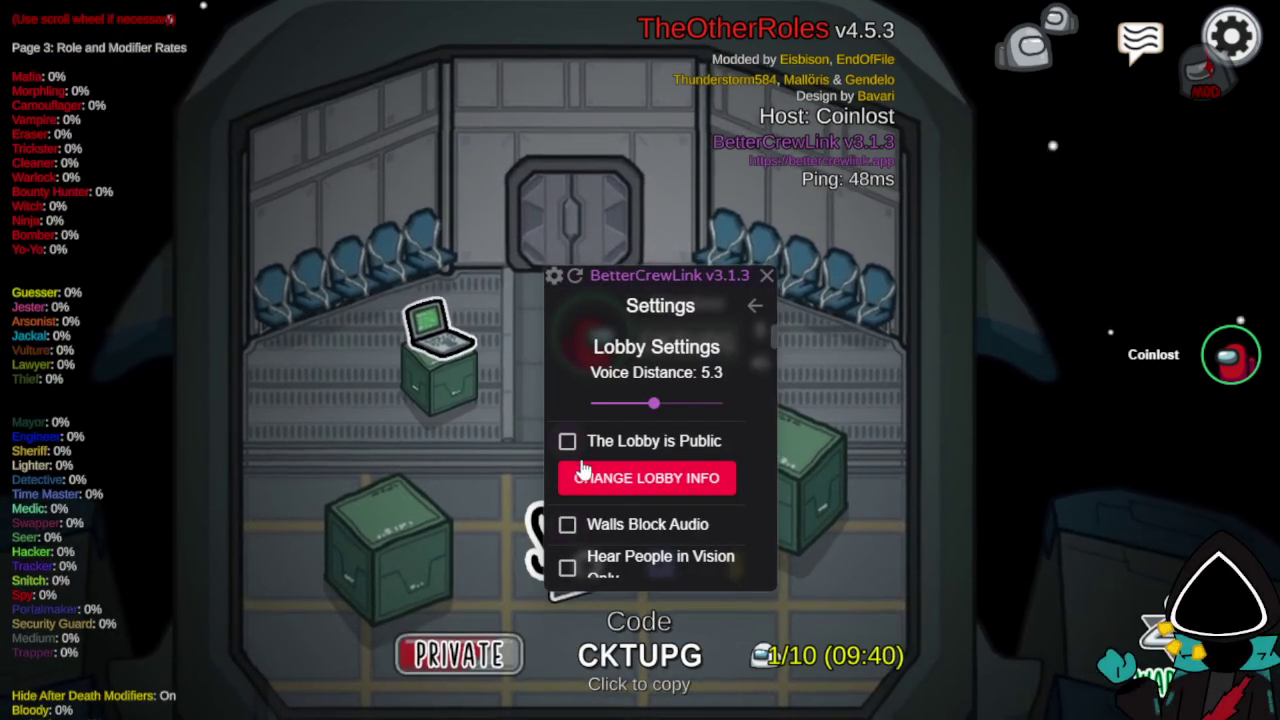
click(568, 525)
click(568, 516)
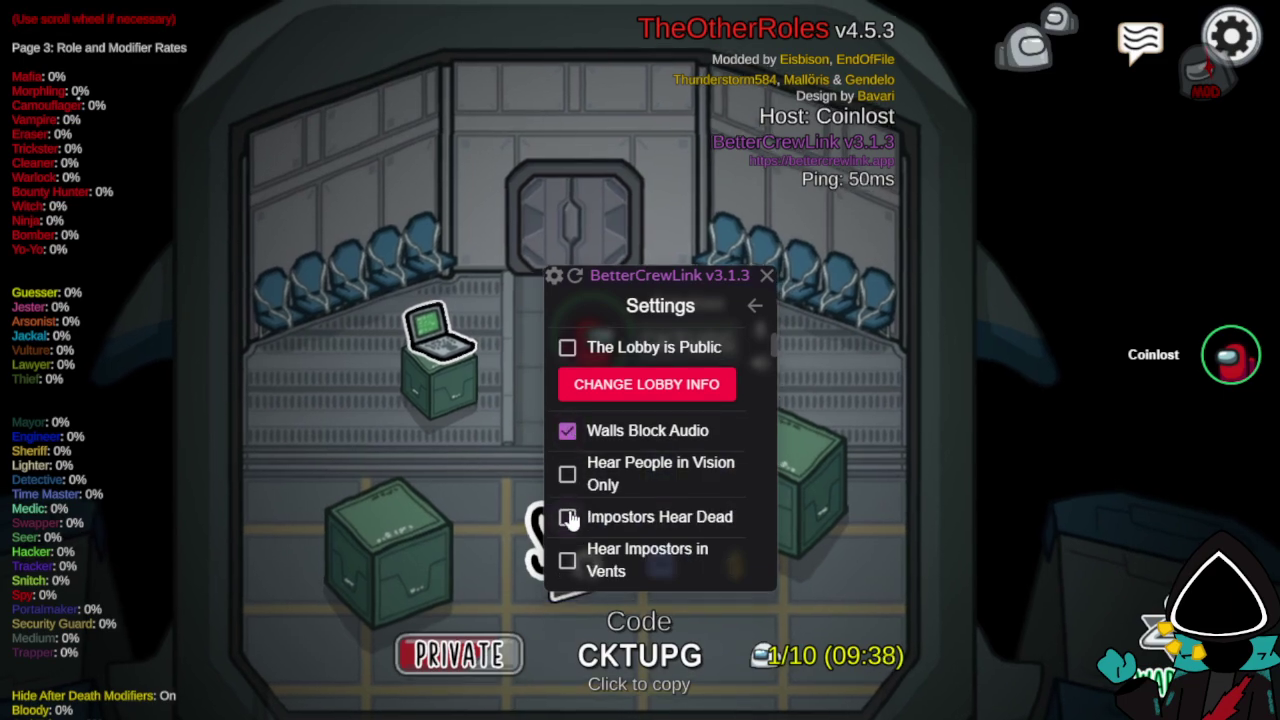
scroll(575, 505, down, 4)
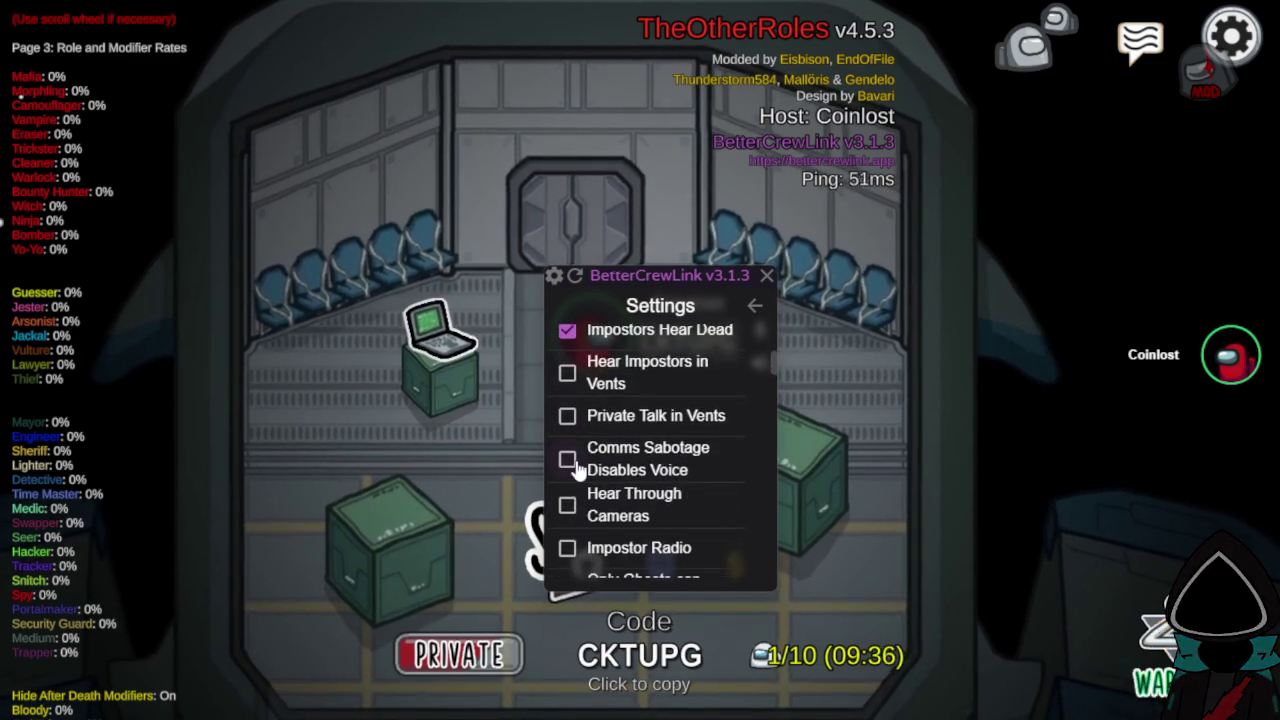
click(570, 466)
scroll(578, 470, down, 2)
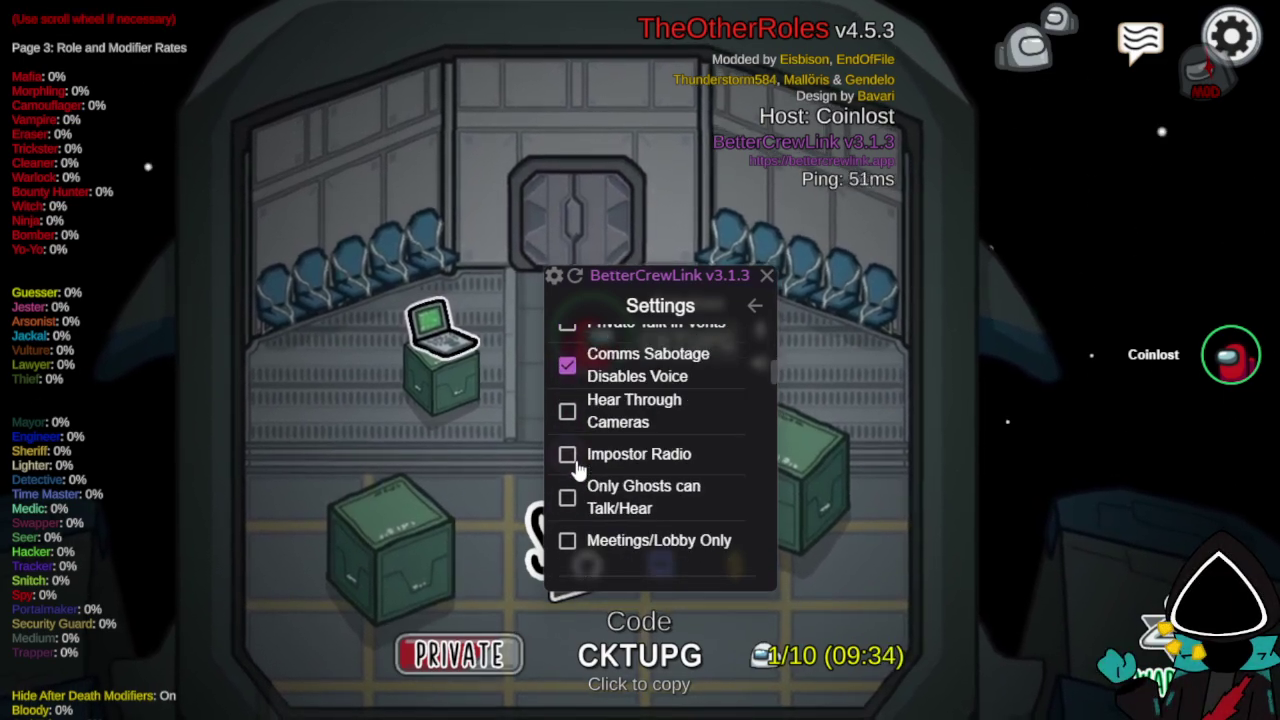
scroll(578, 468, down, 2)
scroll(578, 468, up, 5)
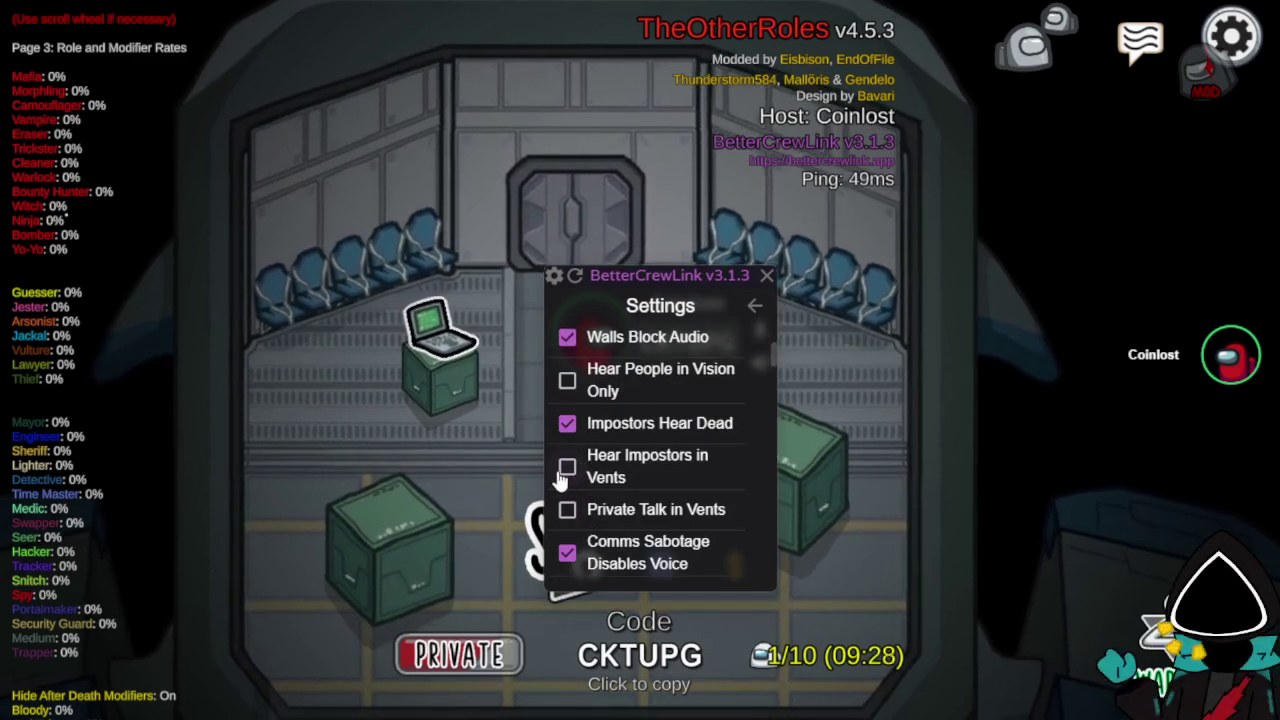
scroll(640, 468, down, 10)
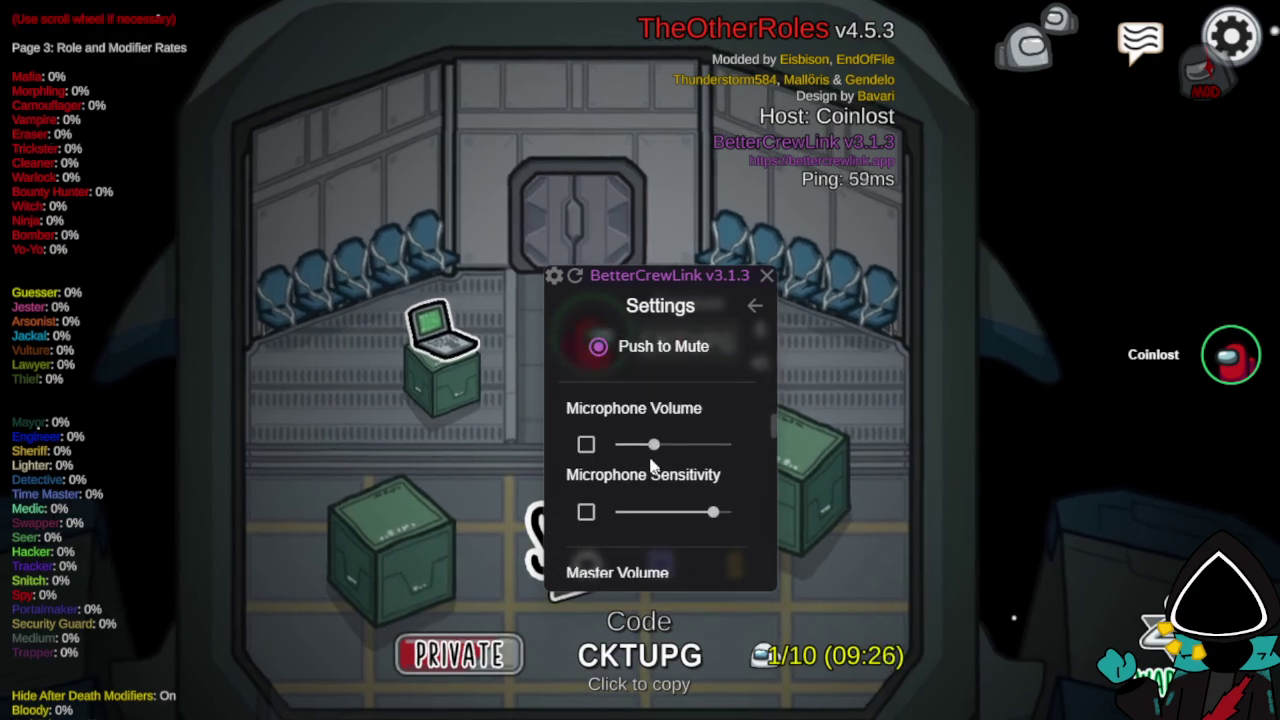
scroll(648, 466, up, 2)
scroll(655, 480, down, 6)
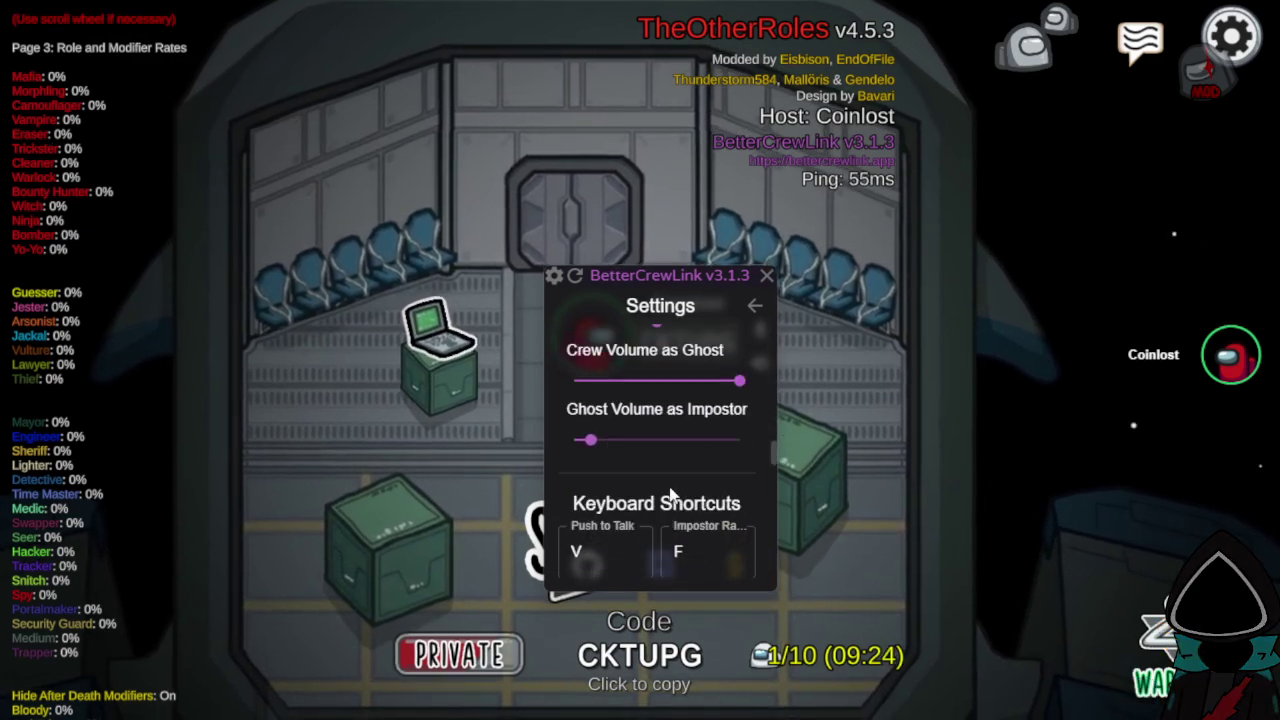
scroll(668, 545, down, 3)
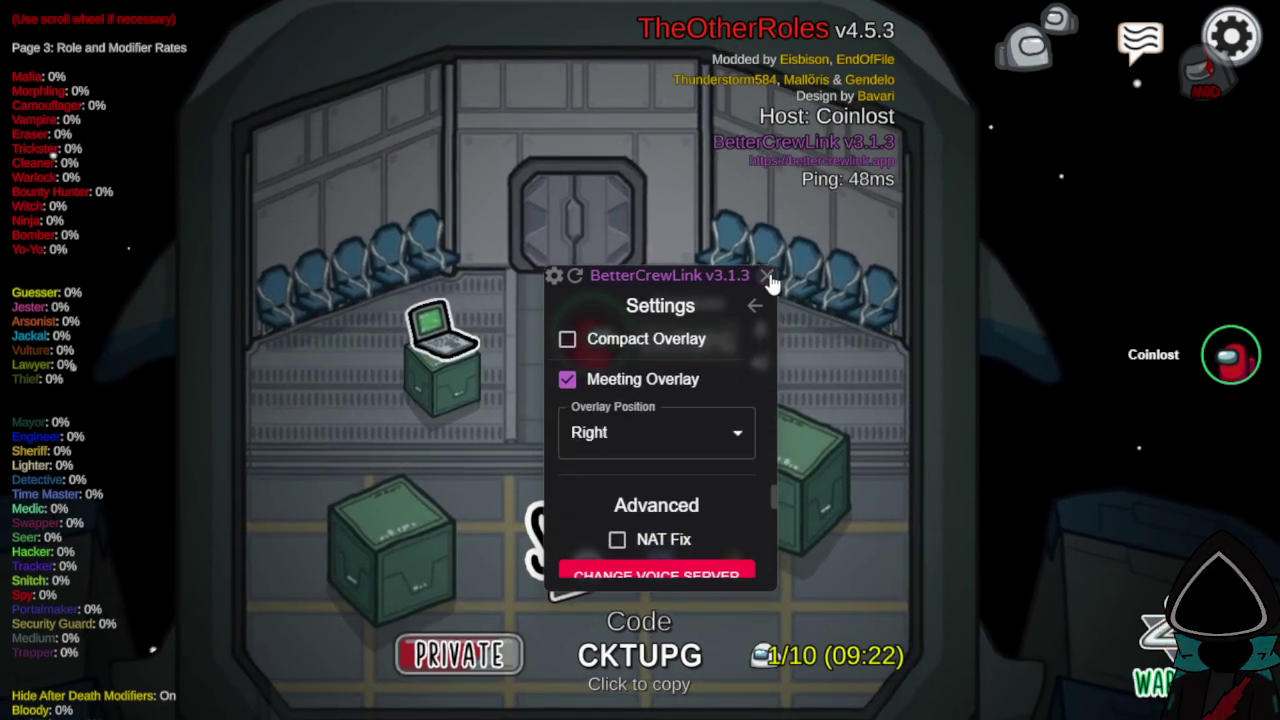
Leave the lobby from game Settings and go back to the main menu.
click(1245, 30)
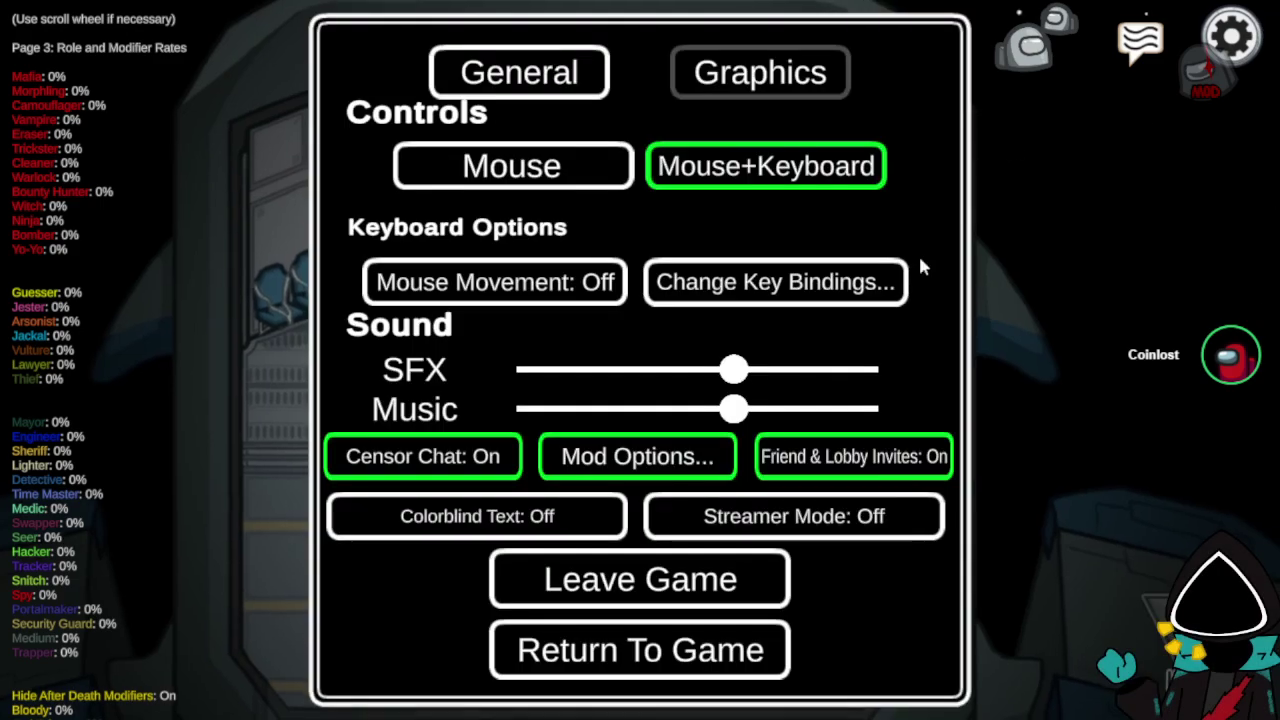
click(656, 566)
click(190, 652)
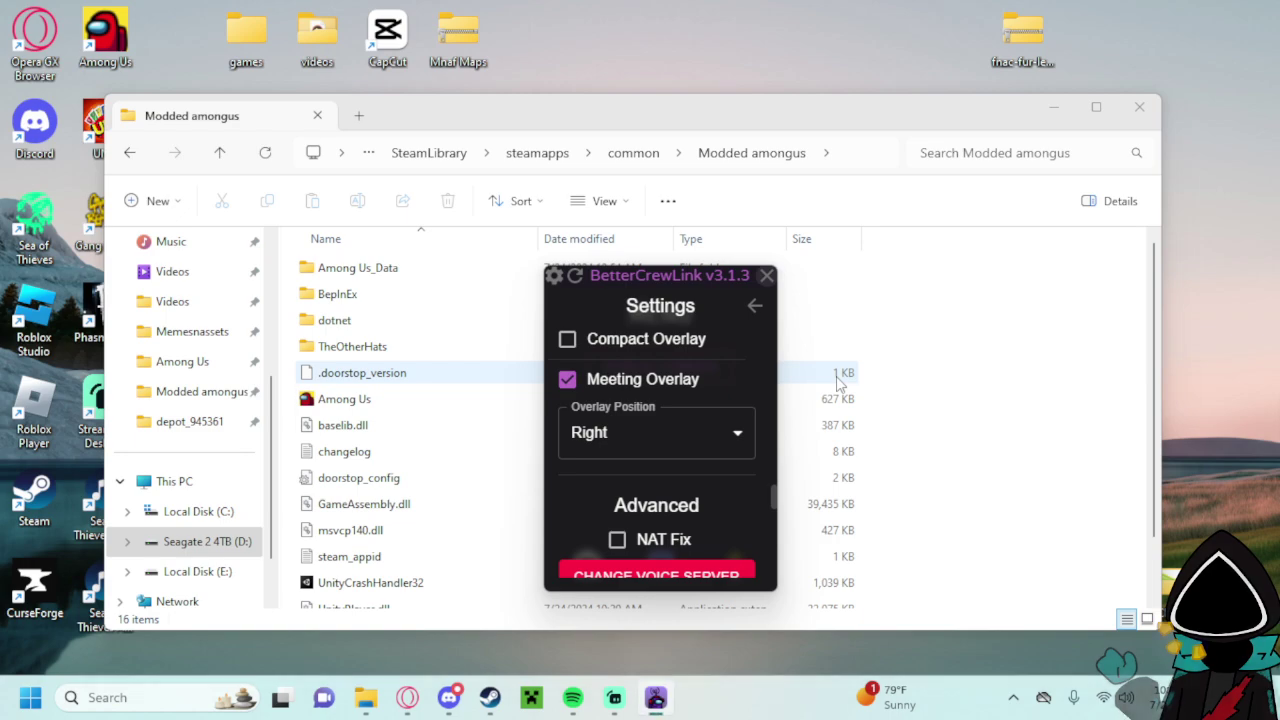
Scroll through the game files in the Modded amongus folder window.
click(945, 338)
scroll(823, 389, down, 1)
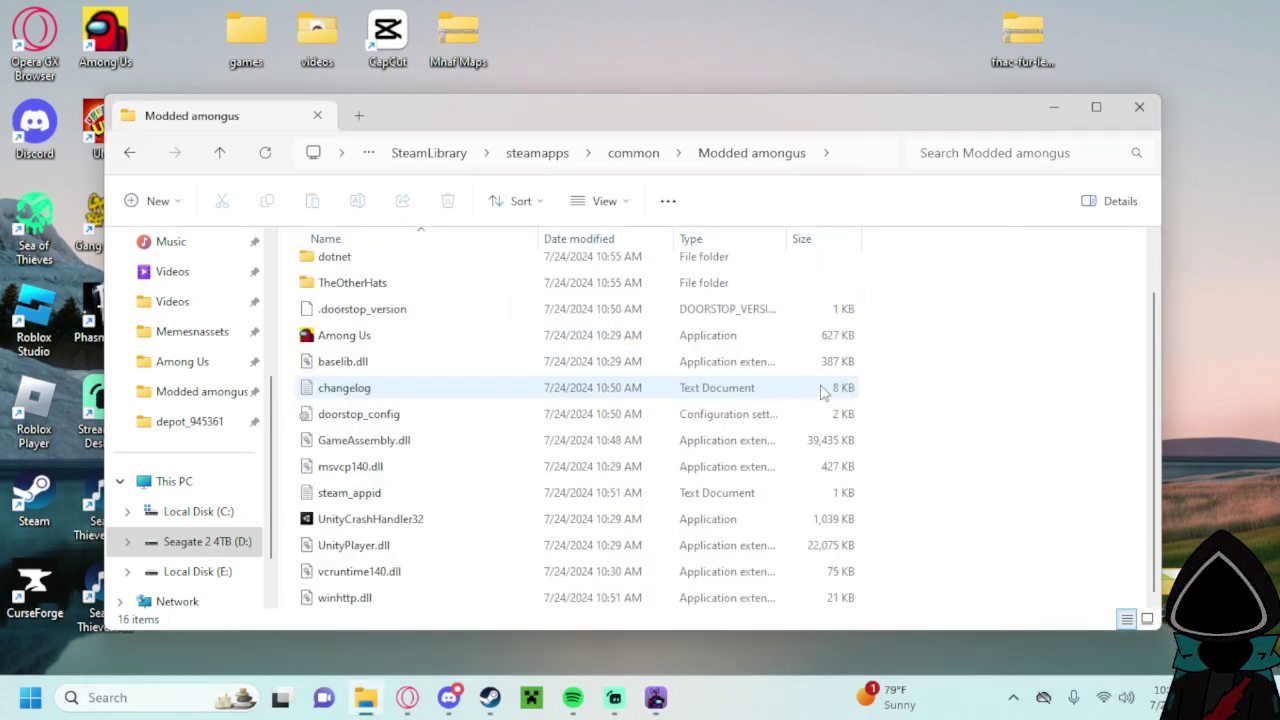
scroll(808, 403, up, 1)
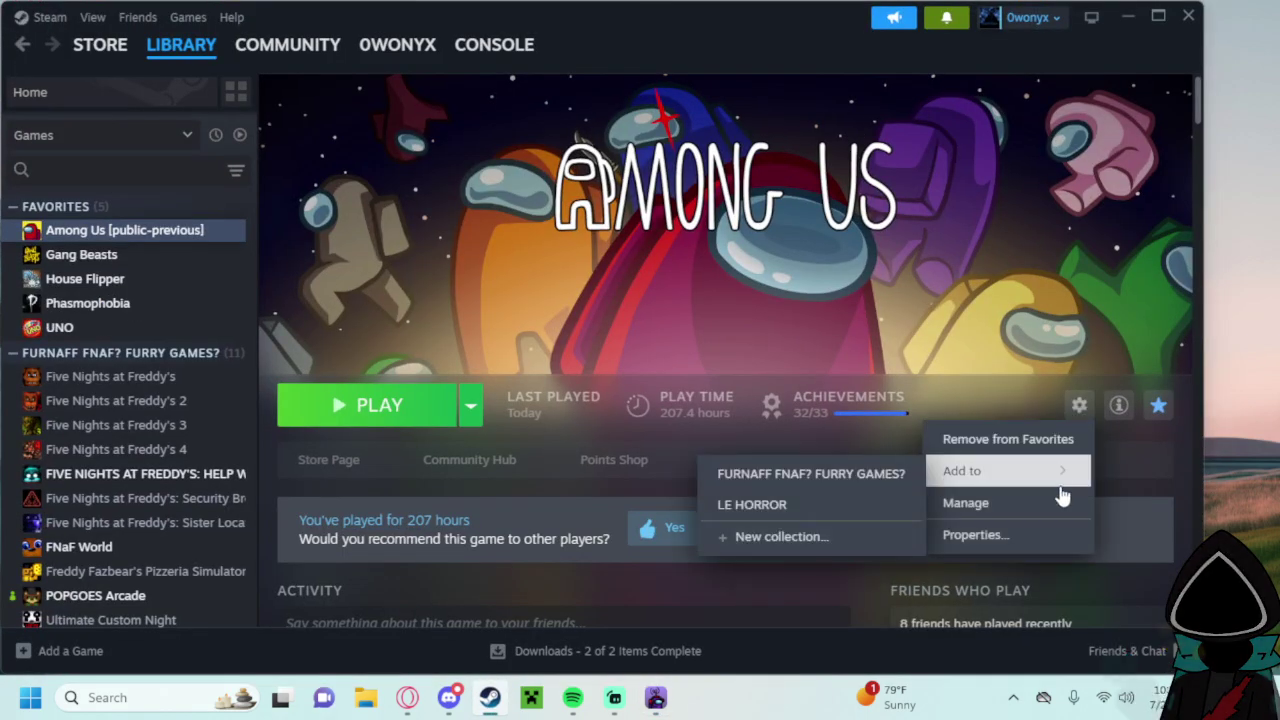
In Among Us Properties > Betas, switch participation to public-beta, then back to None.
click(985, 537)
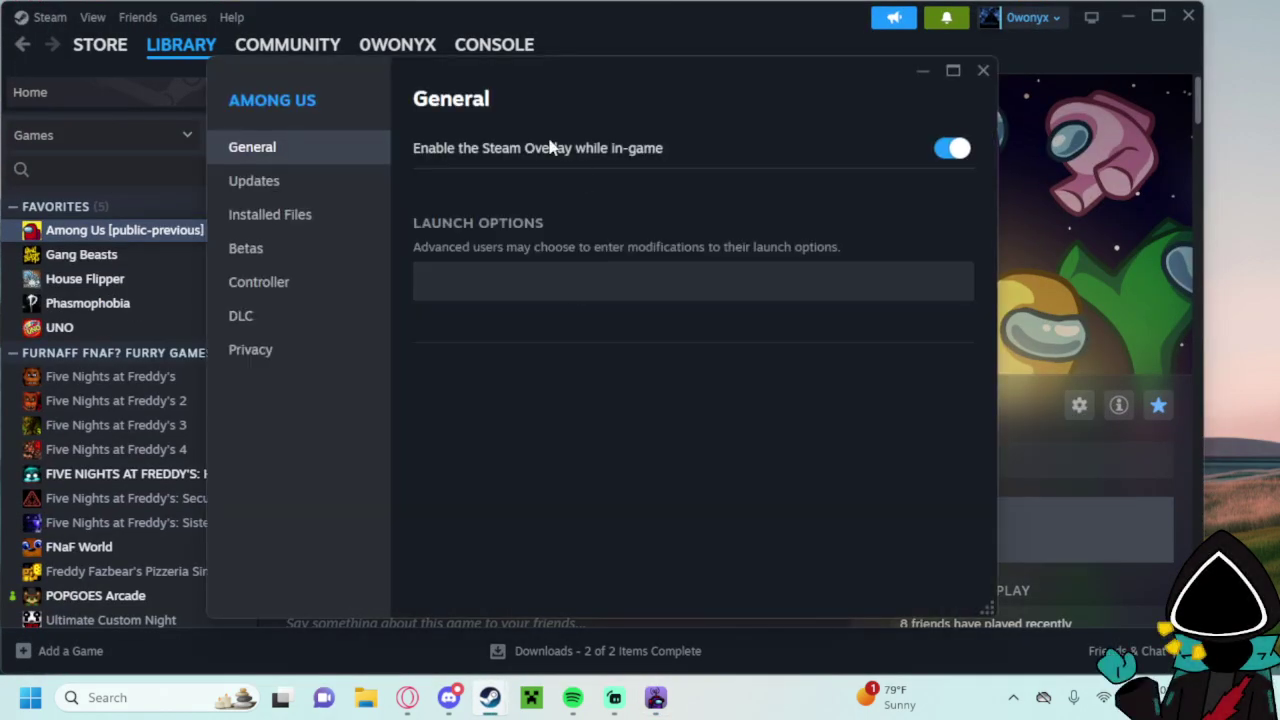
click(314, 183)
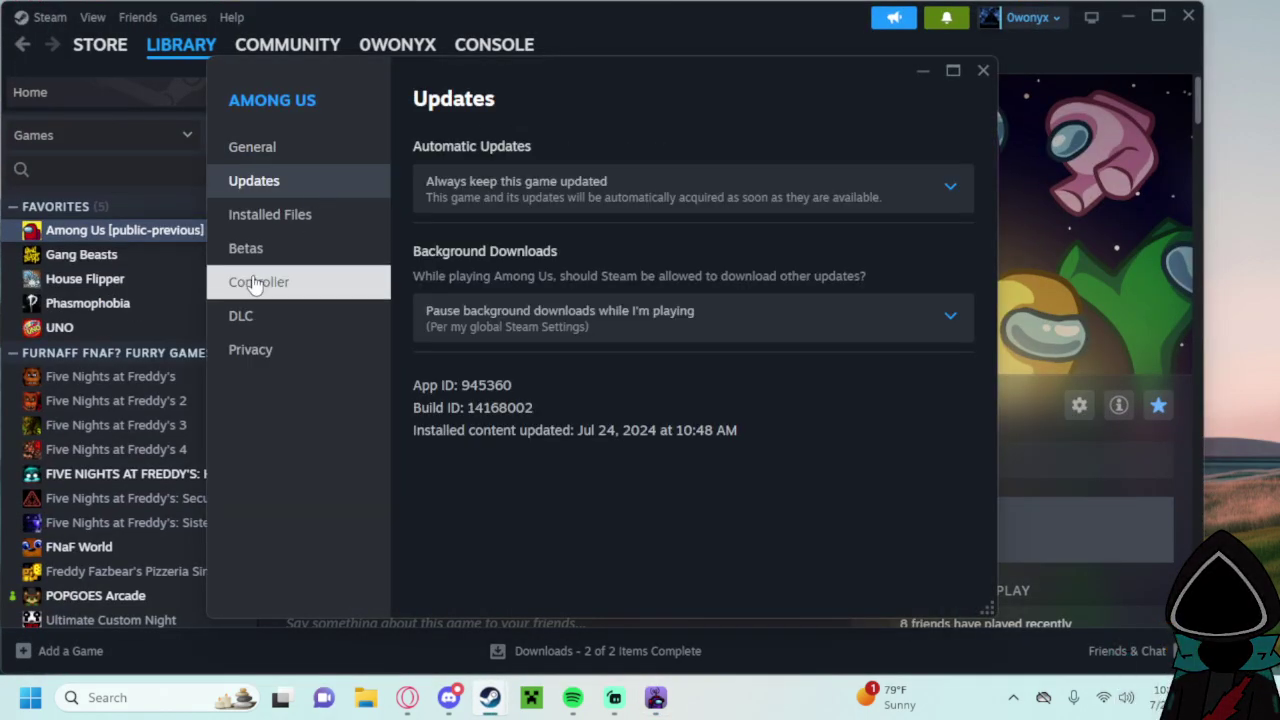
click(285, 250)
click(782, 153)
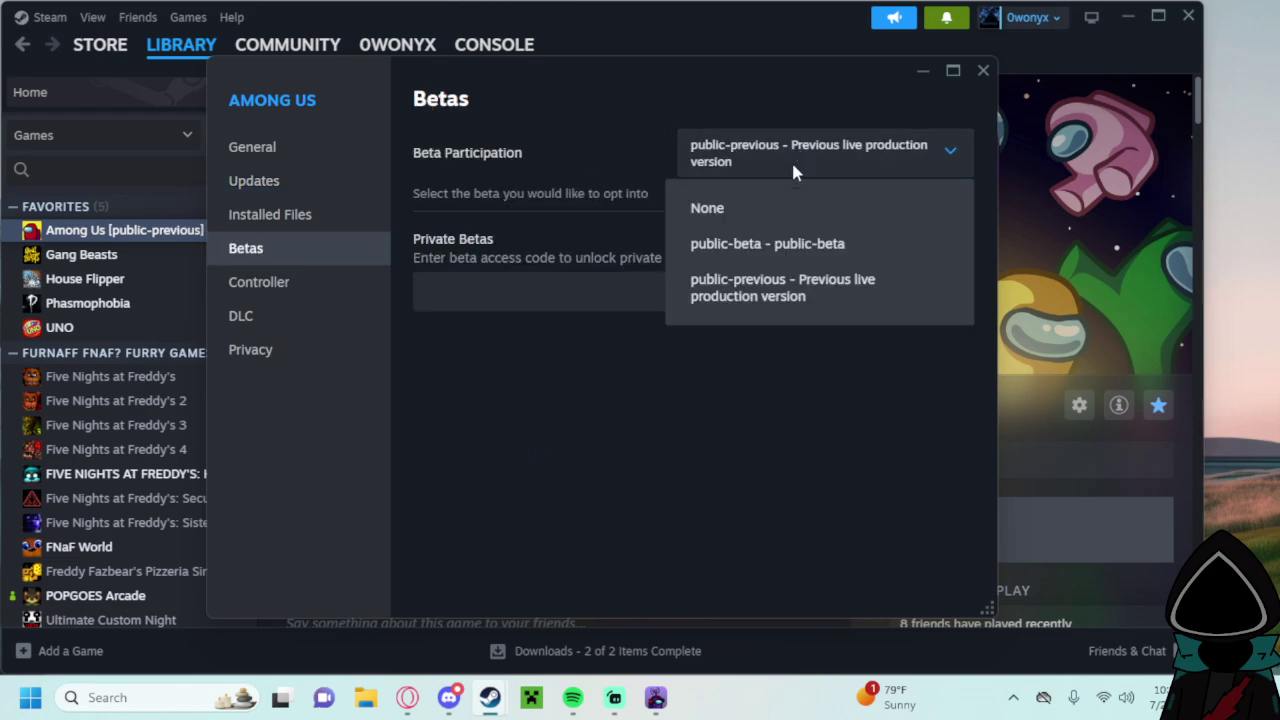
click(762, 250)
click(894, 149)
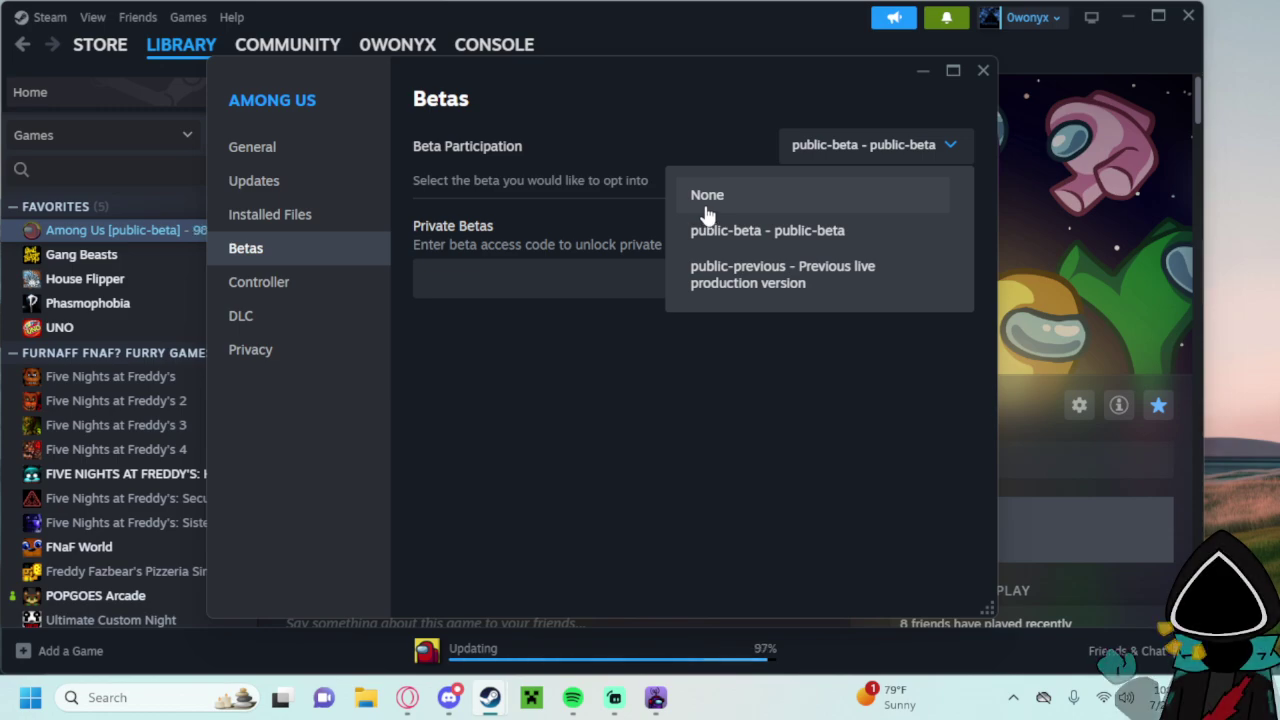
click(712, 203)
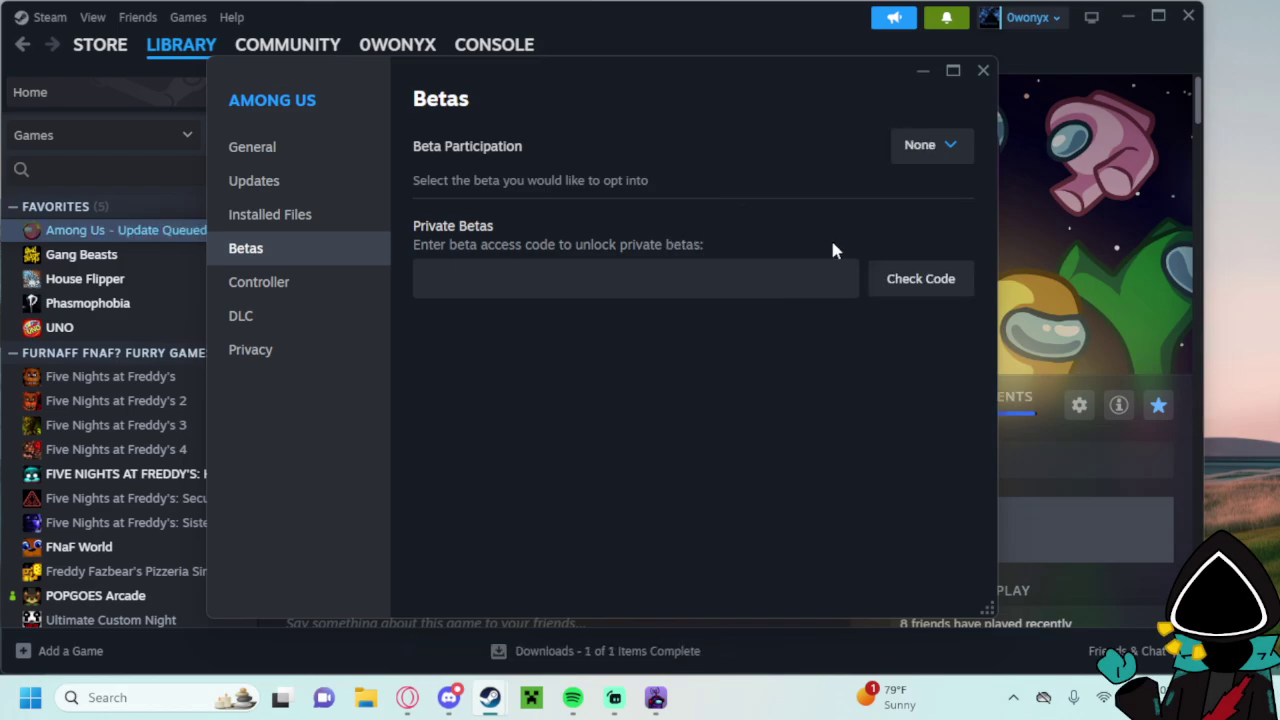
key(Escape)
Download the queued Among Us update until Play appears with 2 of 2 downloads complete.
scroll(526, 345, down, 8)
scroll(460, 240, up, 6)
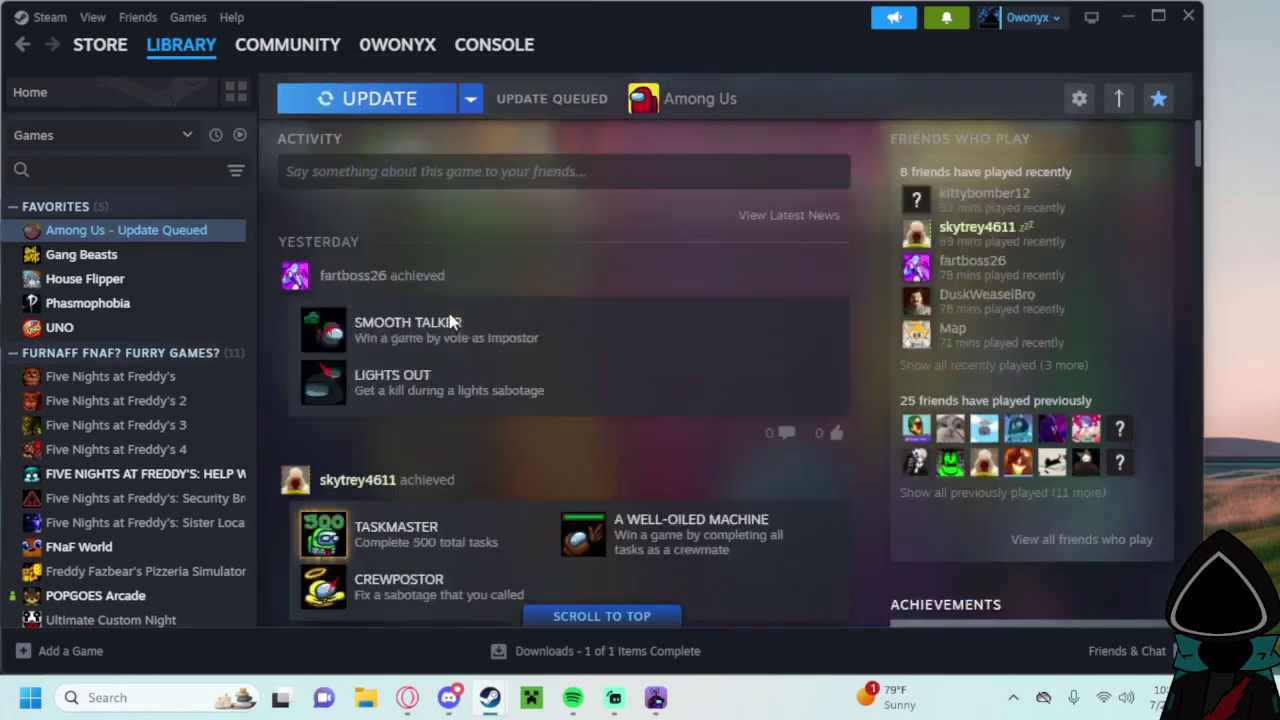
click(390, 128)
scroll(451, 445, up, 3)
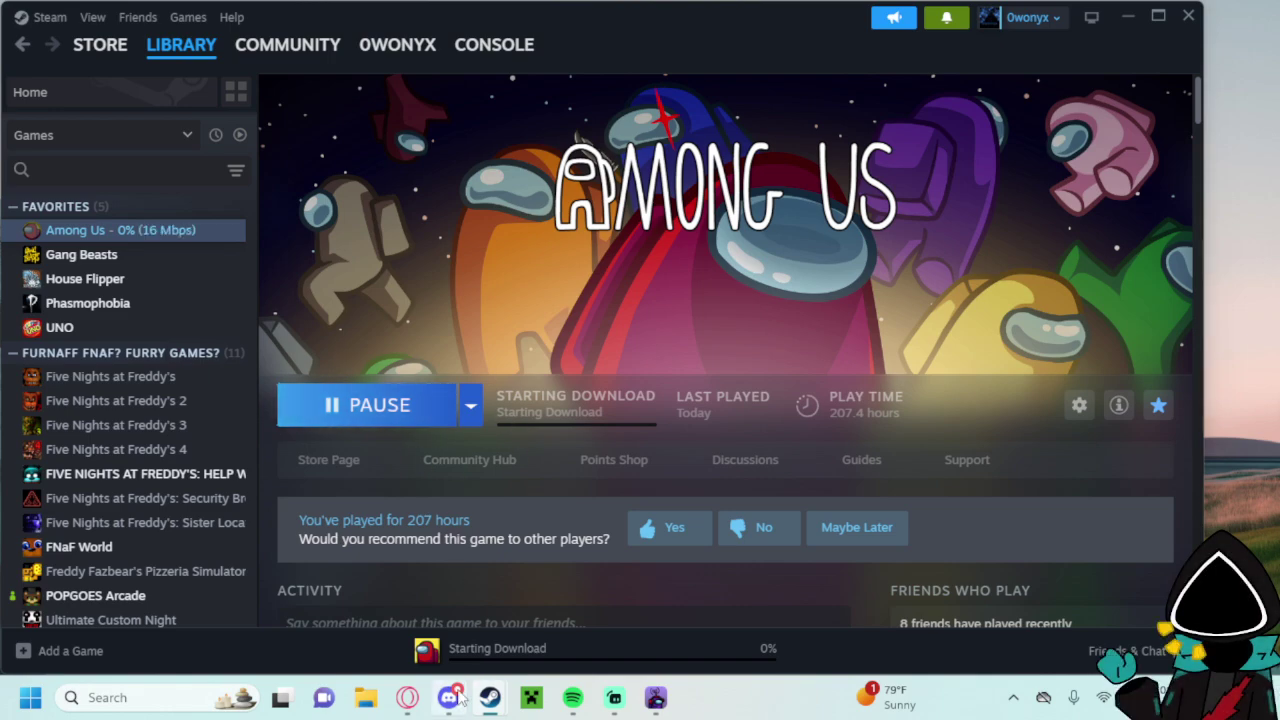
mouse_move(460, 700)
click(615, 698)
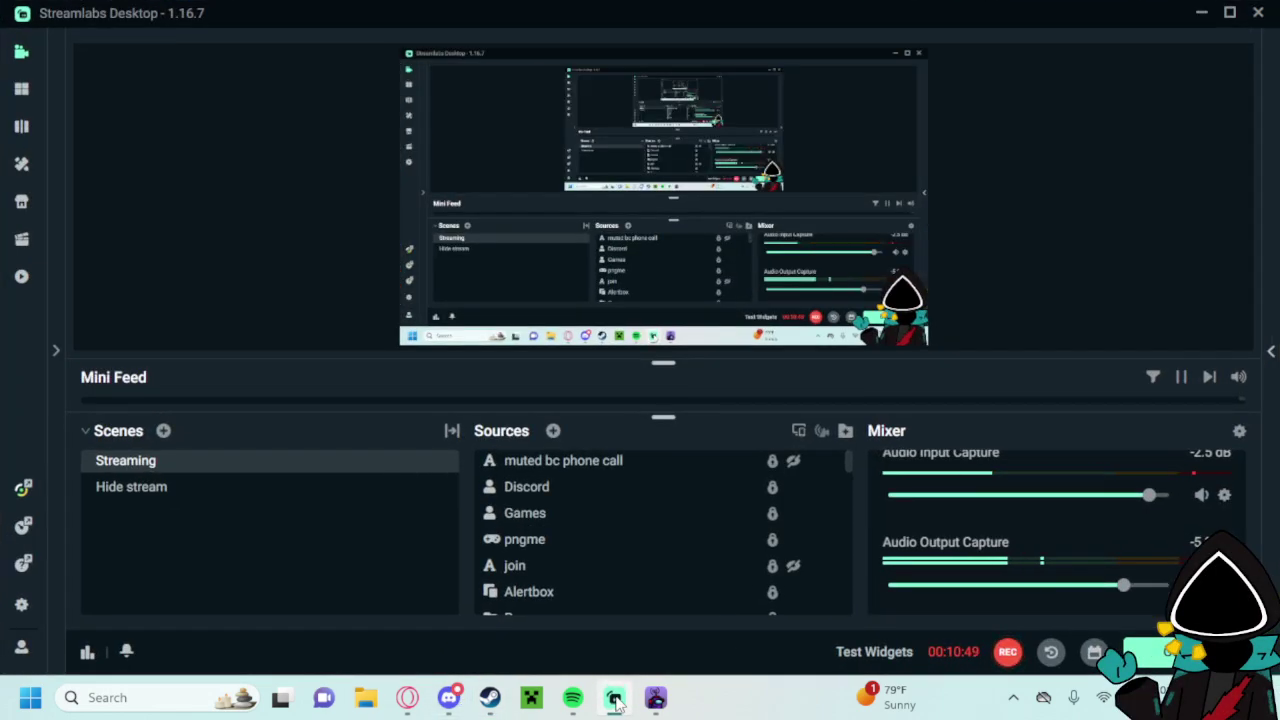
click(615, 698)
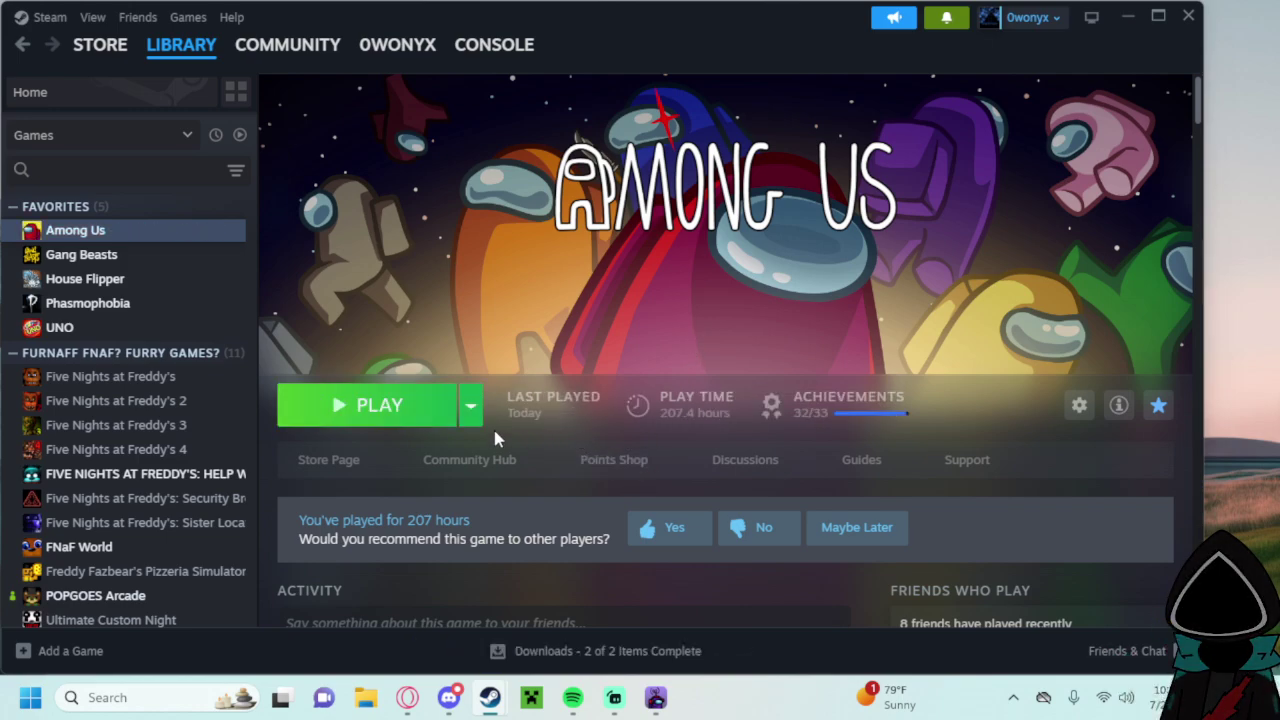
Launch the vanilla Among Us from its Steam library page.
click(417, 406)
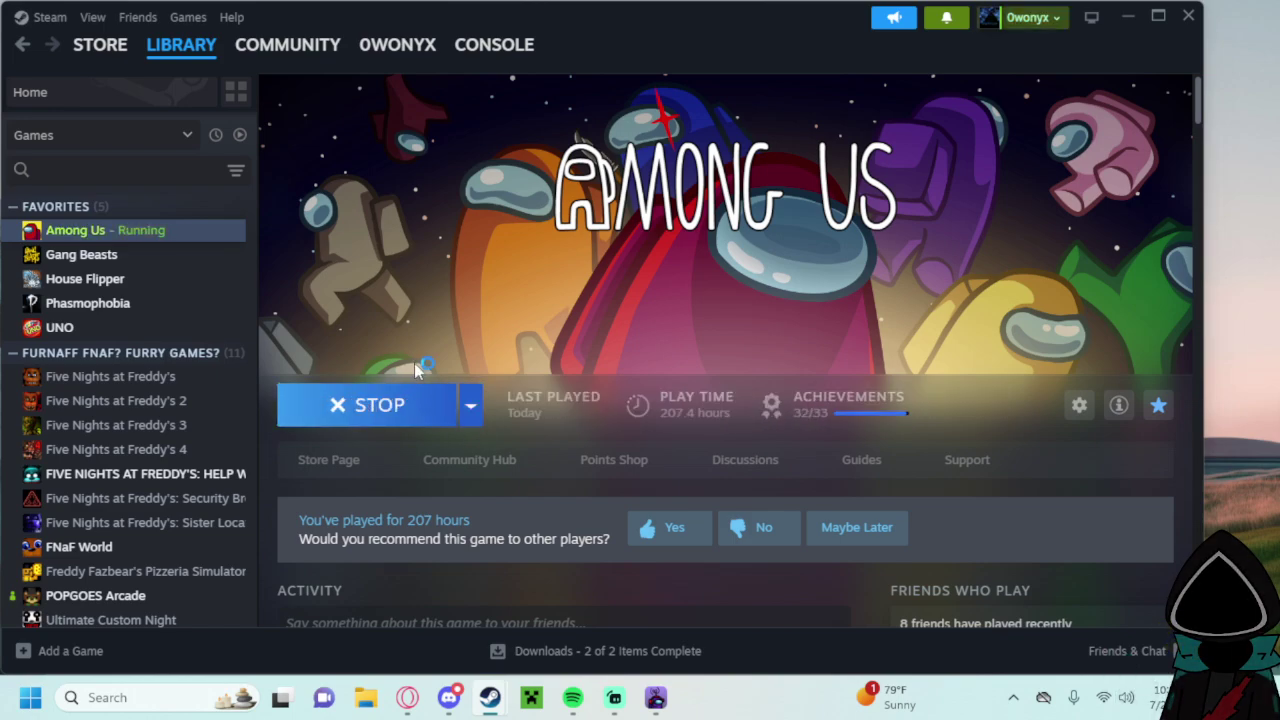
click(627, 711)
click(627, 711)
mouse_move(634, 710)
mouse_move(490, 697)
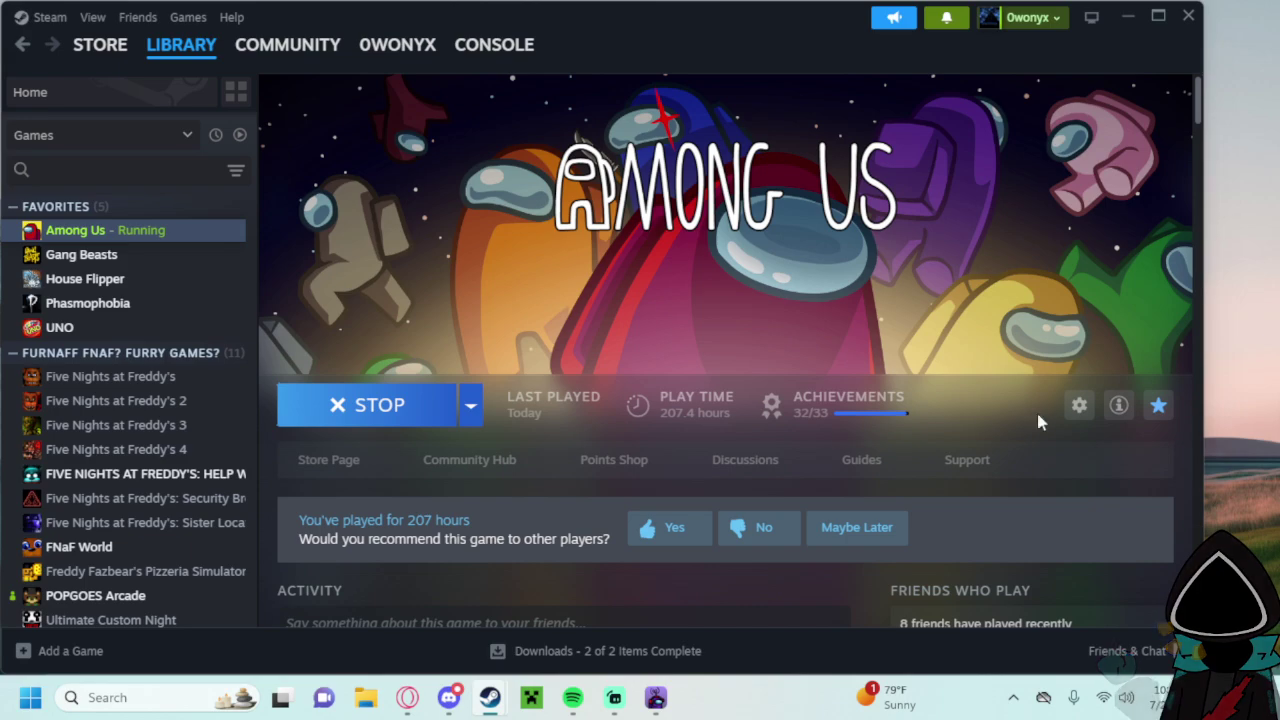
Confirm the beta setting is still None, then open Among Us's installed files folder.
click(1079, 405)
click(1026, 550)
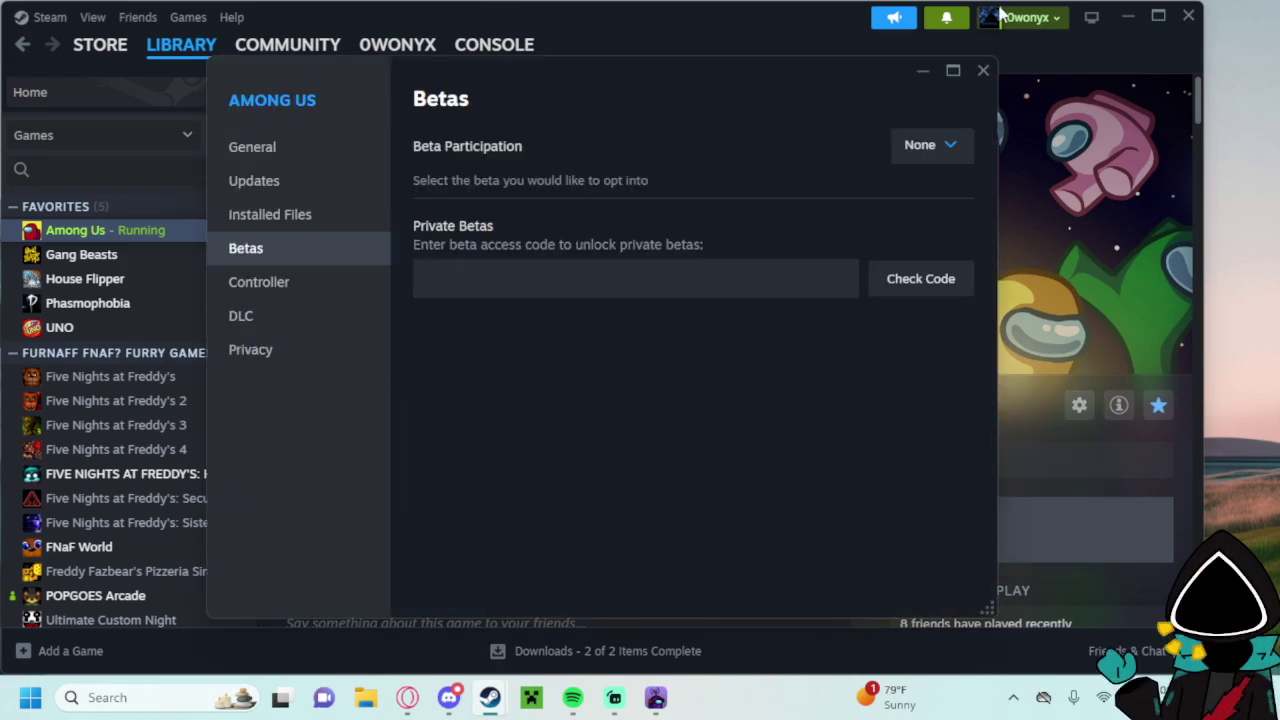
click(983, 70)
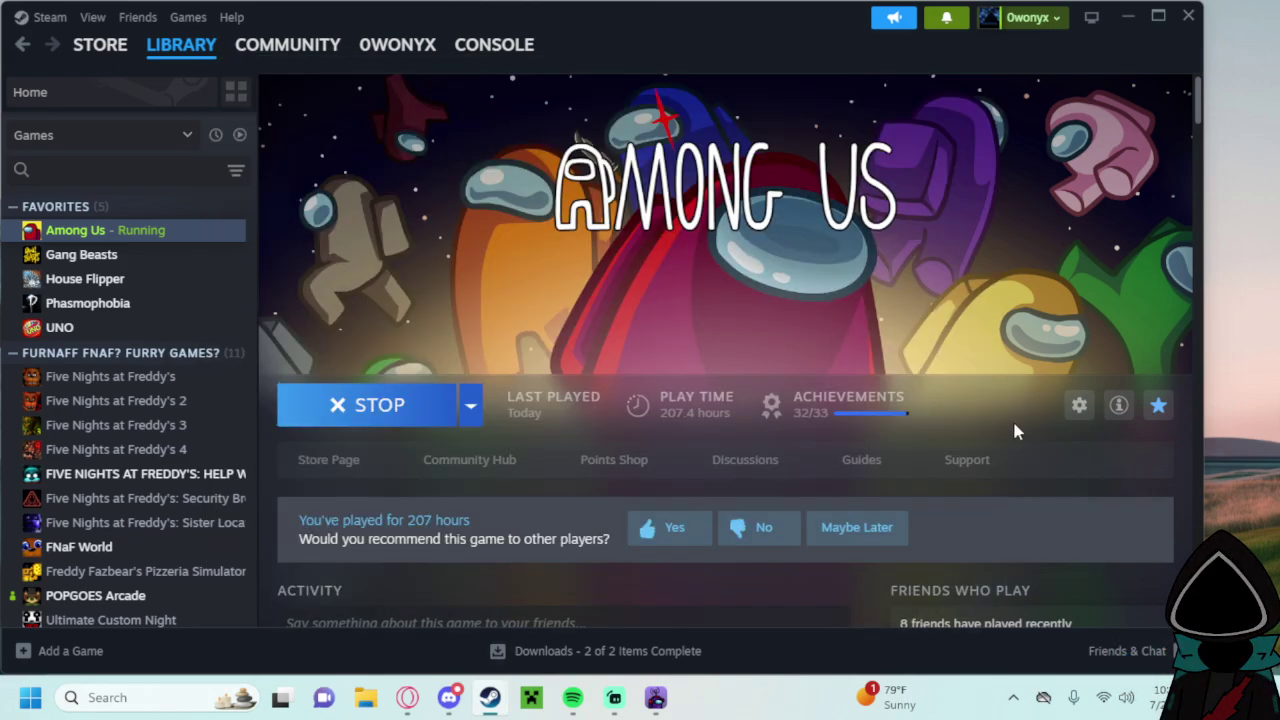
click(1079, 405)
mouse_move(1020, 488)
click(868, 538)
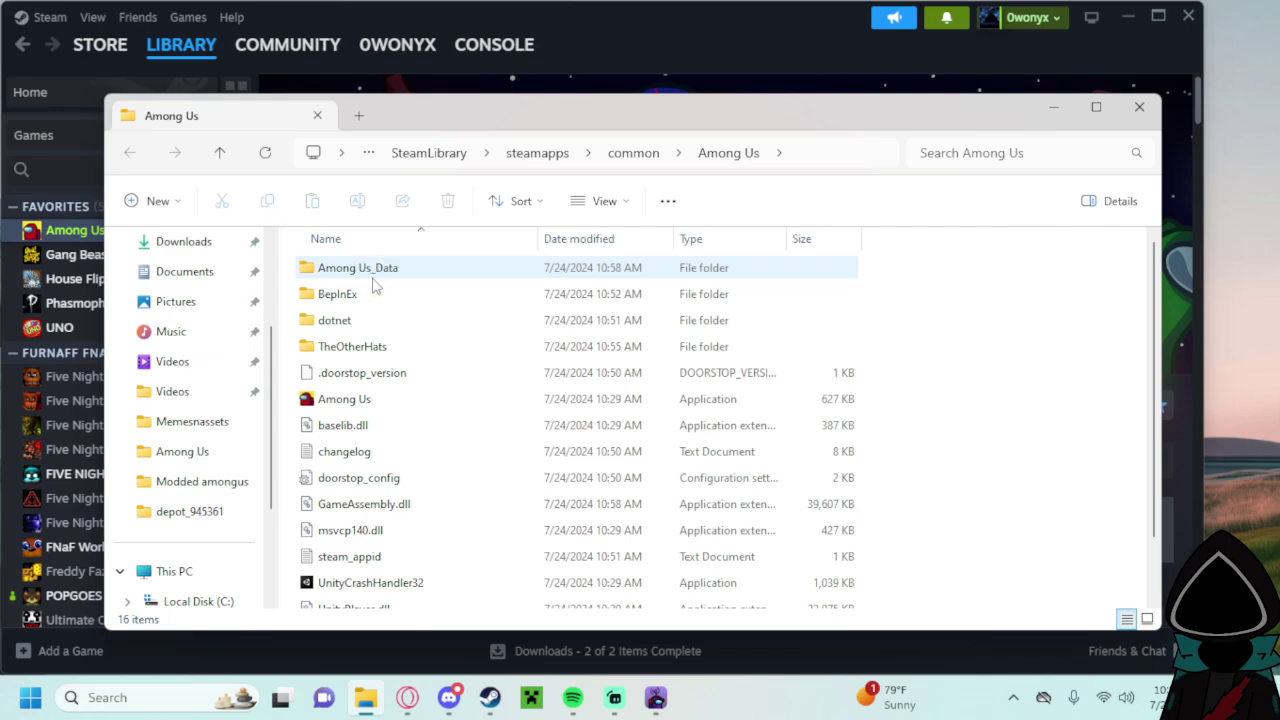
Select the folder's 16 items and check the Among Us folder's full path.
scroll(520, 400, down, 1)
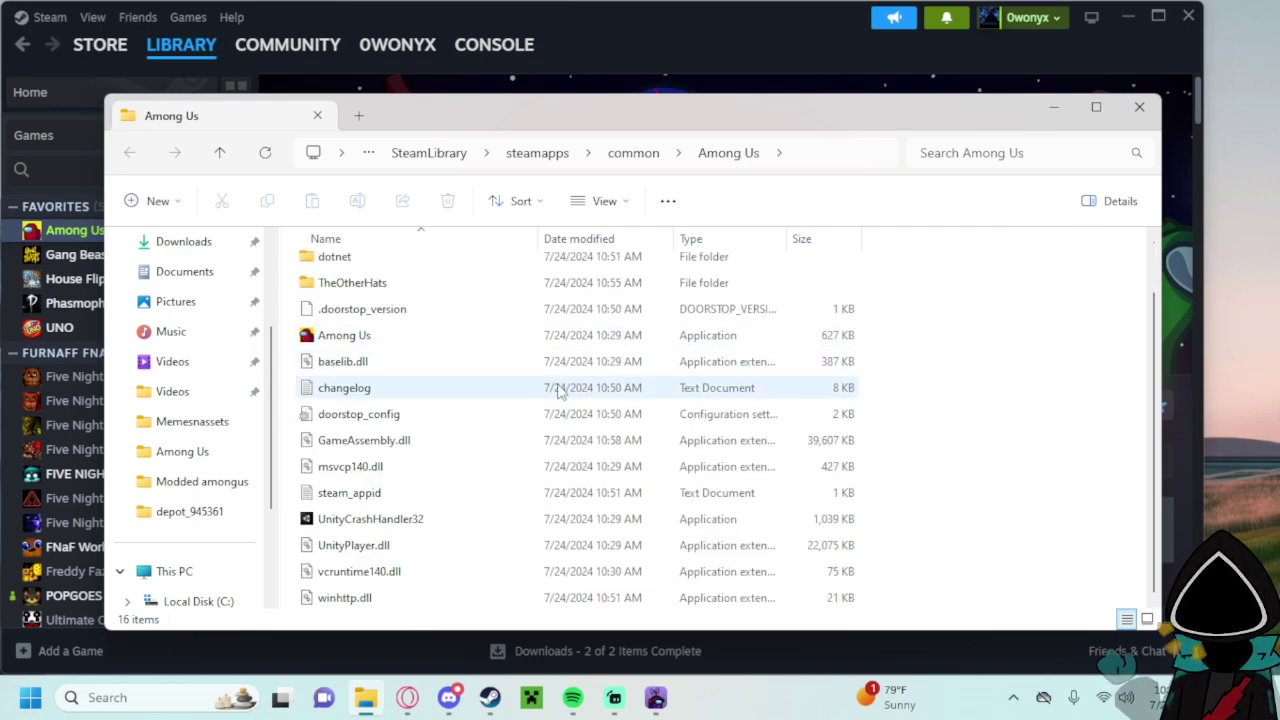
scroll(560, 365, up, 1)
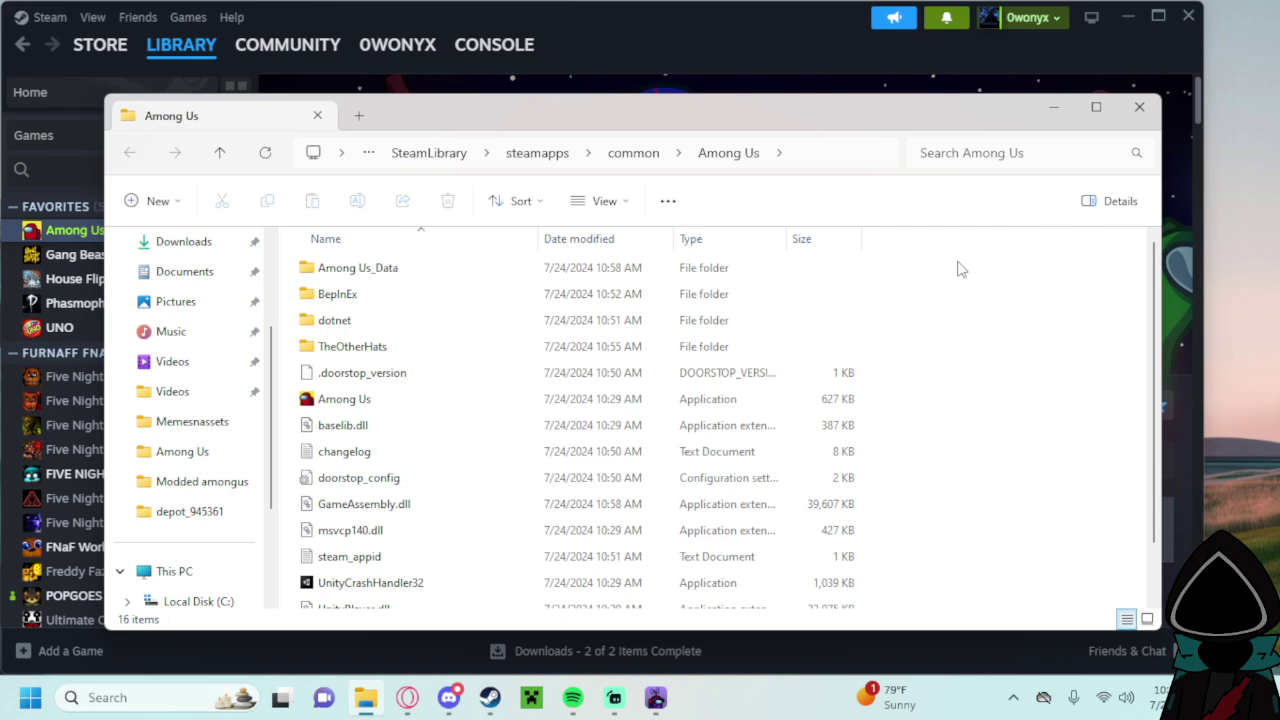
drag(957, 268, 977, 409)
scroll(977, 409, up, 1)
click(622, 141)
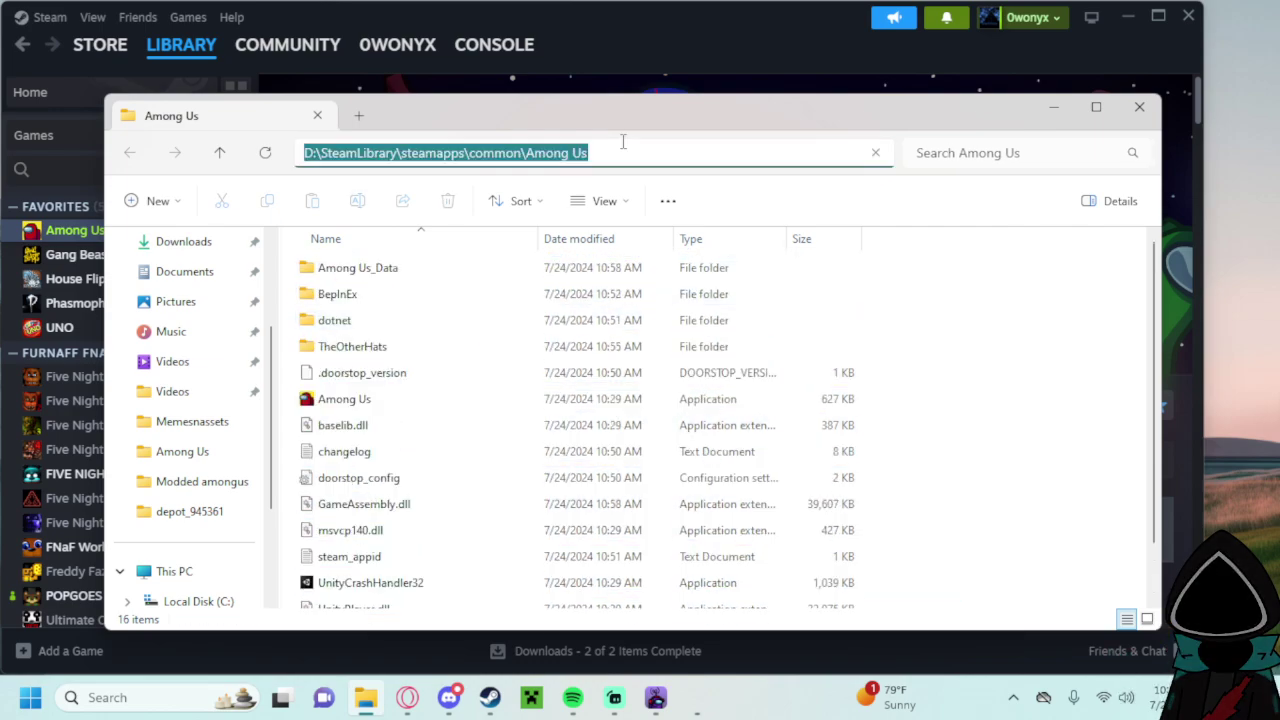
click(657, 153)
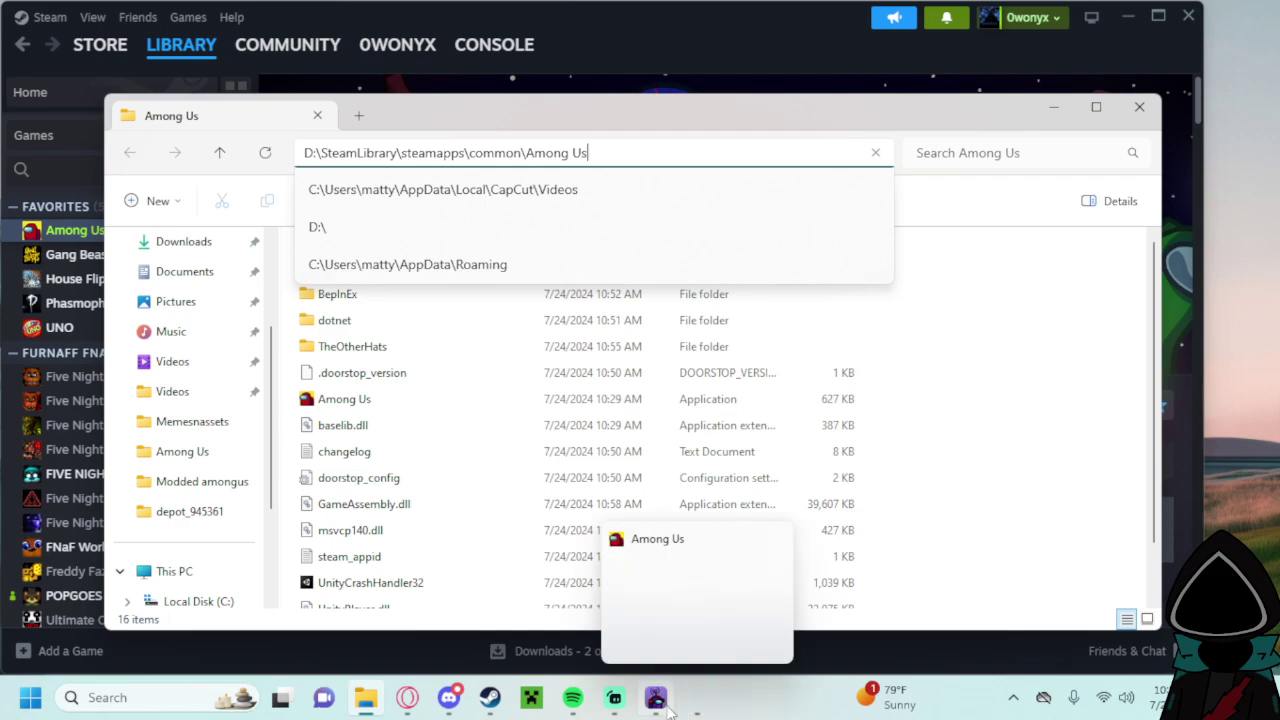
click(1024, 487)
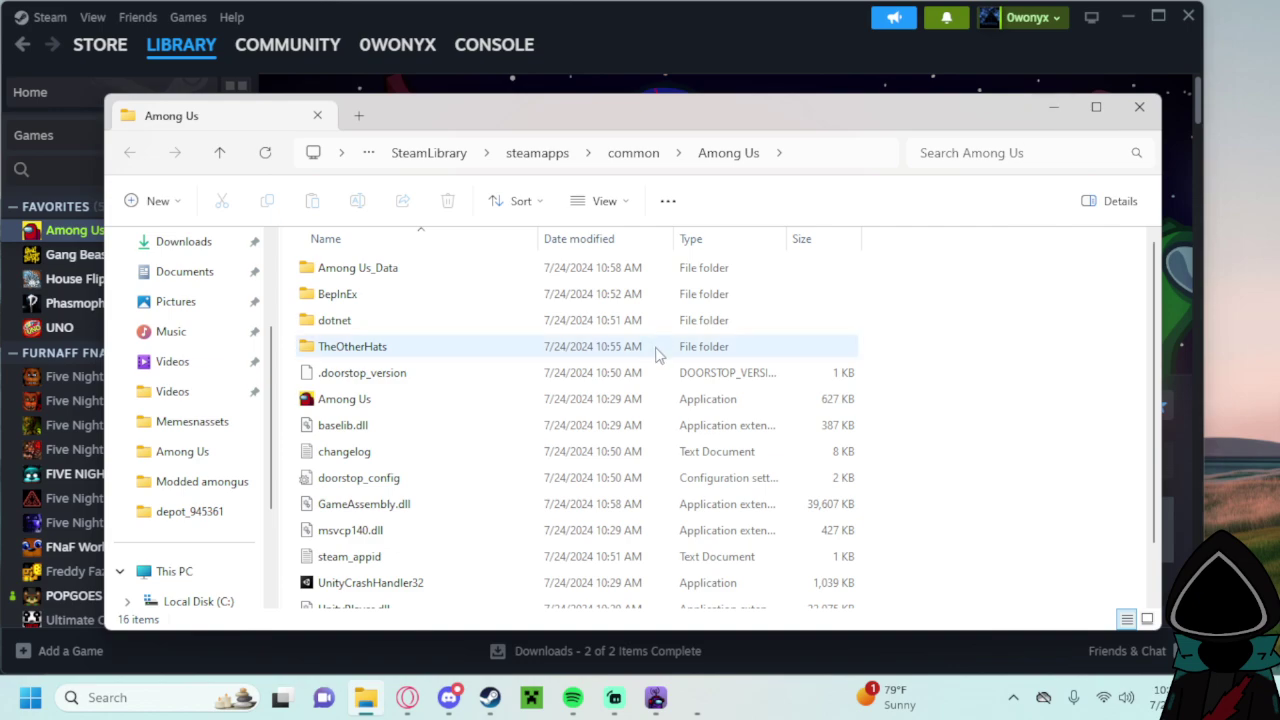
scroll(757, 515, down, 1)
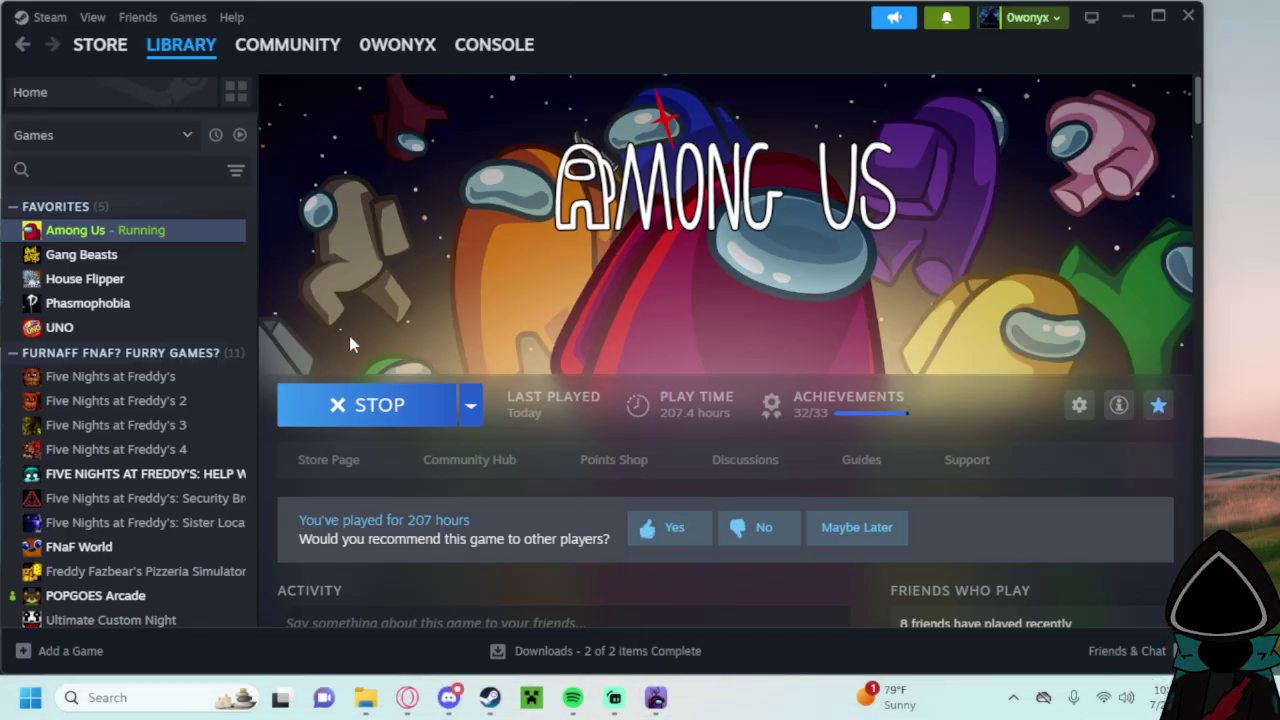
Close the running Among Us game, then select all 16 items and delete them.
click(365, 697)
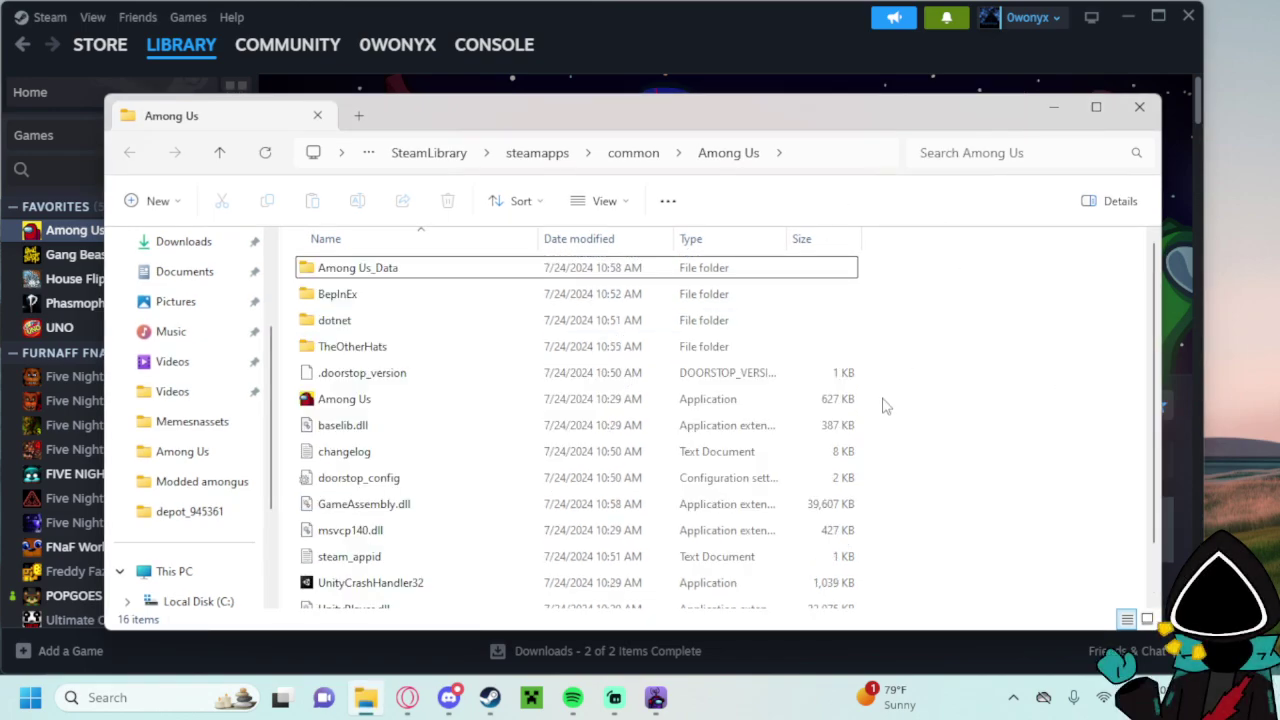
drag(905, 280, 914, 323)
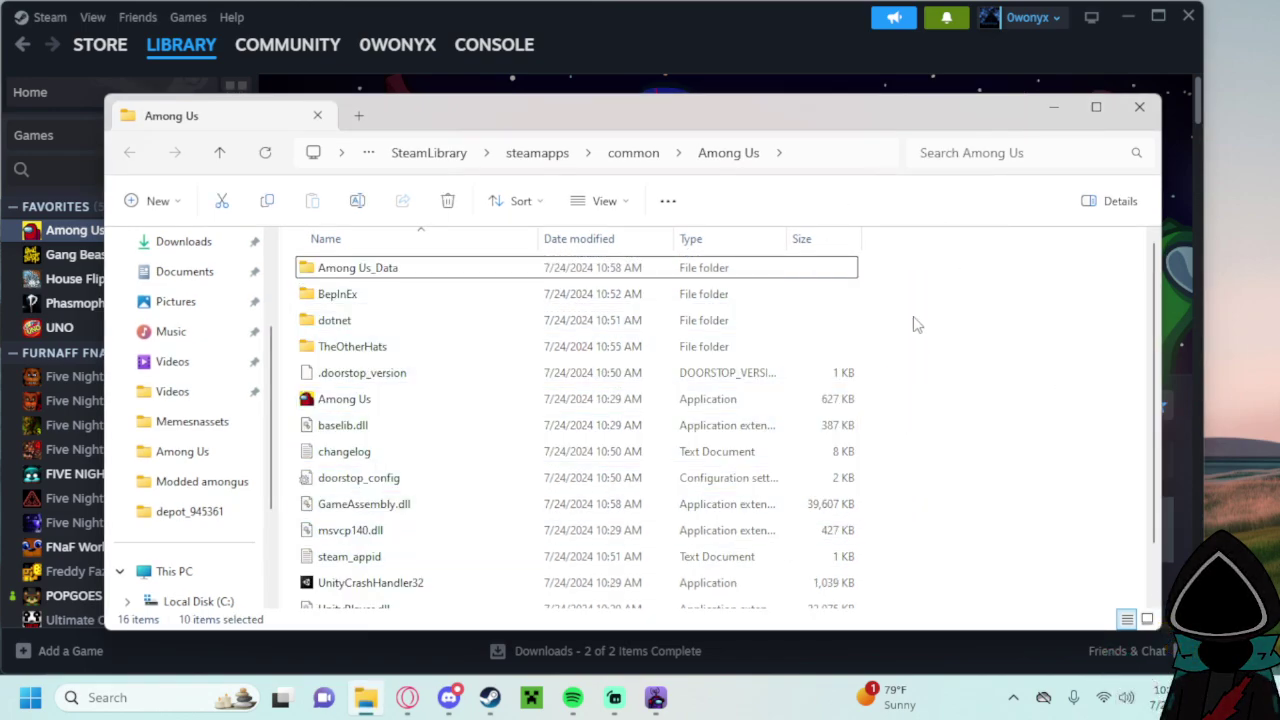
drag(898, 260, 549, 688)
click(534, 563)
right_click(537, 598)
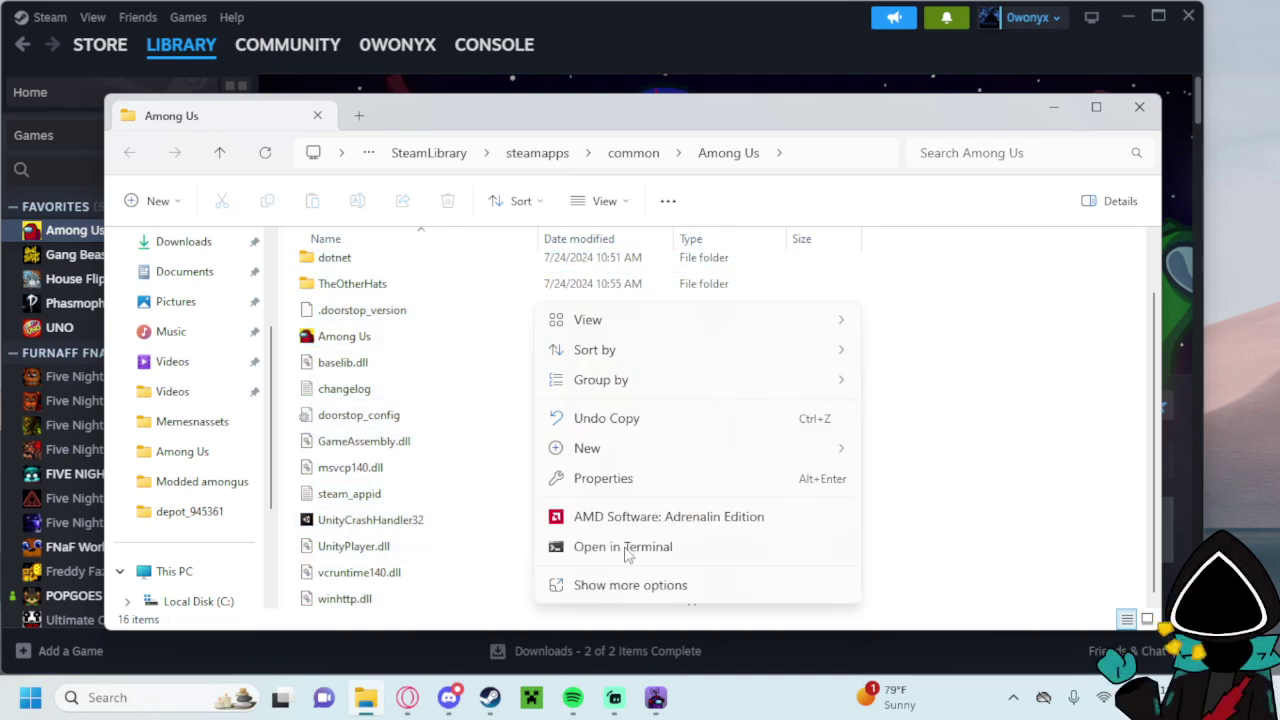
click(914, 493)
drag(914, 596, 524, 352)
right_click(524, 352)
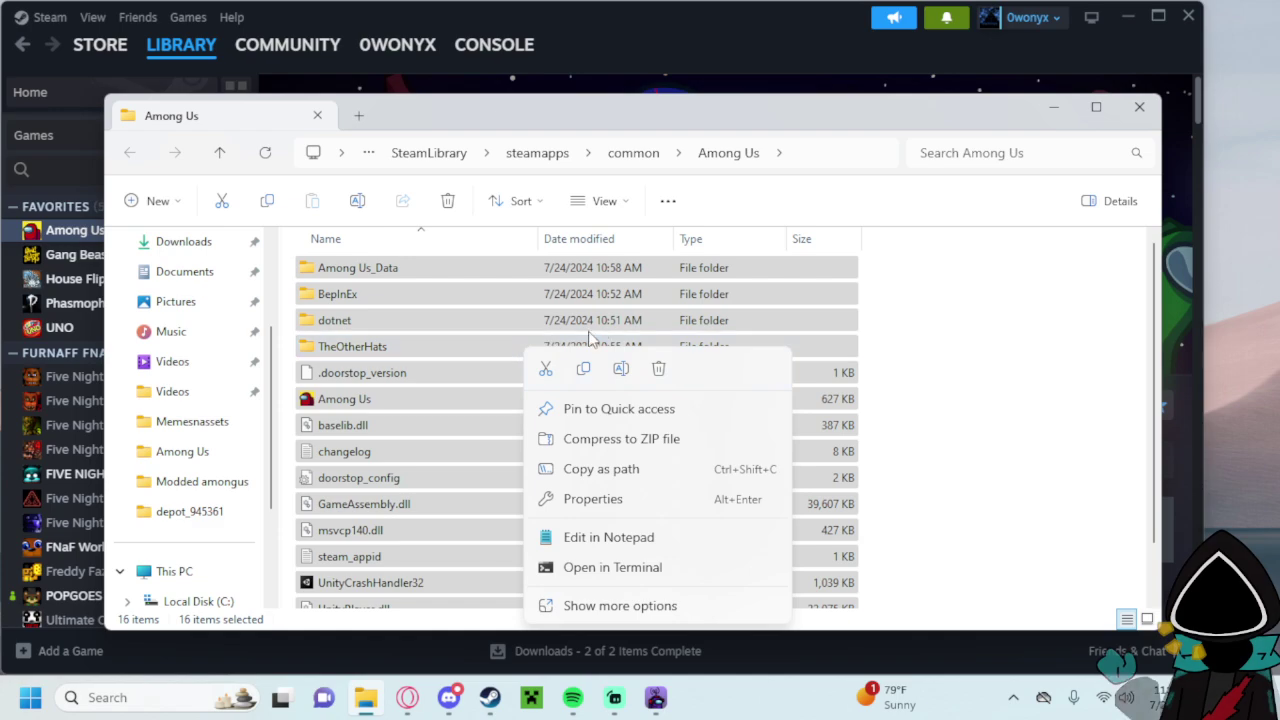
click(656, 382)
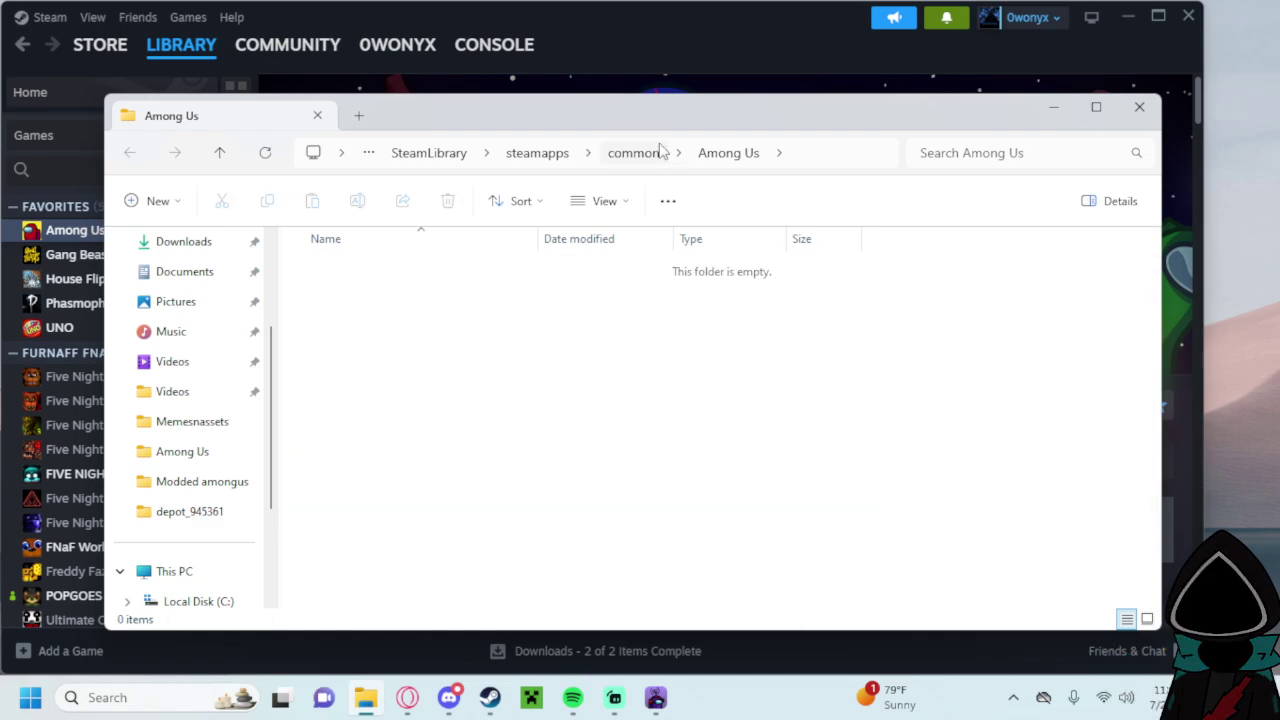
Close the empty folder, try launching Among Us, and dismiss the missing executable error.
key(alt+F4)
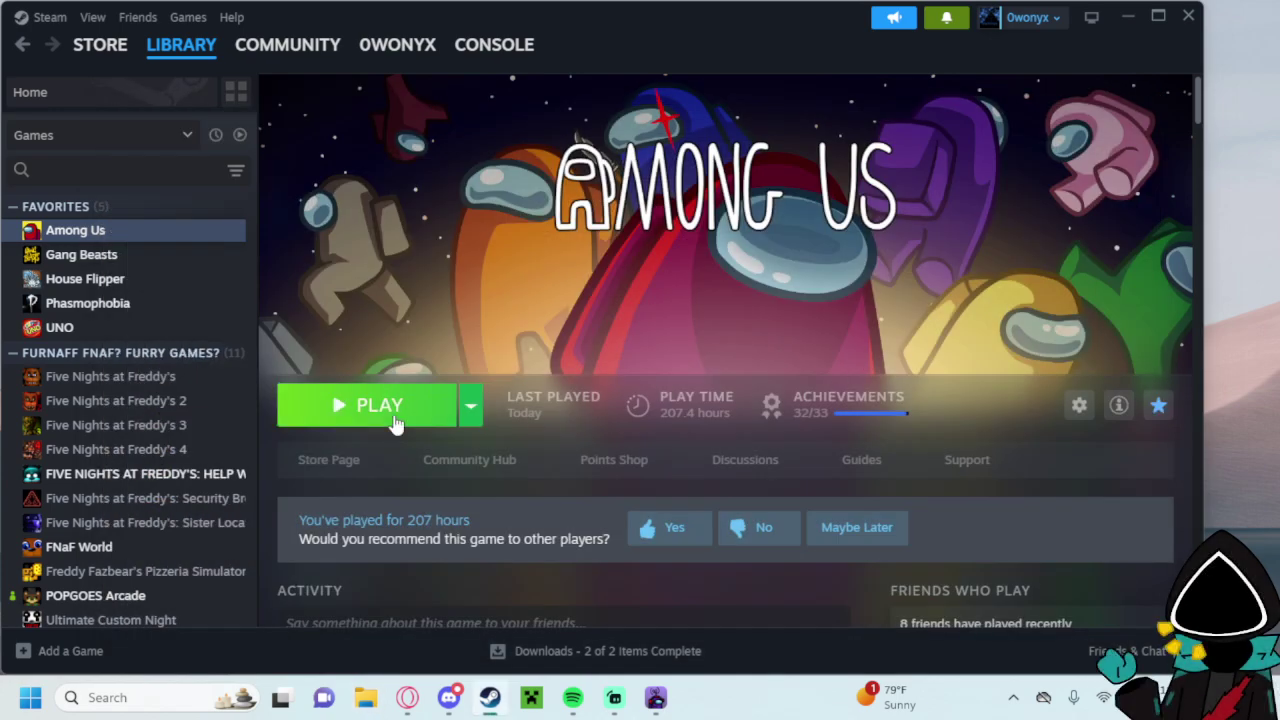
click(395, 424)
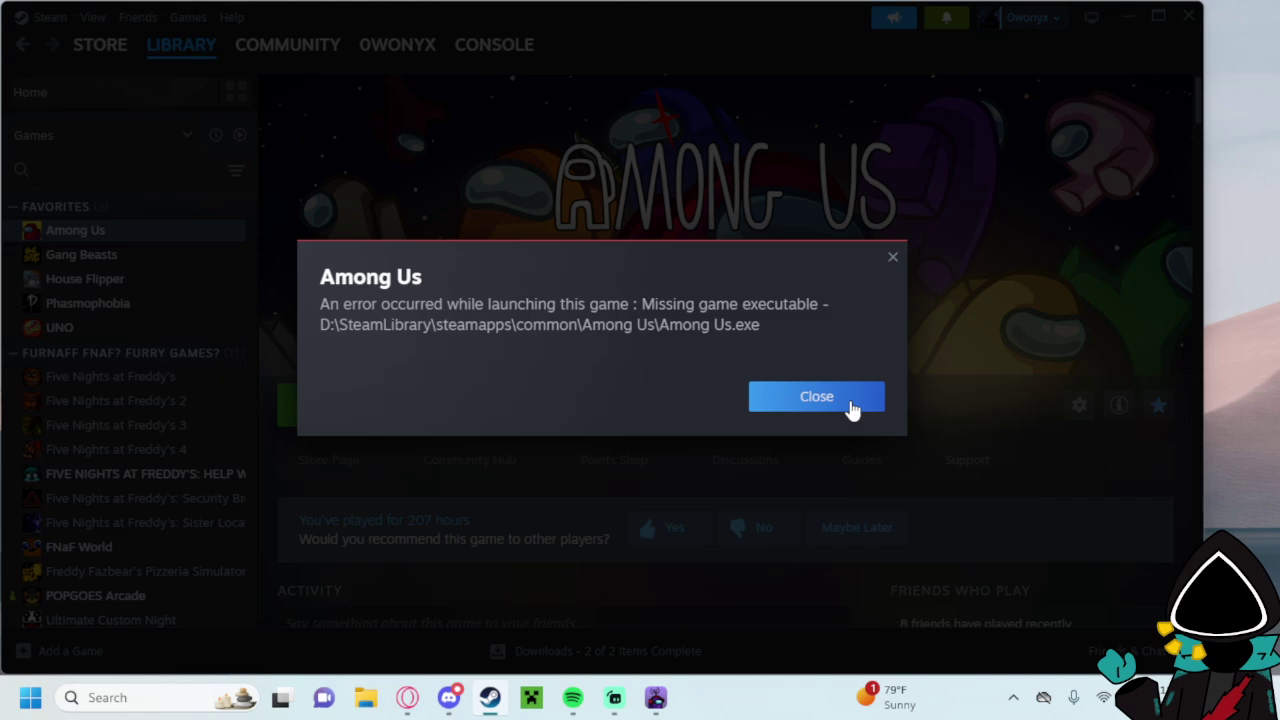
click(816, 397)
Verify integrity of the Among Us game files so Steam reacquires the 94 missing files.
click(1079, 405)
mouse_move(963, 503)
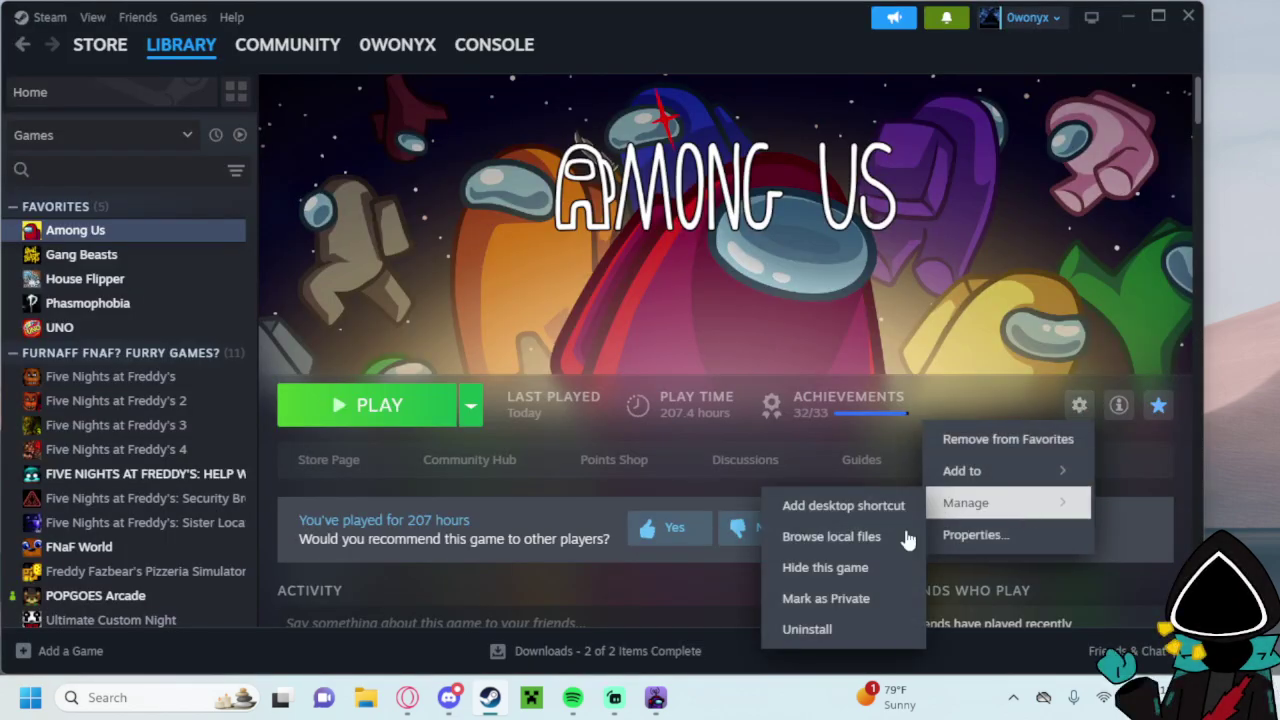
click(955, 535)
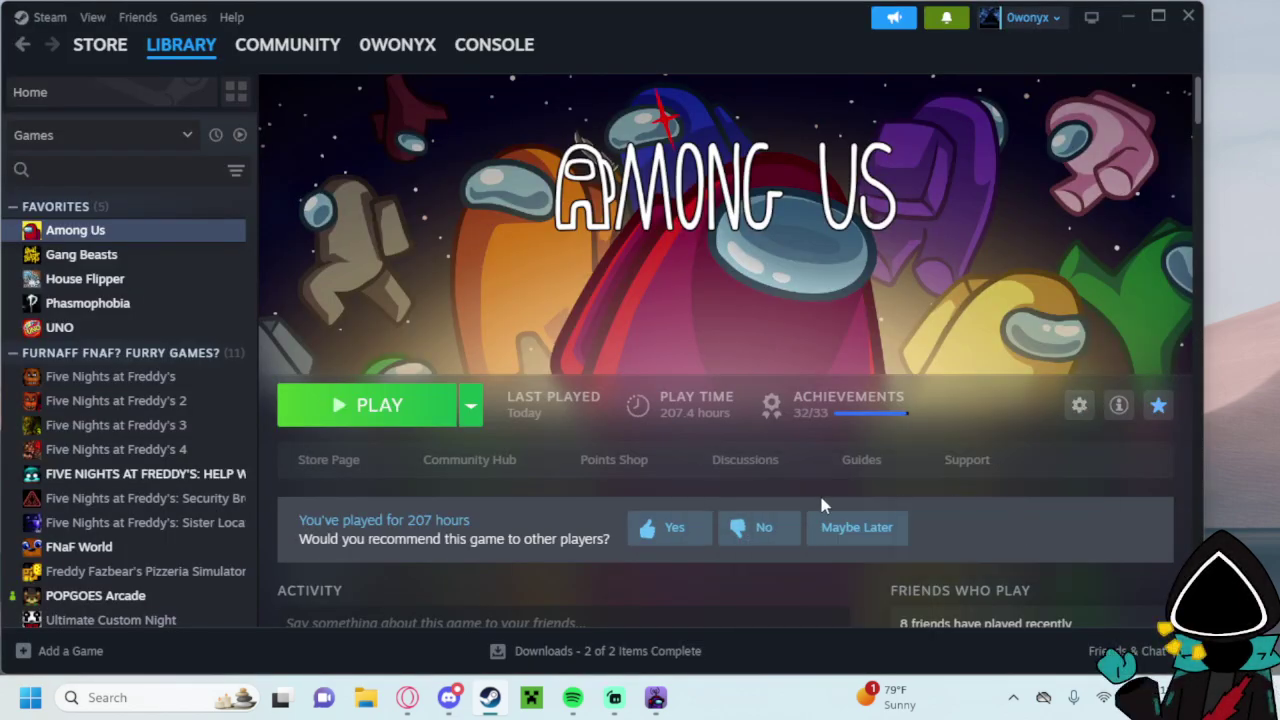
click(305, 218)
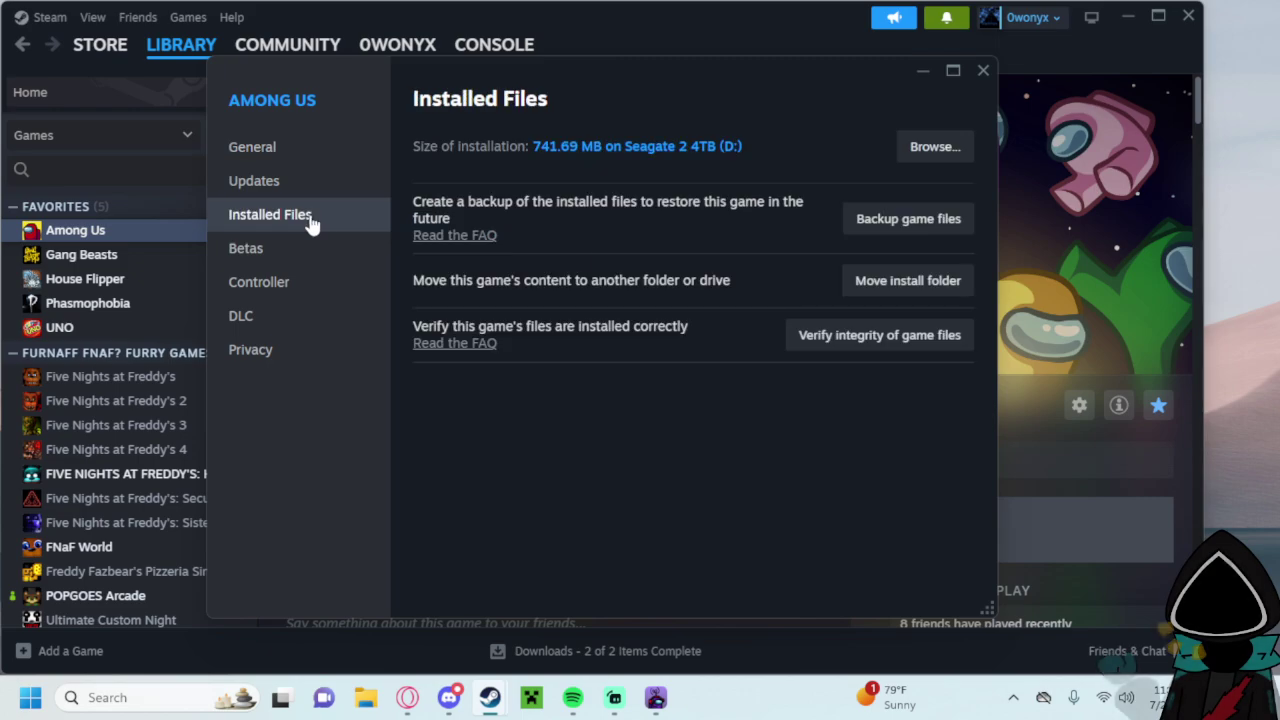
click(820, 338)
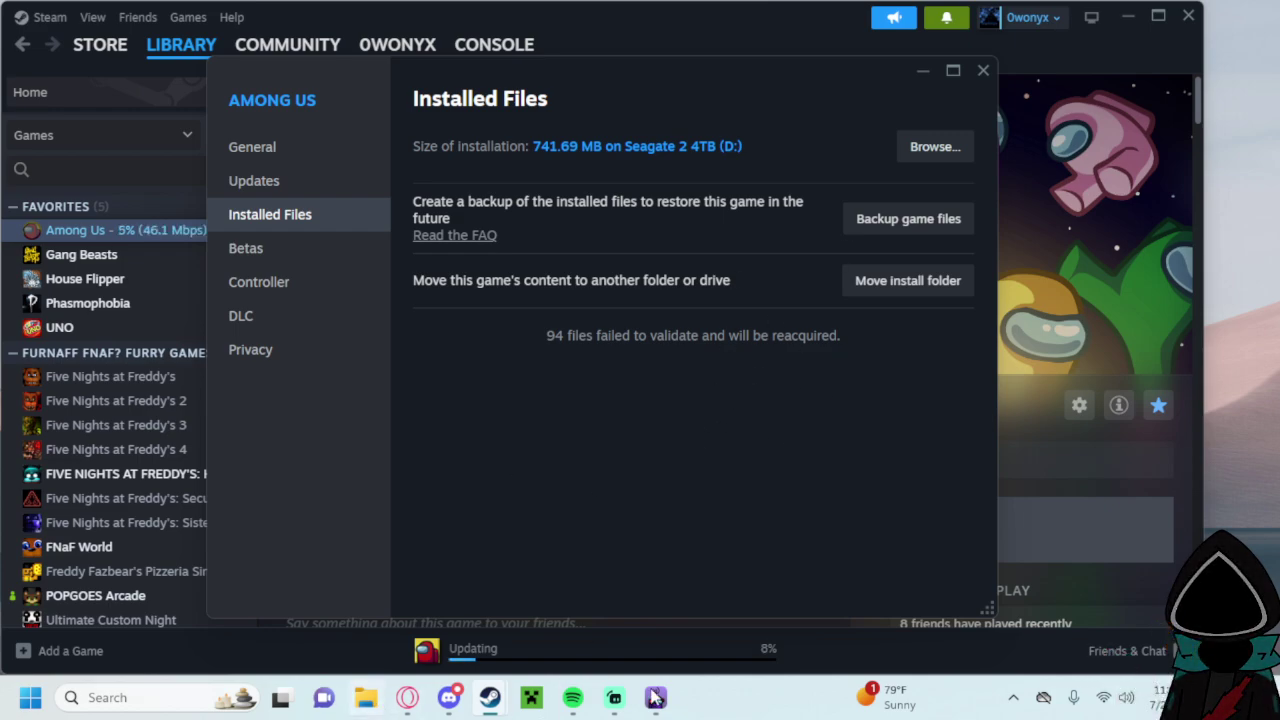
click(1079, 405)
Browse the game's local files, go up to common, and look through Modded amongus.
mouse_move(970, 505)
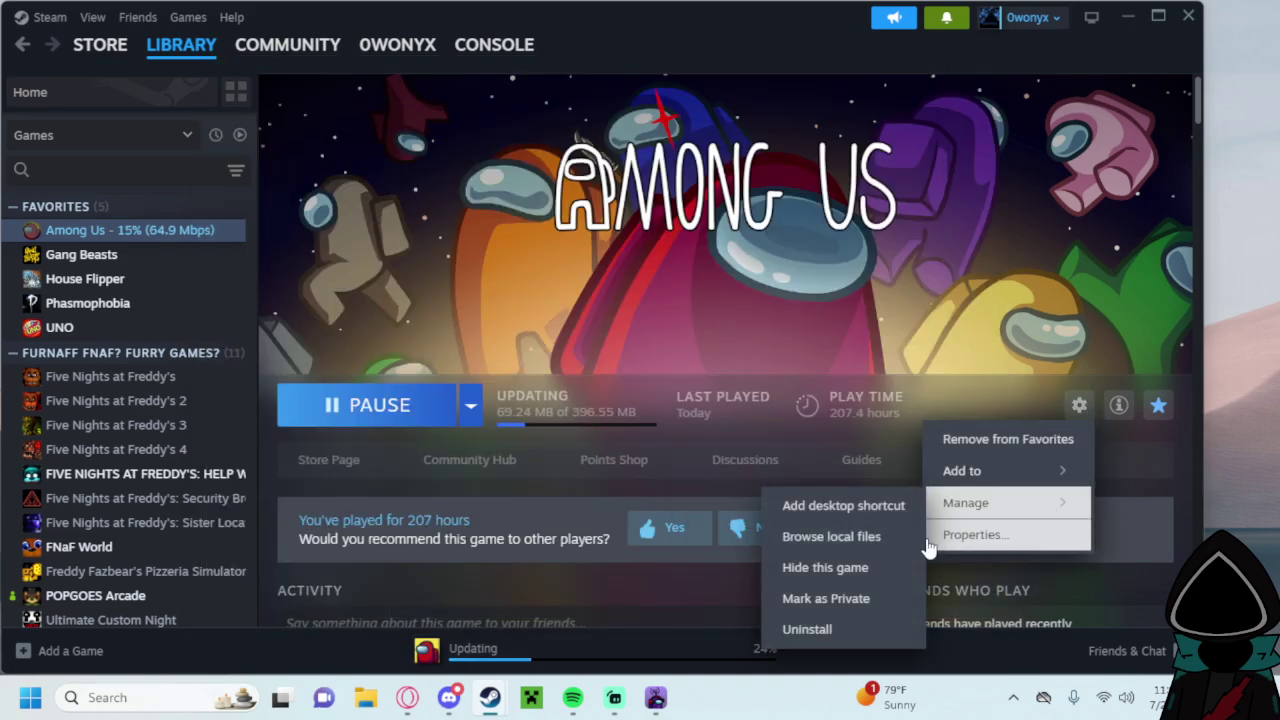
click(849, 537)
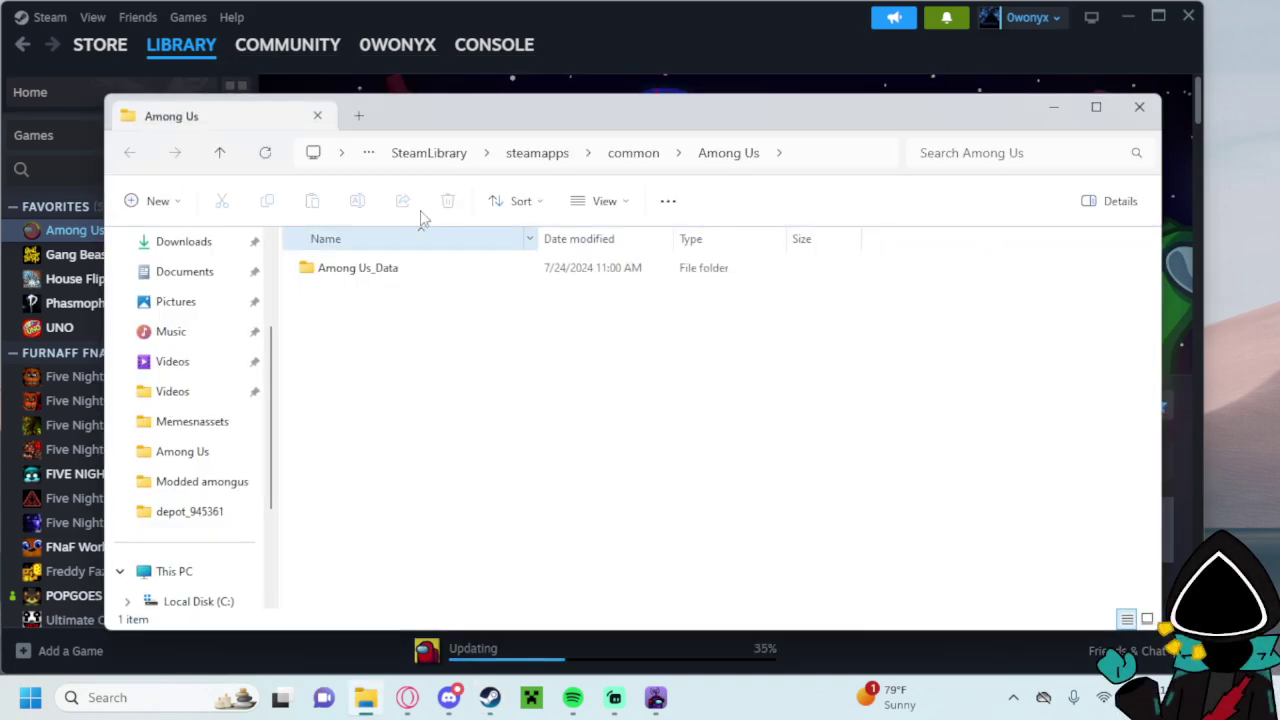
click(638, 156)
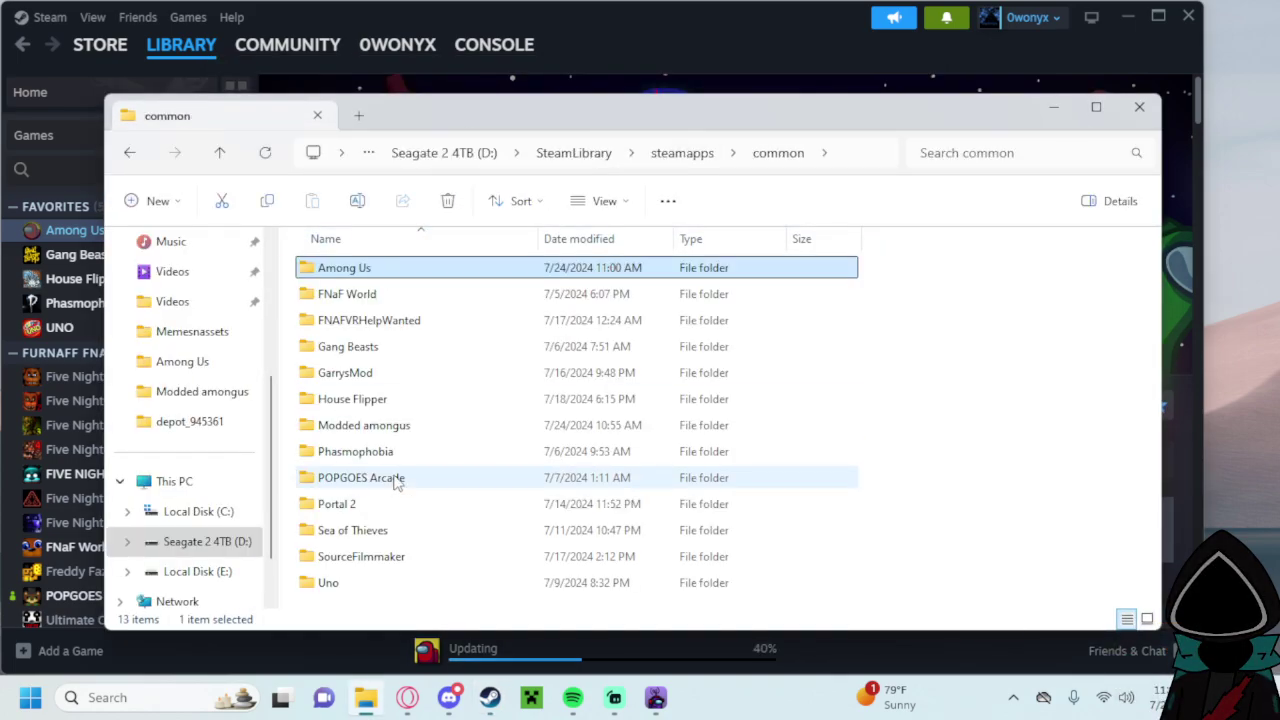
double_click(380, 427)
scroll(575, 372, down, 1)
scroll(576, 350, up, 1)
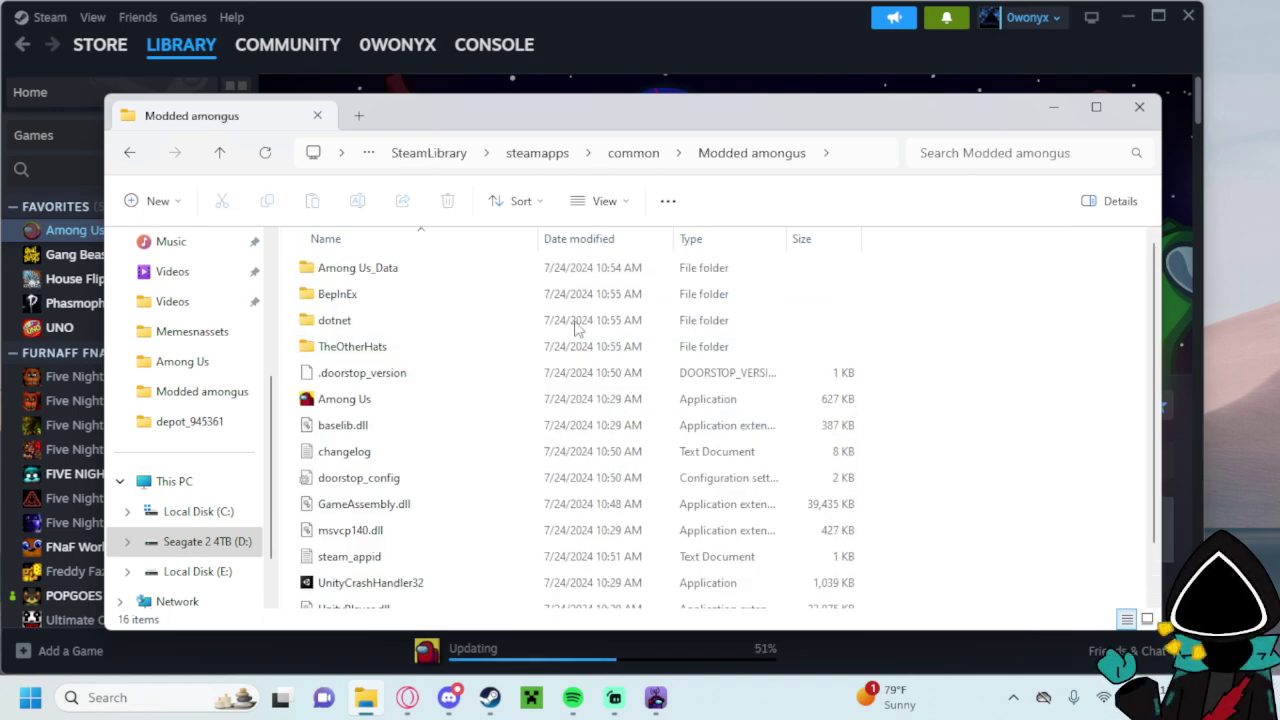
Close Explorer and launch the restored Among Us to its v2024.6.18s main menu.
click(756, 66)
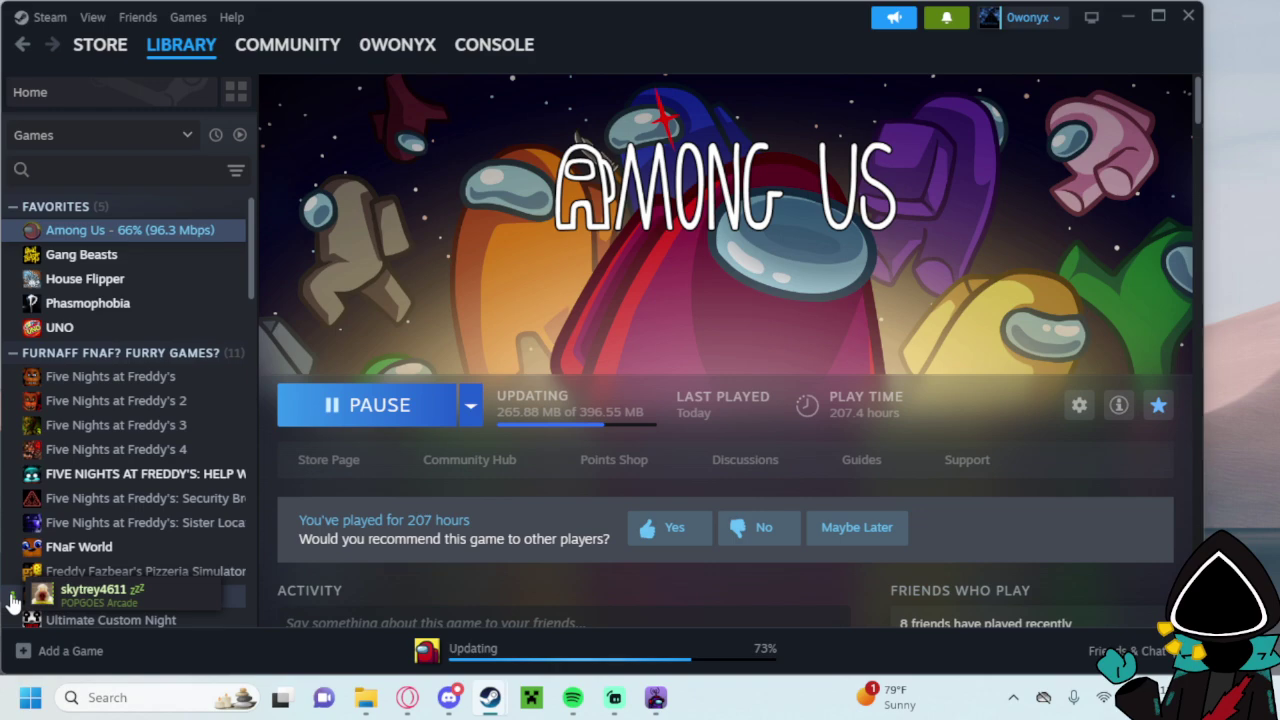
mouse_move(455, 700)
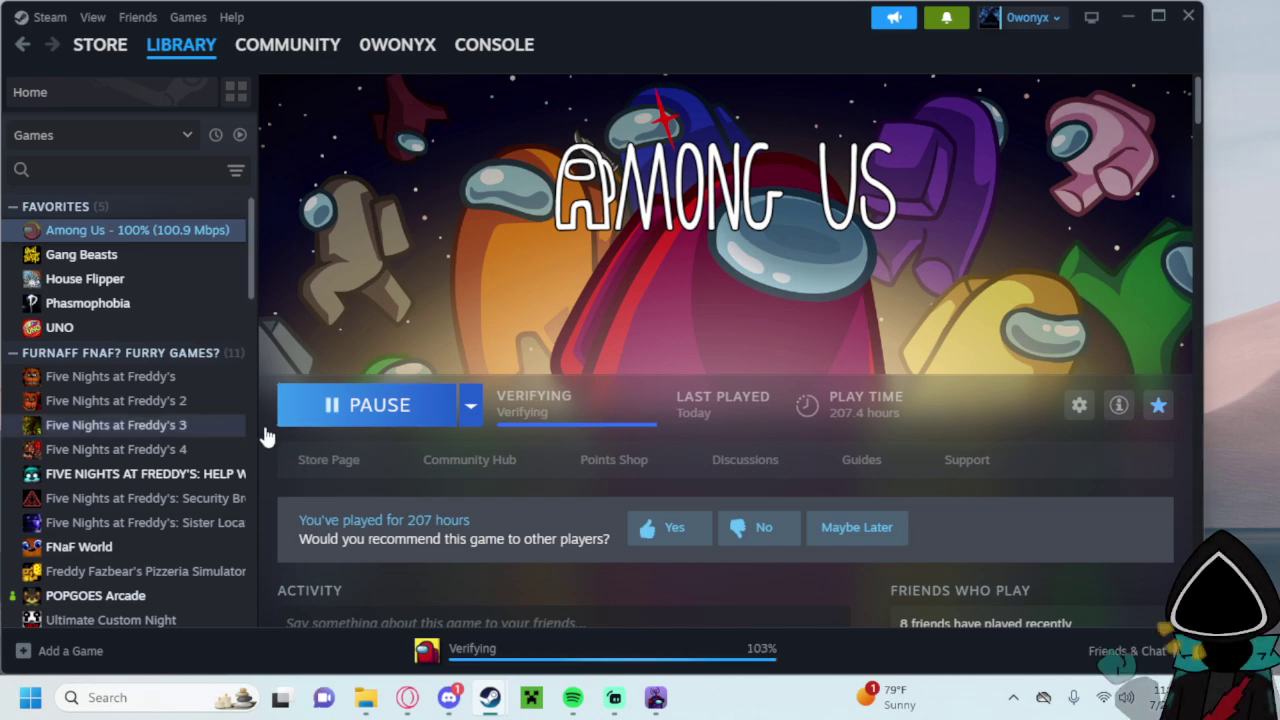
click(357, 410)
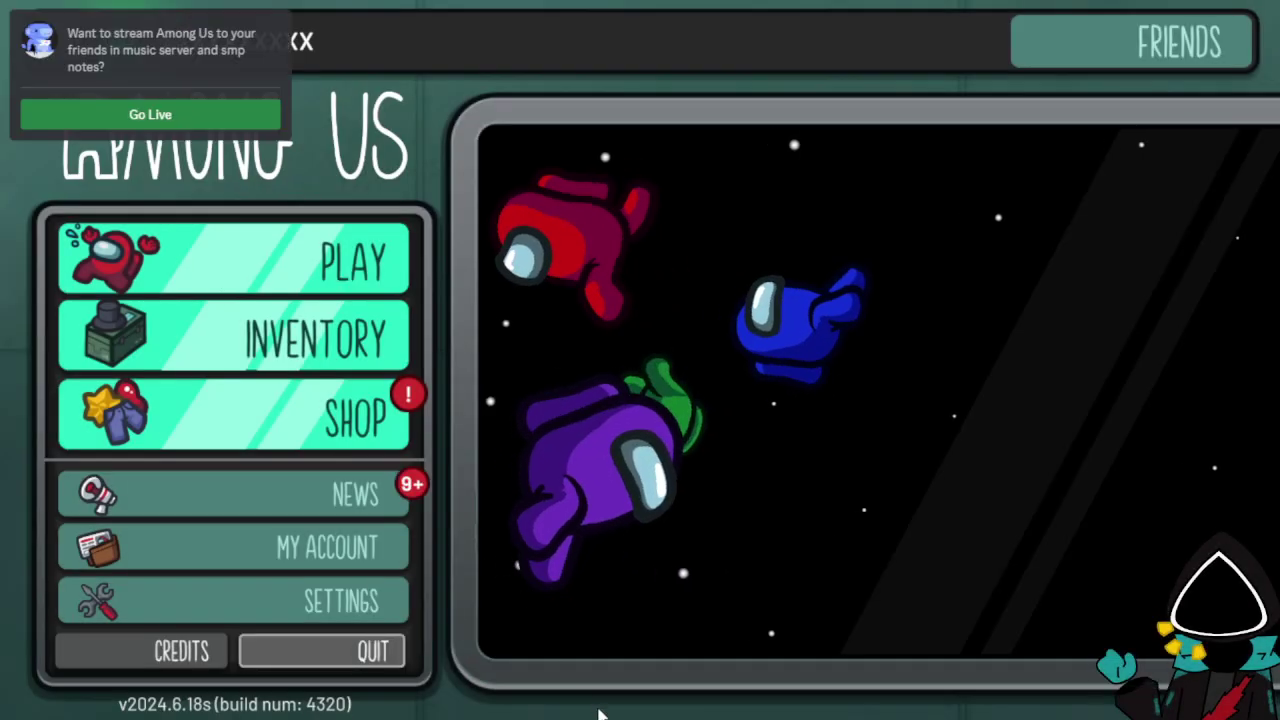
Leave the full-screen game and select the Among Us application in the Modded amongus folder.
key(alt+Tab)
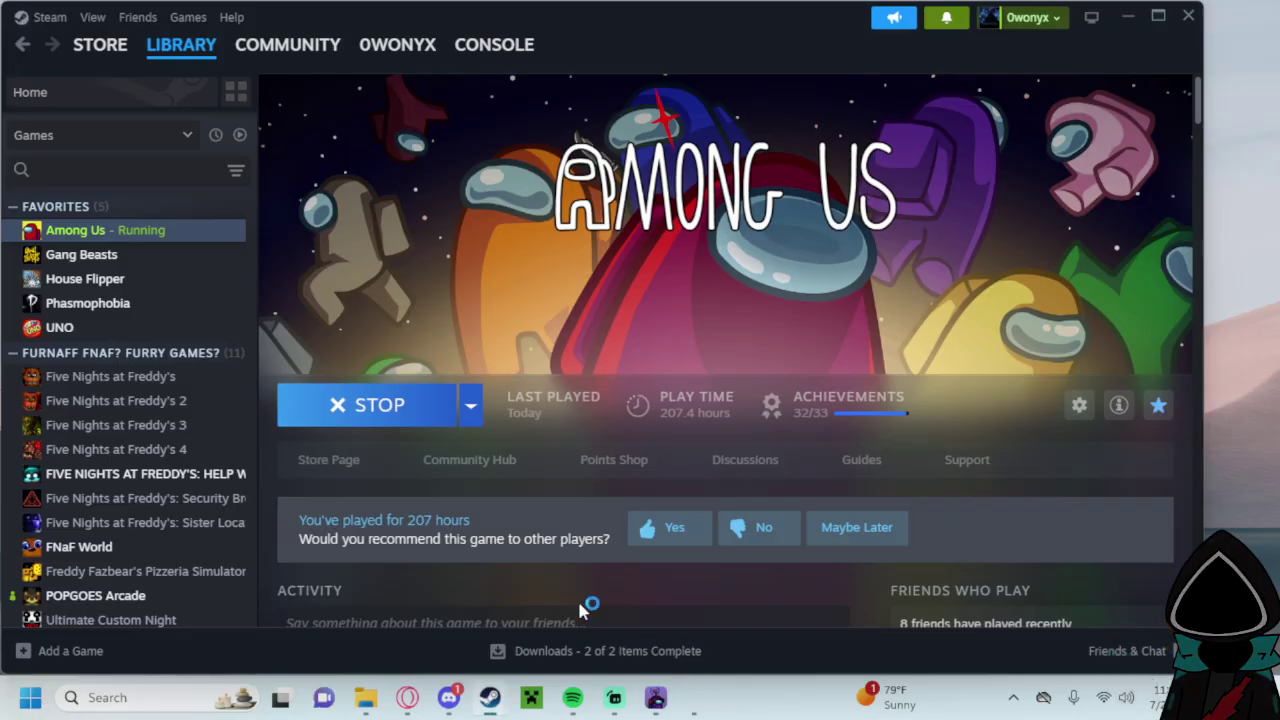
click(366, 697)
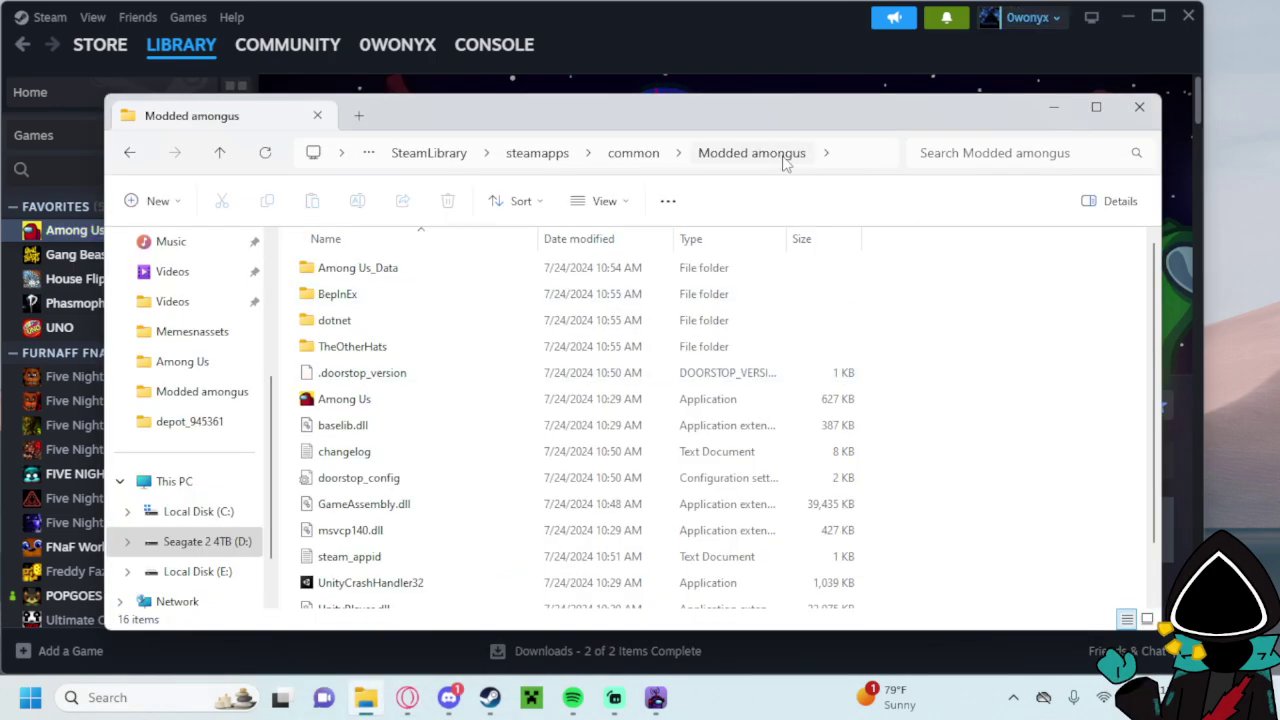
click(346, 405)
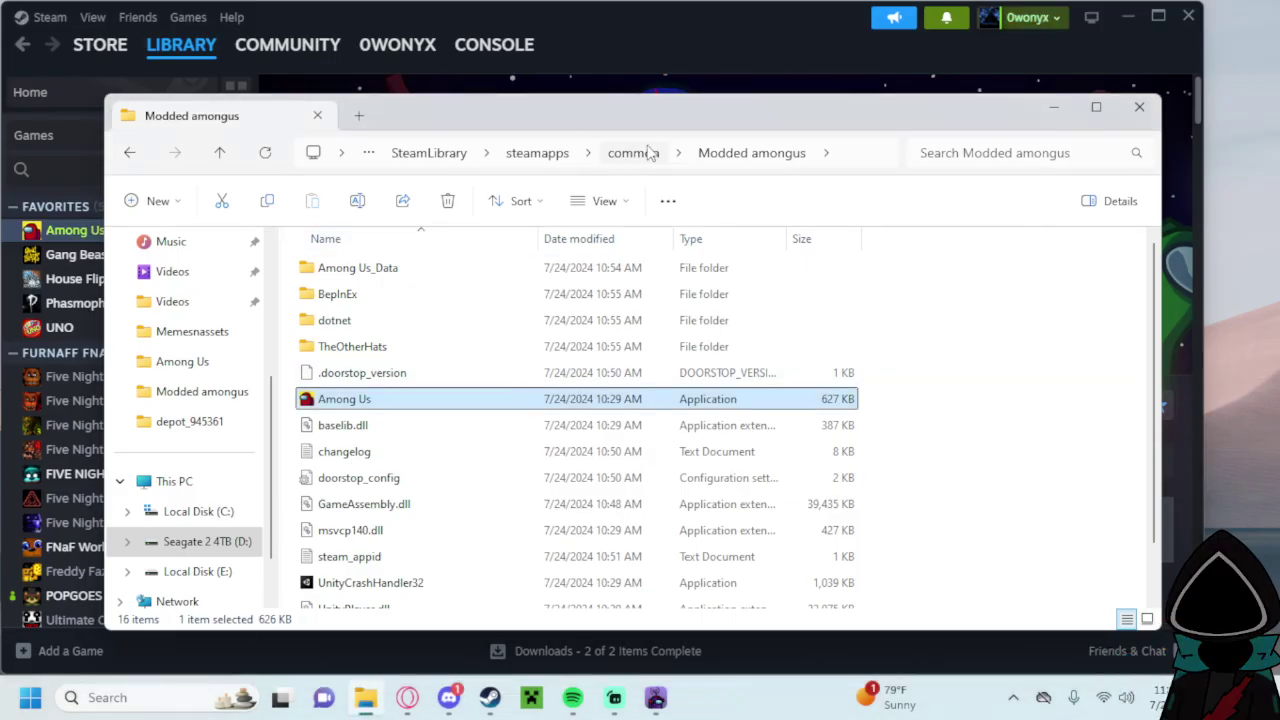
Close the Modded amongus window and open a folder through the Run dialog.
click(1148, 115)
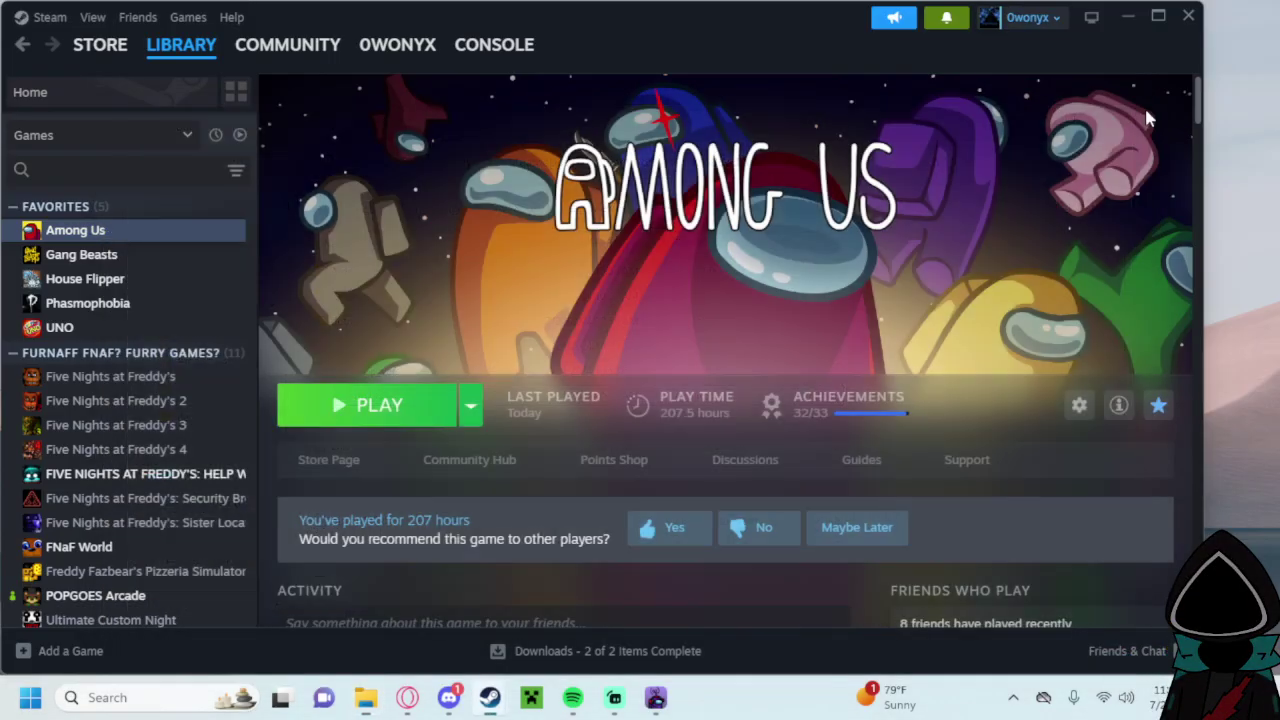
key(super+r)
click(185, 637)
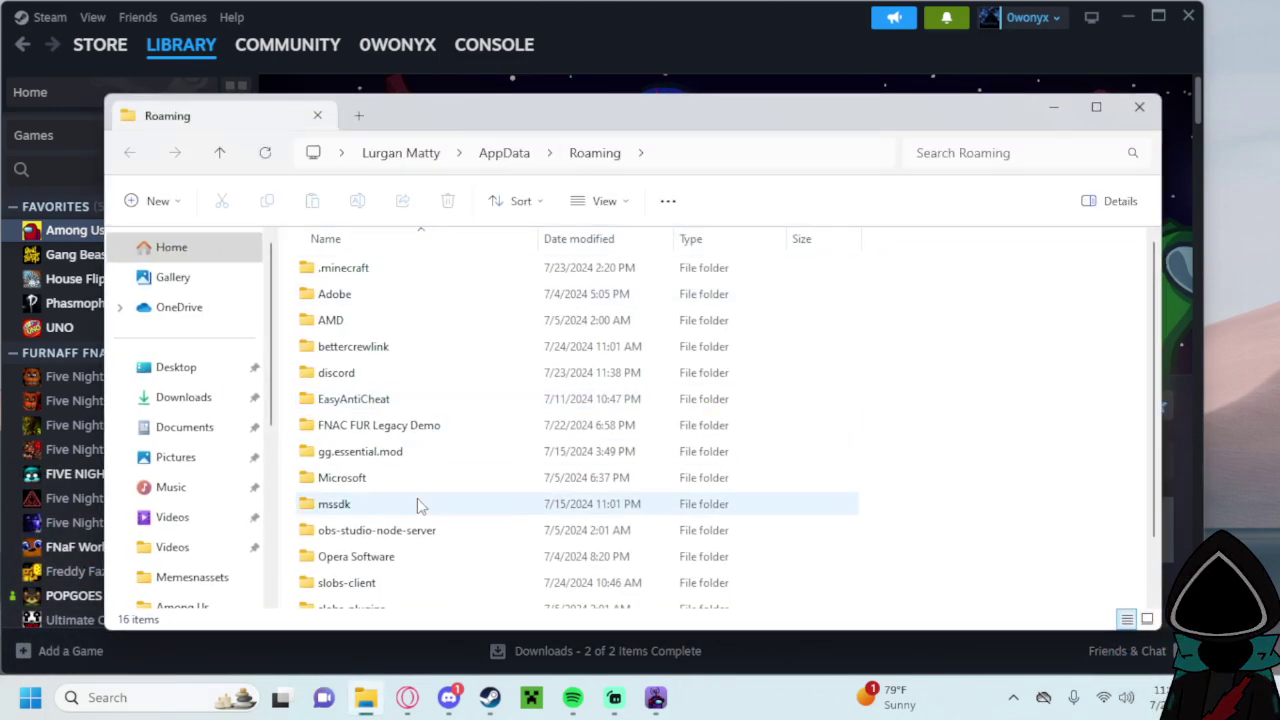
scroll(409, 497, down, 1)
scroll(380, 430, up, 1)
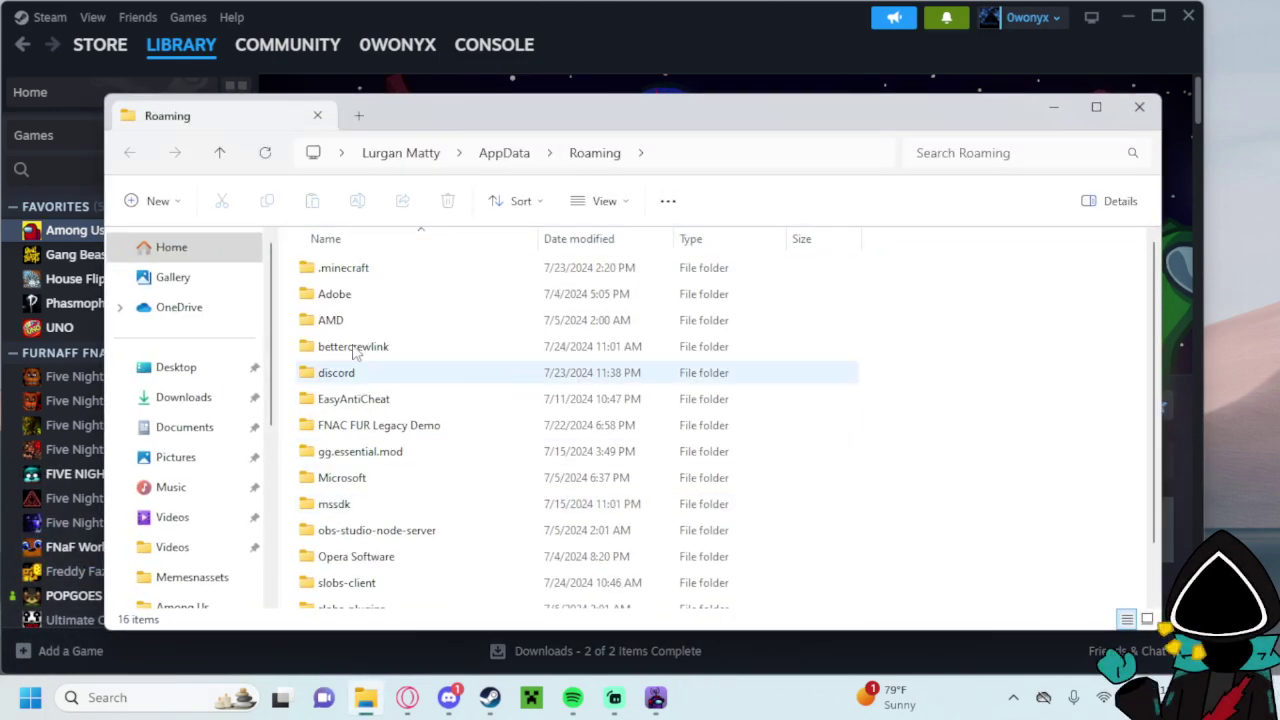
Go to AppData\LocalLow and delete the Innersloth folder.
click(517, 150)
double_click(350, 293)
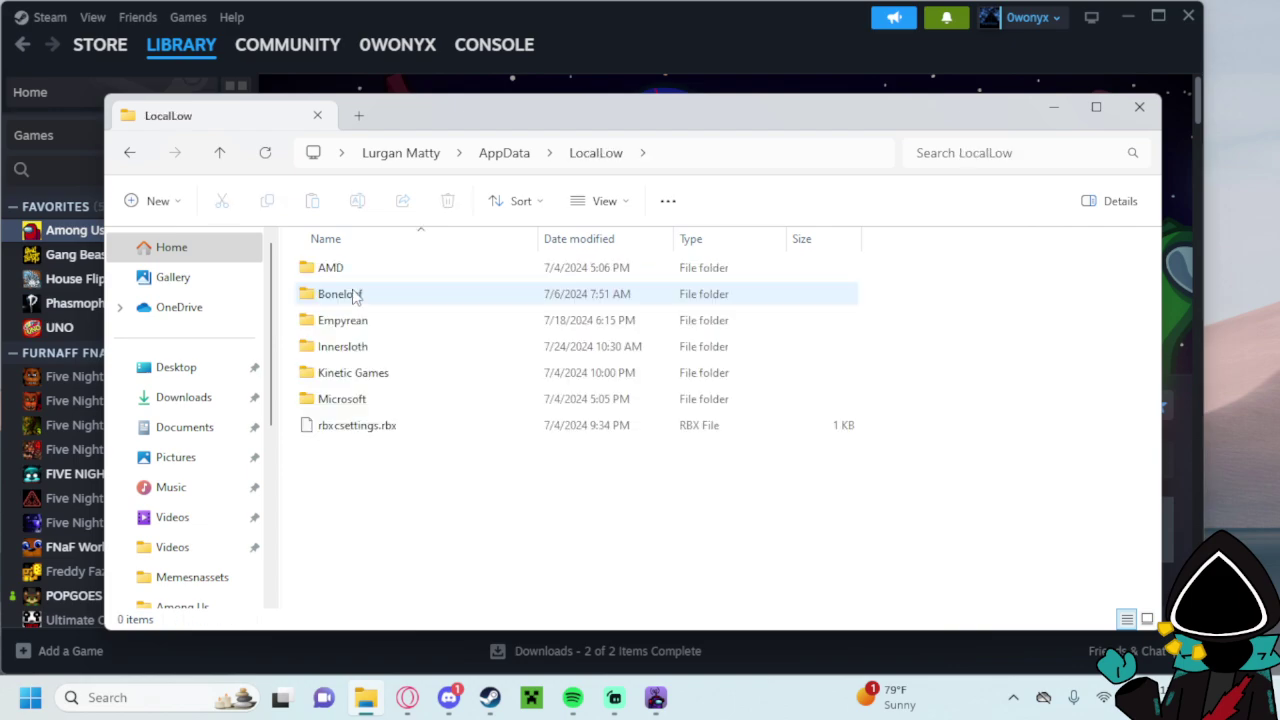
click(366, 348)
right_click(366, 348)
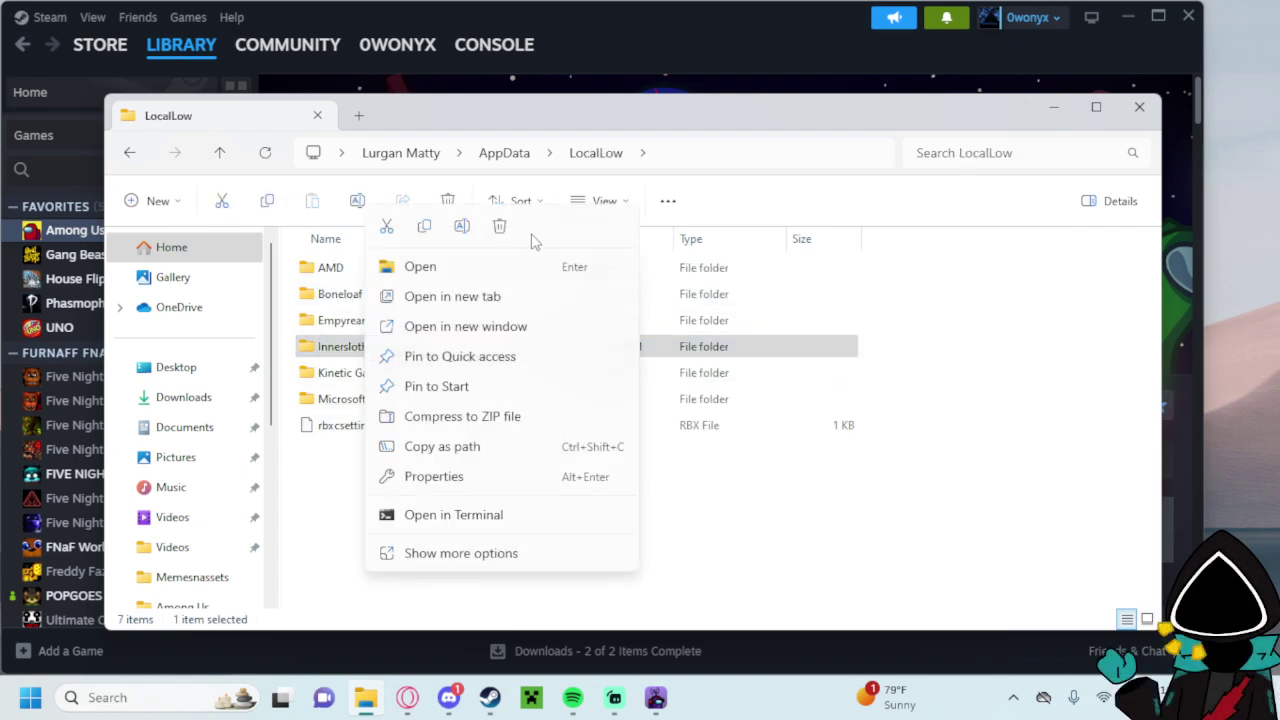
click(500, 226)
Close the file browser and uninstall Among Us from Steam.
click(1139, 106)
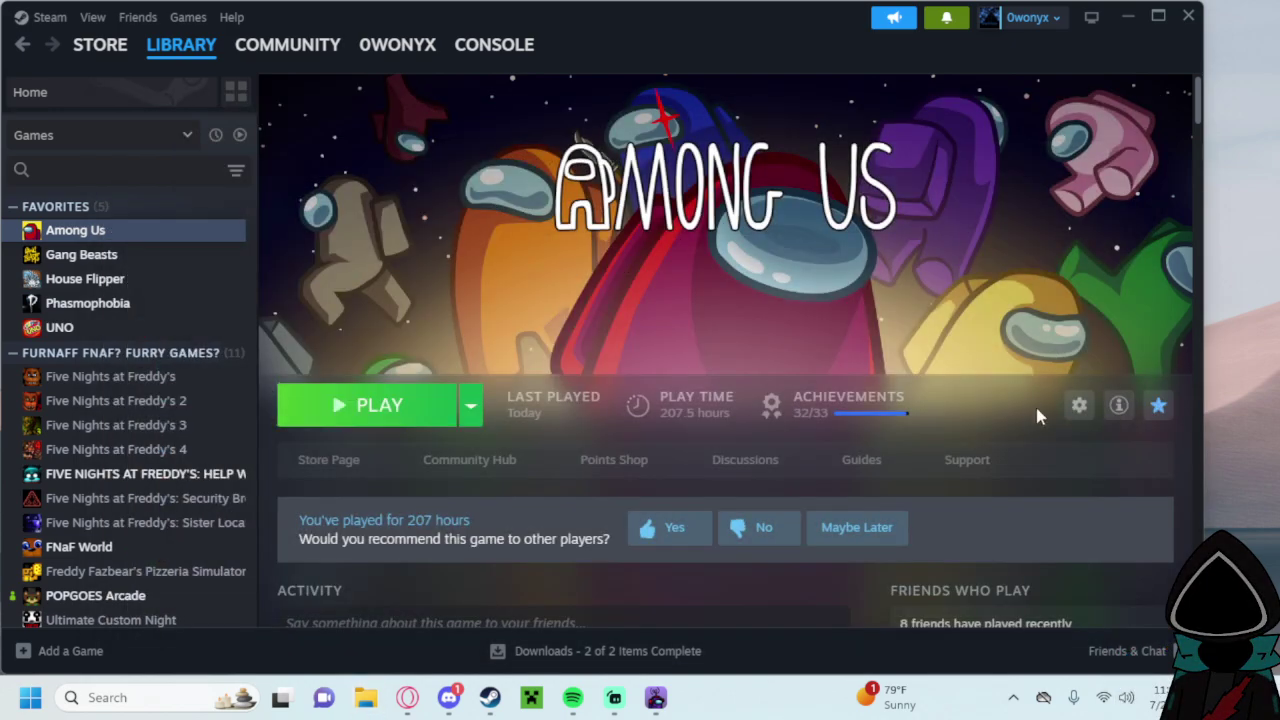
click(1079, 405)
mouse_move(1023, 520)
click(909, 623)
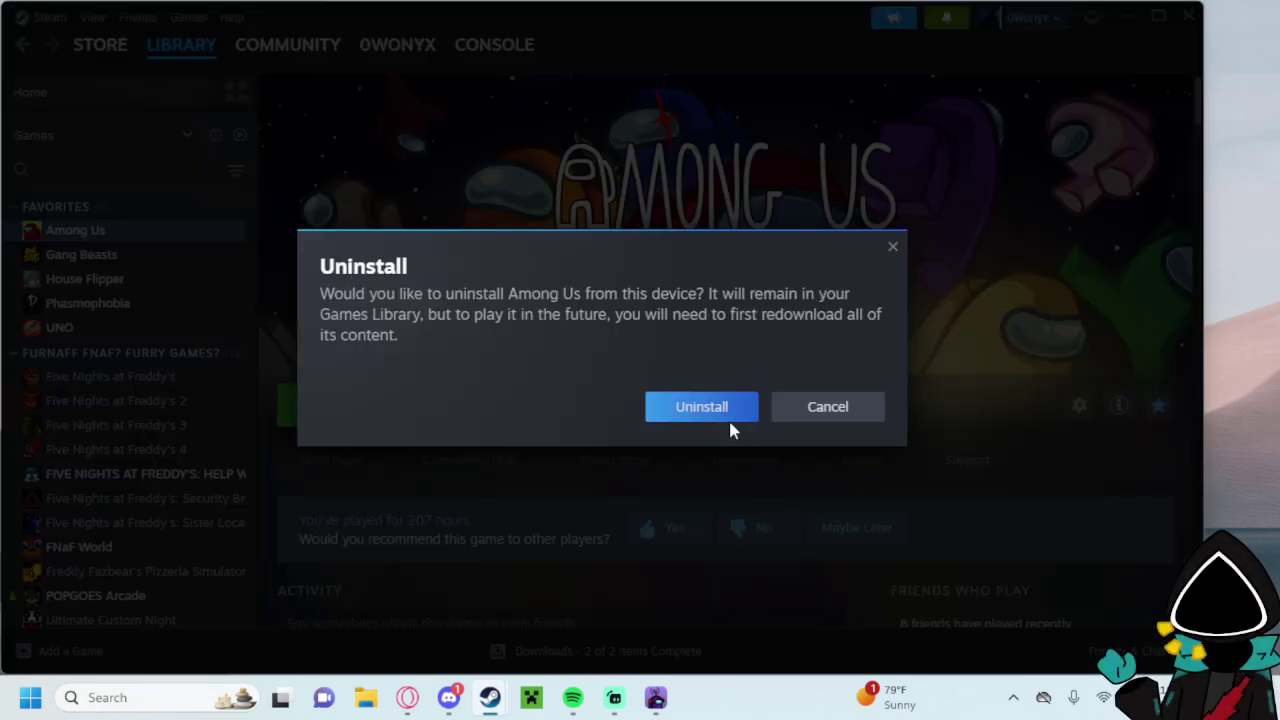
click(730, 423)
Reinstall Among Us onto the Seagate 2 4TB (D:) drive and follow its download.
click(350, 409)
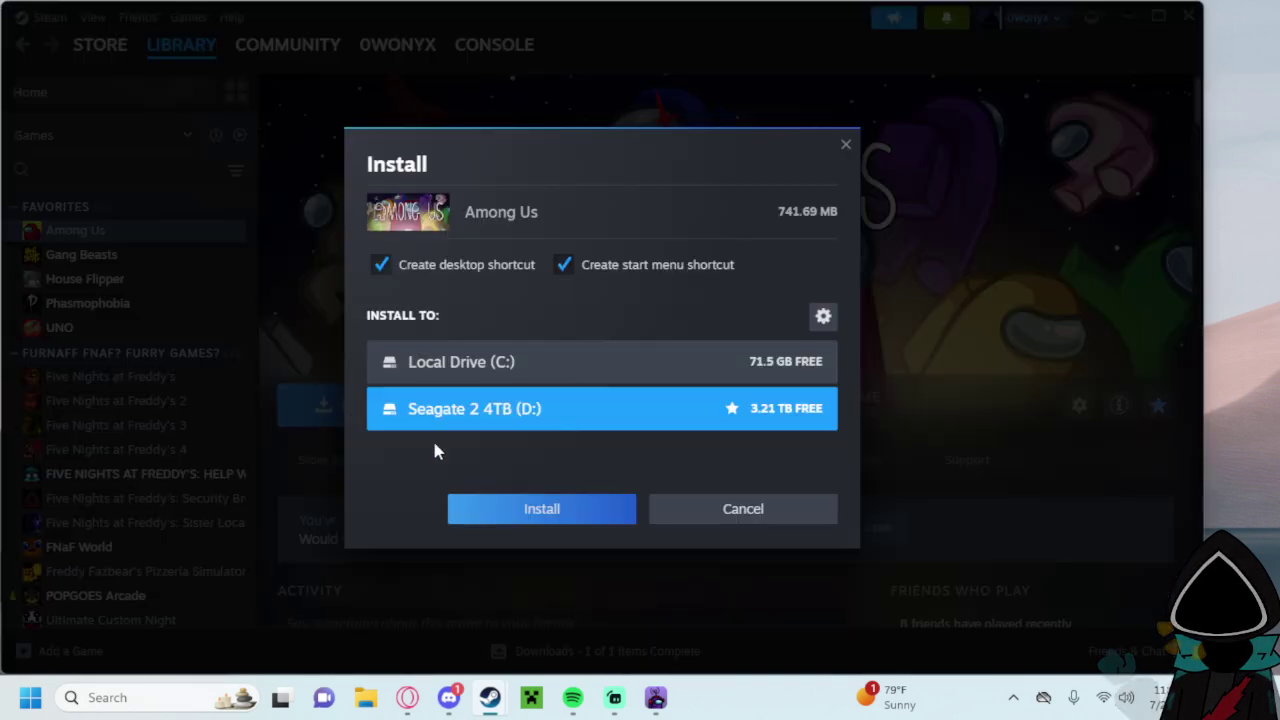
click(562, 508)
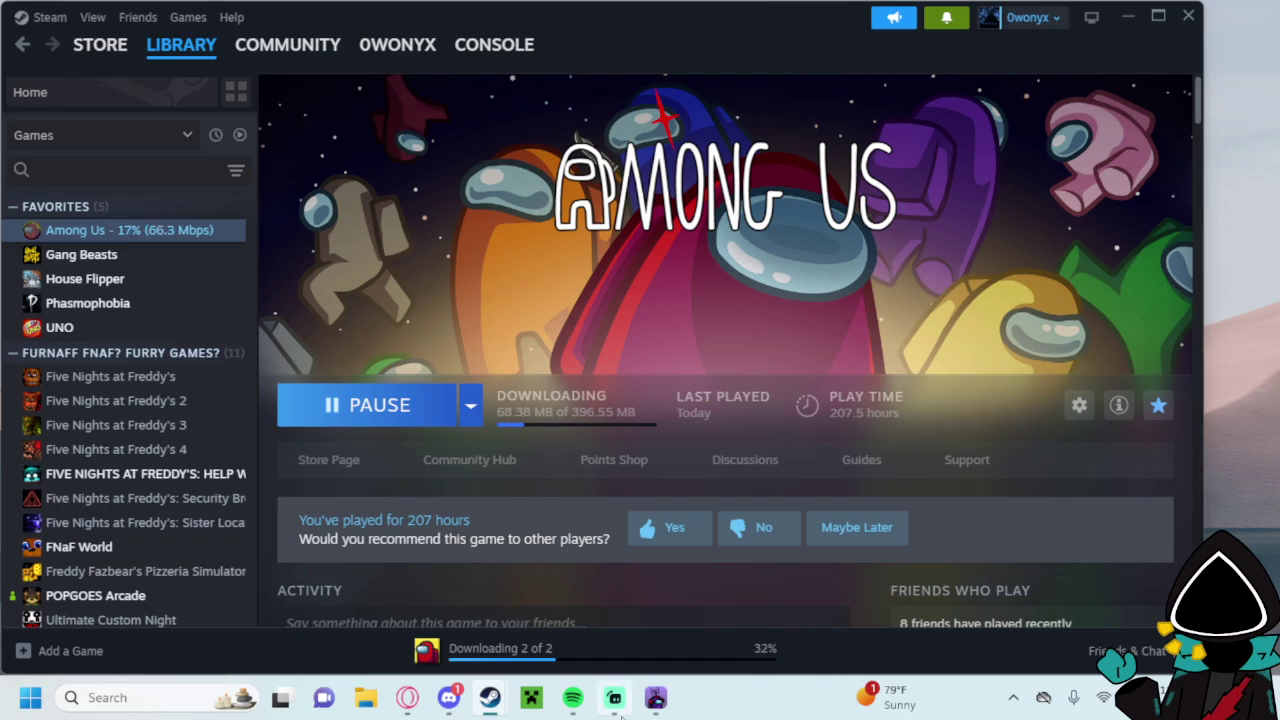
click(614, 697)
click(614, 697)
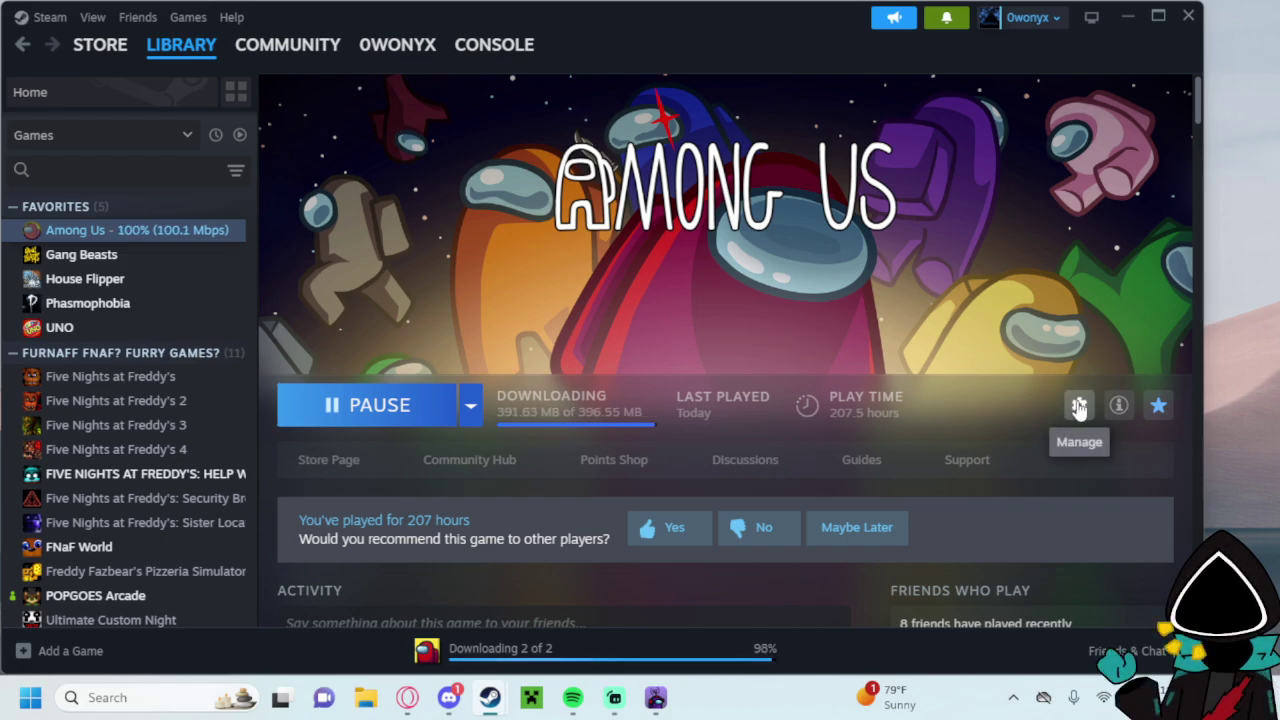
From the game's local files, go to common\Modded amongus and run its Among Us.exe.
click(1079, 405)
mouse_move(965, 503)
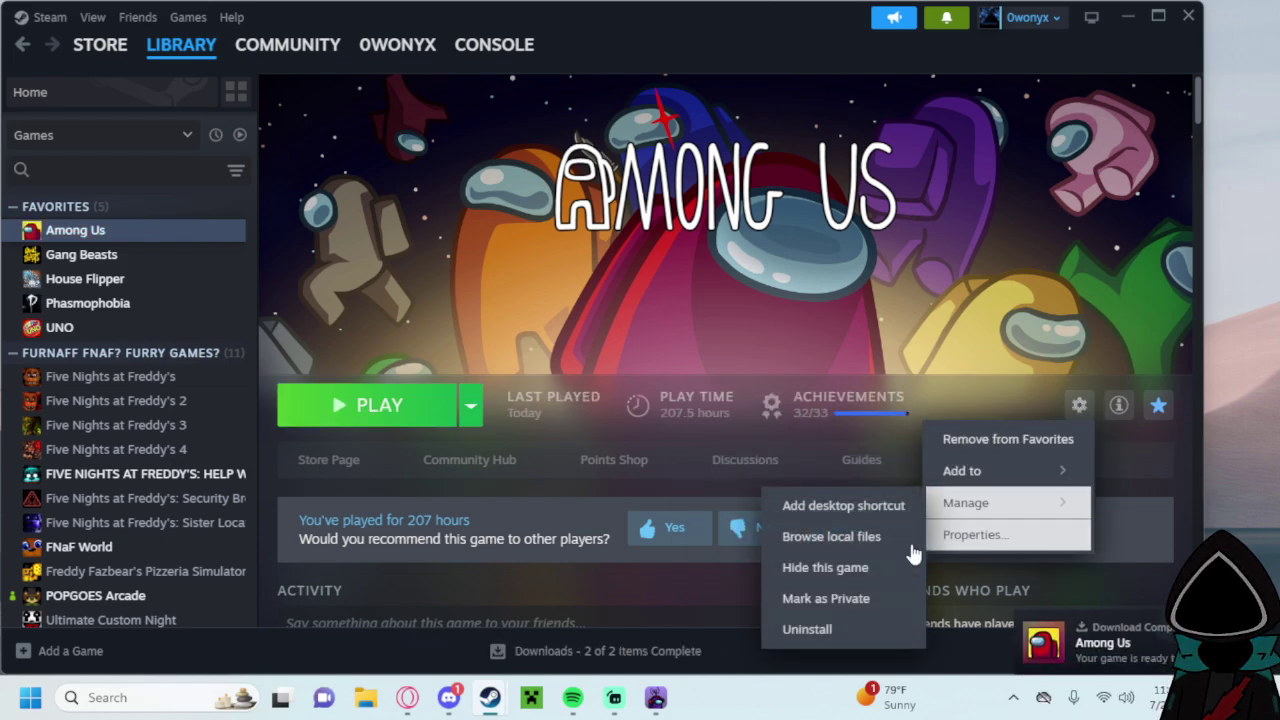
click(840, 535)
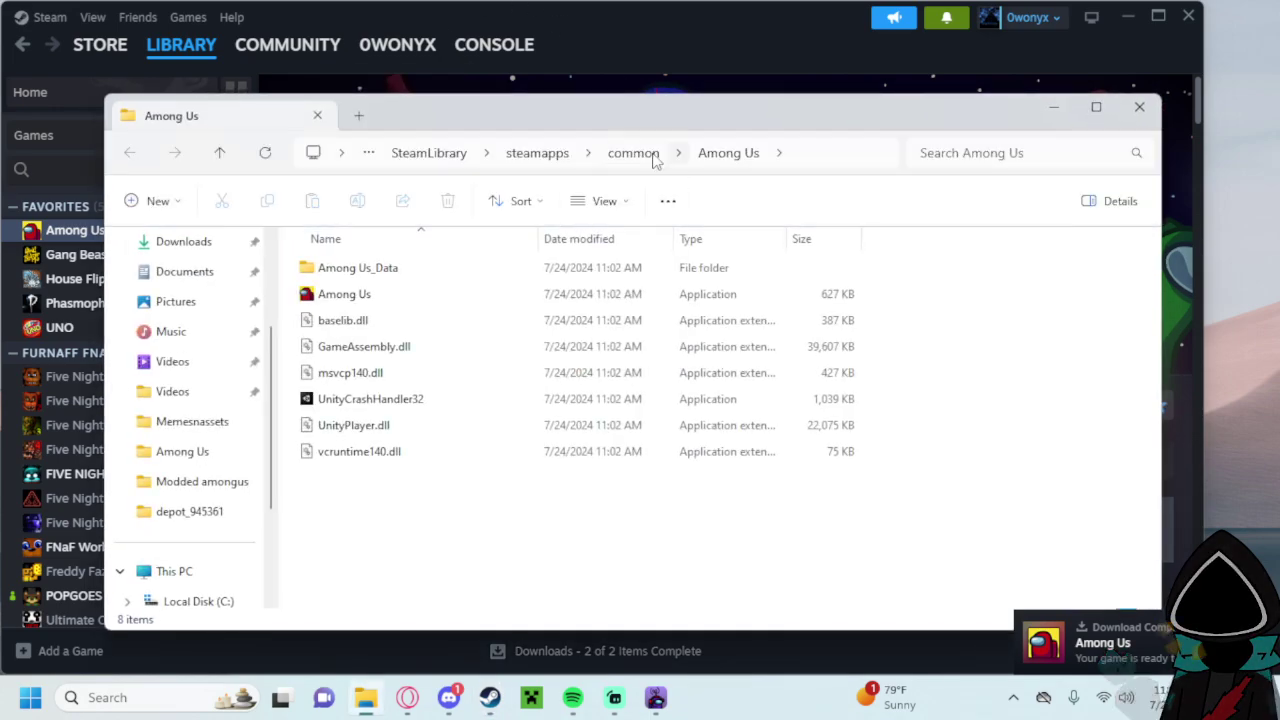
click(640, 155)
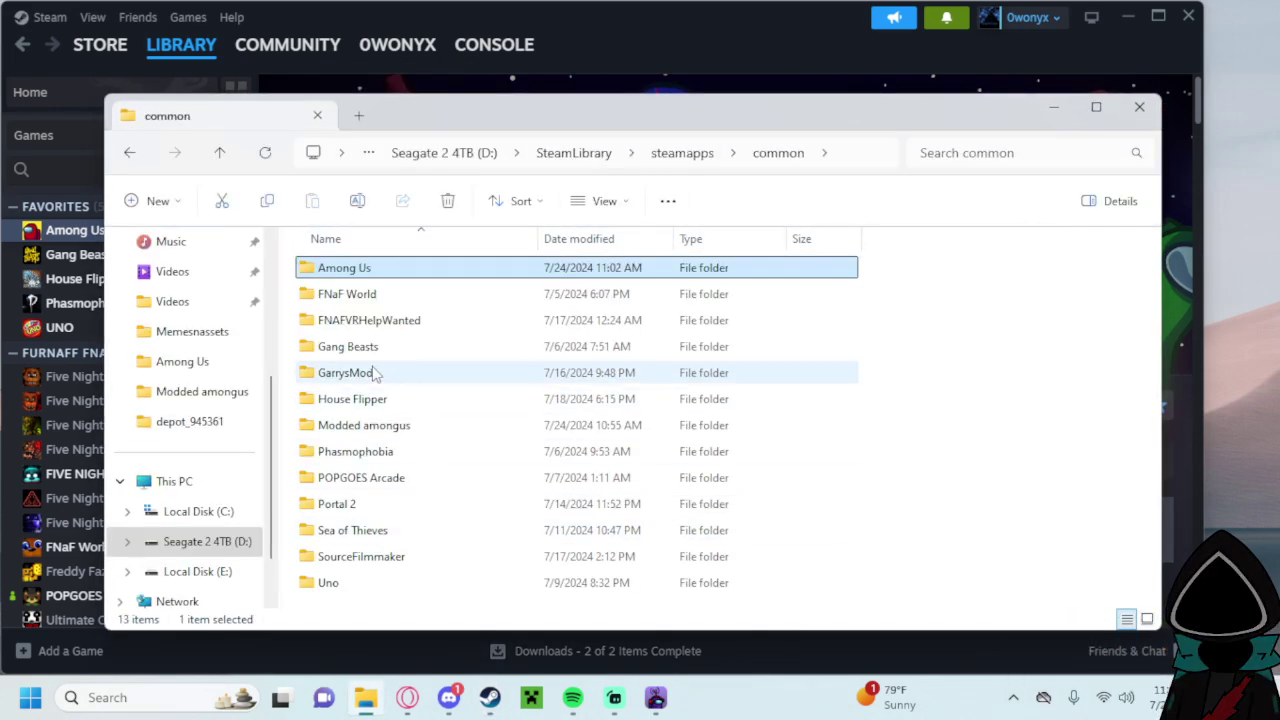
double_click(420, 425)
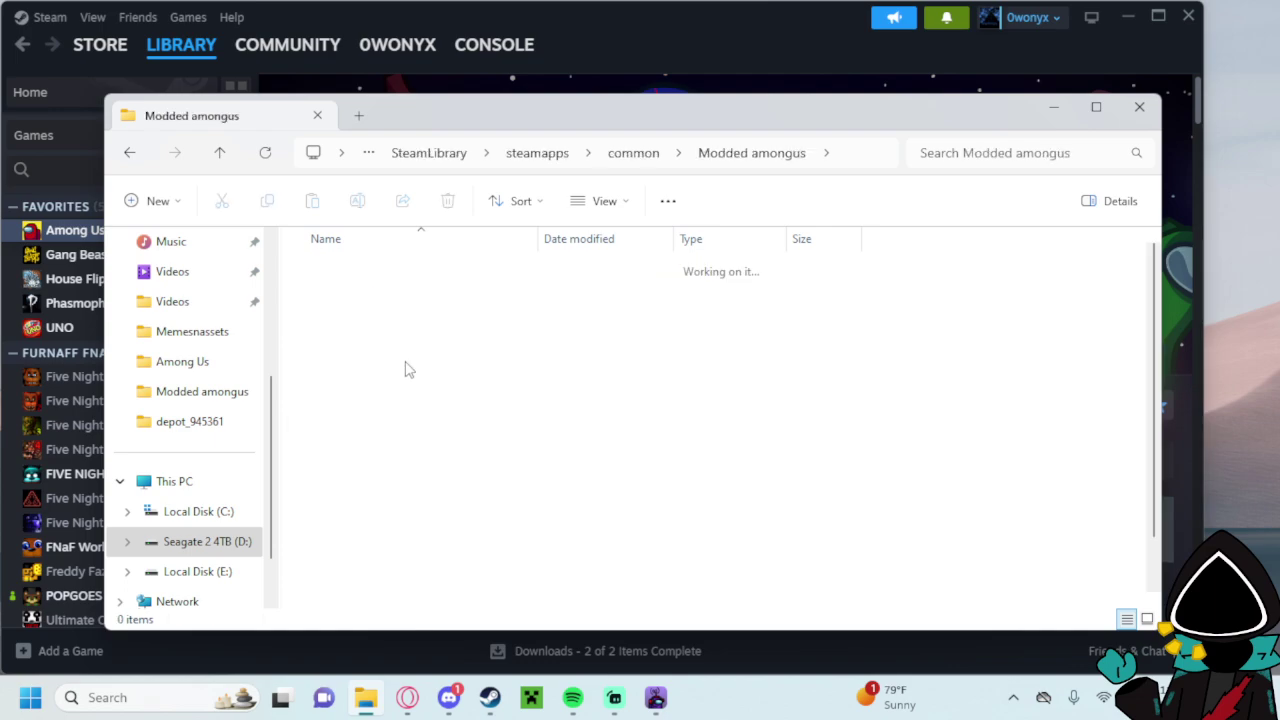
click(366, 400)
double_click(367, 406)
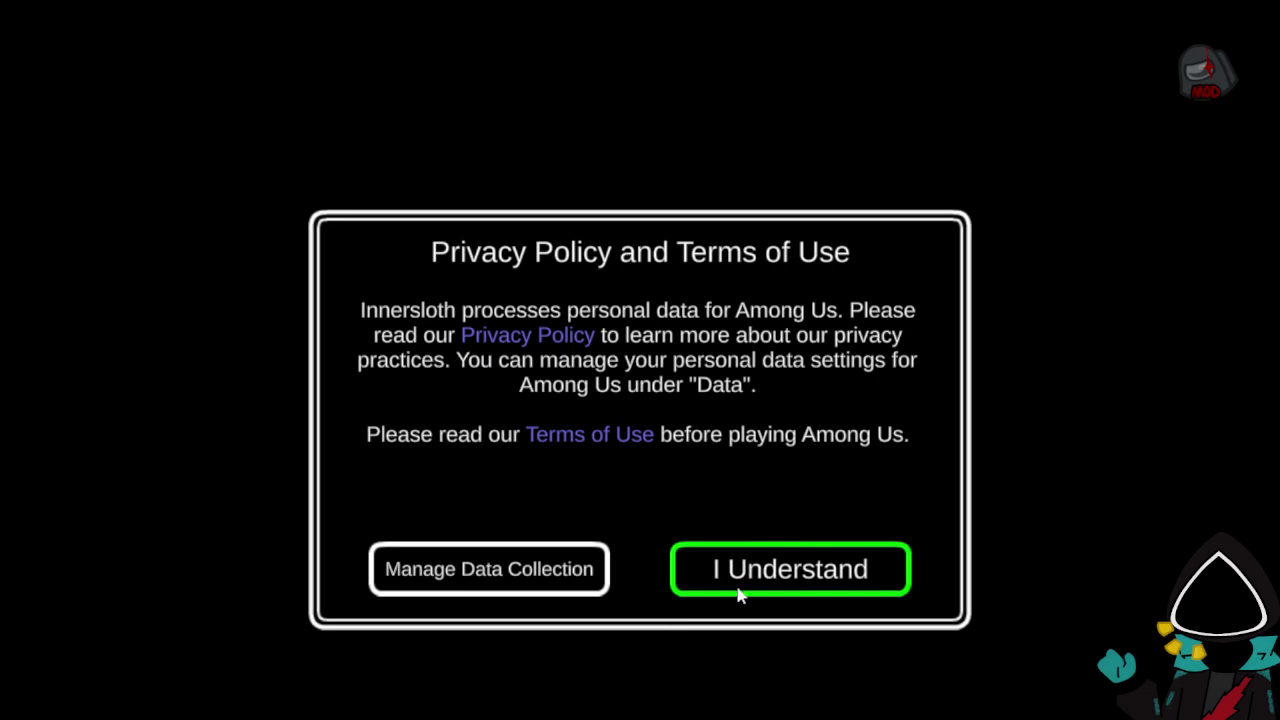
Accept the privacy policy, close the announcements, and choose Online play.
click(737, 588)
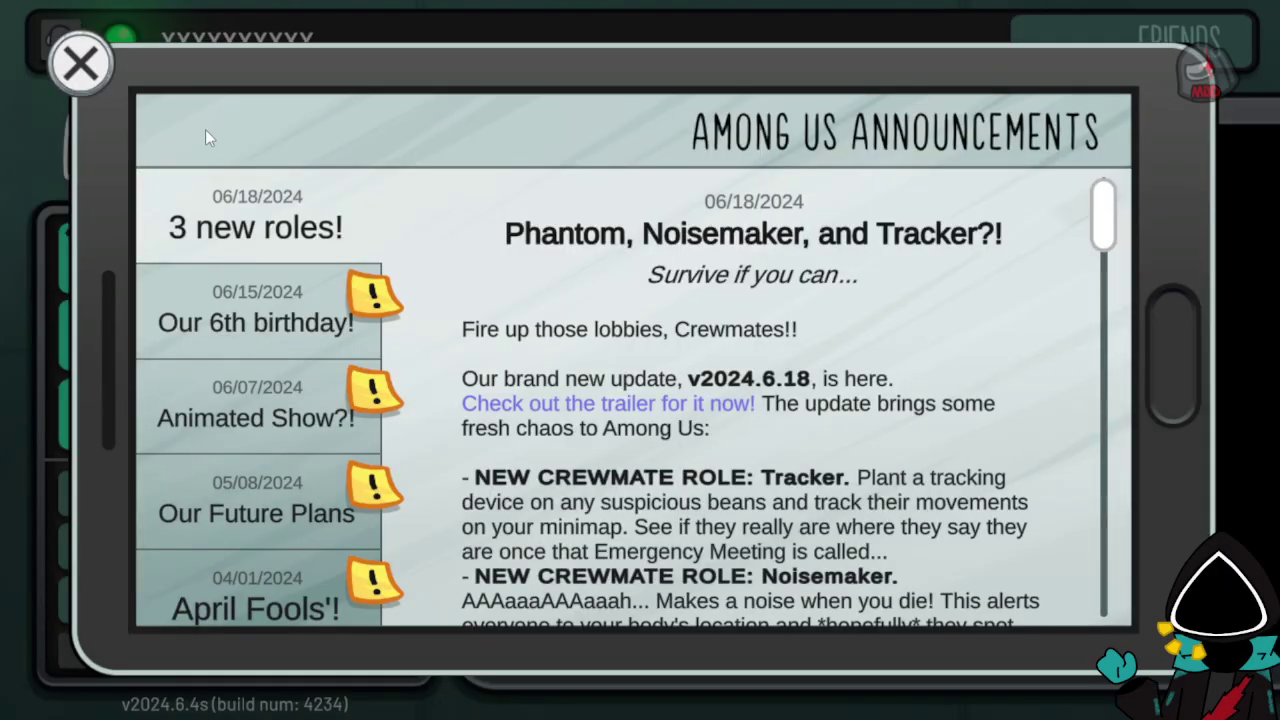
click(82, 65)
click(340, 260)
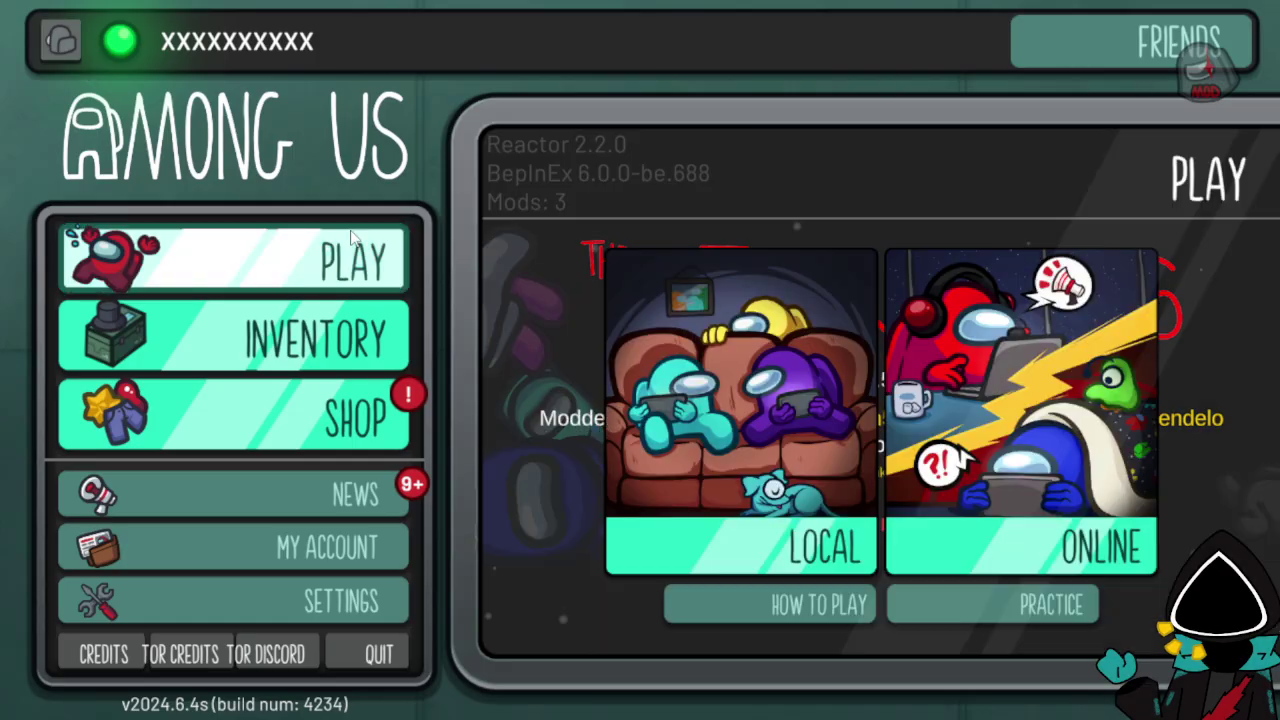
click(770, 604)
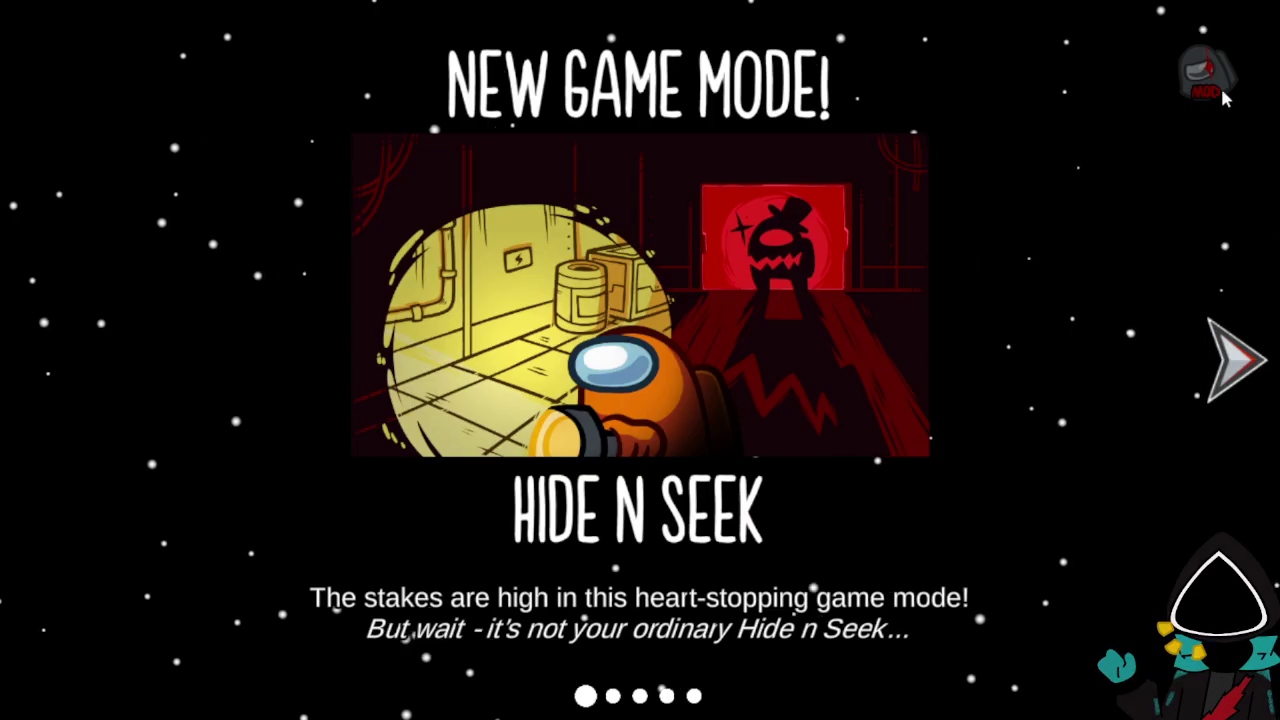
Skip through the How To Play tutorial and dismiss the help popup.
click(1225, 370)
click(1228, 362)
click(1228, 362)
click(1228, 362)
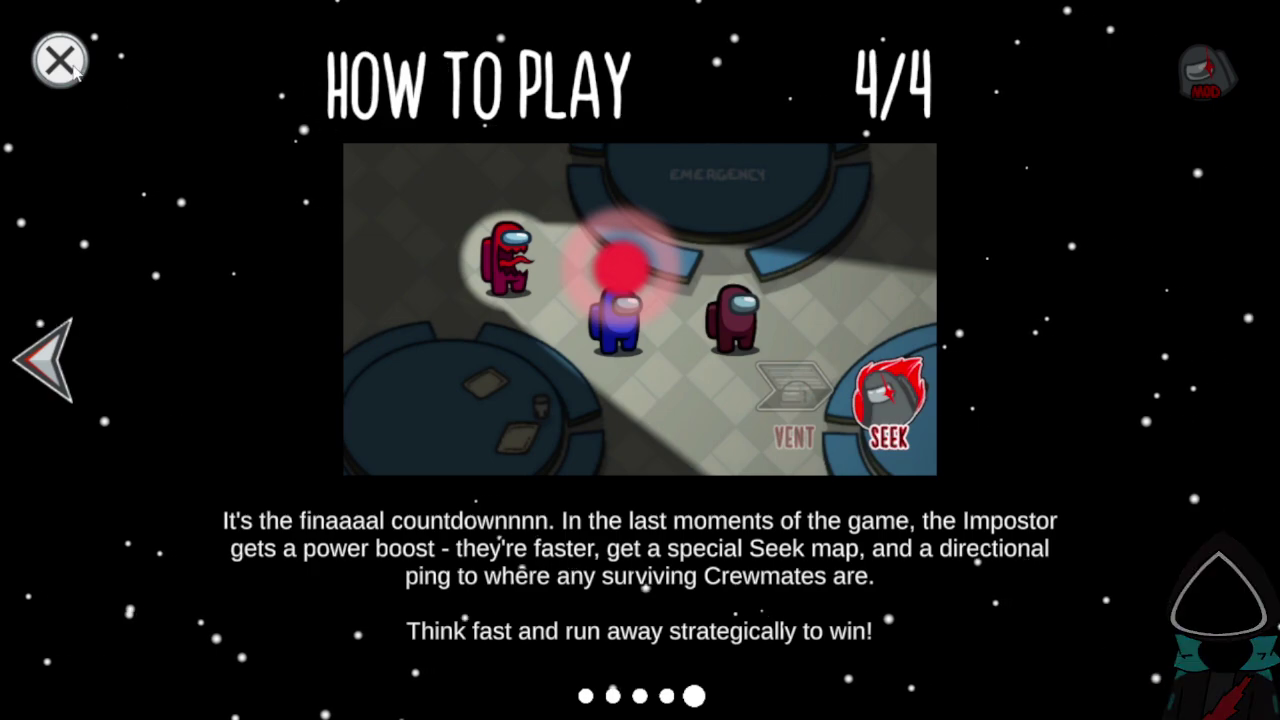
click(62, 62)
click(277, 117)
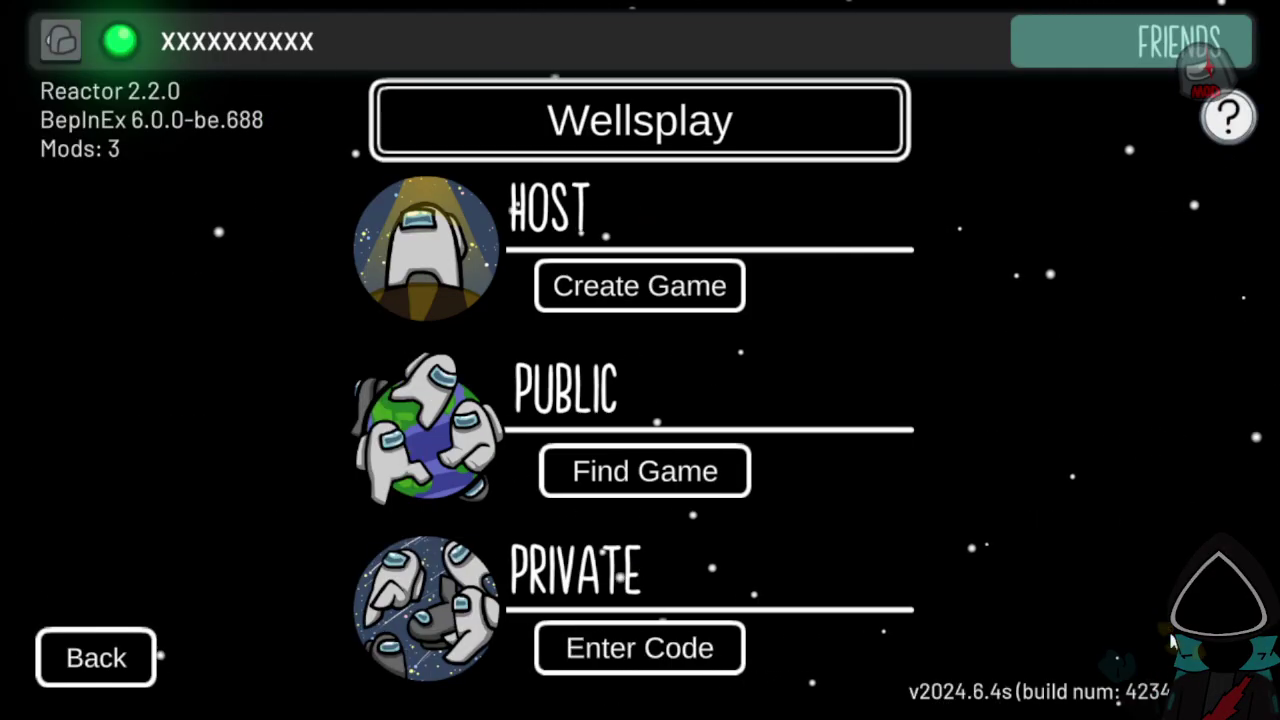
Review the server region list, keep Wellsplay selected, and return to The Other Roles v4.5.3 main menu.
click(640, 120)
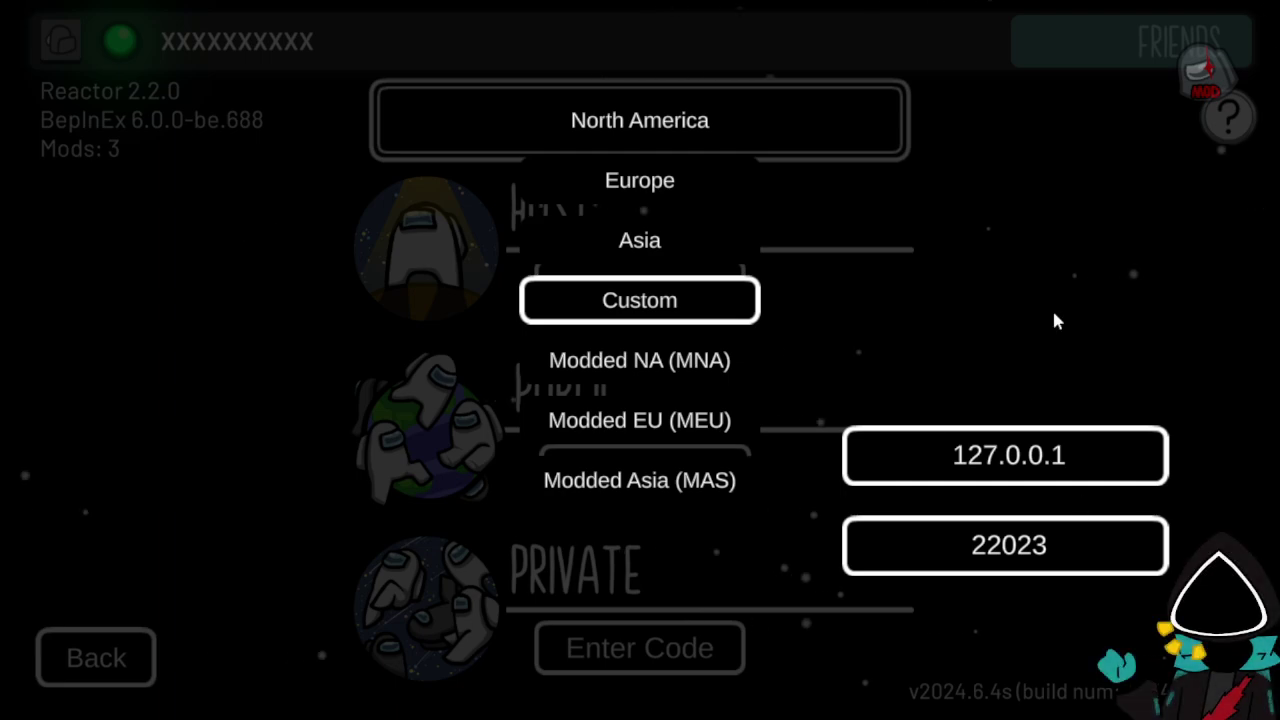
click(1202, 520)
click(640, 120)
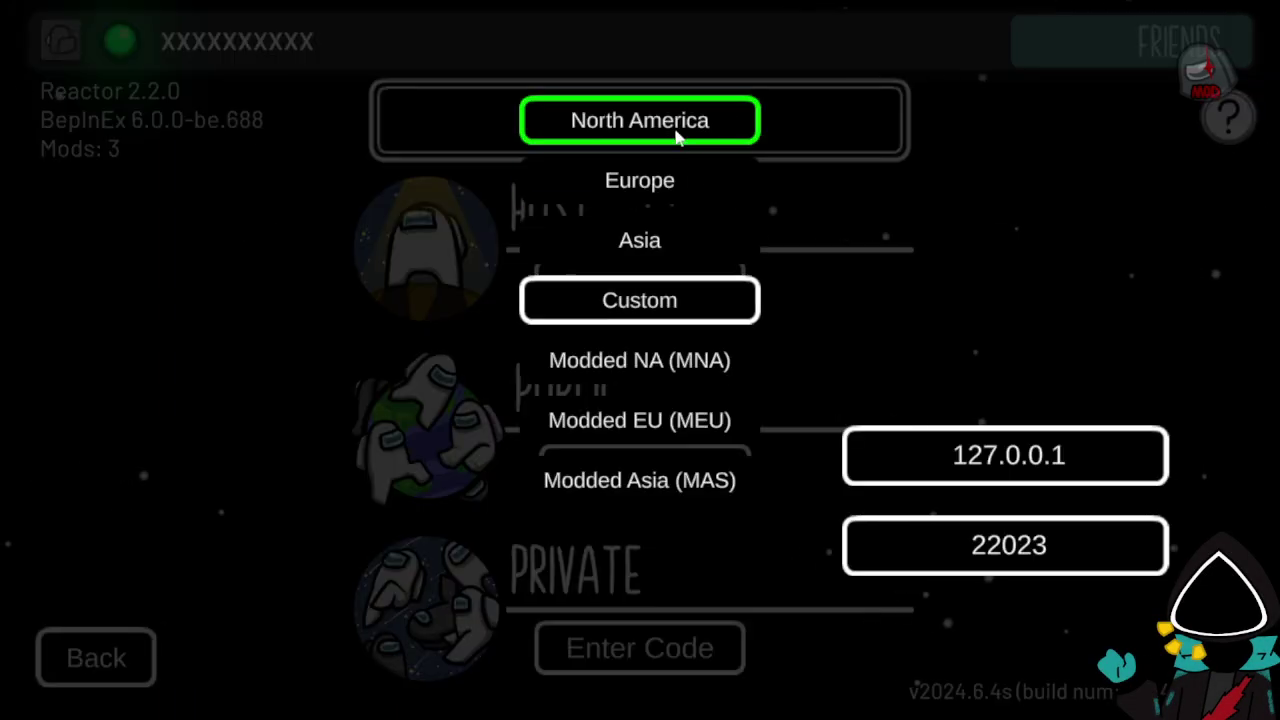
click(960, 357)
click(640, 120)
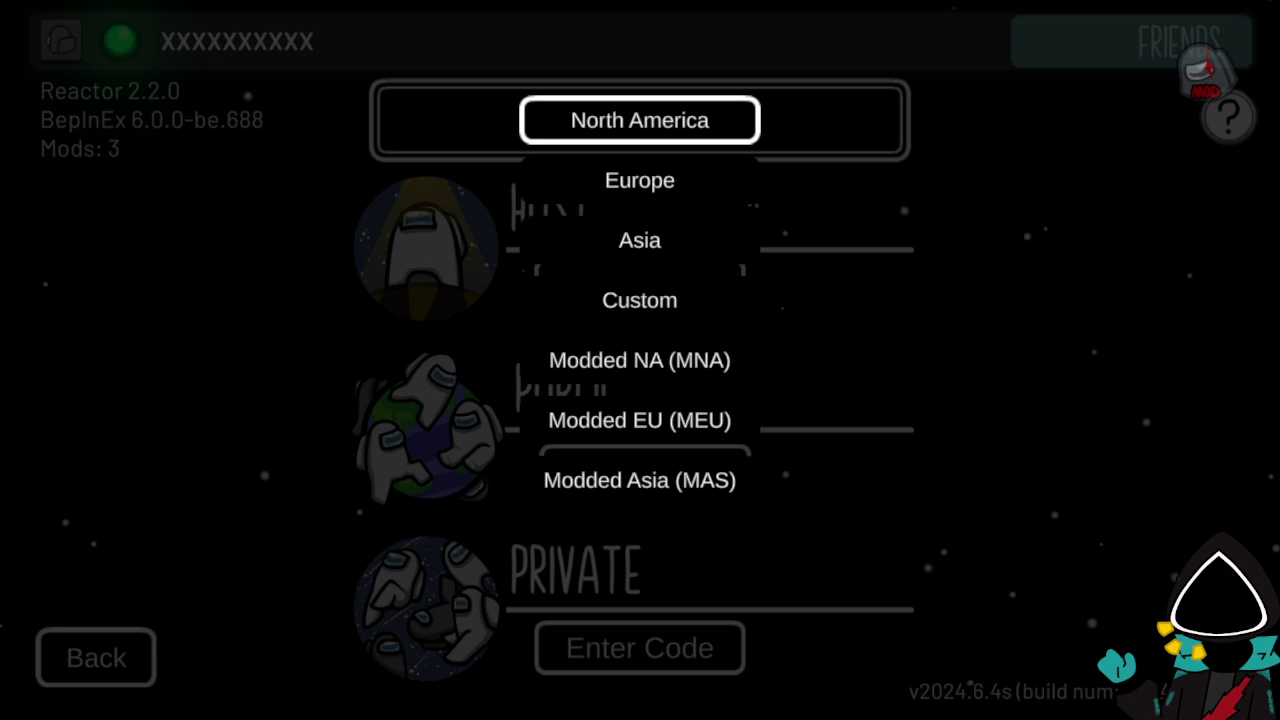
click(1062, 397)
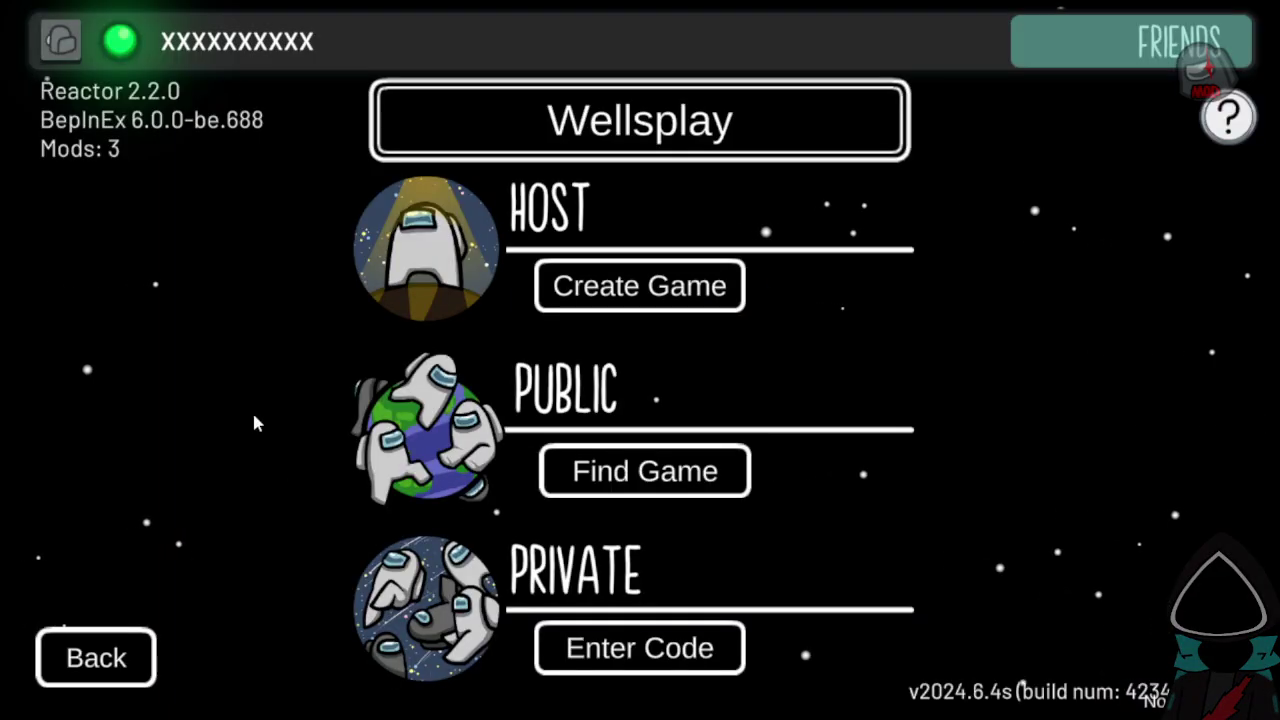
click(135, 640)
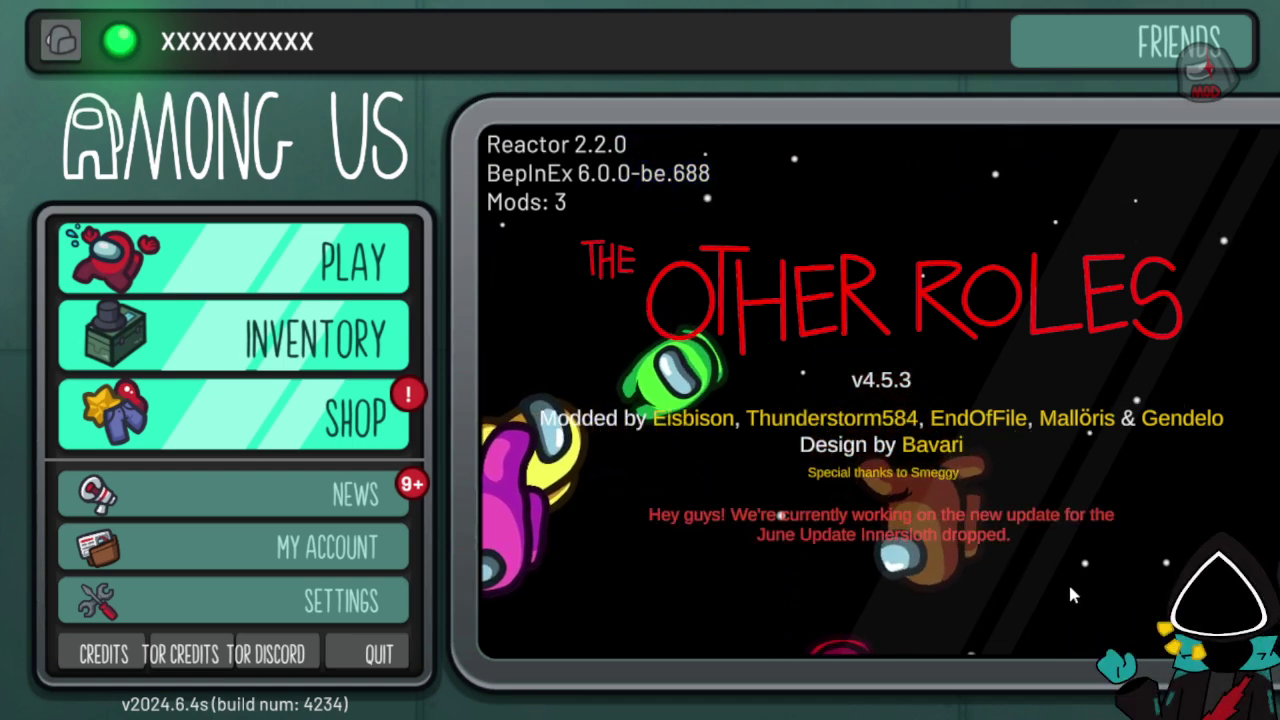
Leave Among Us in the background and switch to Streamlabs Desktop from the taskbar.
key(super)
click(614, 697)
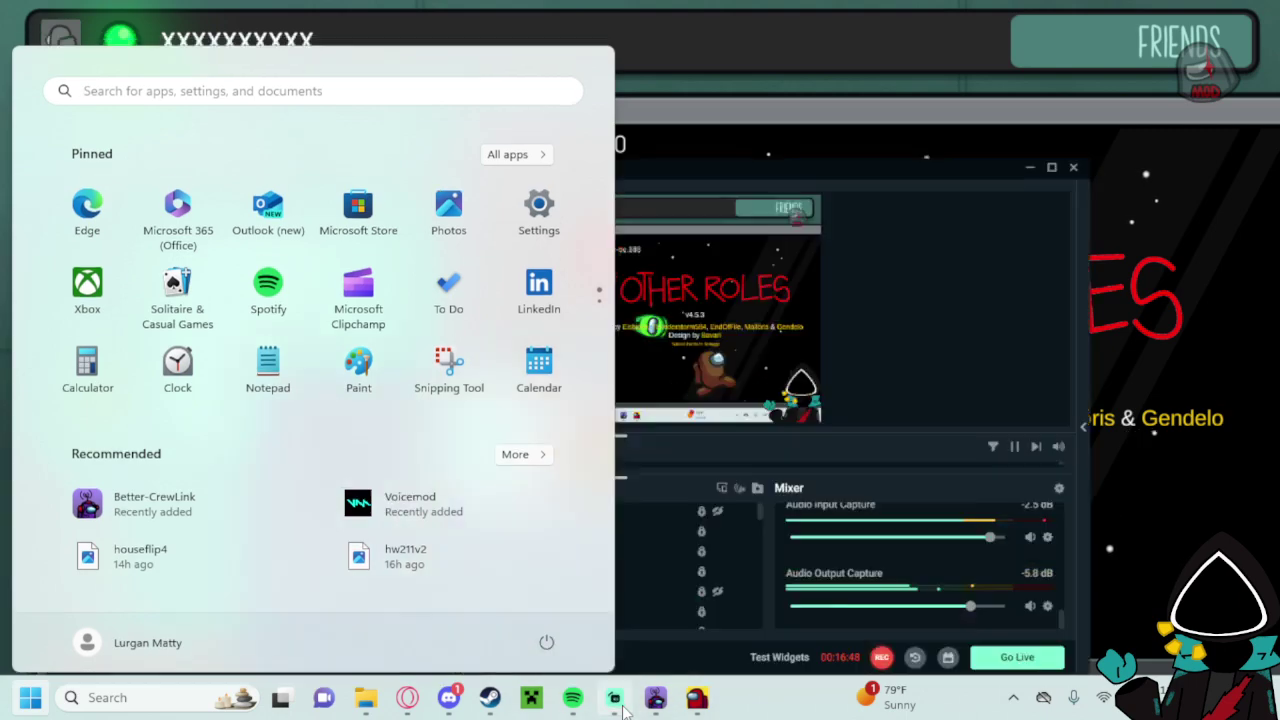